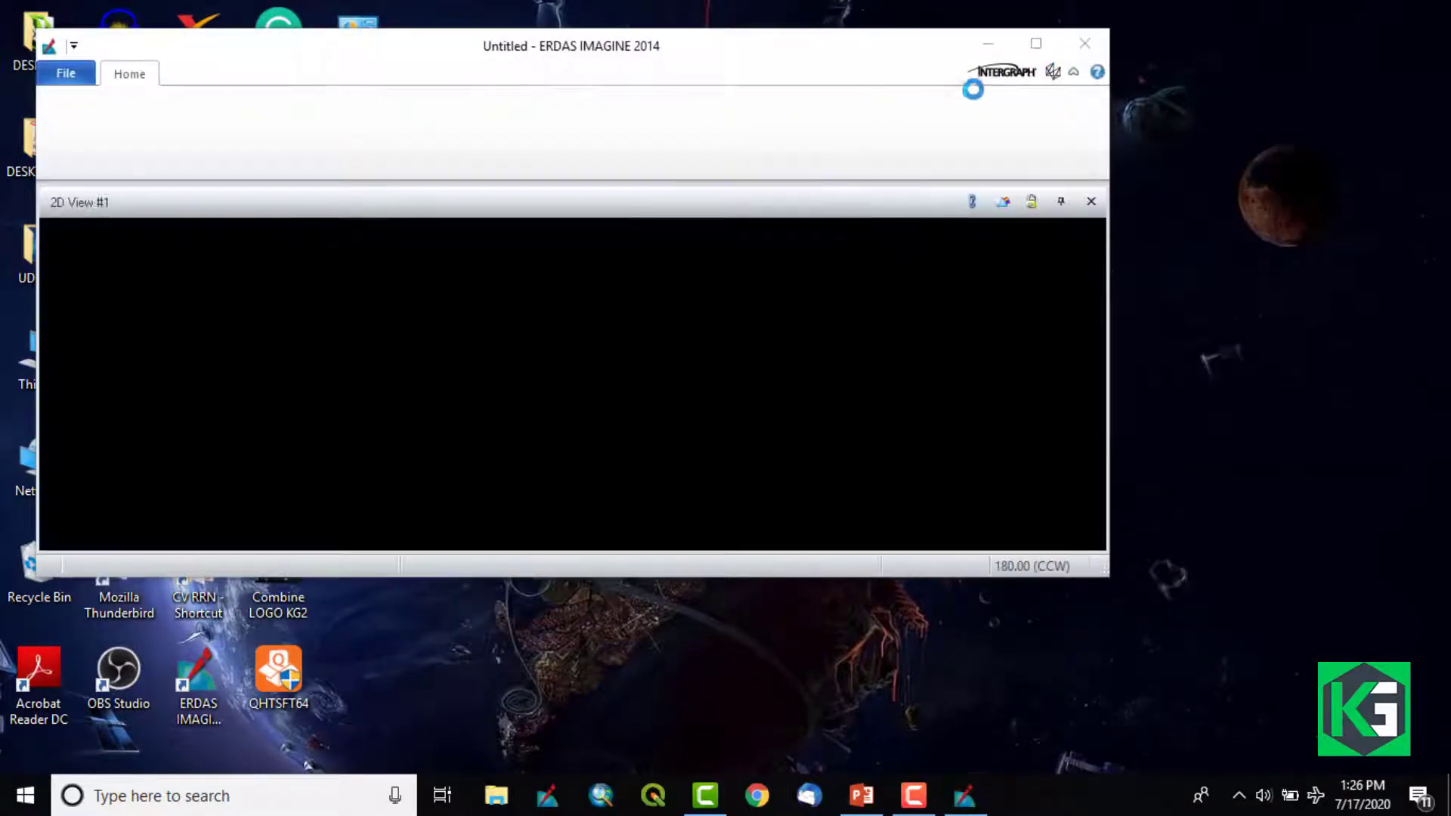
Step: Maximize the application window and hide the Retriever pane, leaving the Contents pane beside 2D View #1
click(1036, 44)
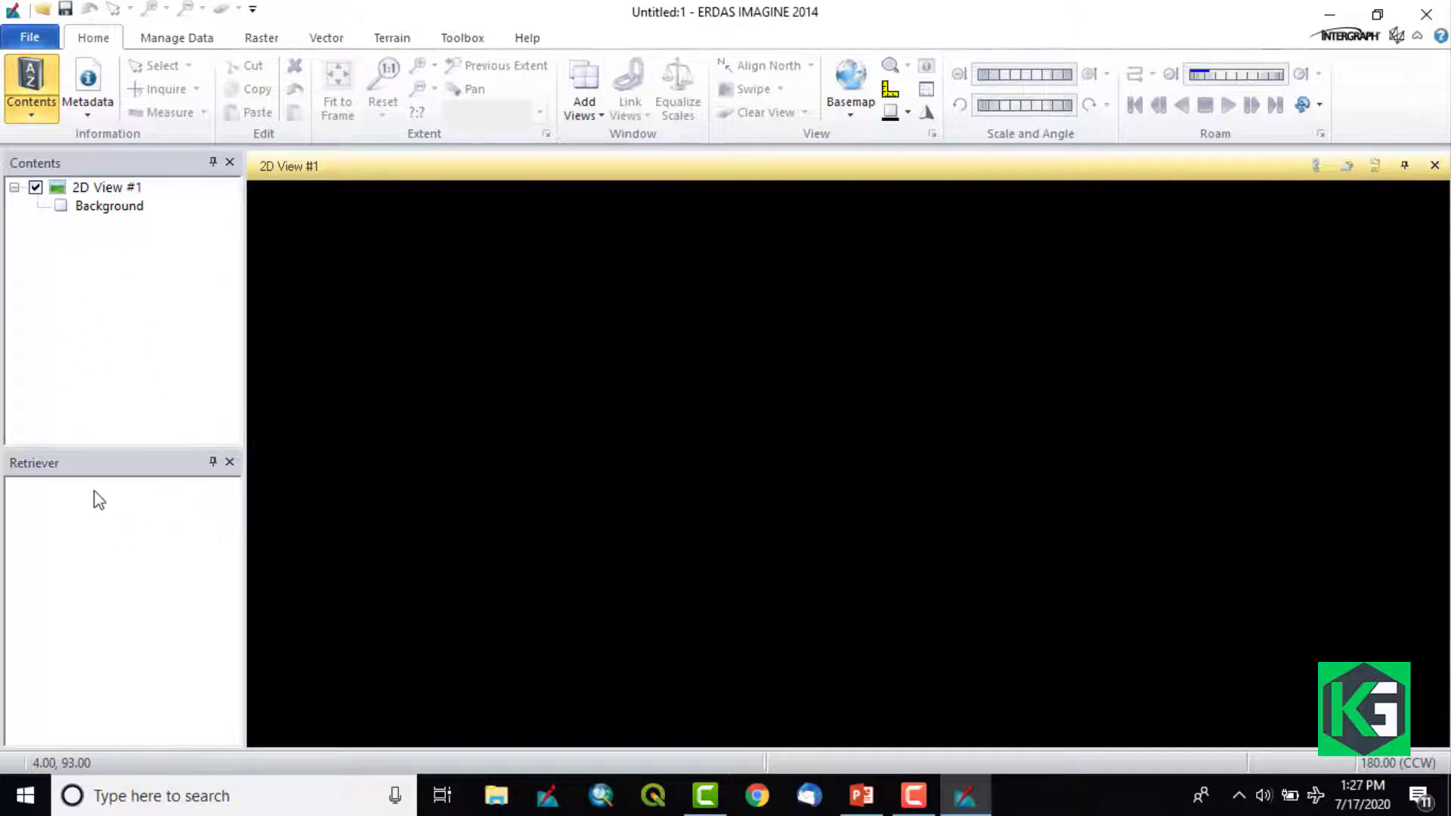
click(35, 112)
click(31, 113)
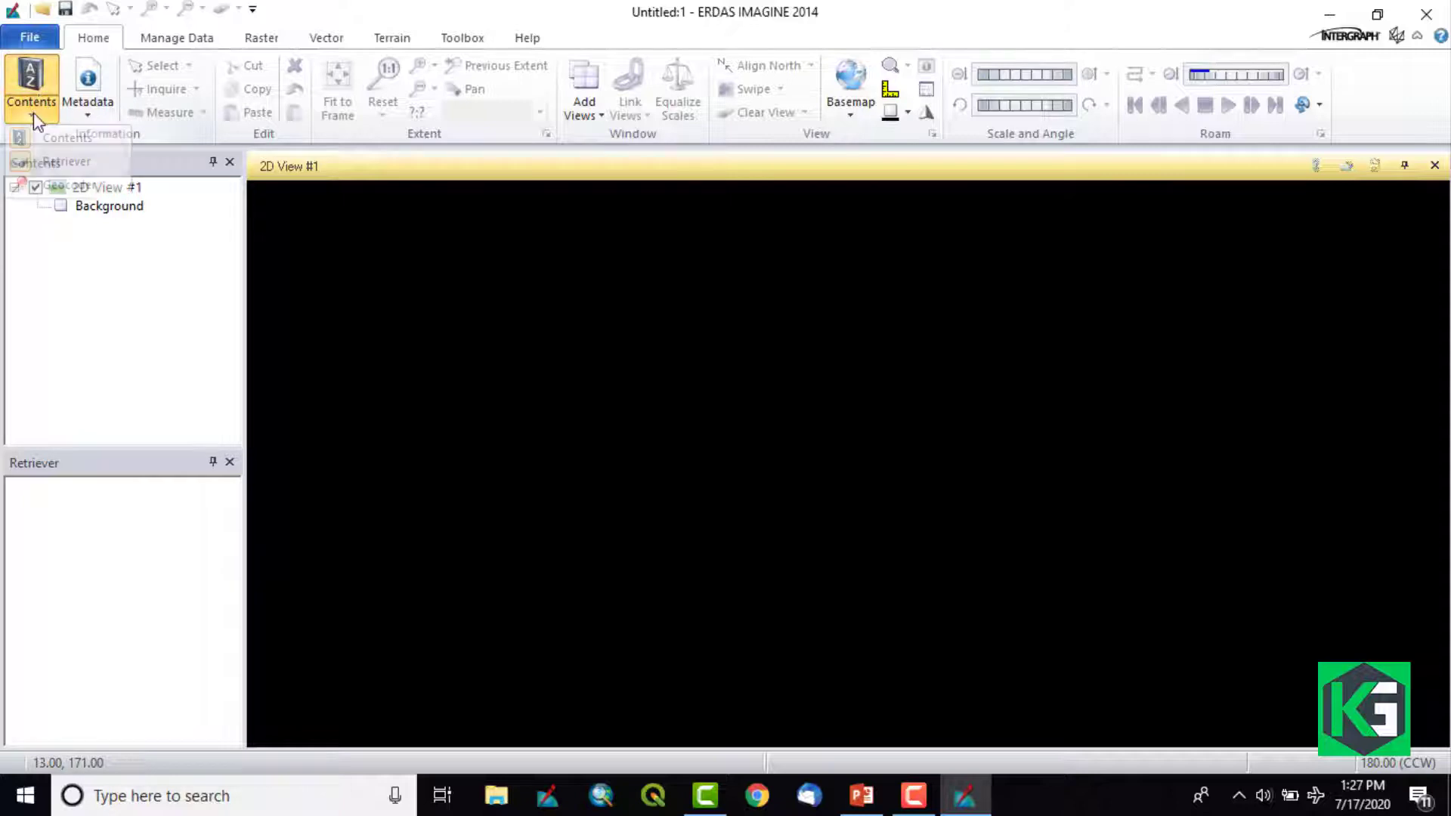
click(66, 163)
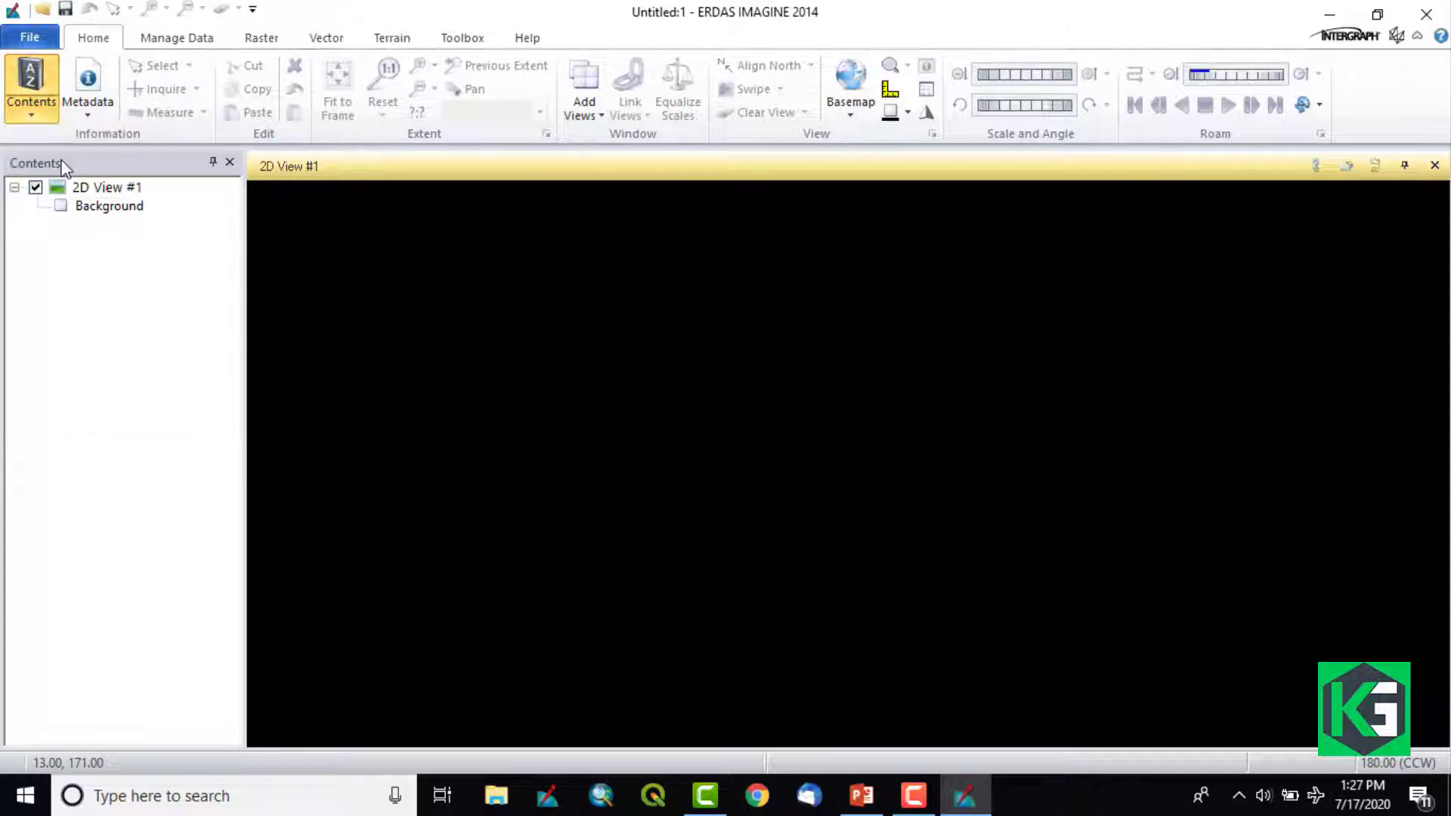
Step: Hide the Contents pane and show it again beside 2D View #1
click(39, 111)
click(54, 138)
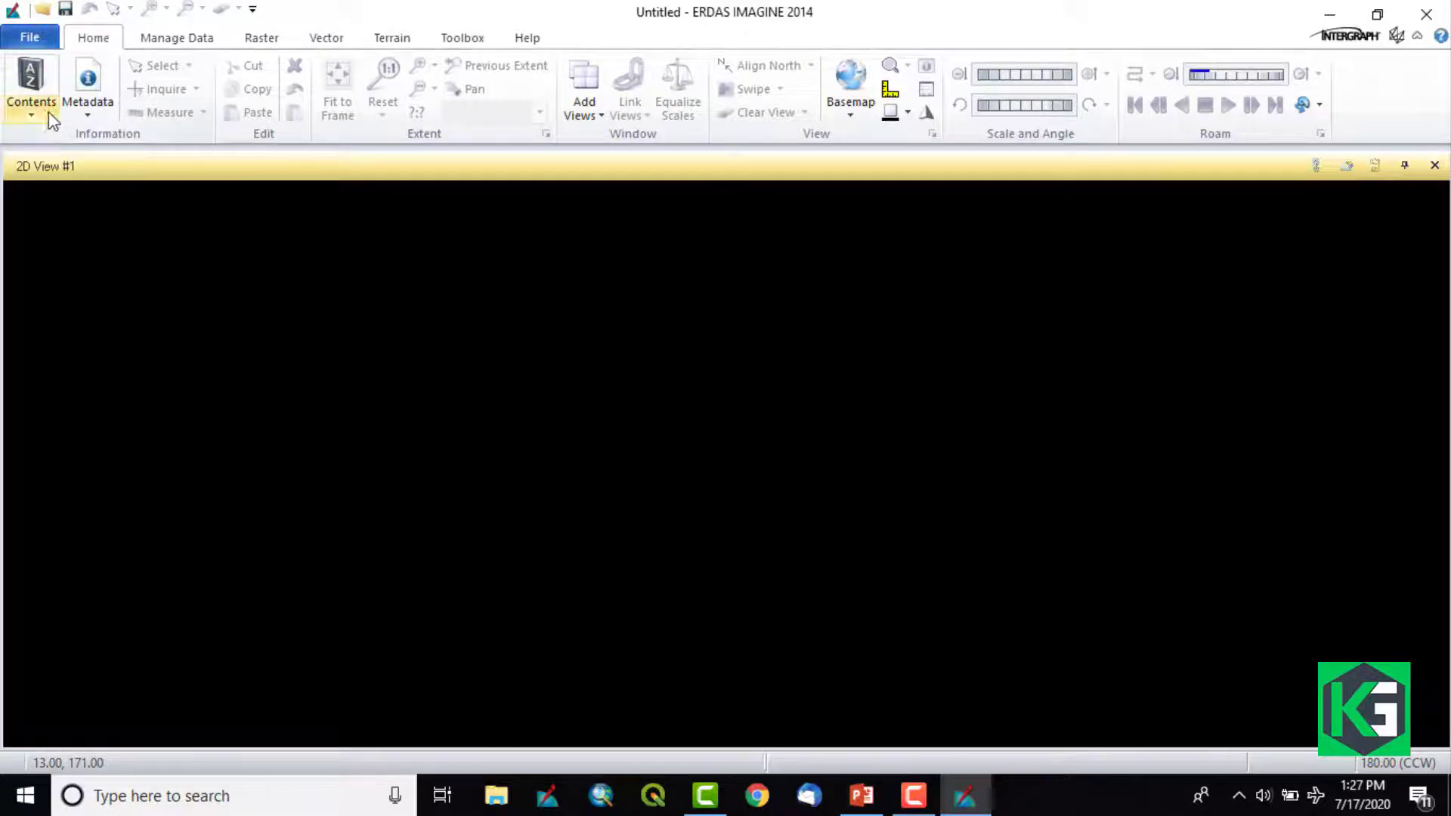
click(49, 111)
click(50, 140)
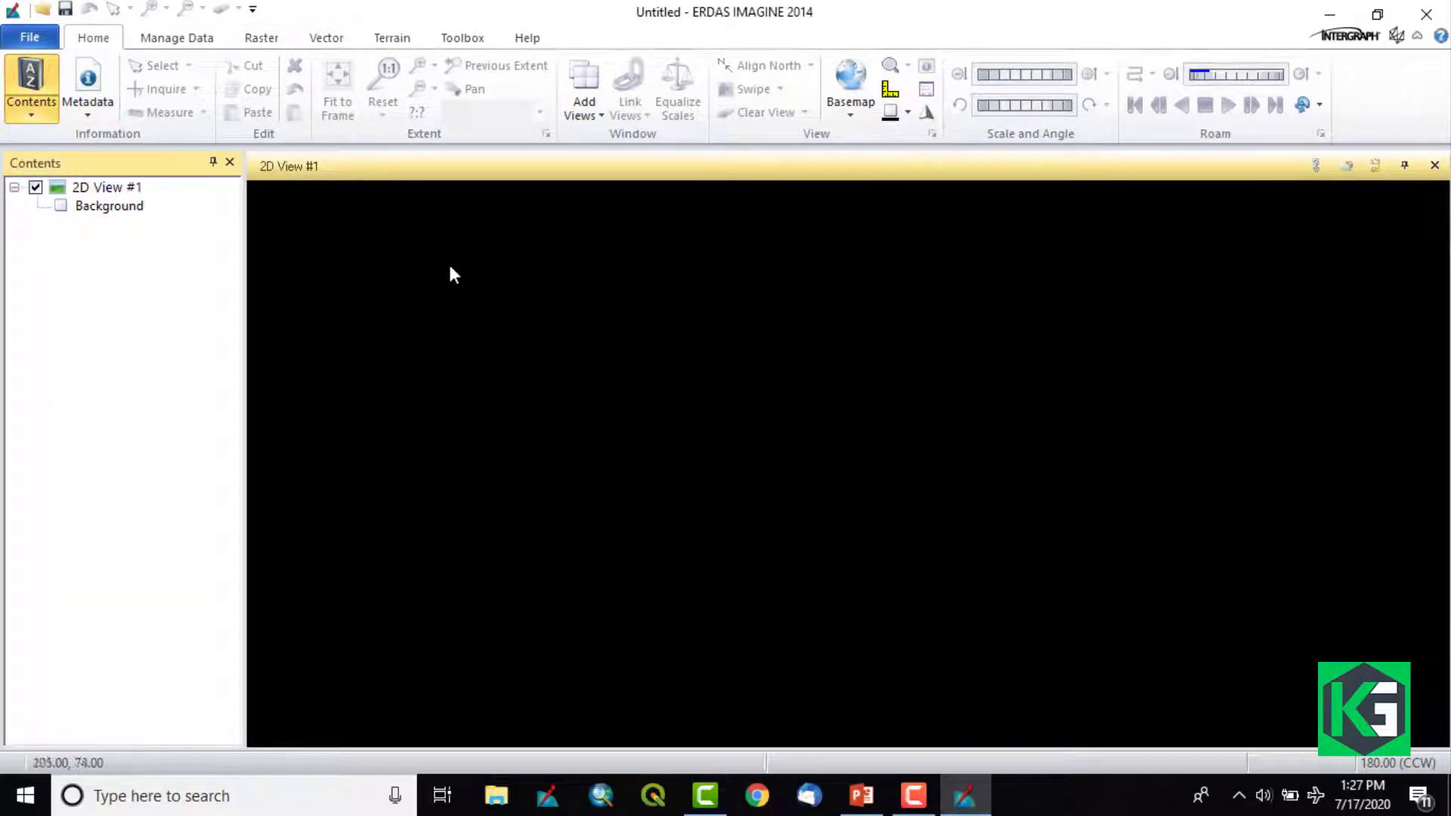
right_click(738, 362)
click(509, 345)
right_click(600, 297)
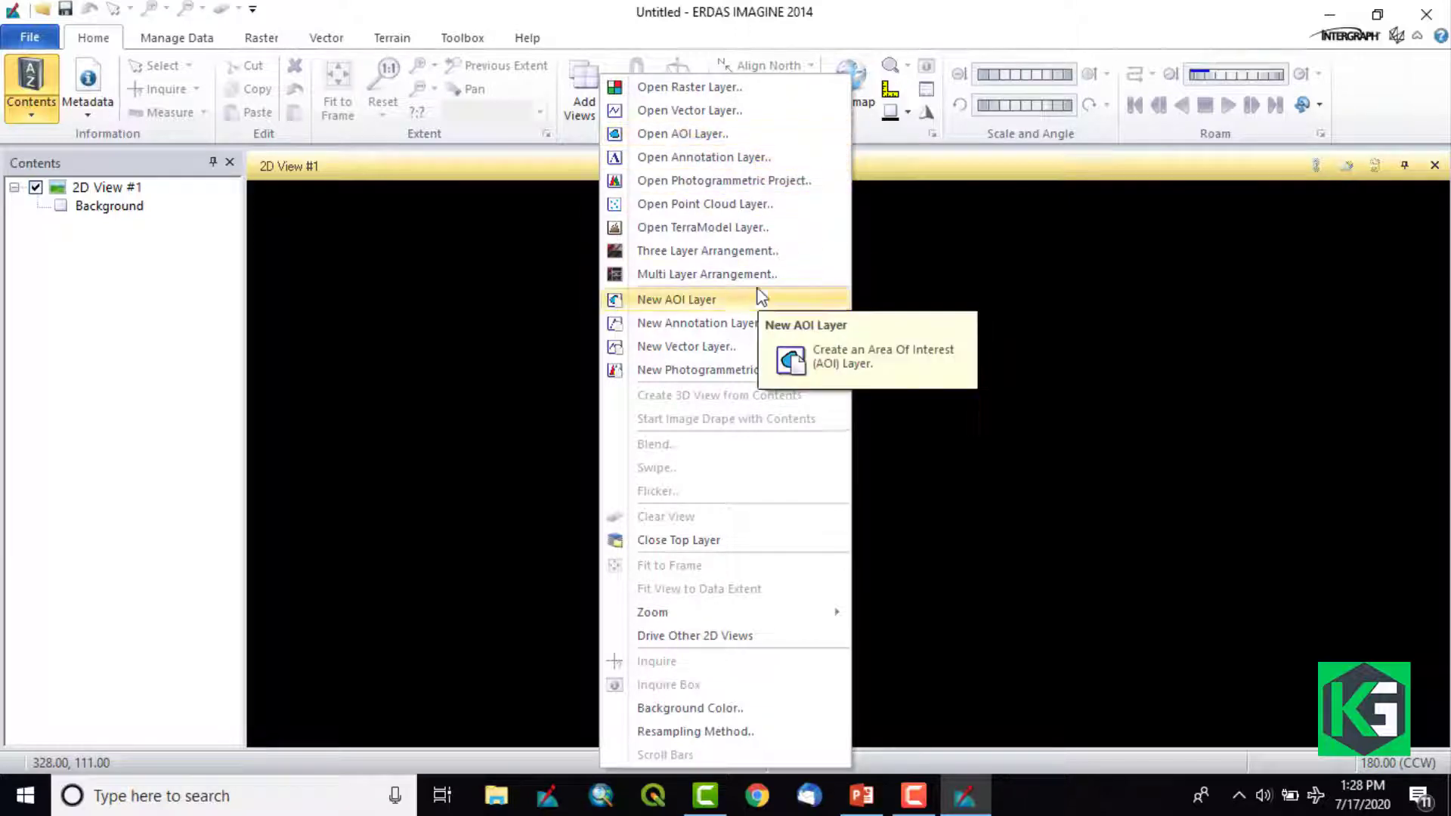
click(527, 355)
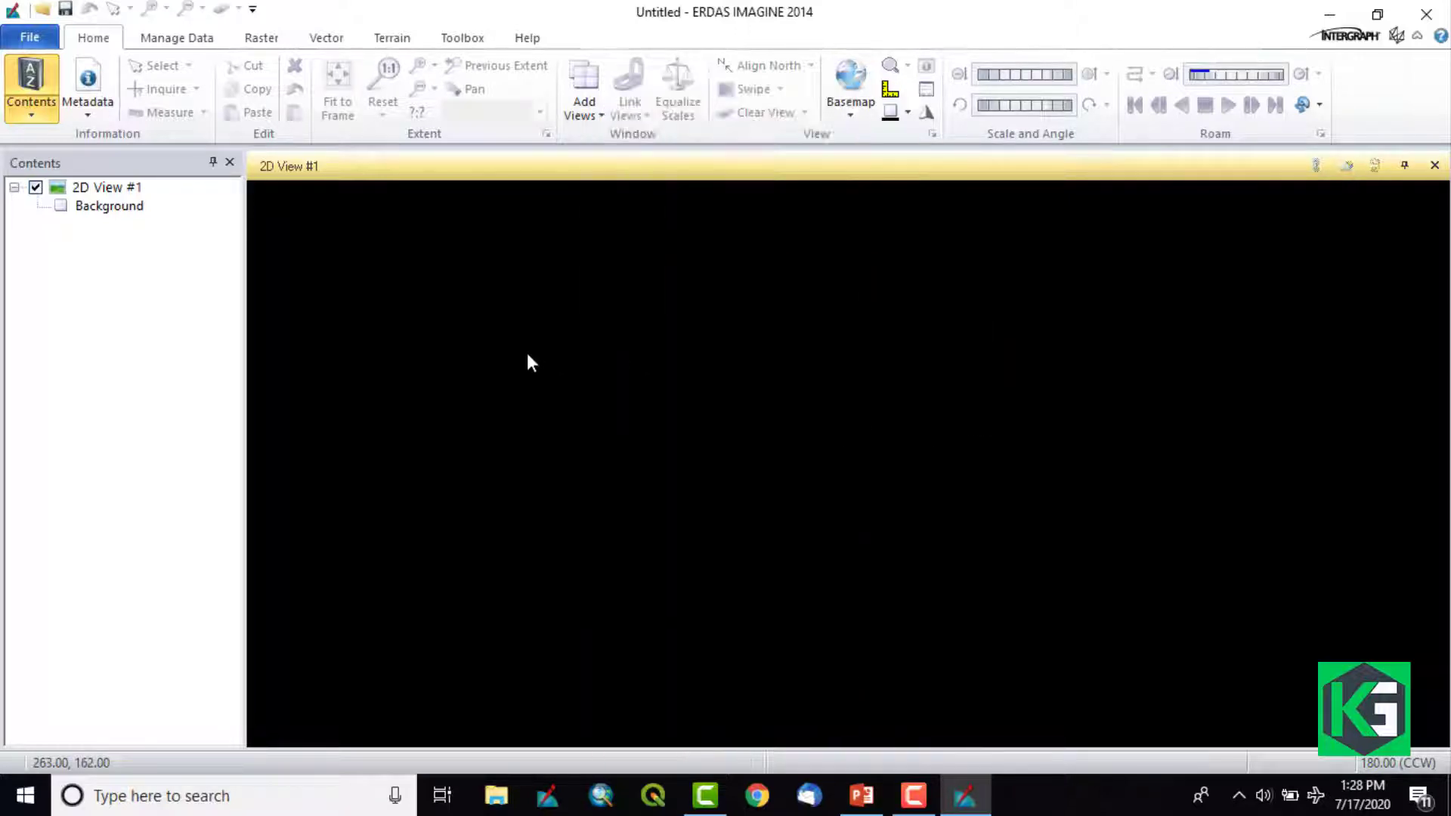
Step: Examine the file formats offered for adding a layer, and leave the layer selection dialog without loading anything
click(43, 11)
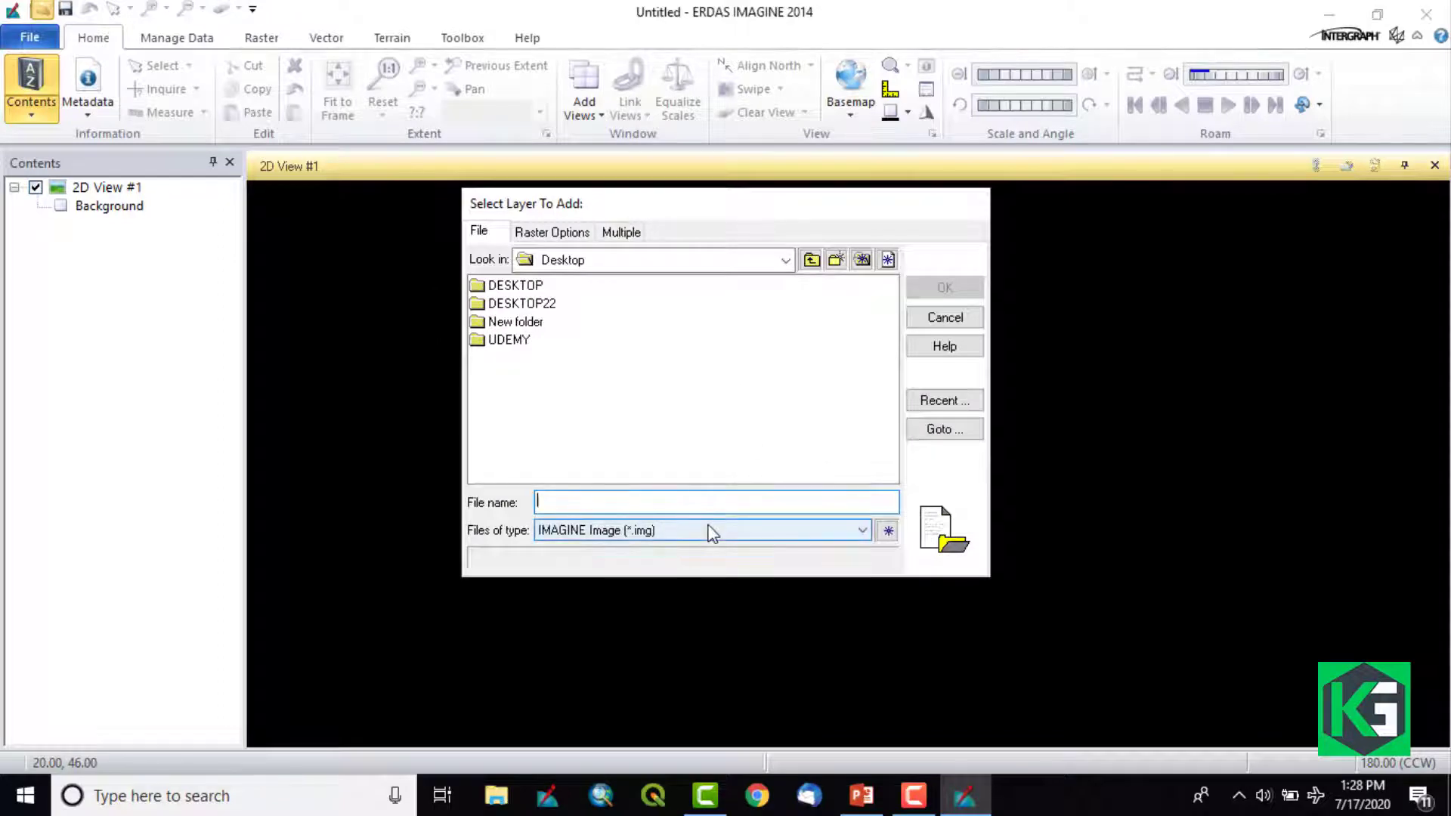
click(711, 531)
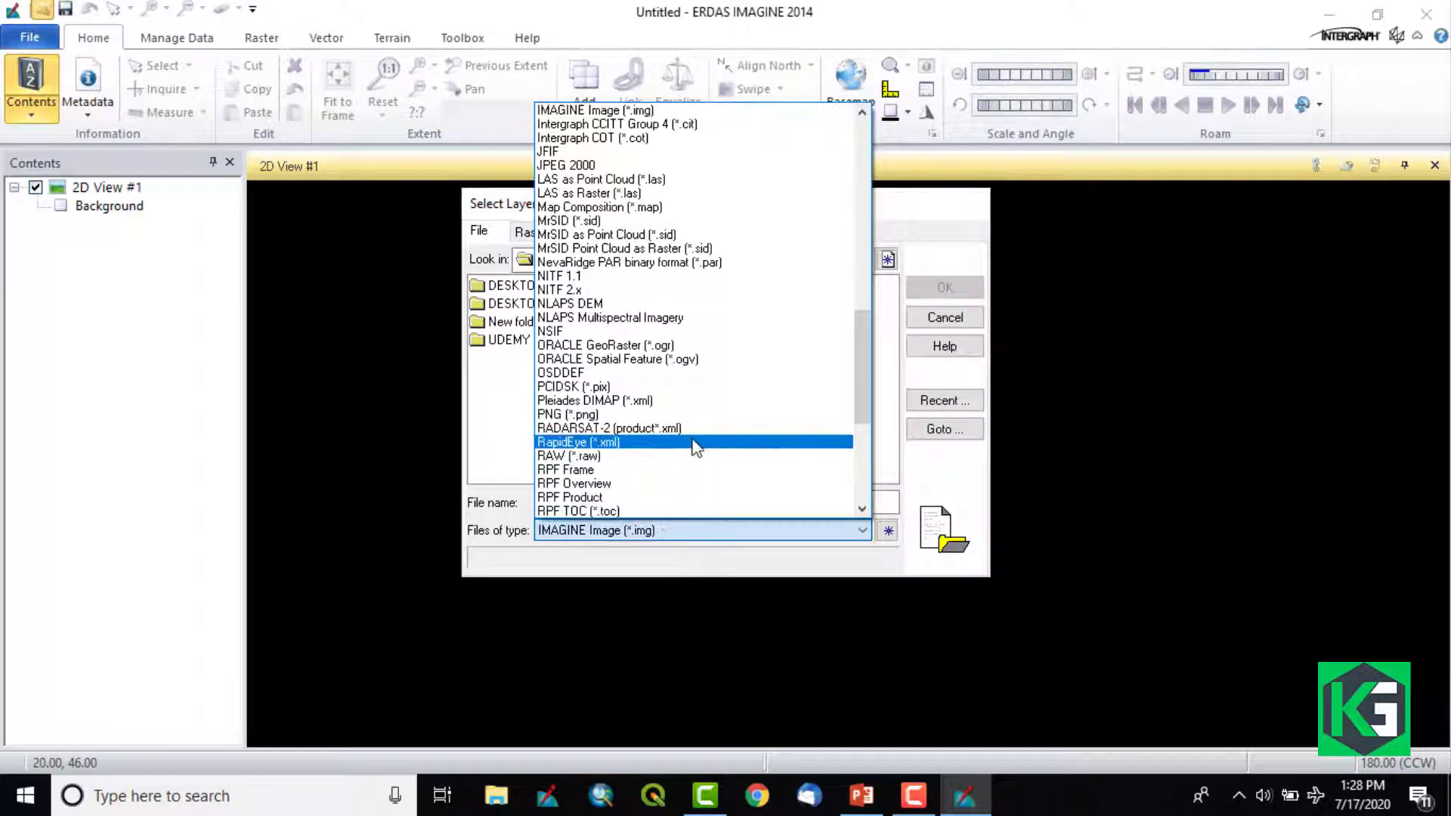
scroll(654, 442, up, 4)
scroll(658, 428, up, 10)
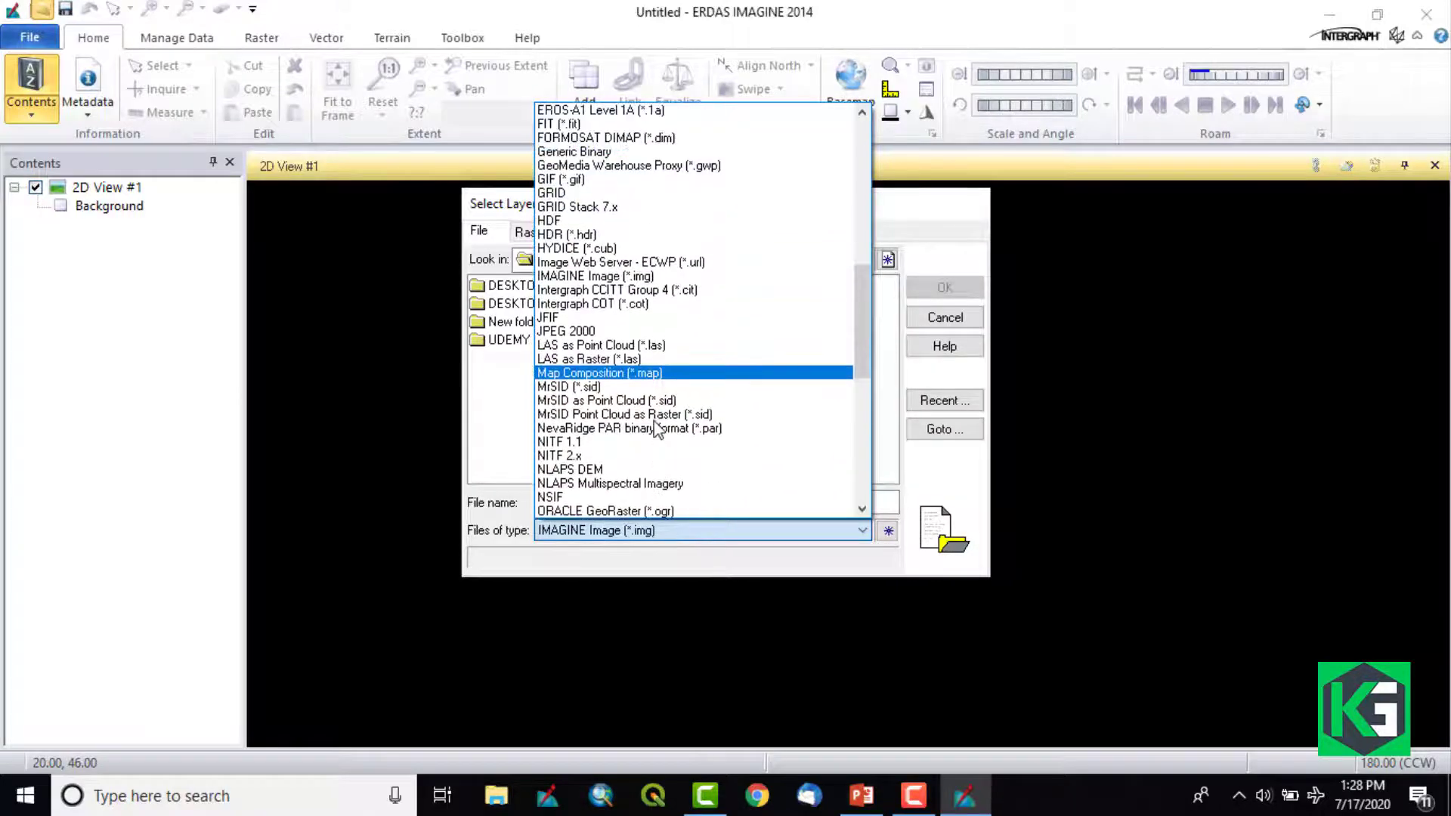
click(688, 556)
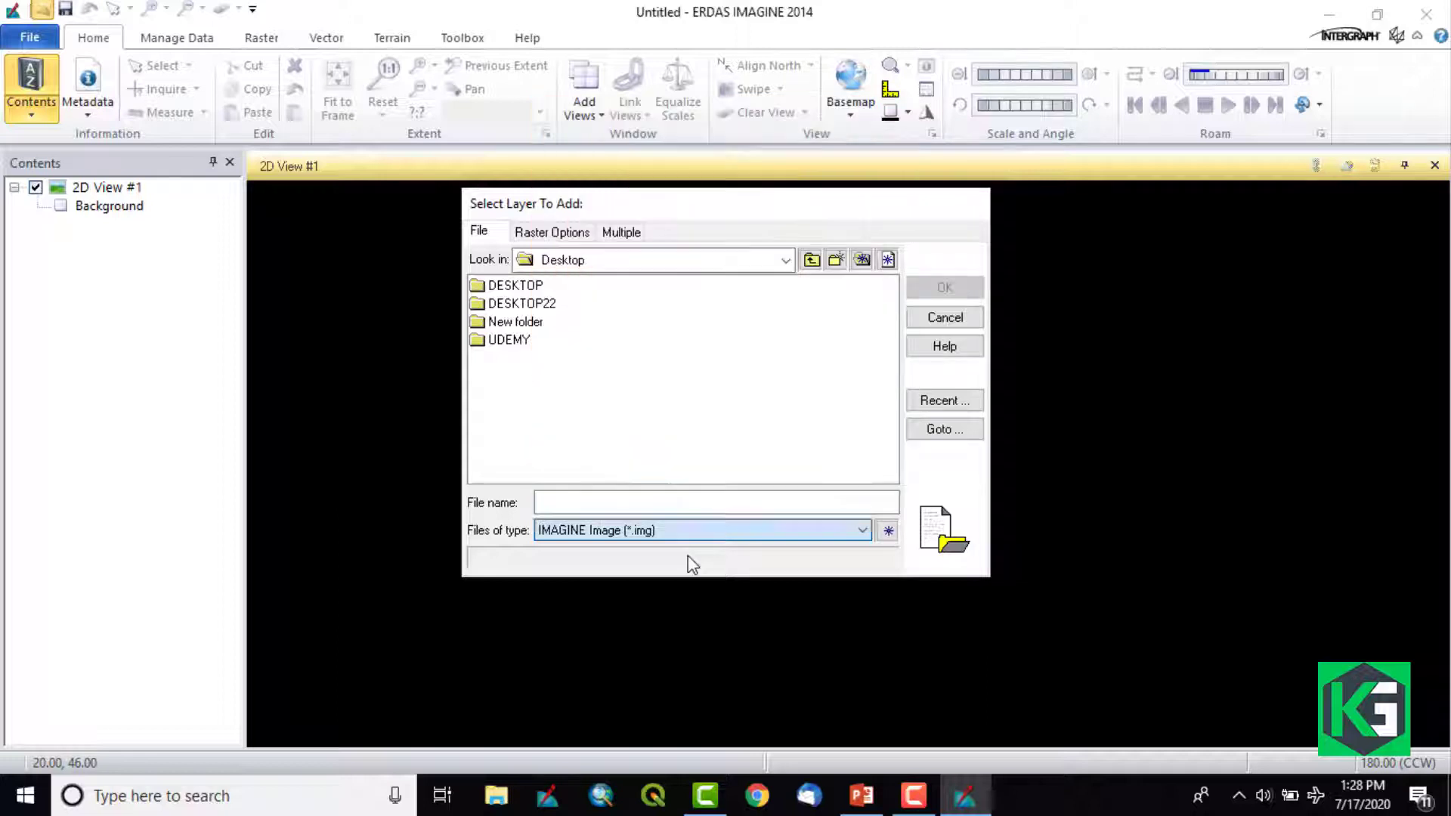
click(944, 318)
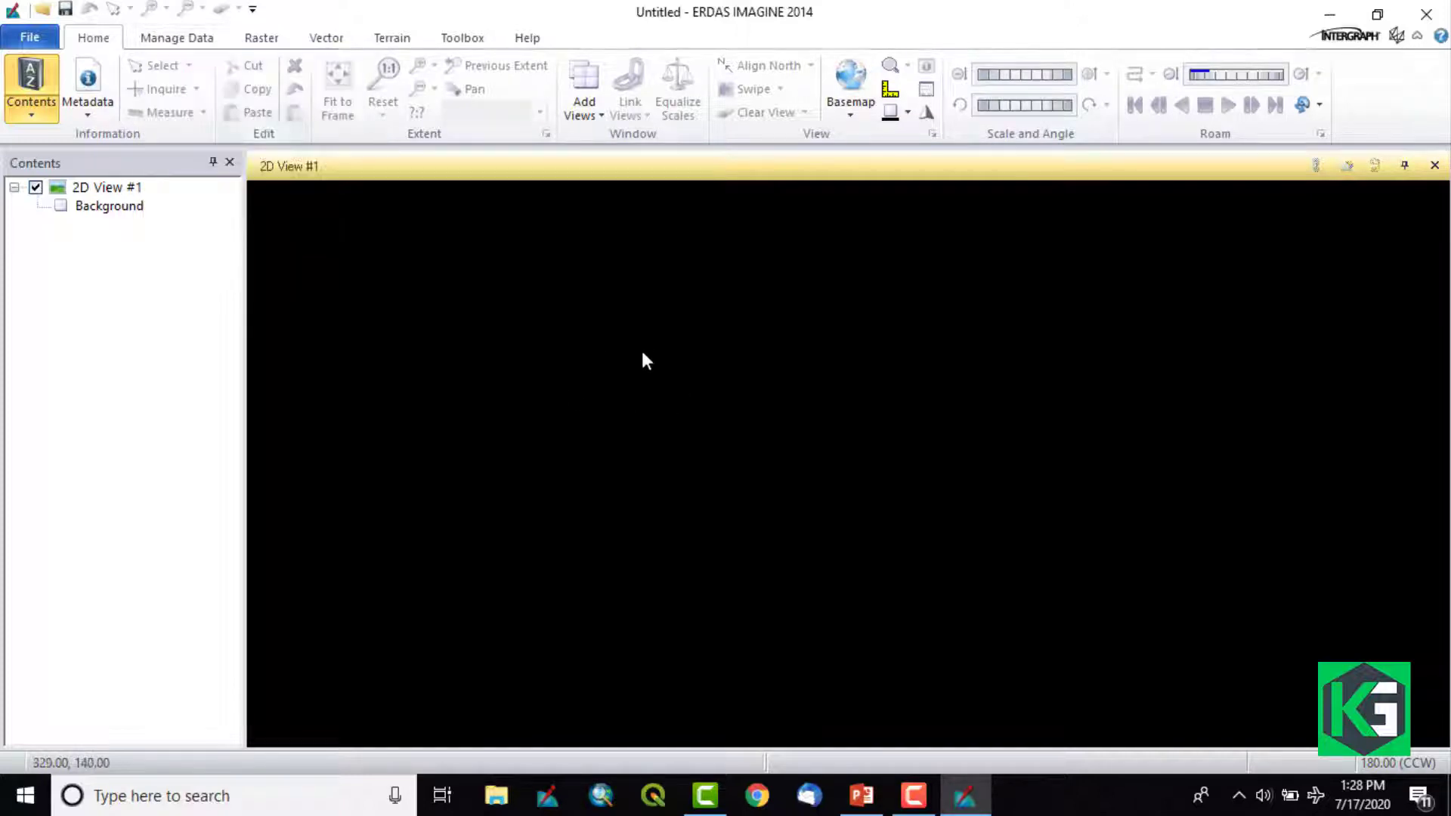
Step: Load layerstackliss3.img from the UDEMY > Erdas Imagine Tasks > Outputs folder into 2D View #1 and clear it from the view
click(43, 10)
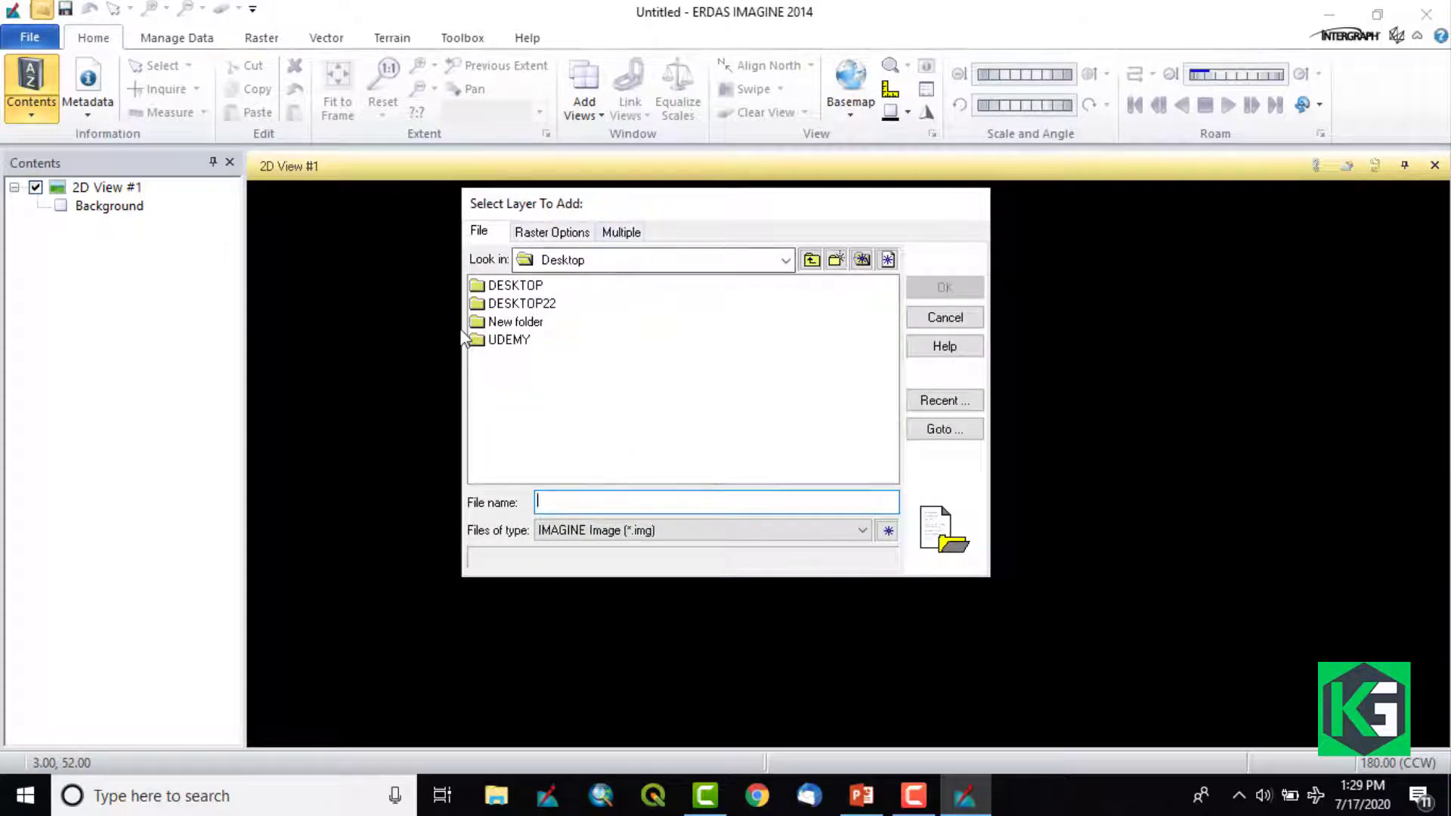
click(512, 341)
double_click(512, 342)
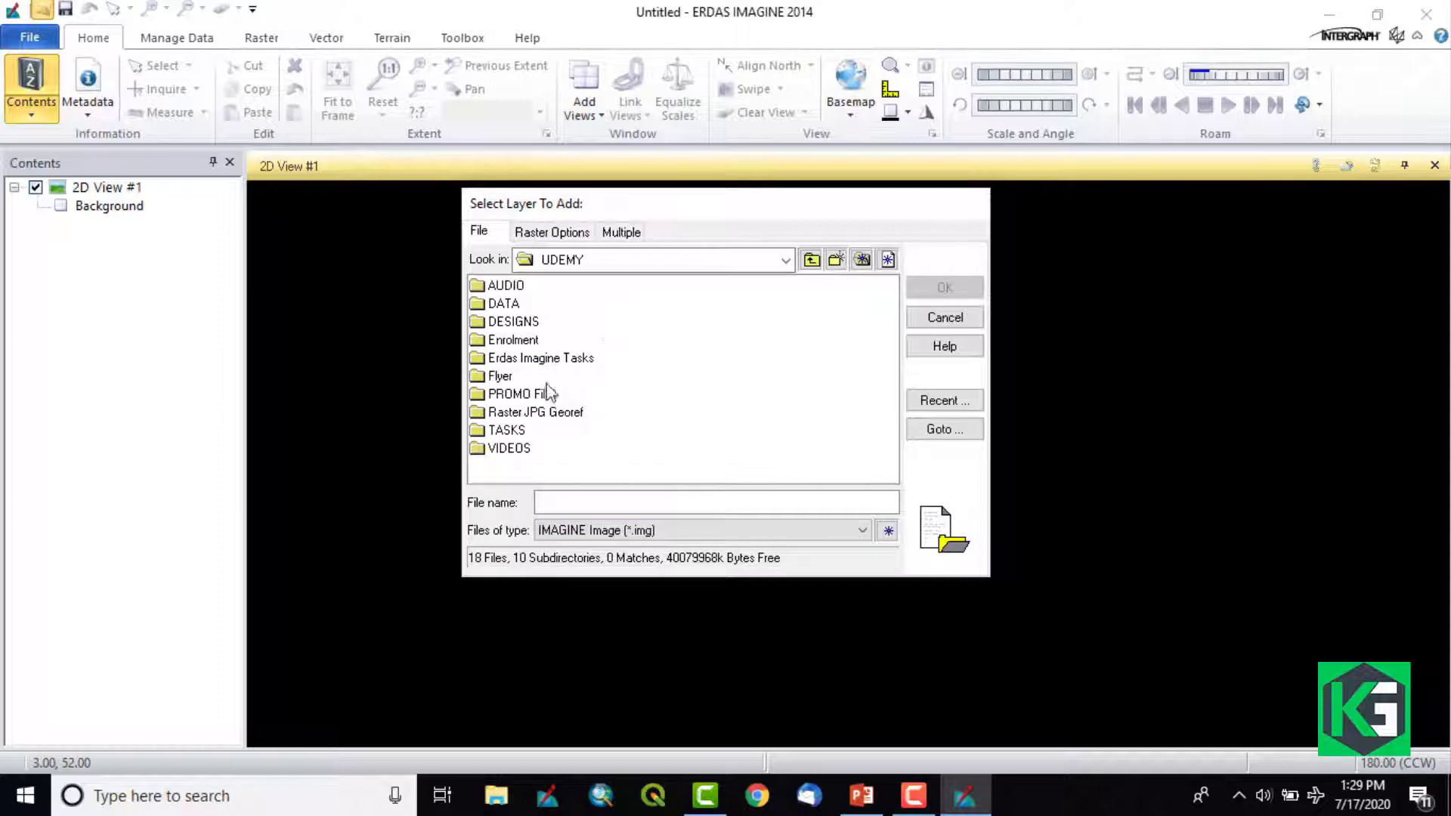
double_click(544, 360)
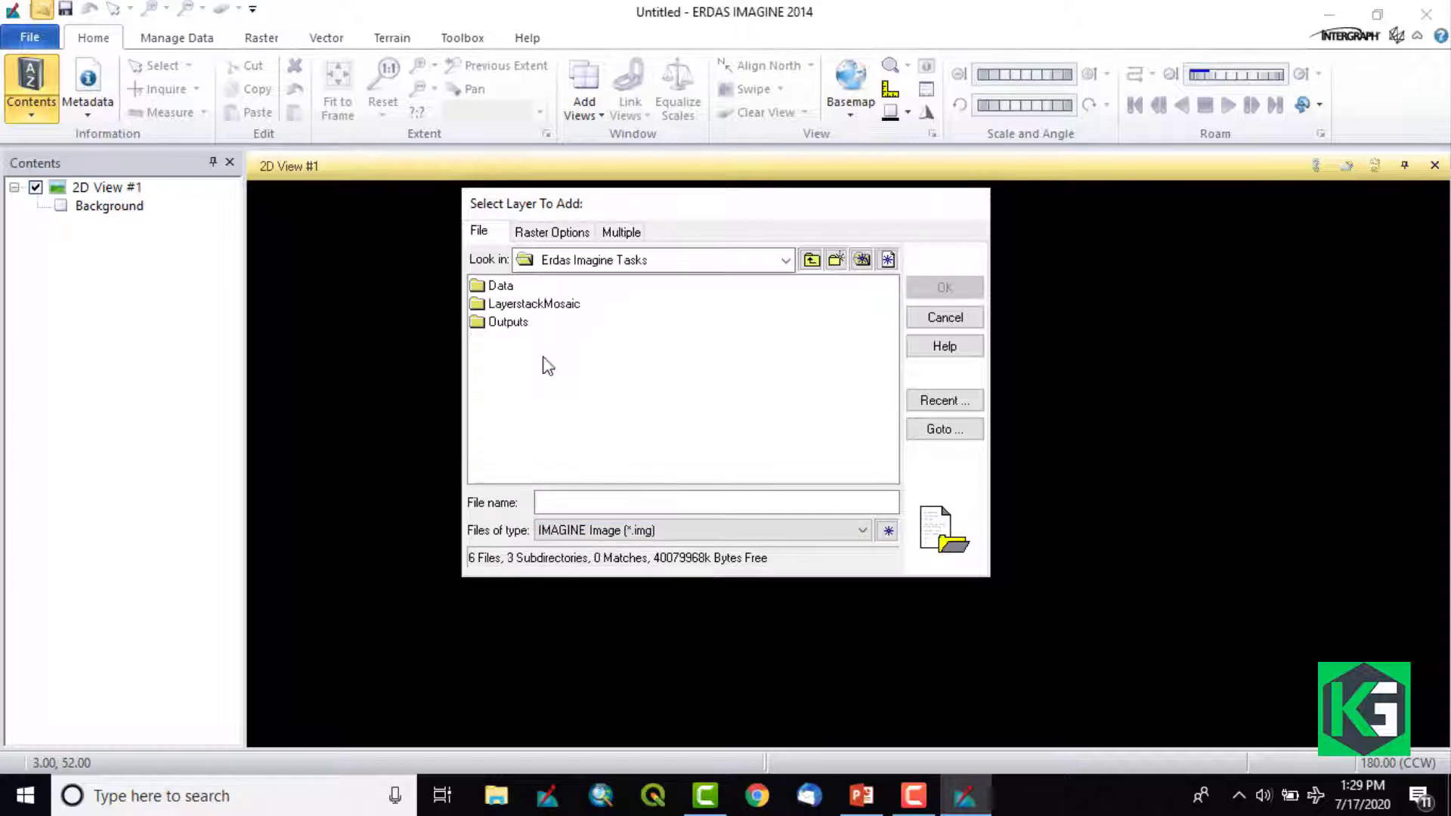
double_click(520, 325)
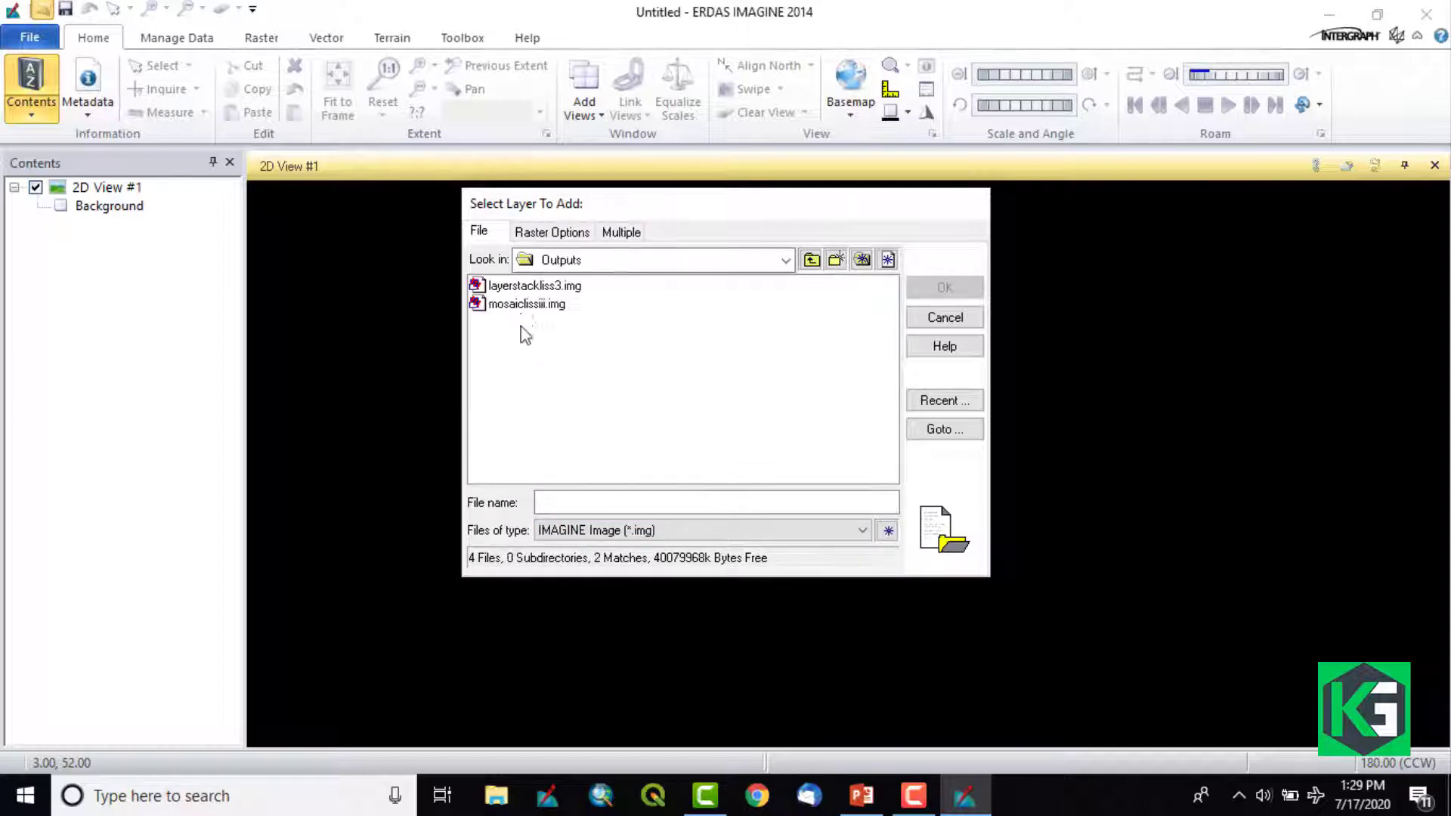
click(538, 287)
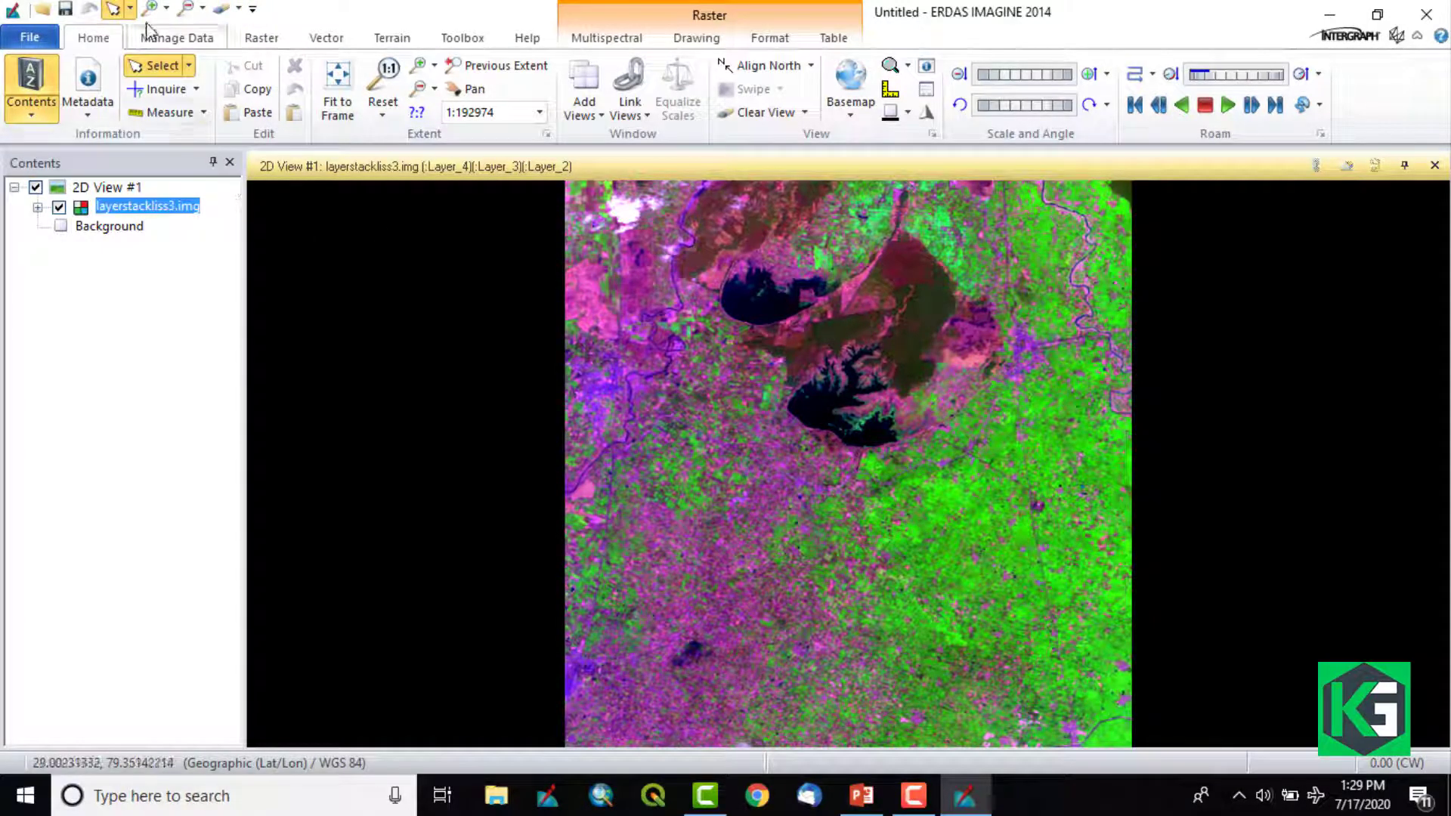
key(Delete)
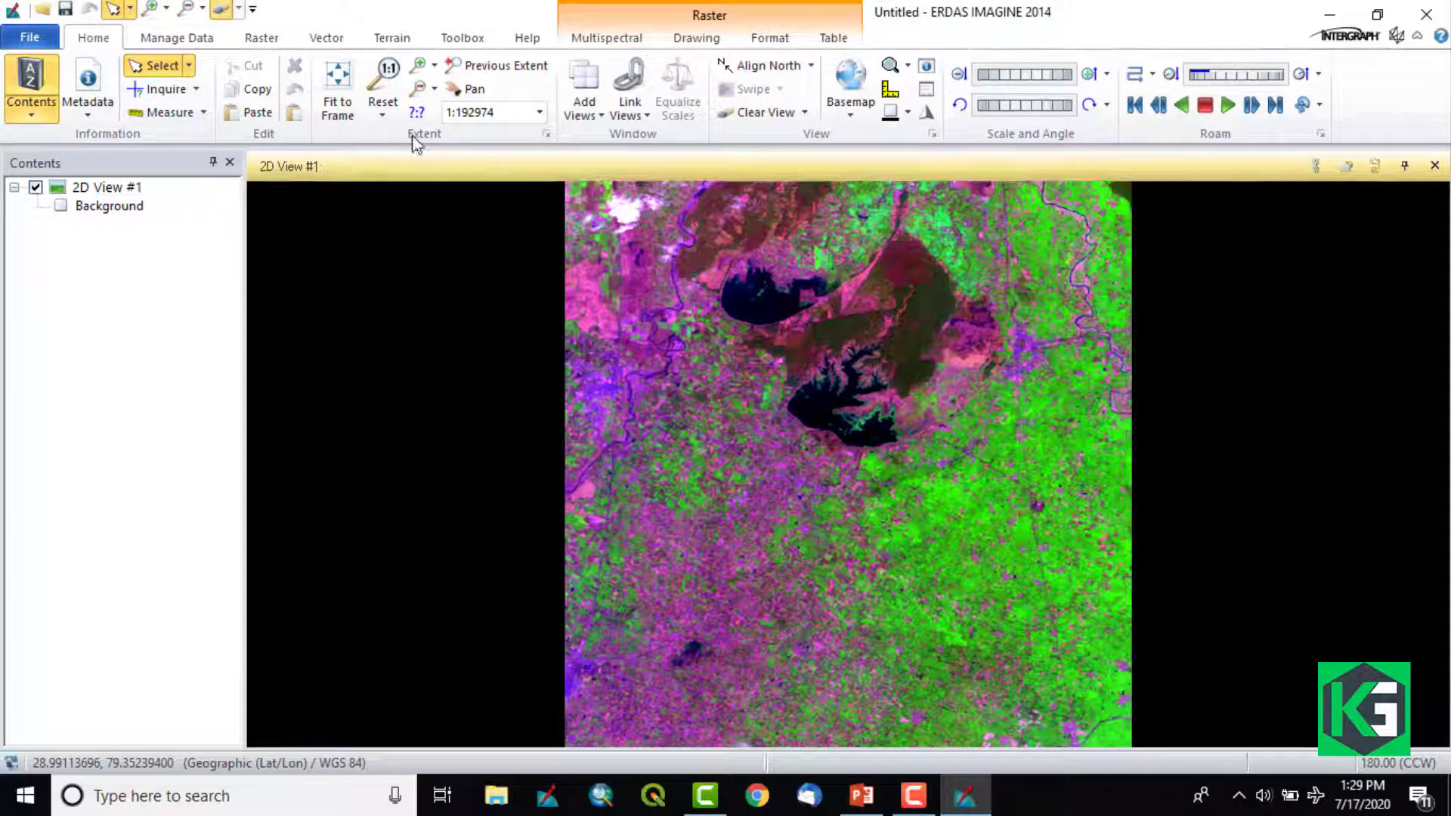
Step: Add layerstackliss3.img from the outputs folder to 2D View #1 with the file type set to IMAGINE Image (*.img)
click(50, 15)
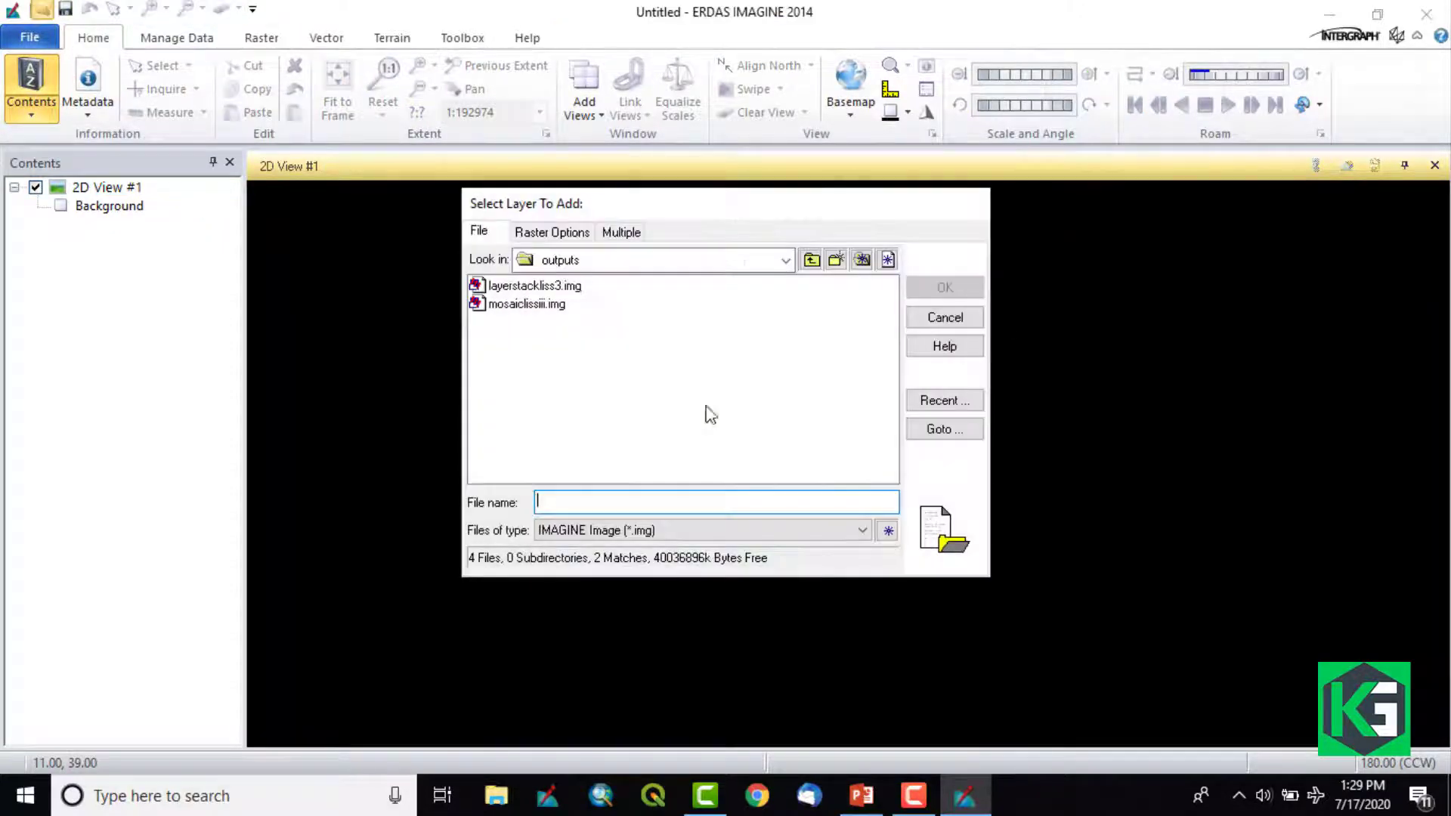
click(567, 286)
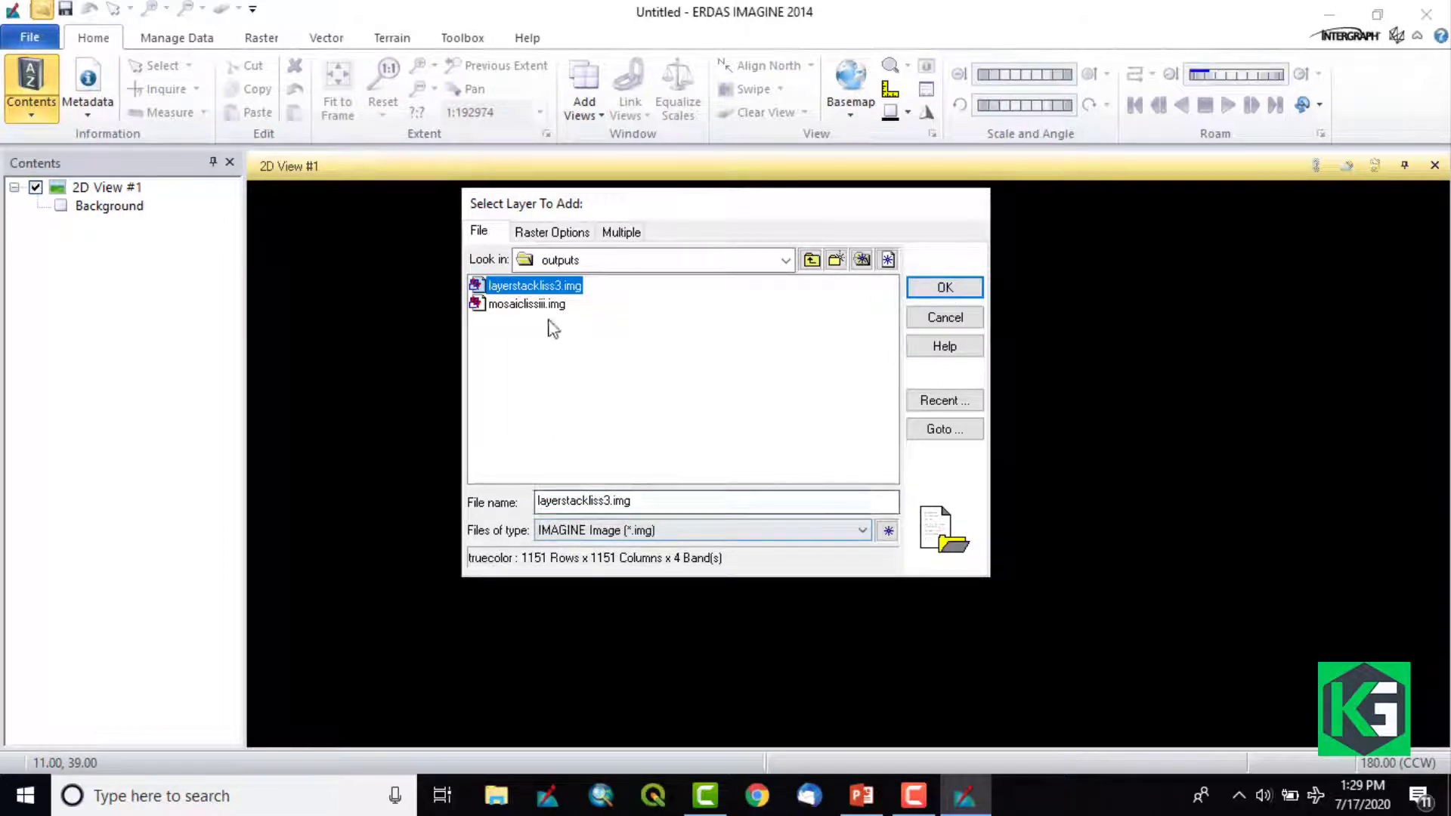
click(656, 532)
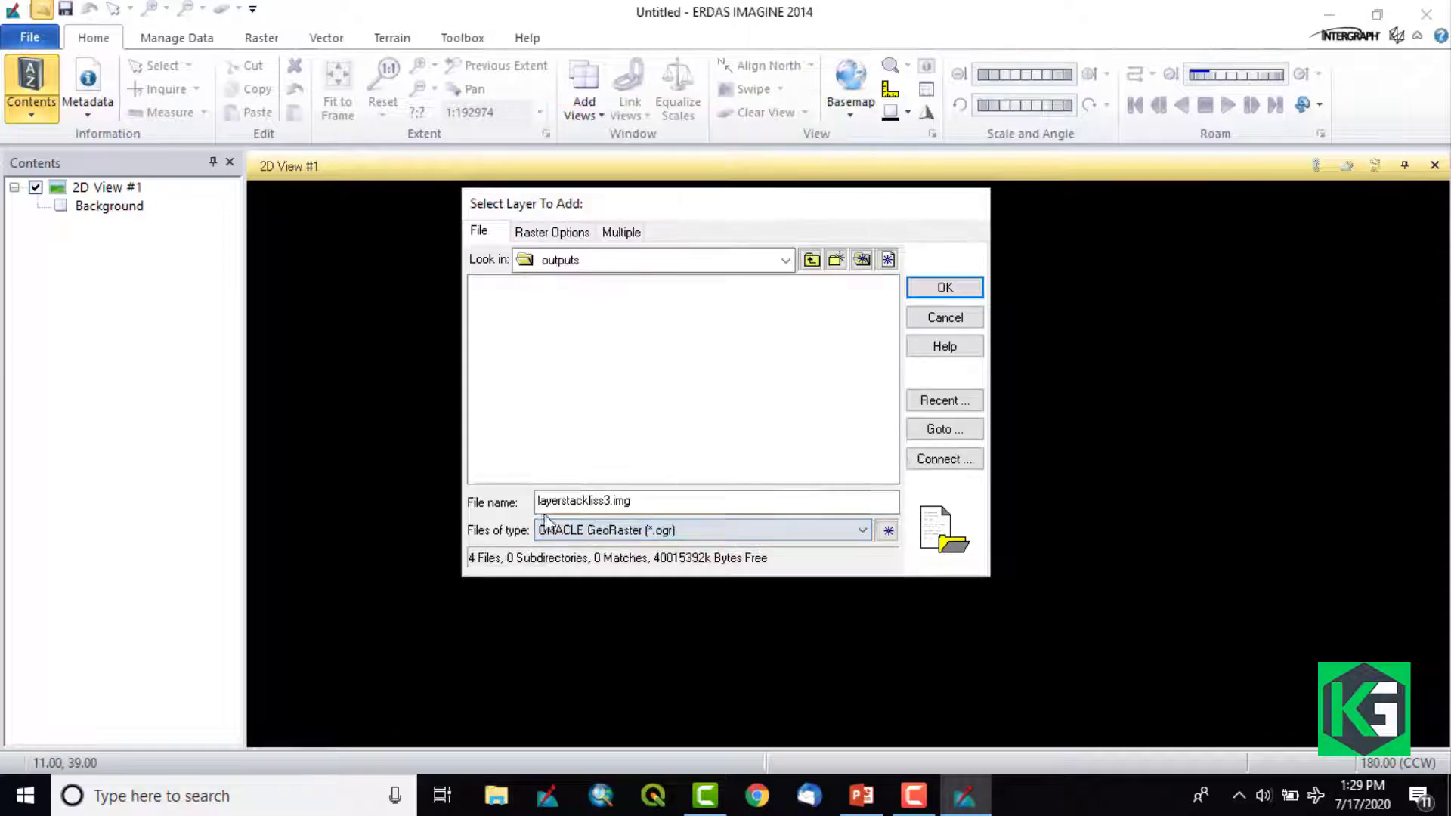
click(598, 347)
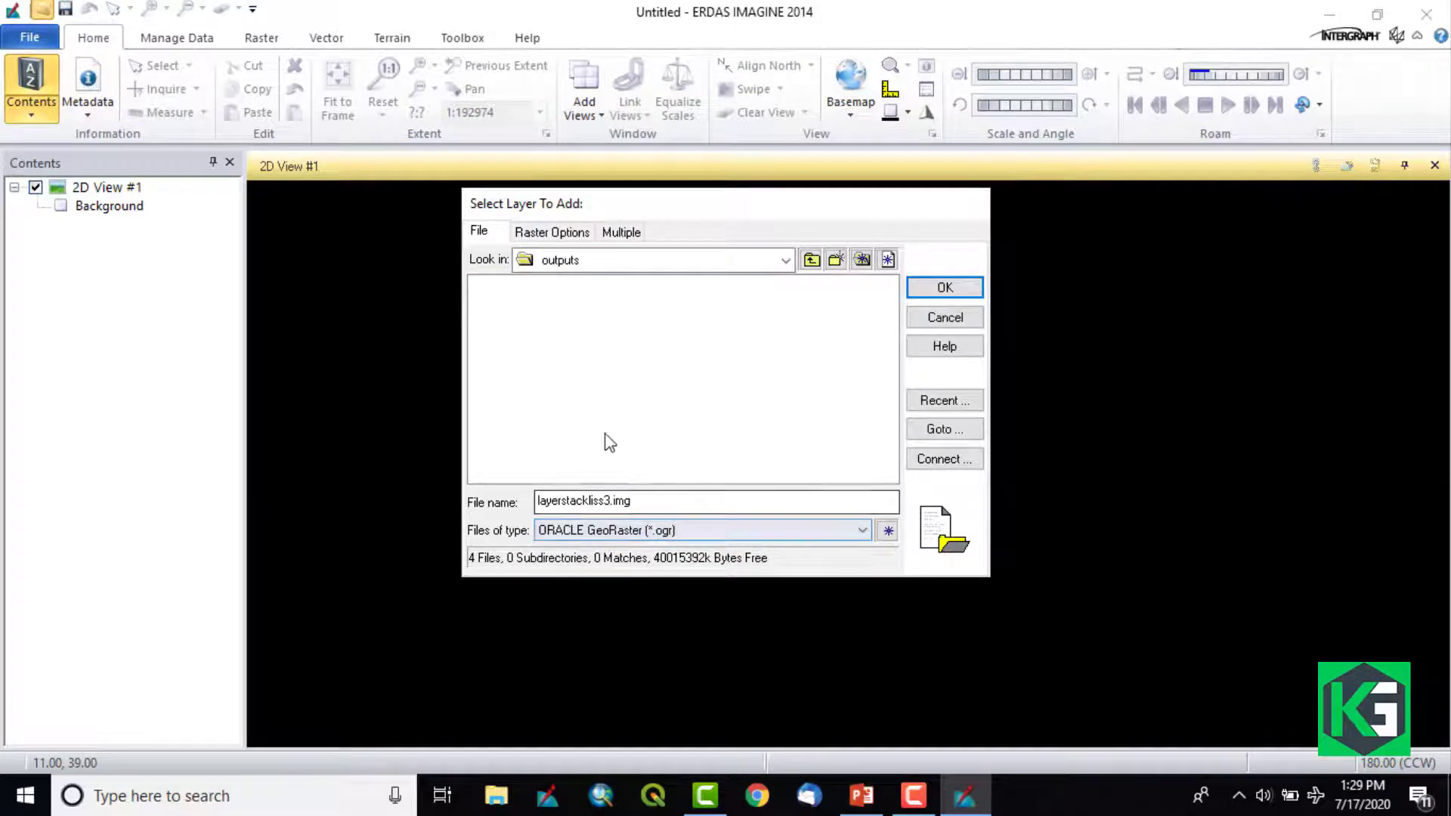
click(712, 539)
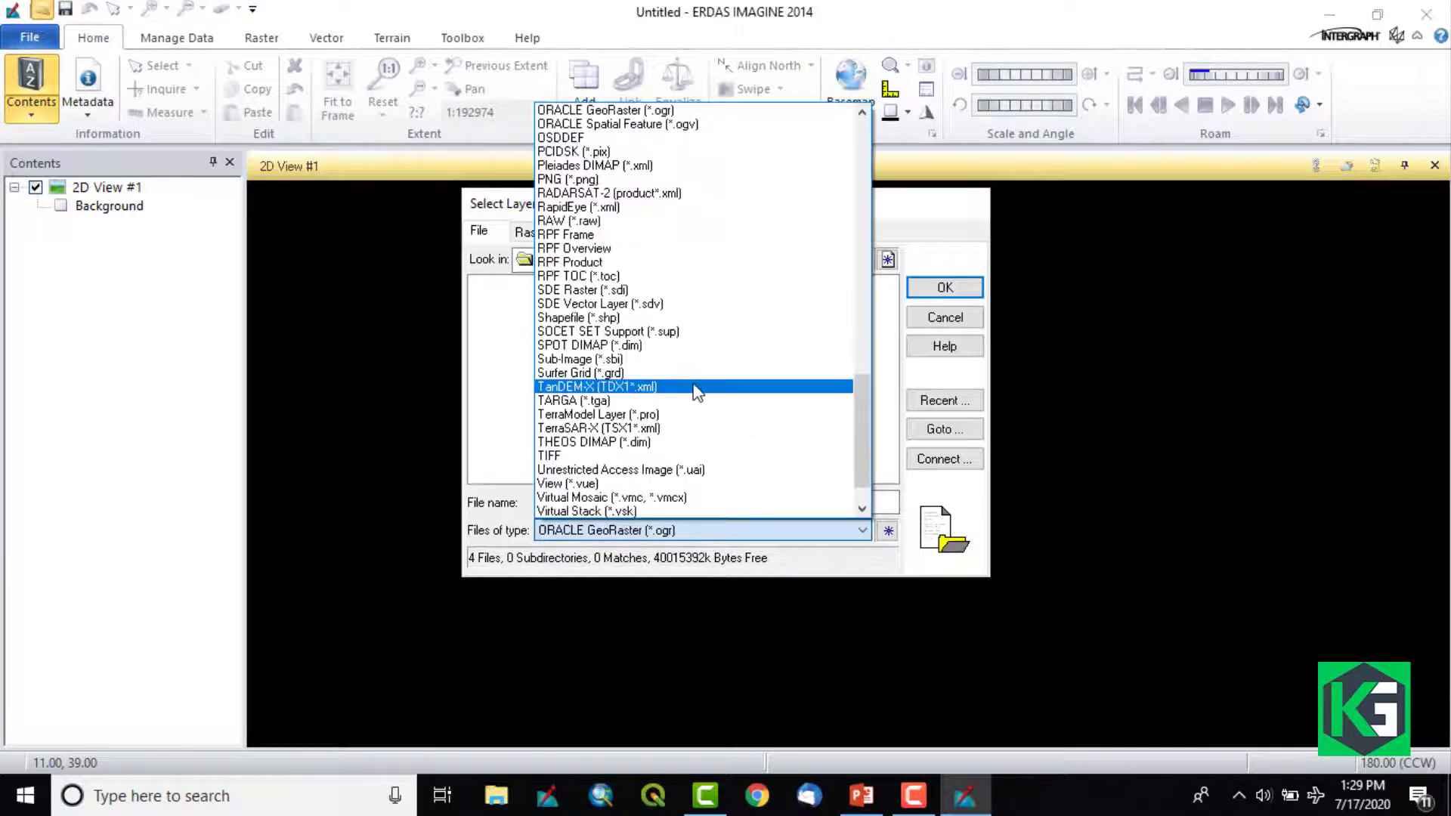
scroll(692, 383, up, 5)
scroll(692, 383, up, 5)
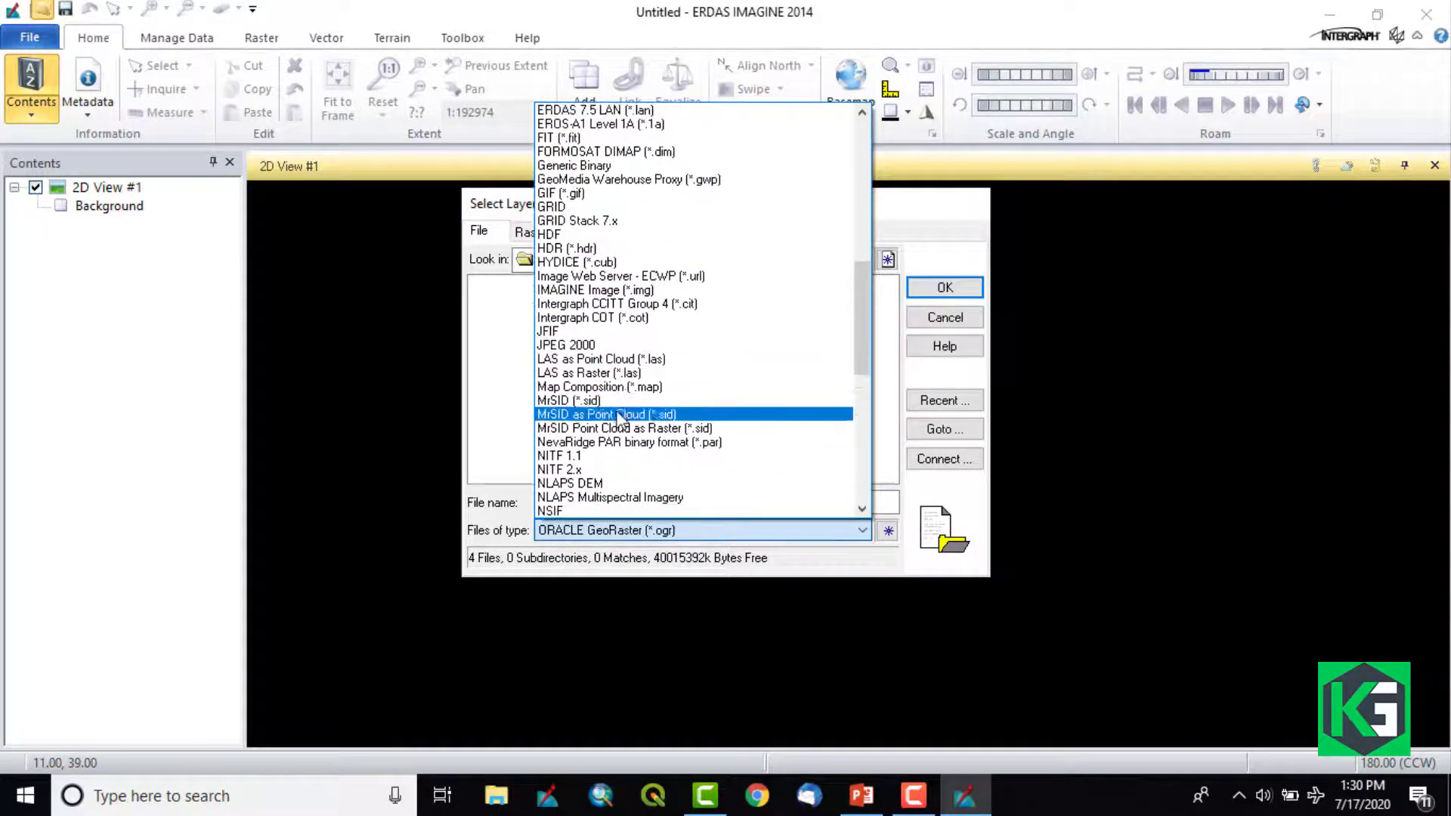
click(619, 293)
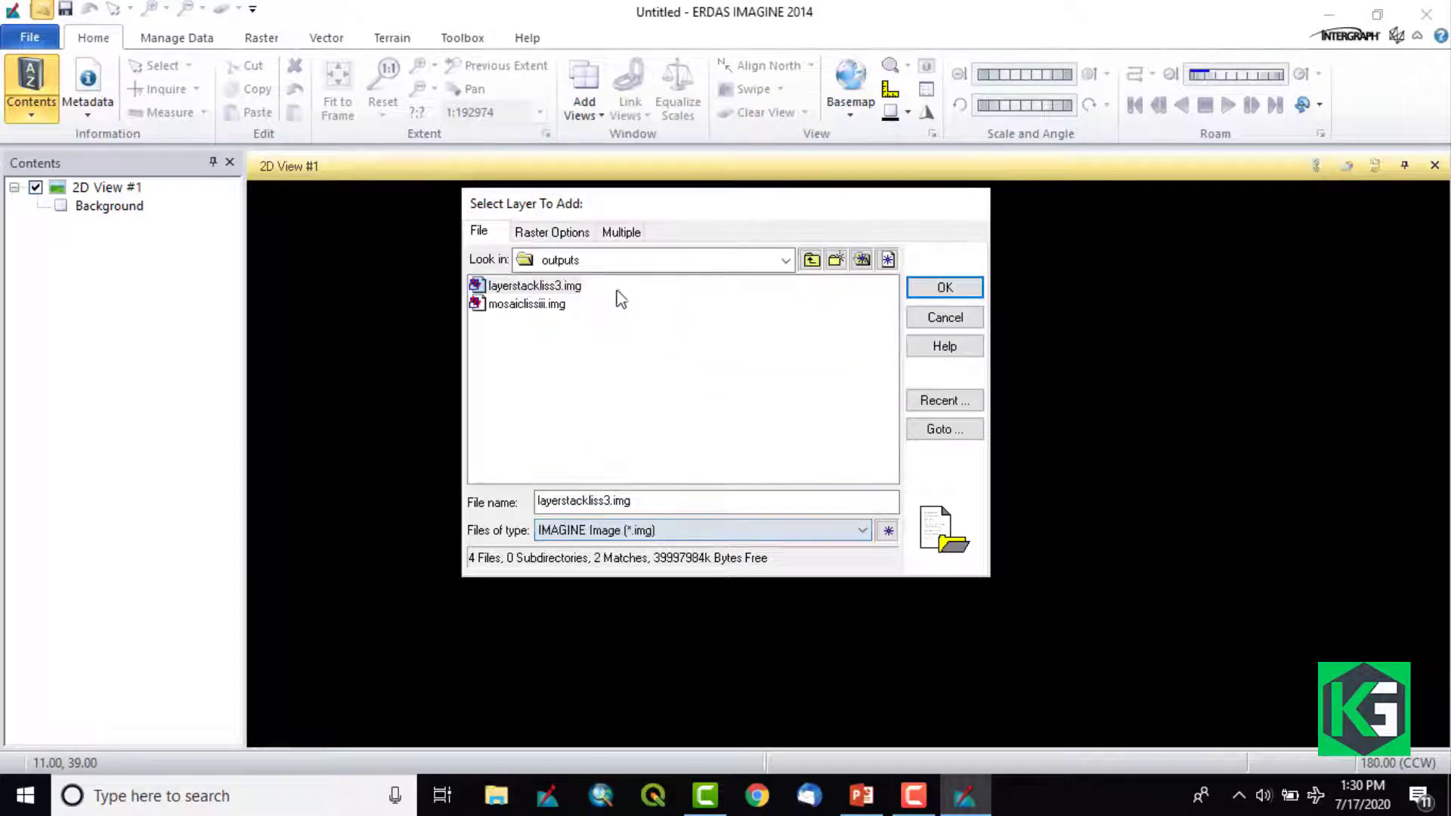
click(528, 289)
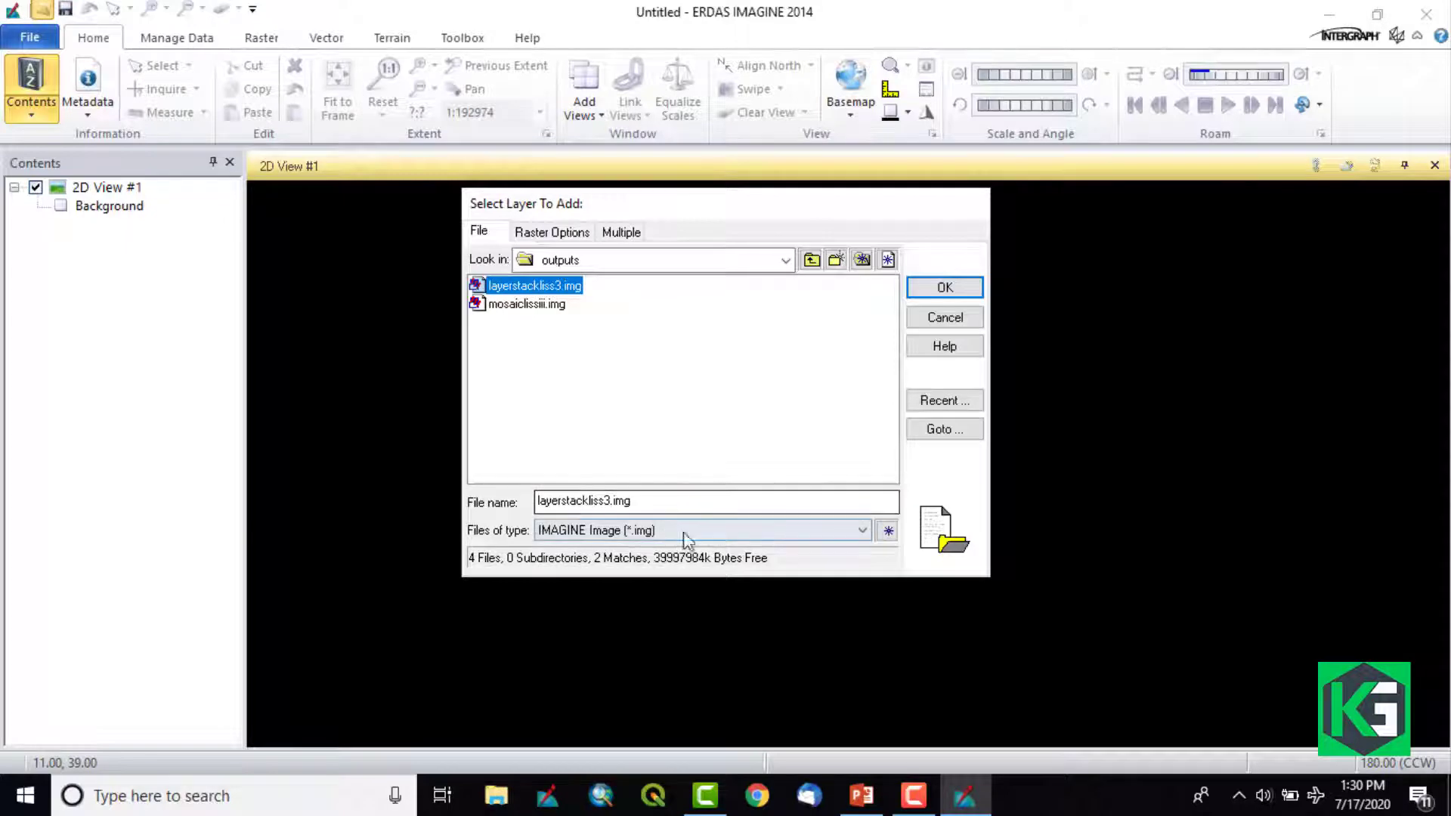
click(917, 295)
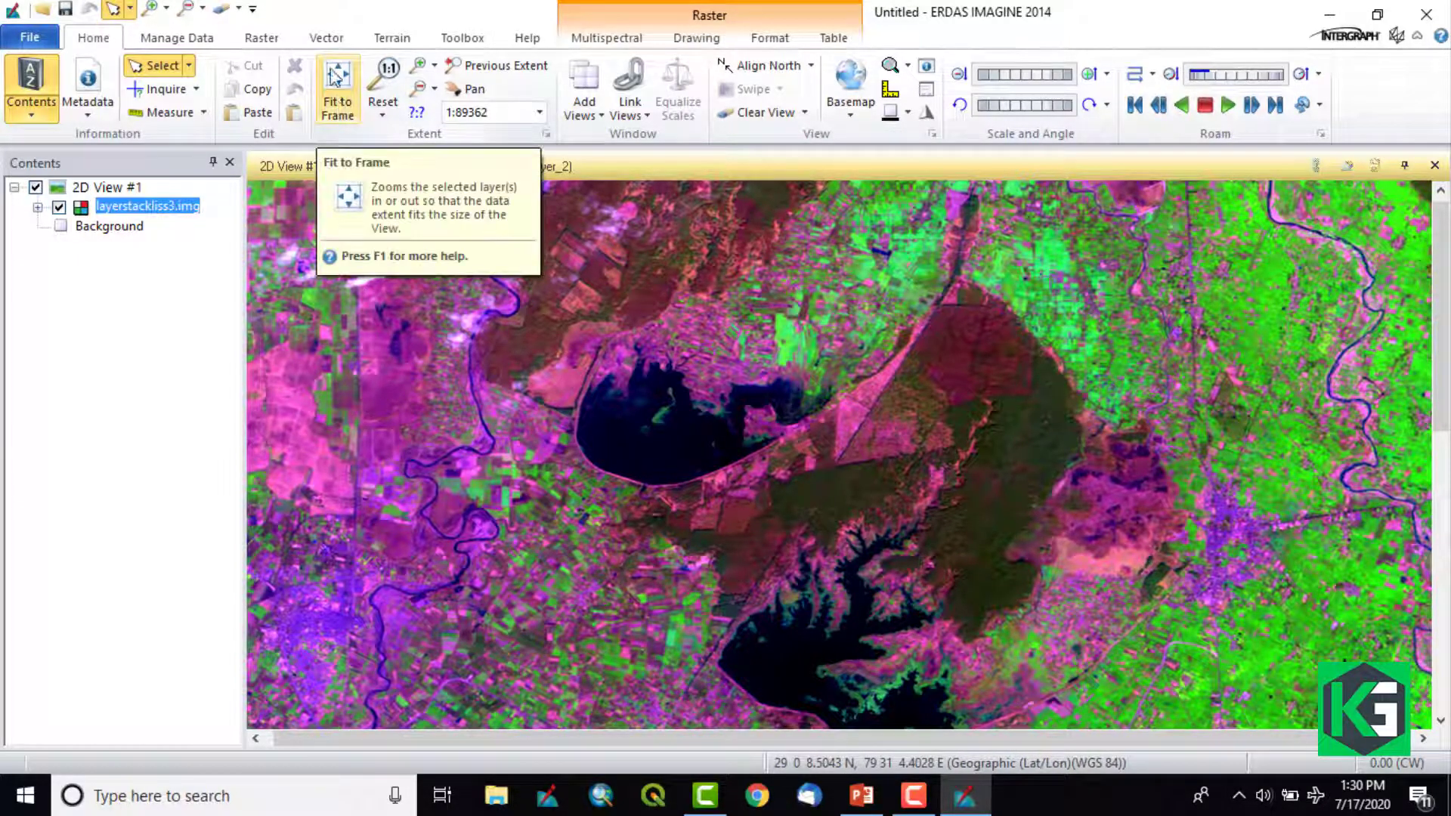
Step: Fit the layerstackliss3.img layer to the frame of 2D View #1
click(349, 102)
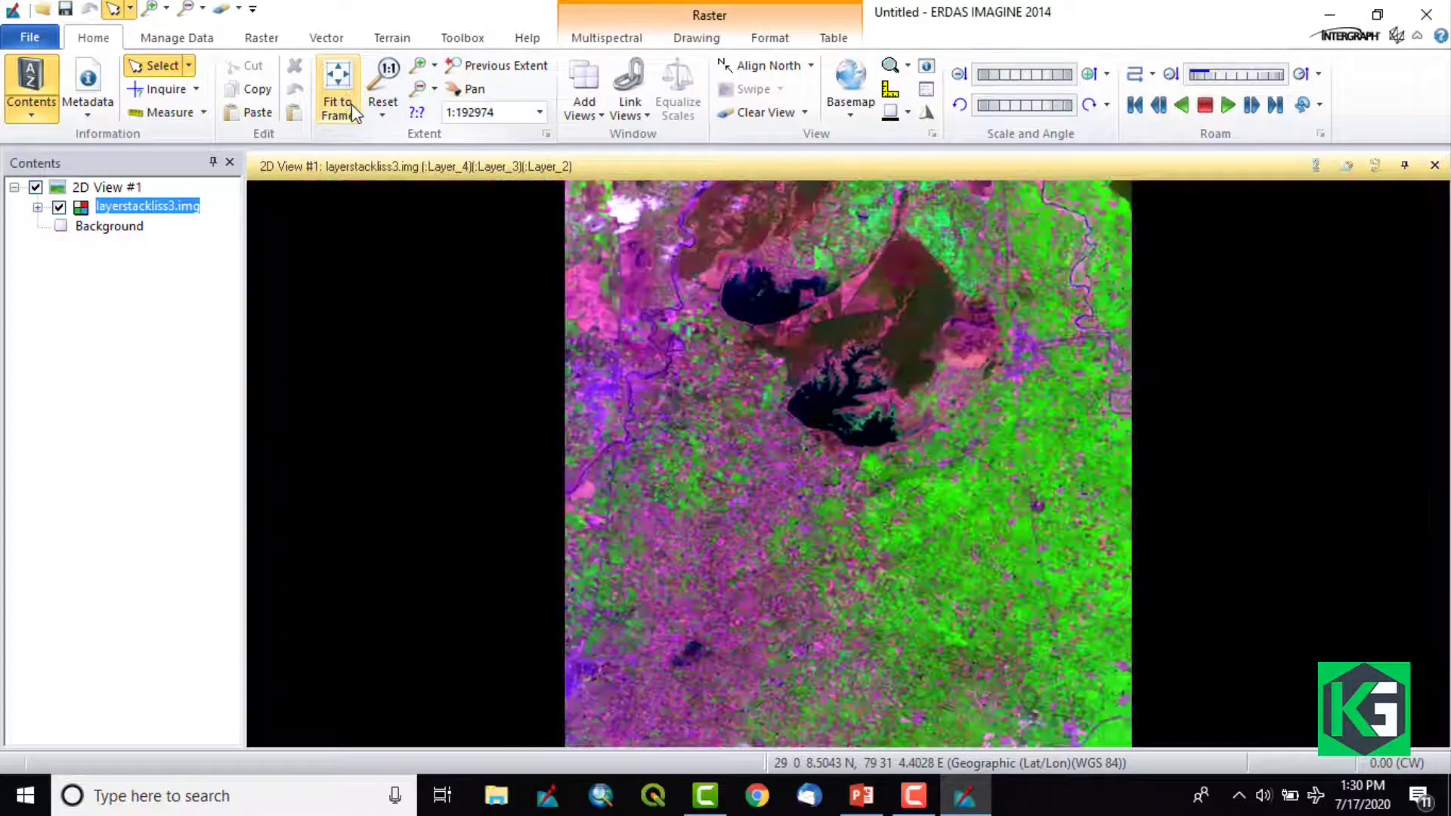
right_click(517, 306)
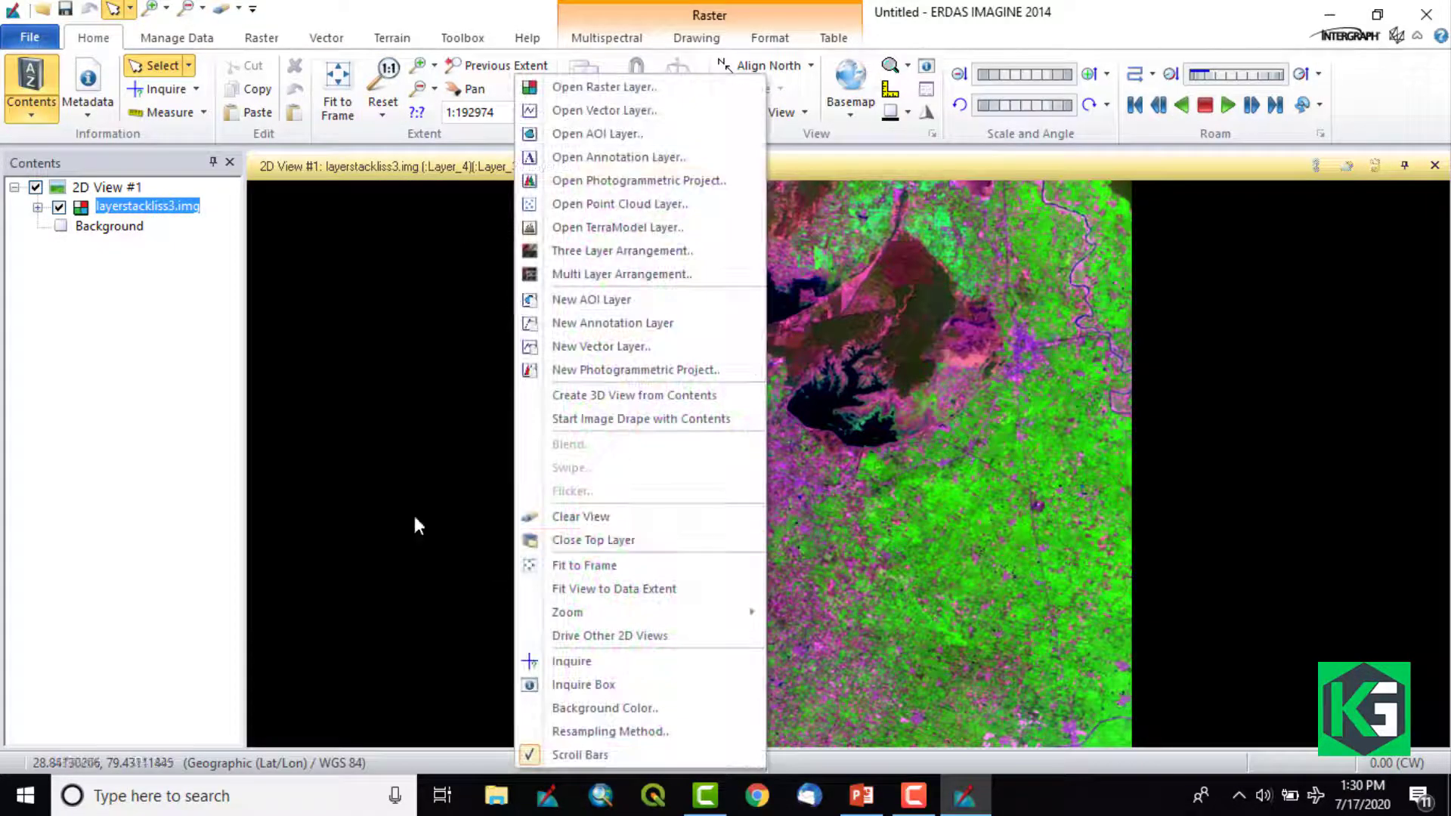
click(414, 517)
right_click(791, 369)
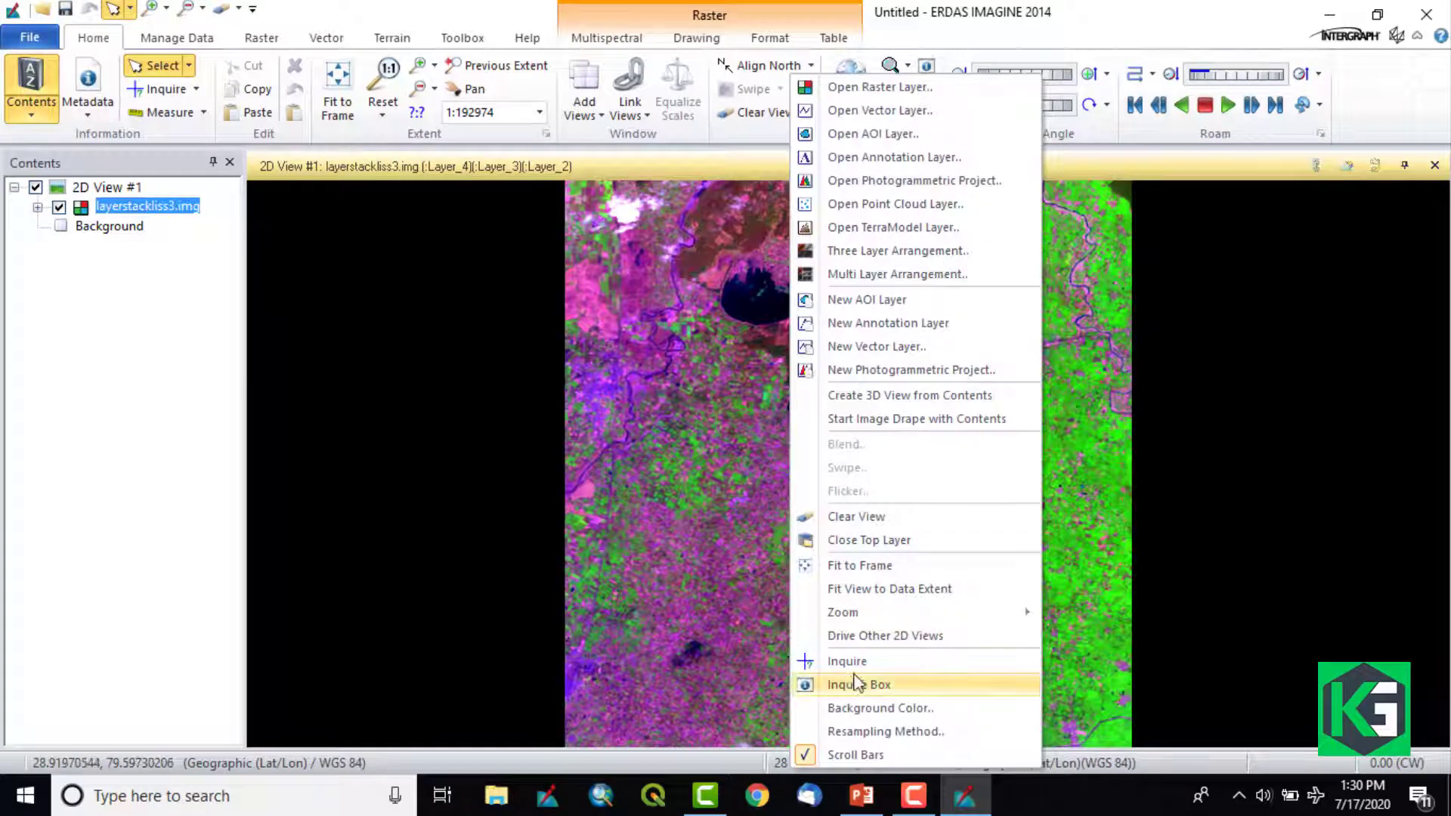
click(890, 565)
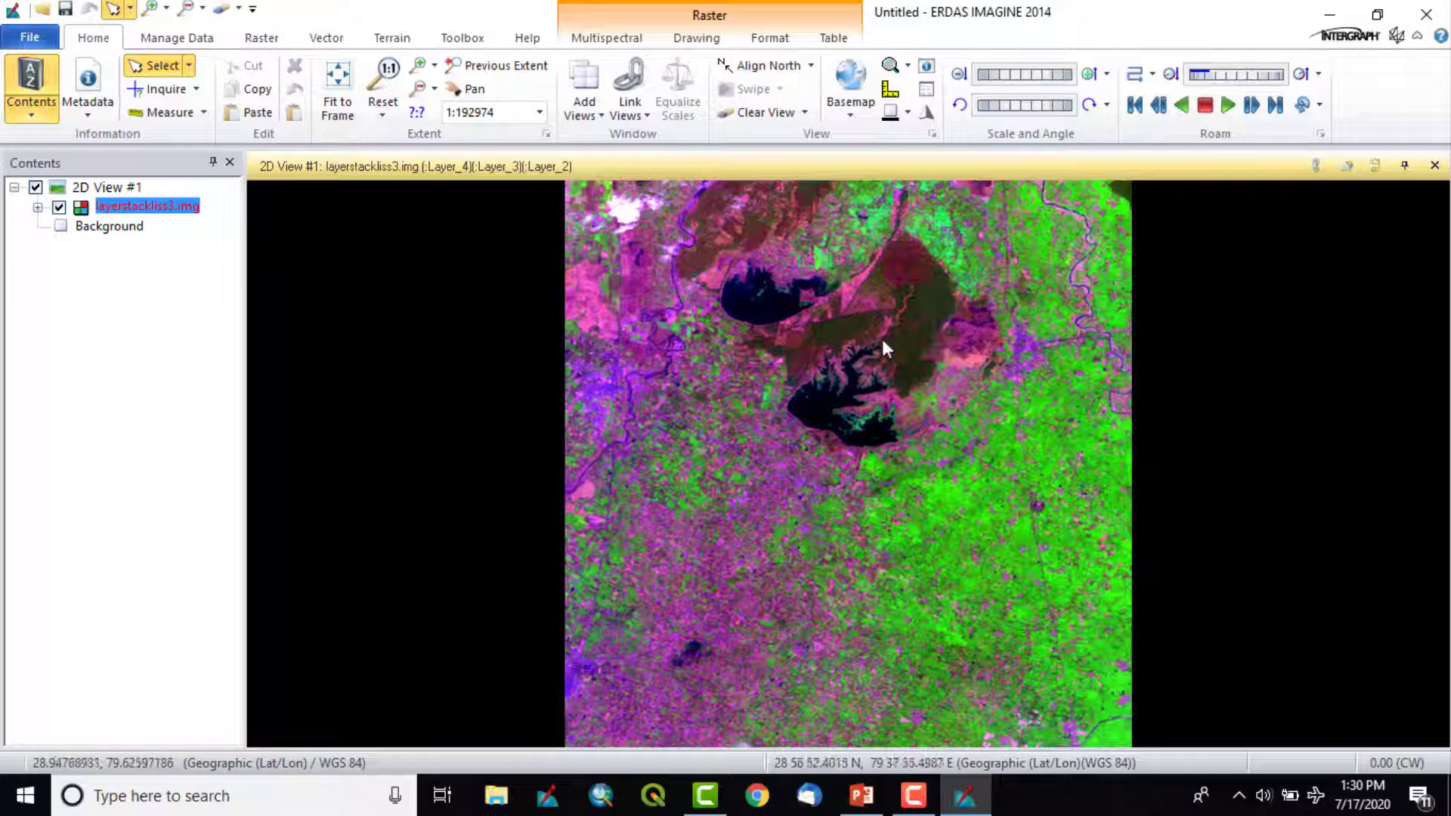
Step: Zoom in on the lower dark lake in the image and zoom back out to the full image extent
click(152, 9)
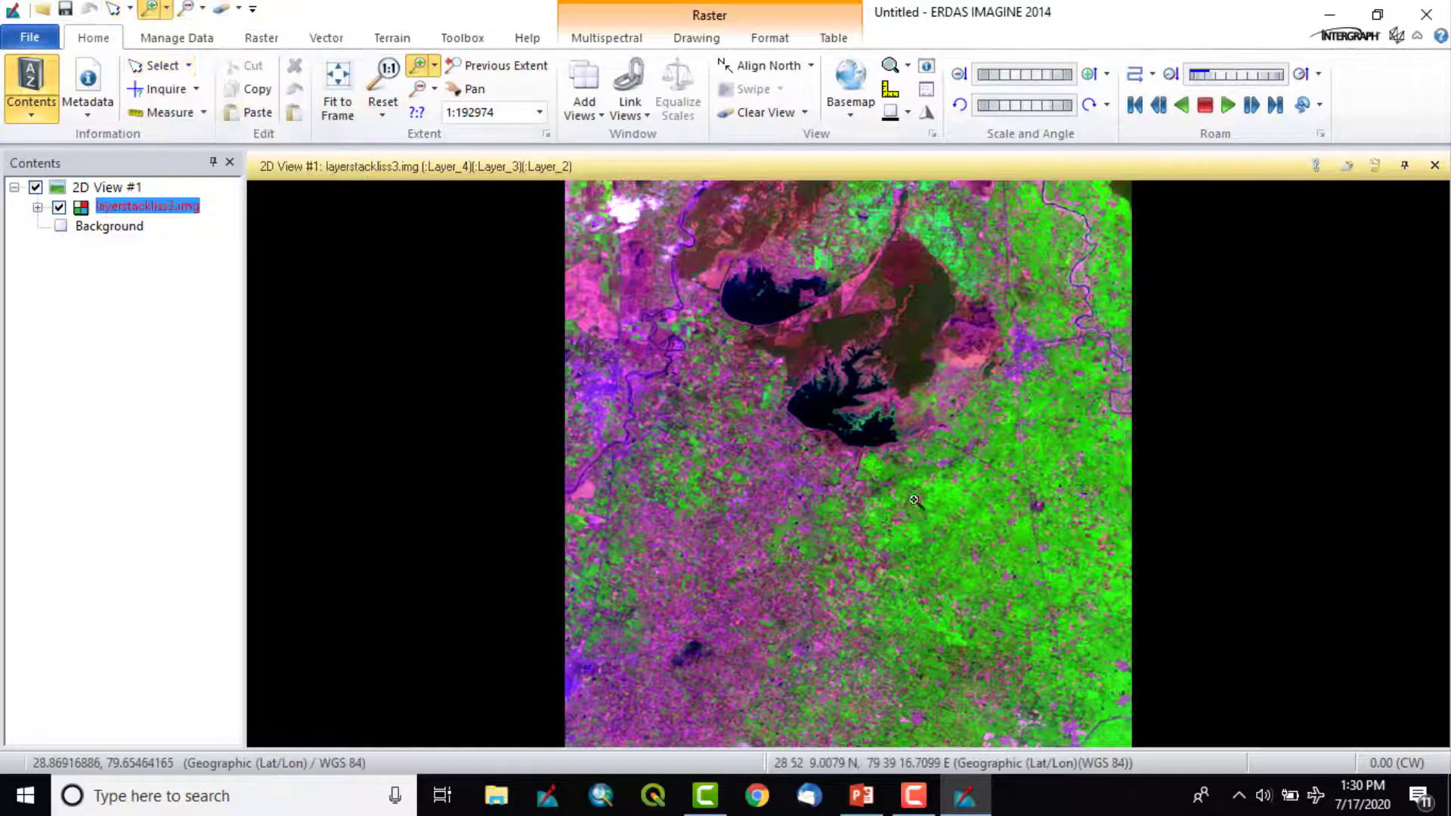
click(878, 425)
click(846, 529)
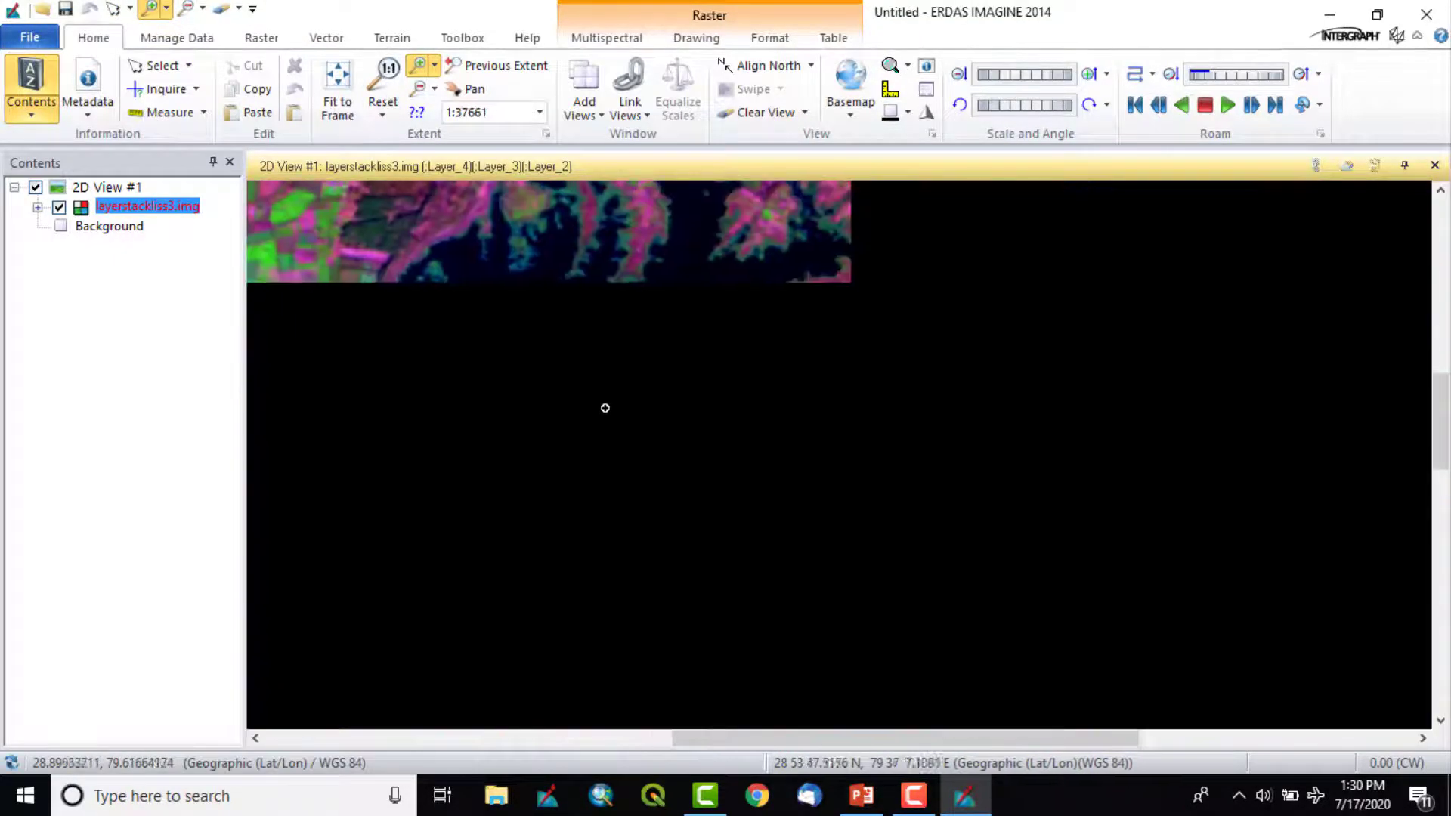
scroll(641, 417, down, 3)
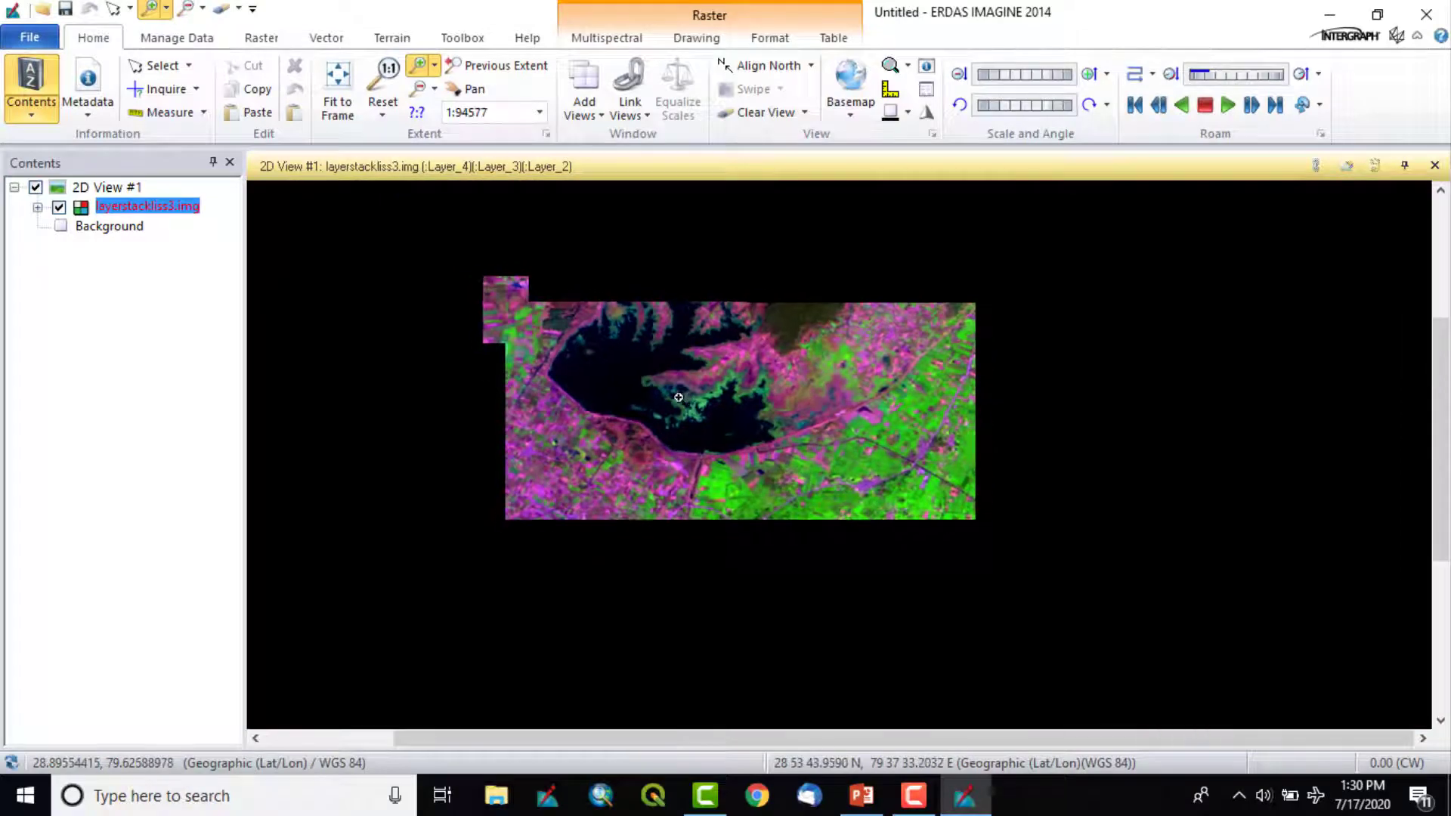
scroll(682, 389, down, 4)
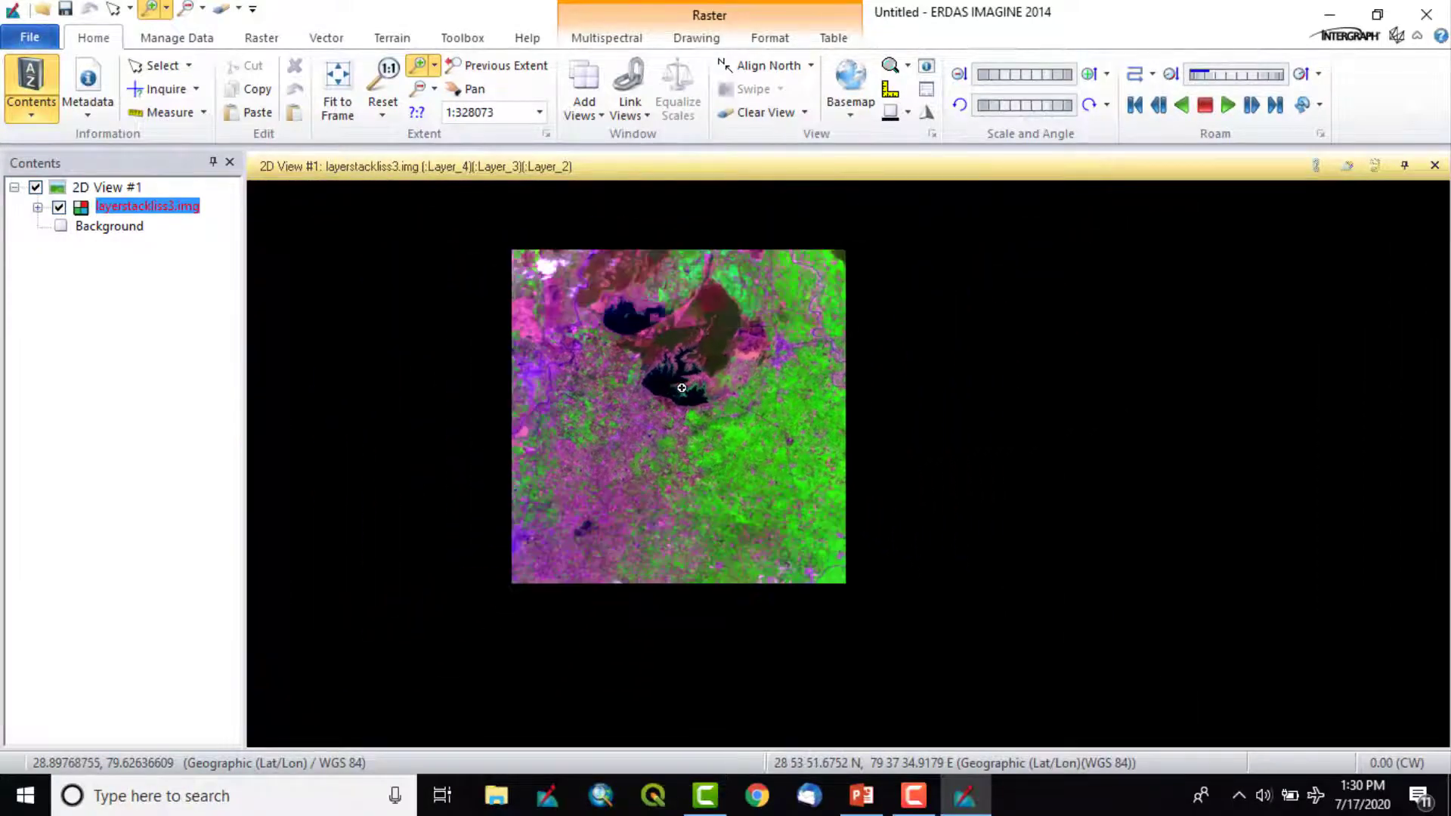
Step: Zoom in and out around the lower dark lake and pan across the lakes and the southern farmland of layerstackliss3.img
scroll(682, 388, up, 6)
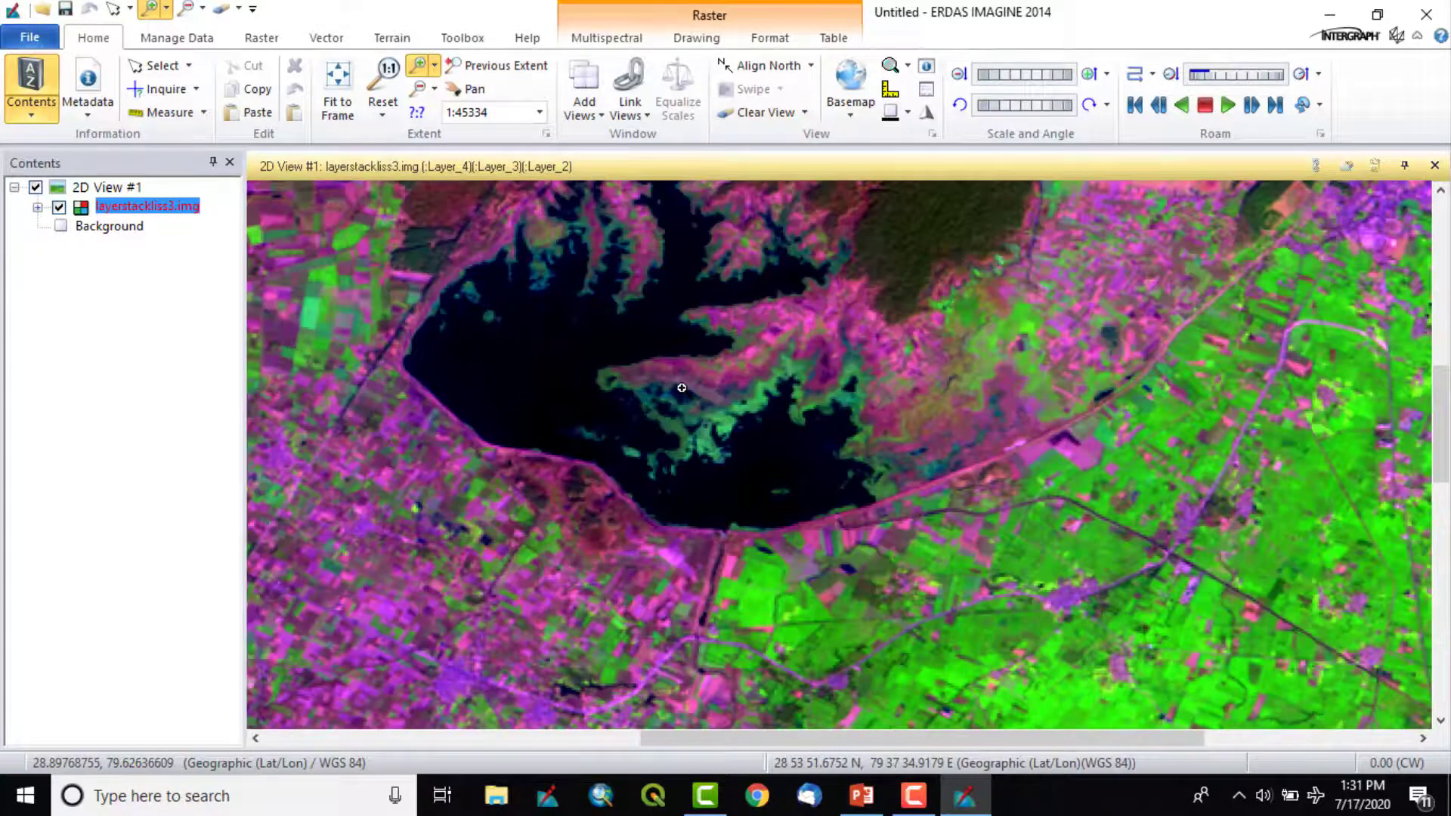
scroll(695, 389, down, 3)
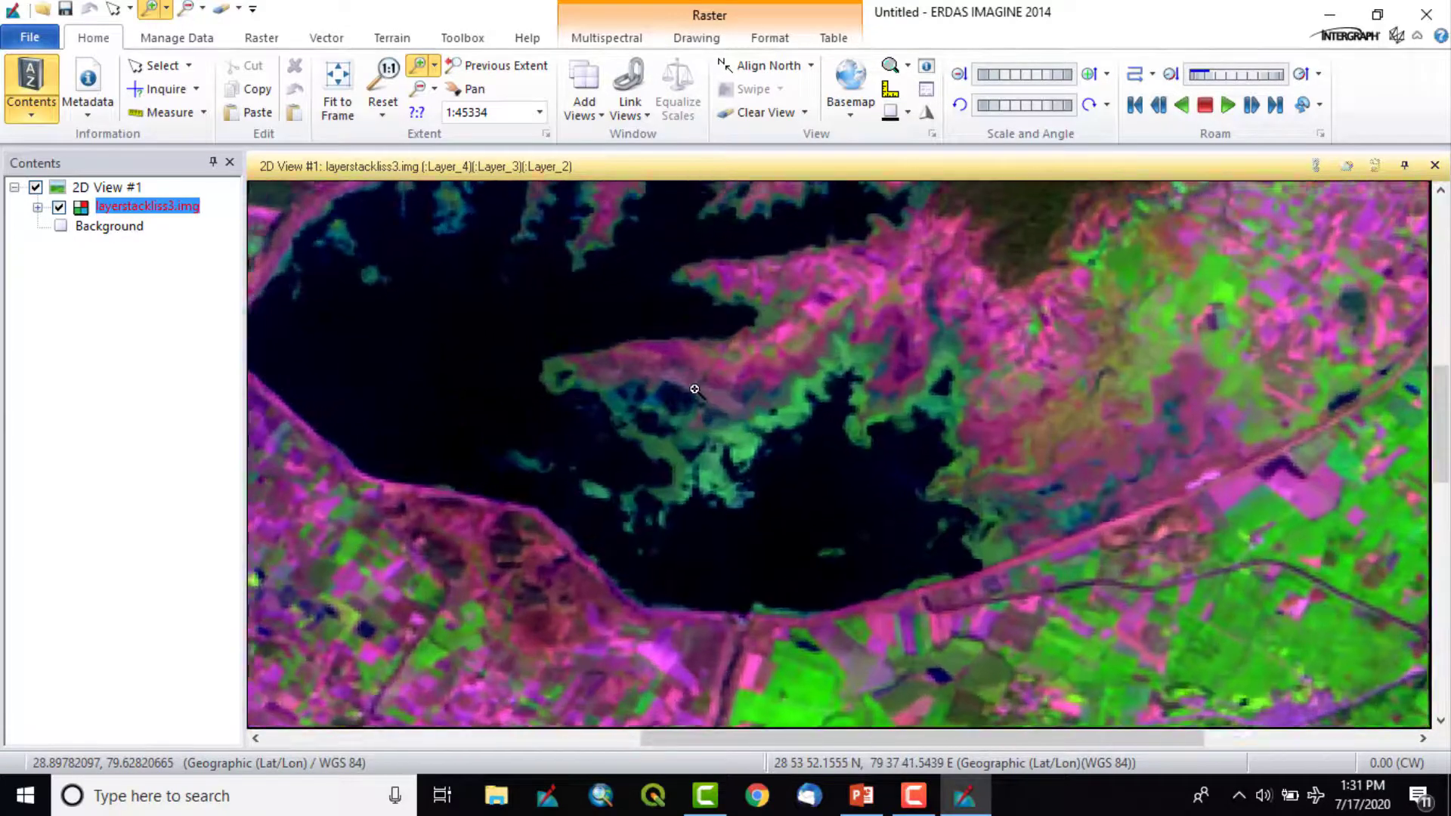
scroll(694, 389, down, 1)
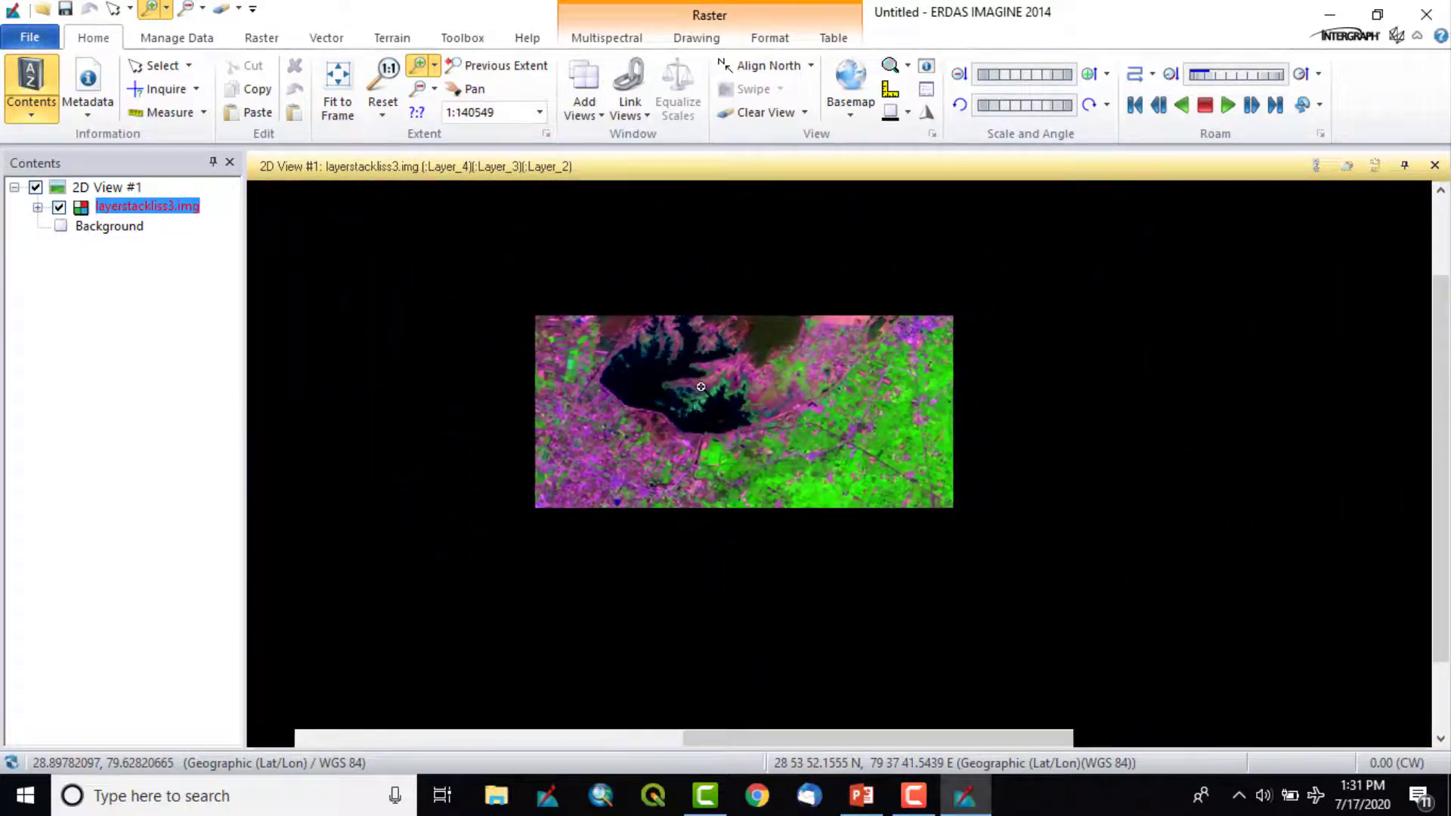
drag(705, 352, 925, 539)
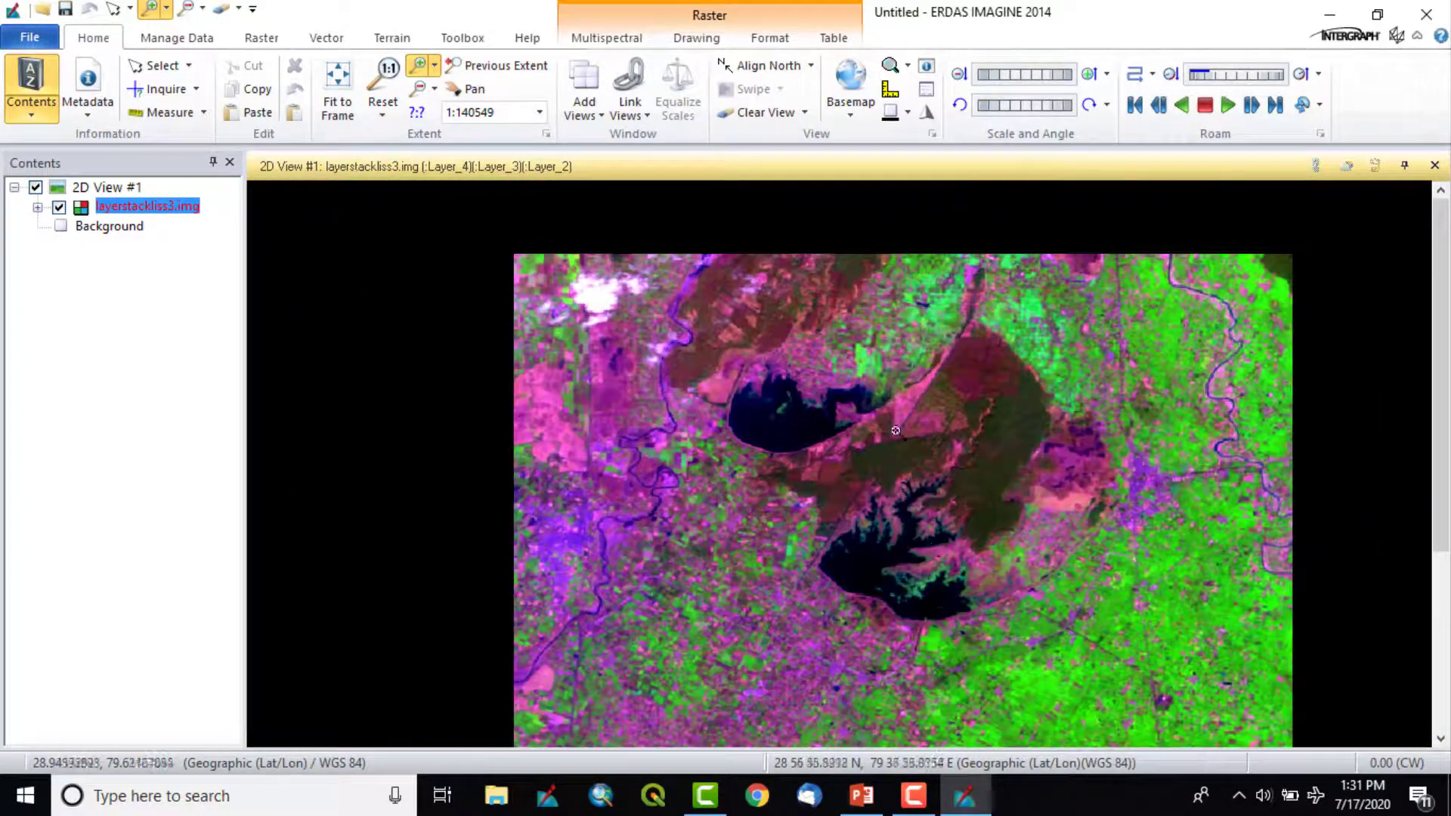
drag(865, 430, 793, 392)
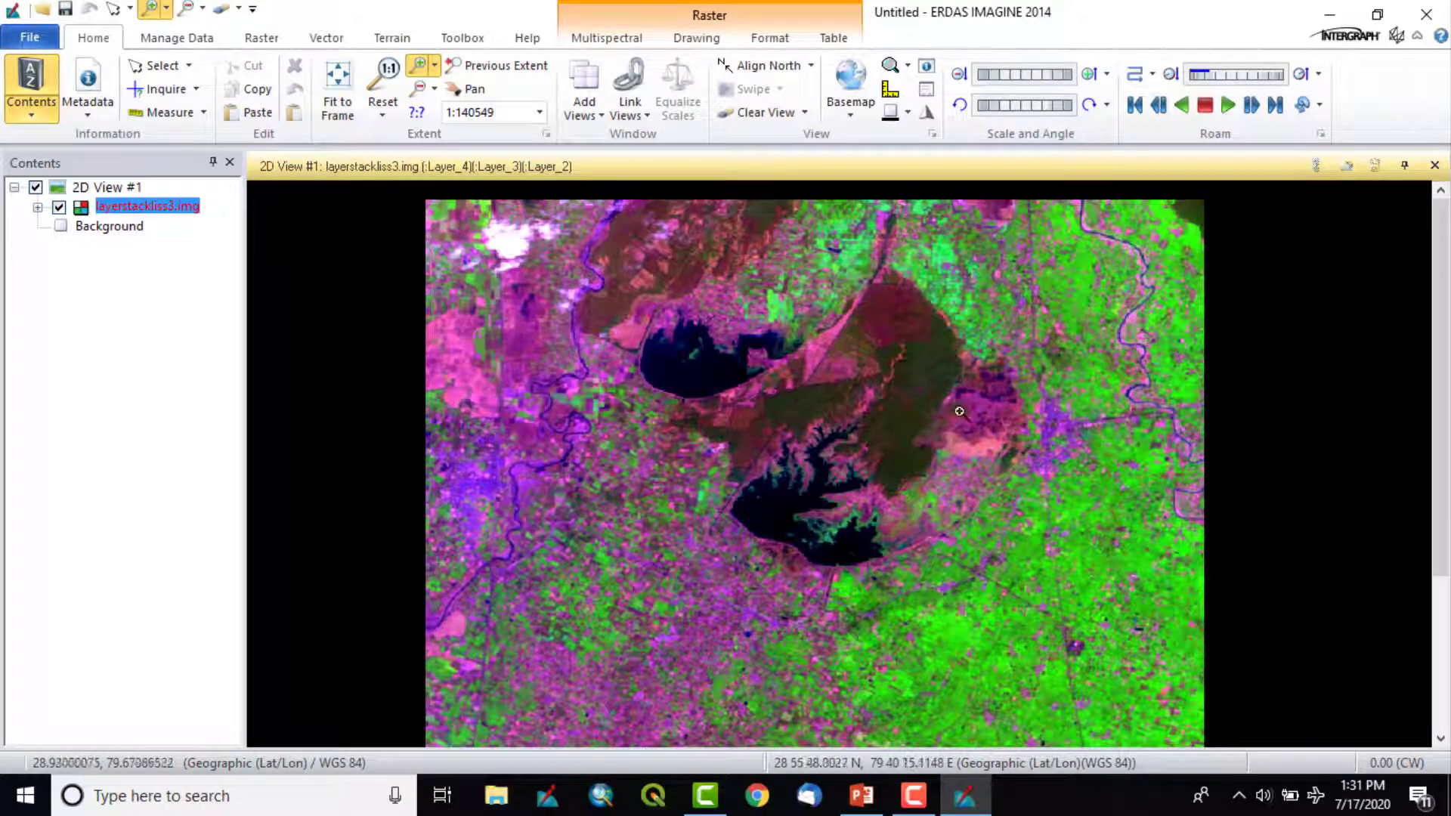
drag(1008, 366, 695, 425)
drag(621, 515, 922, 412)
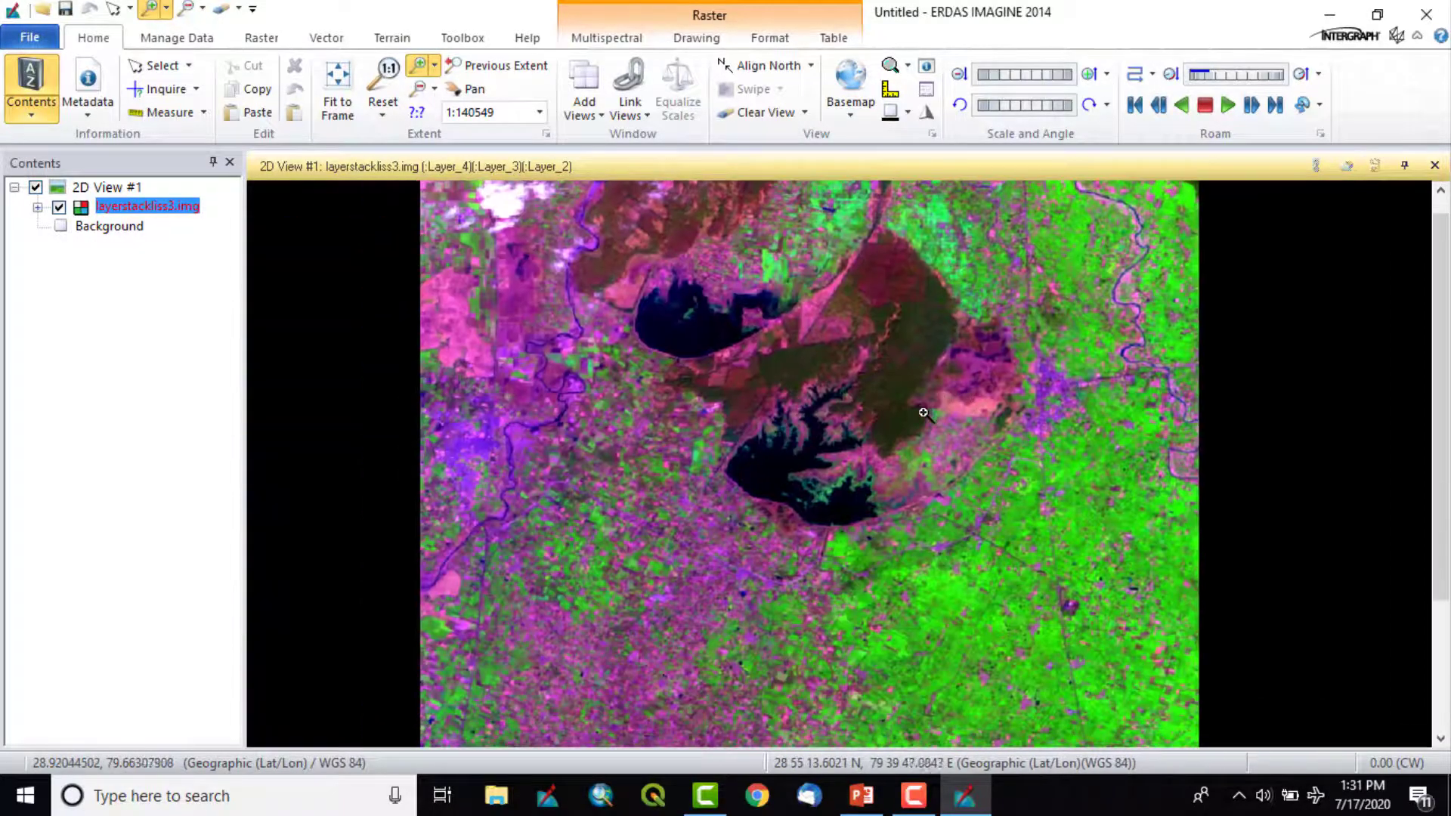
drag(822, 424, 821, 259)
drag(846, 572, 774, 409)
Step: Examine the green farmland south-east of the lakes at pixel level across several neighbouring areas and zoom back out
scroll(774, 409, up, 8)
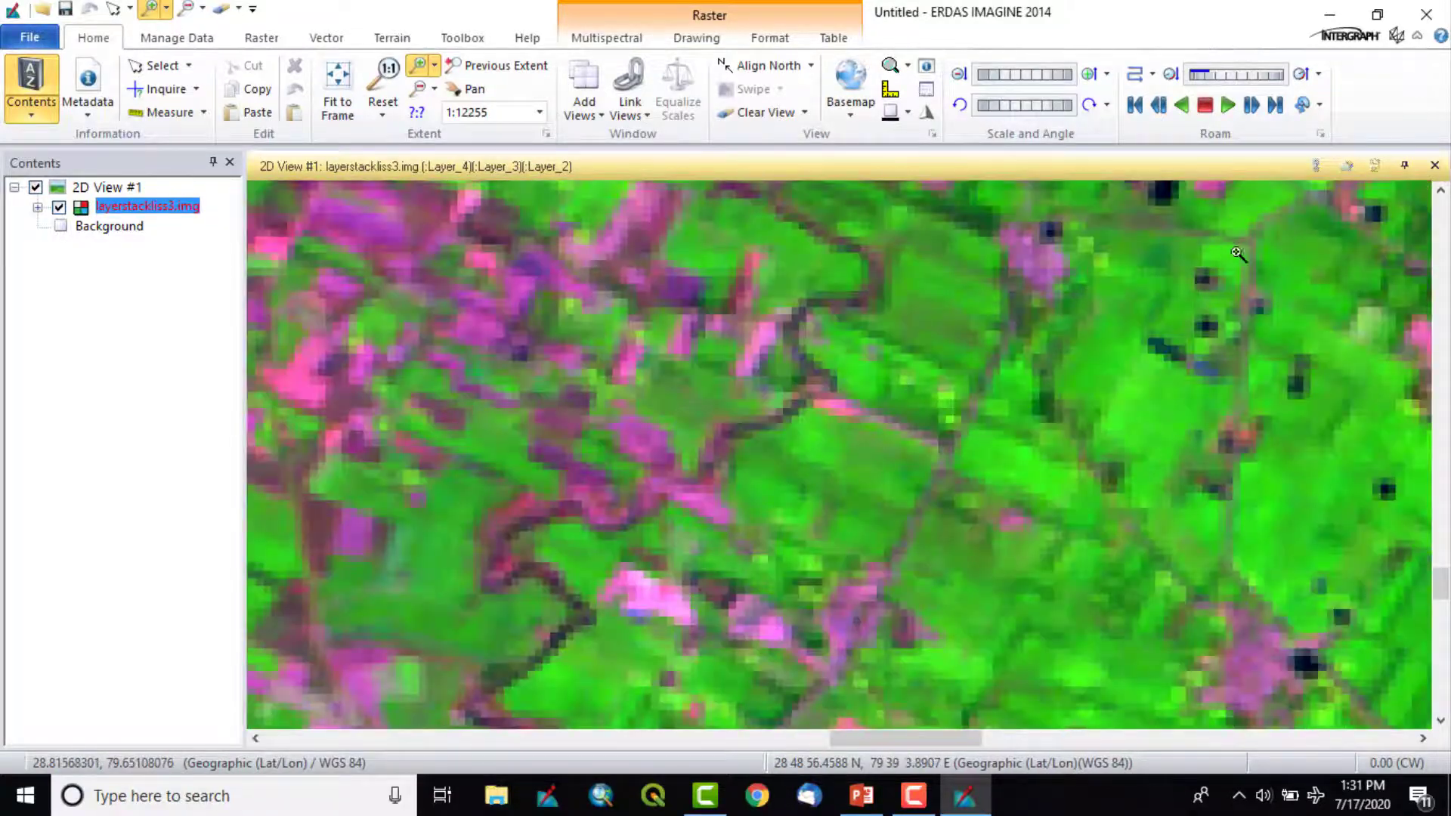
drag(1279, 249, 990, 428)
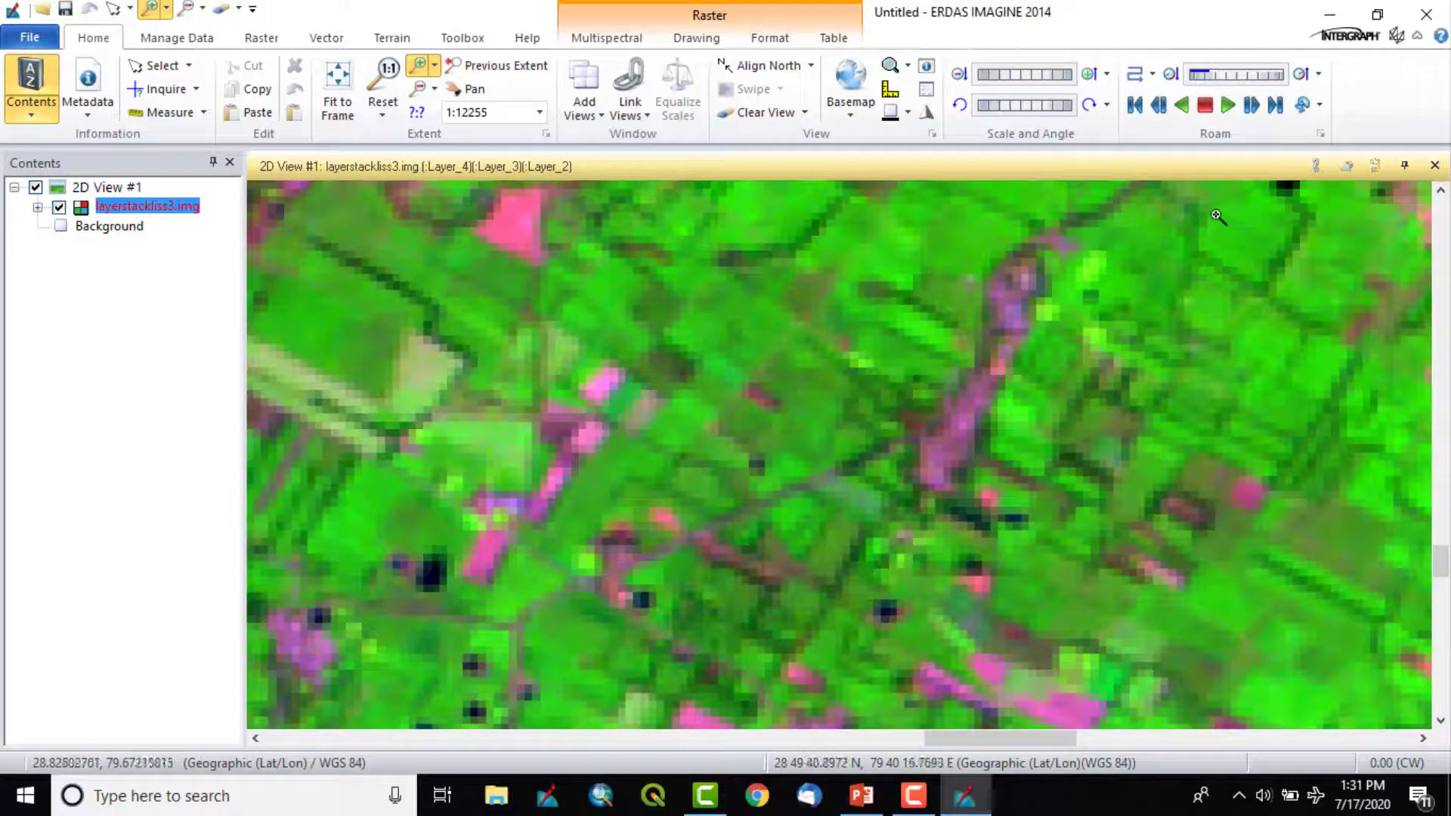
drag(1217, 275, 966, 497)
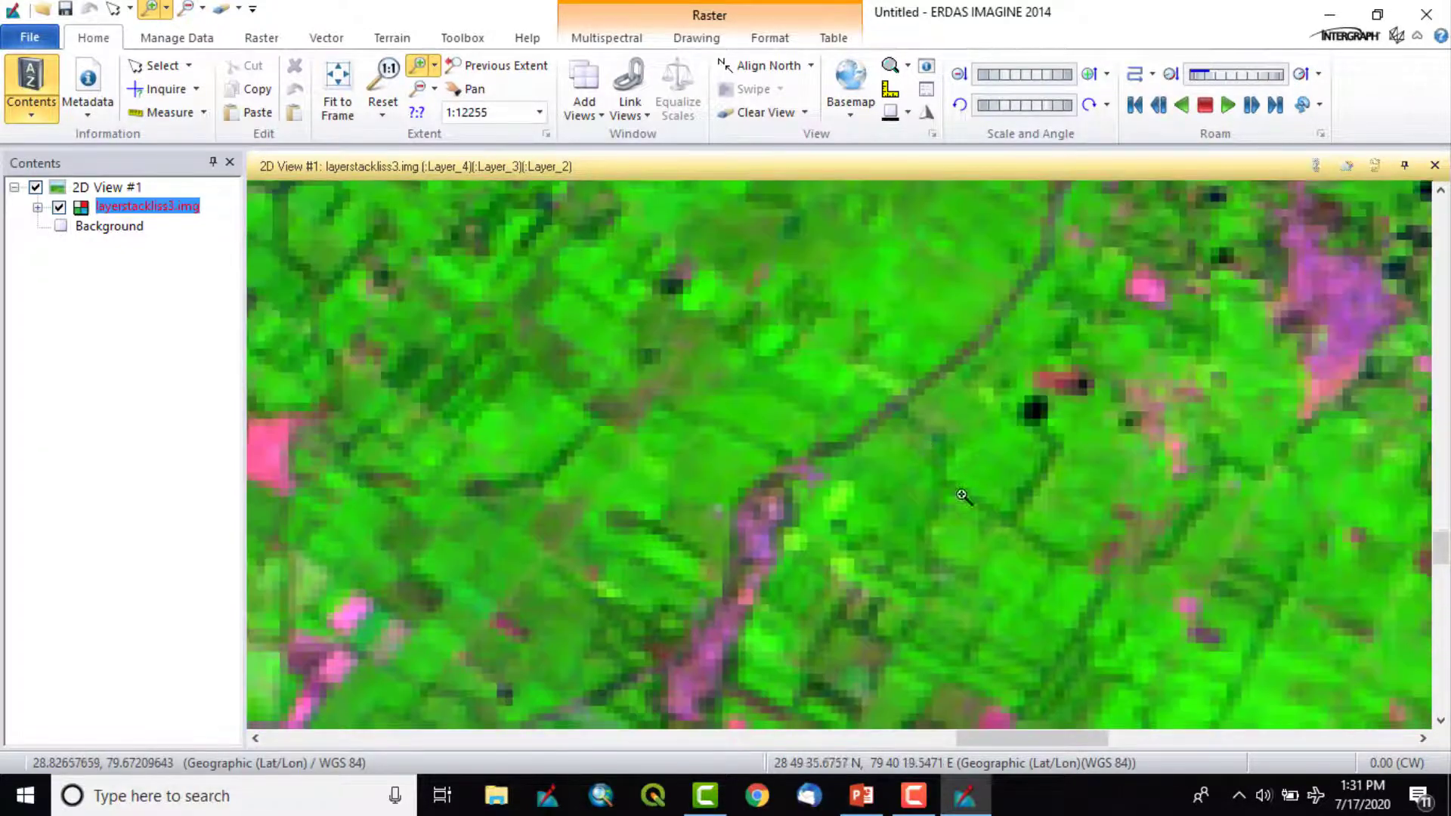
drag(806, 333, 1184, 554)
drag(558, 357, 818, 505)
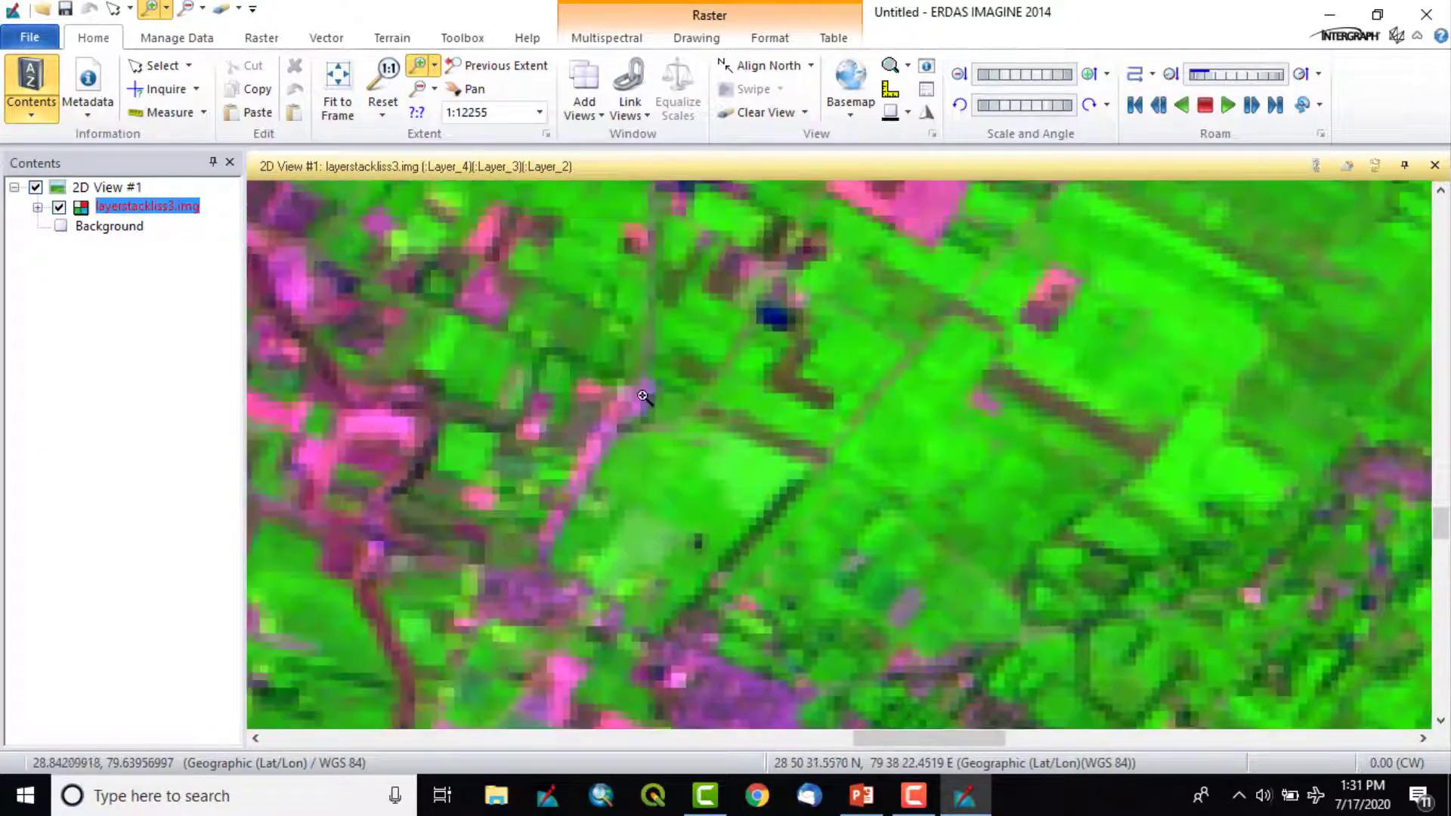
scroll(643, 396, down, 10)
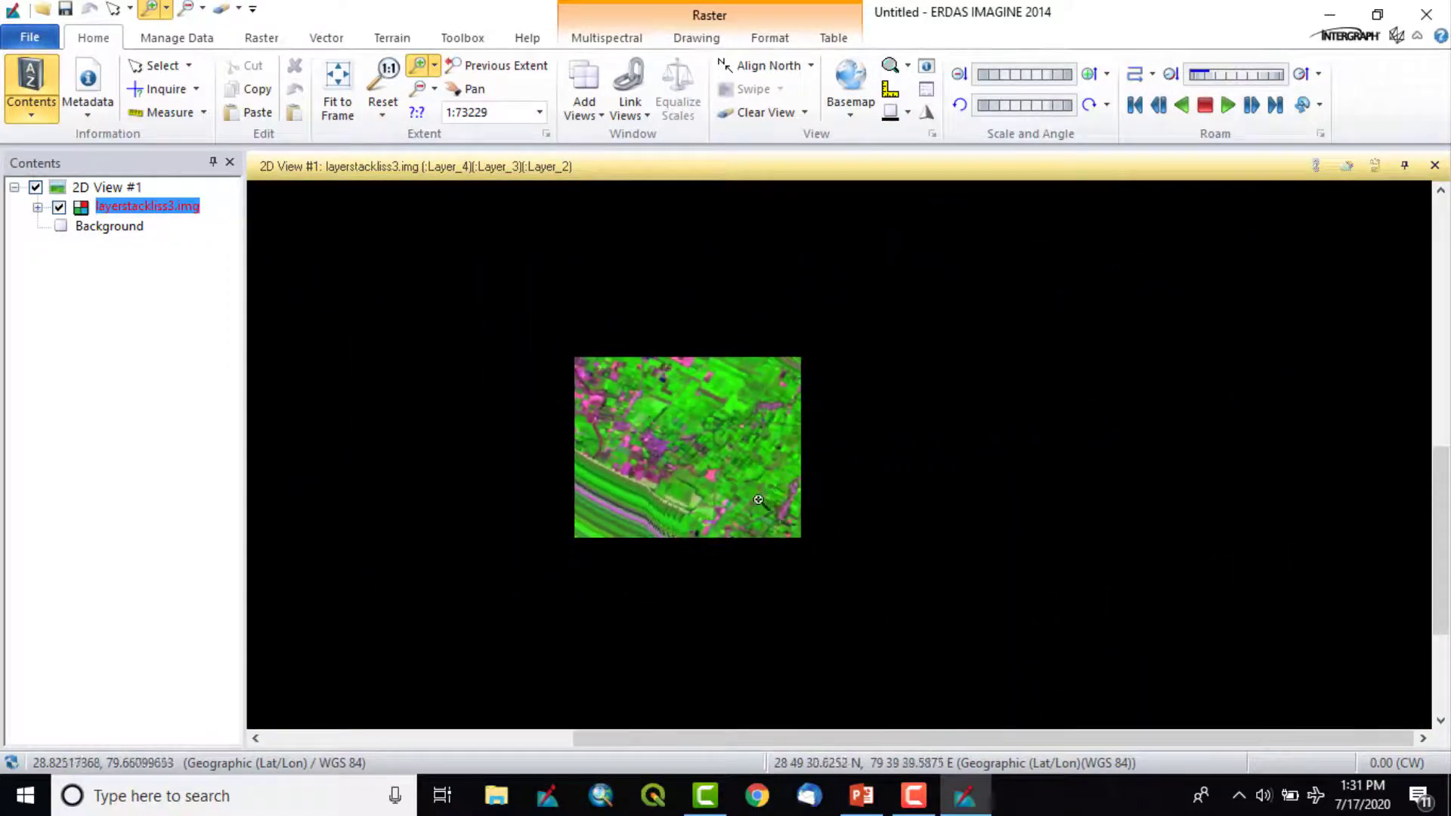
scroll(758, 500, down, 6)
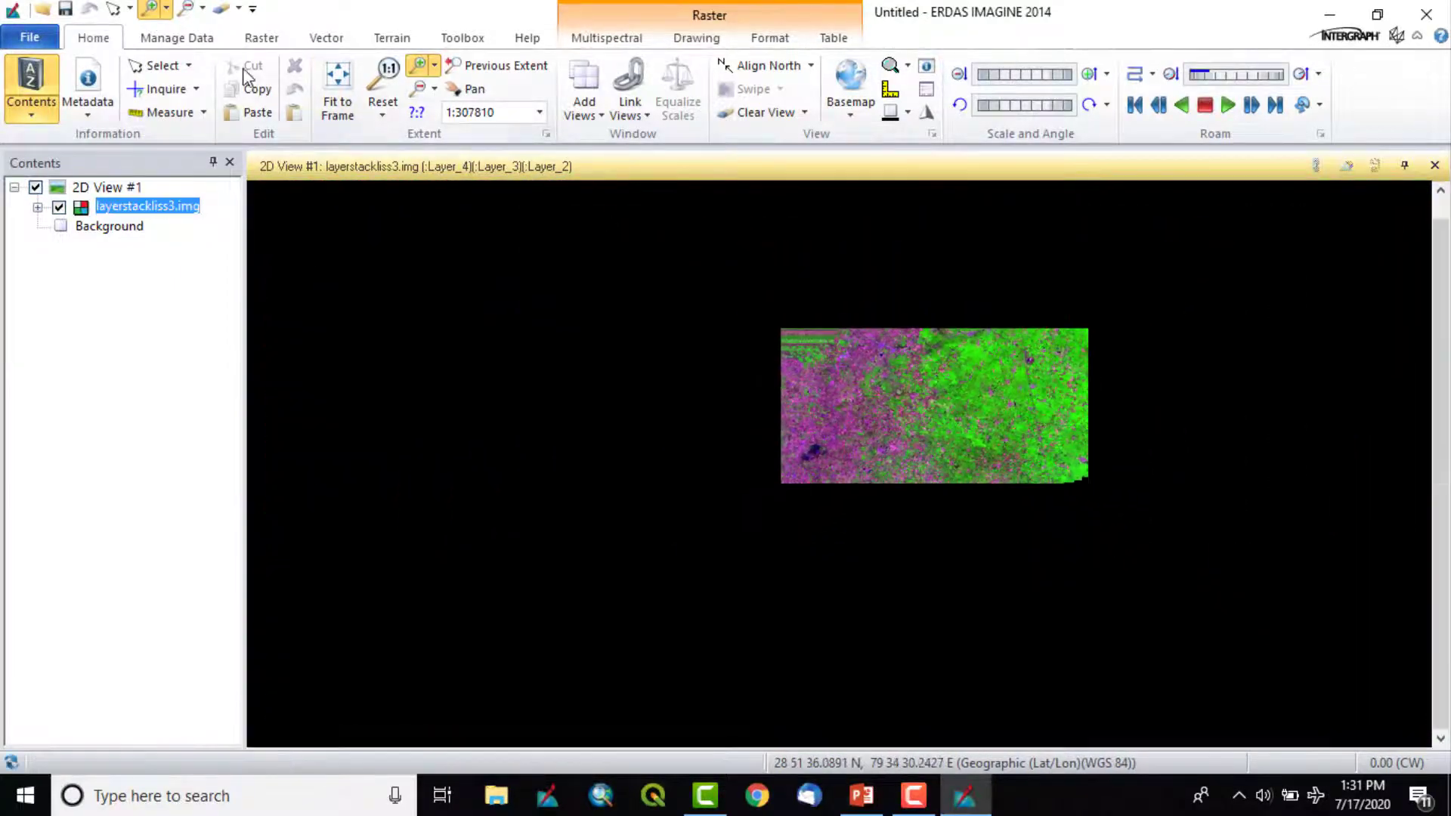
Step: Zoom in to individual pixels west of the lakes and zoom back out to the whole image with the Zoom Out tool
scroll(850, 243, up, 8)
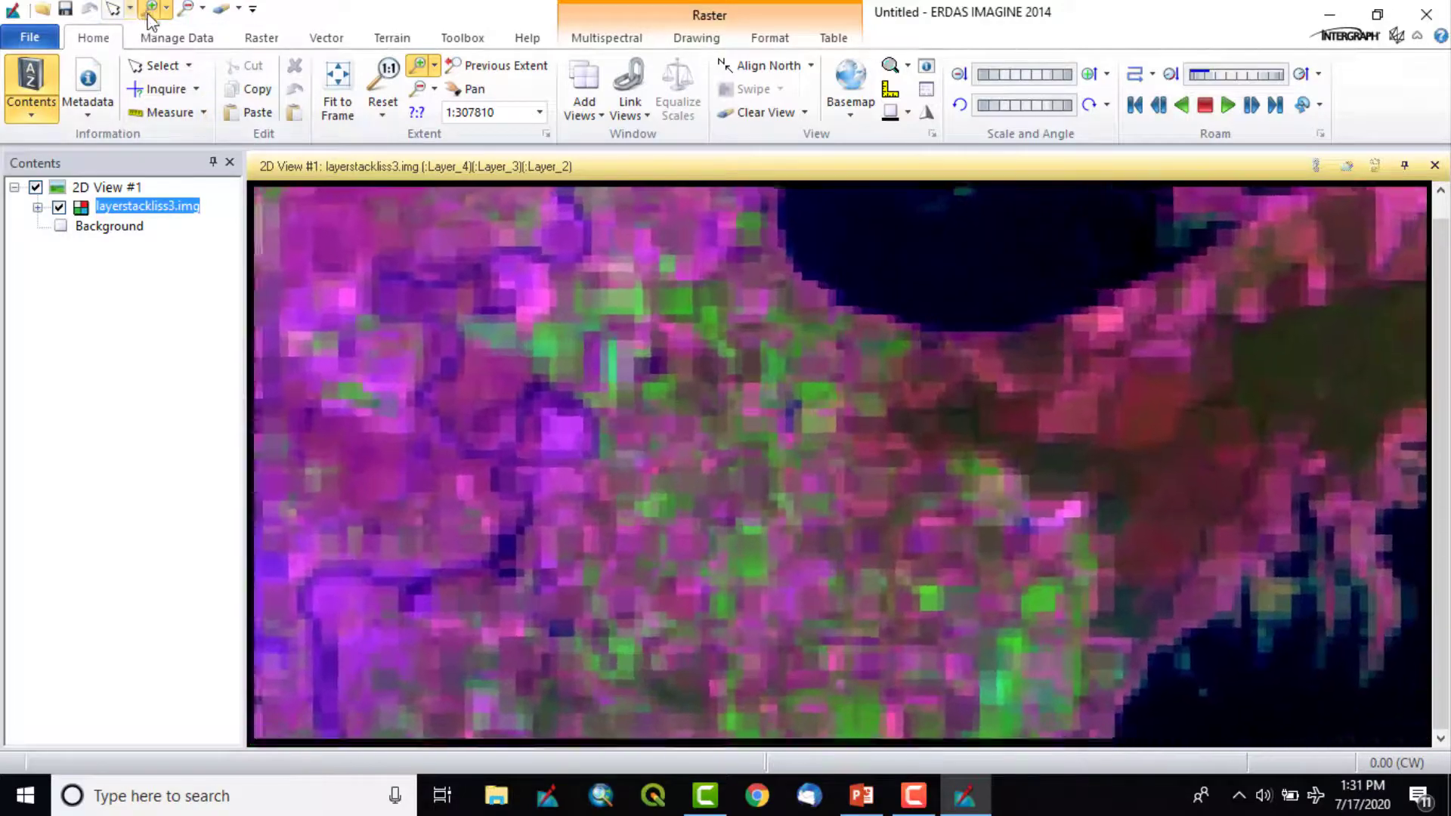
scroll(719, 353, up, 8)
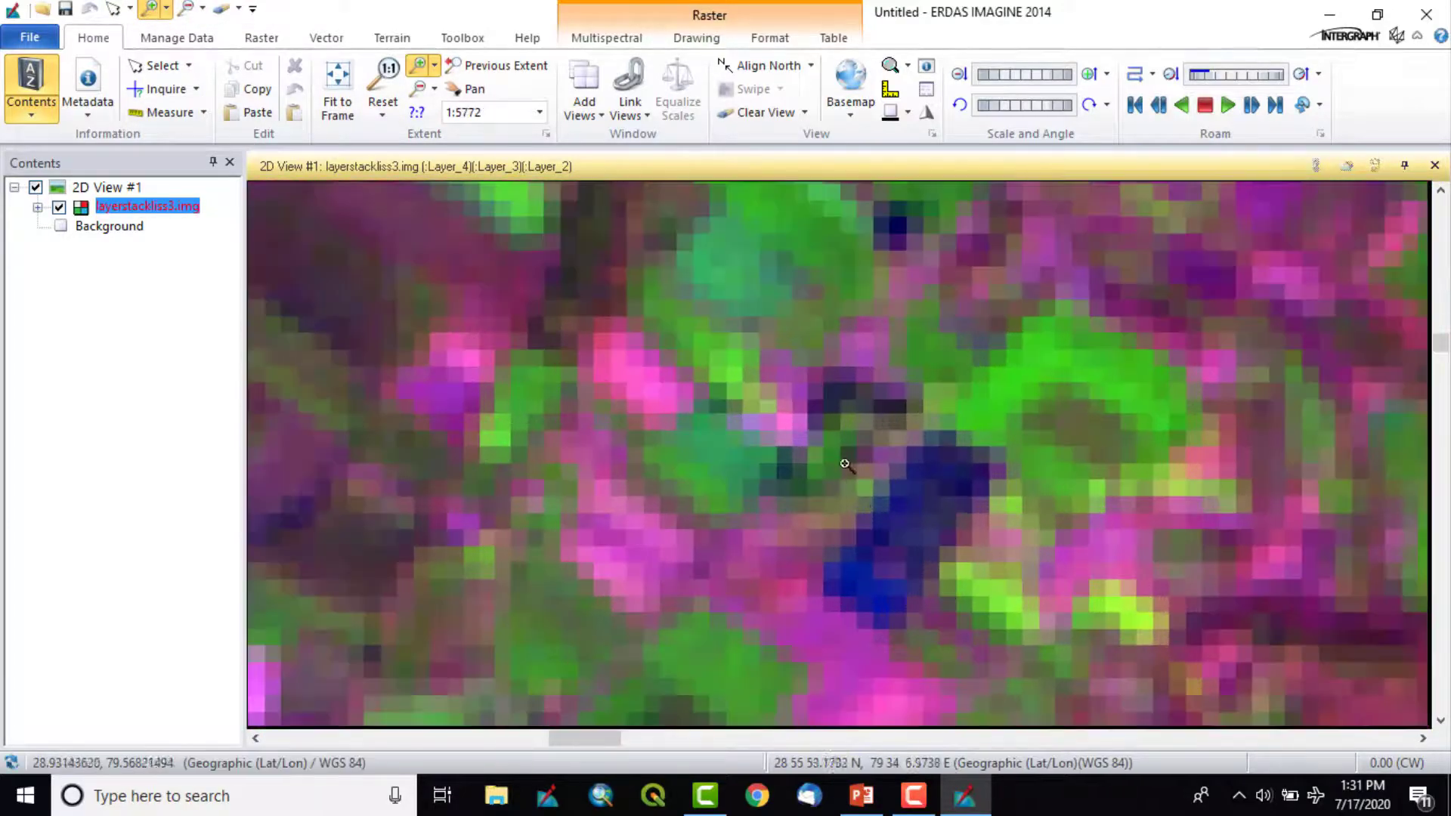
click(188, 11)
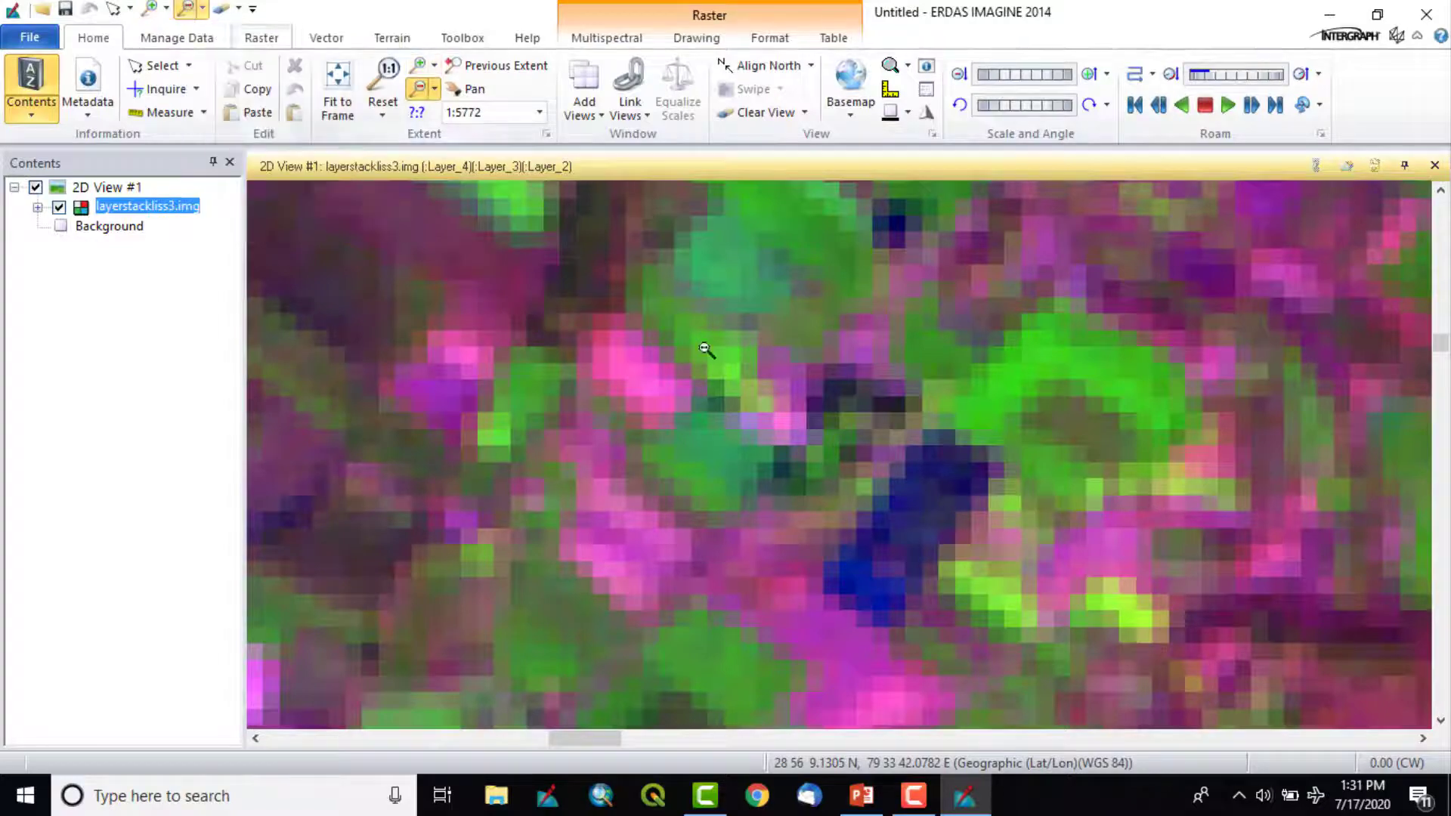
drag(712, 333, 1002, 483)
drag(719, 316, 1095, 505)
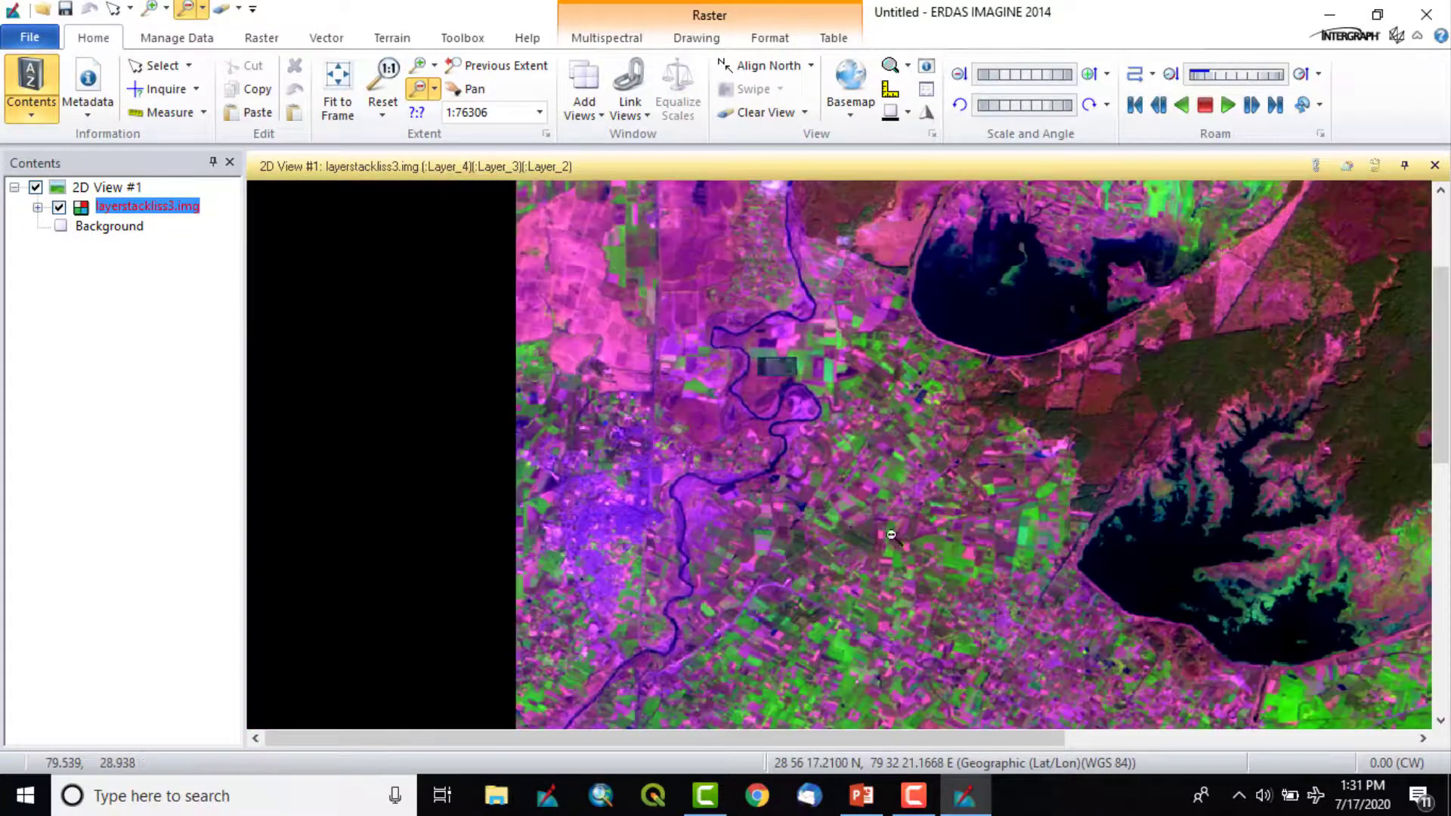
drag(892, 536, 958, 623)
drag(848, 496, 466, 328)
drag(941, 521, 737, 489)
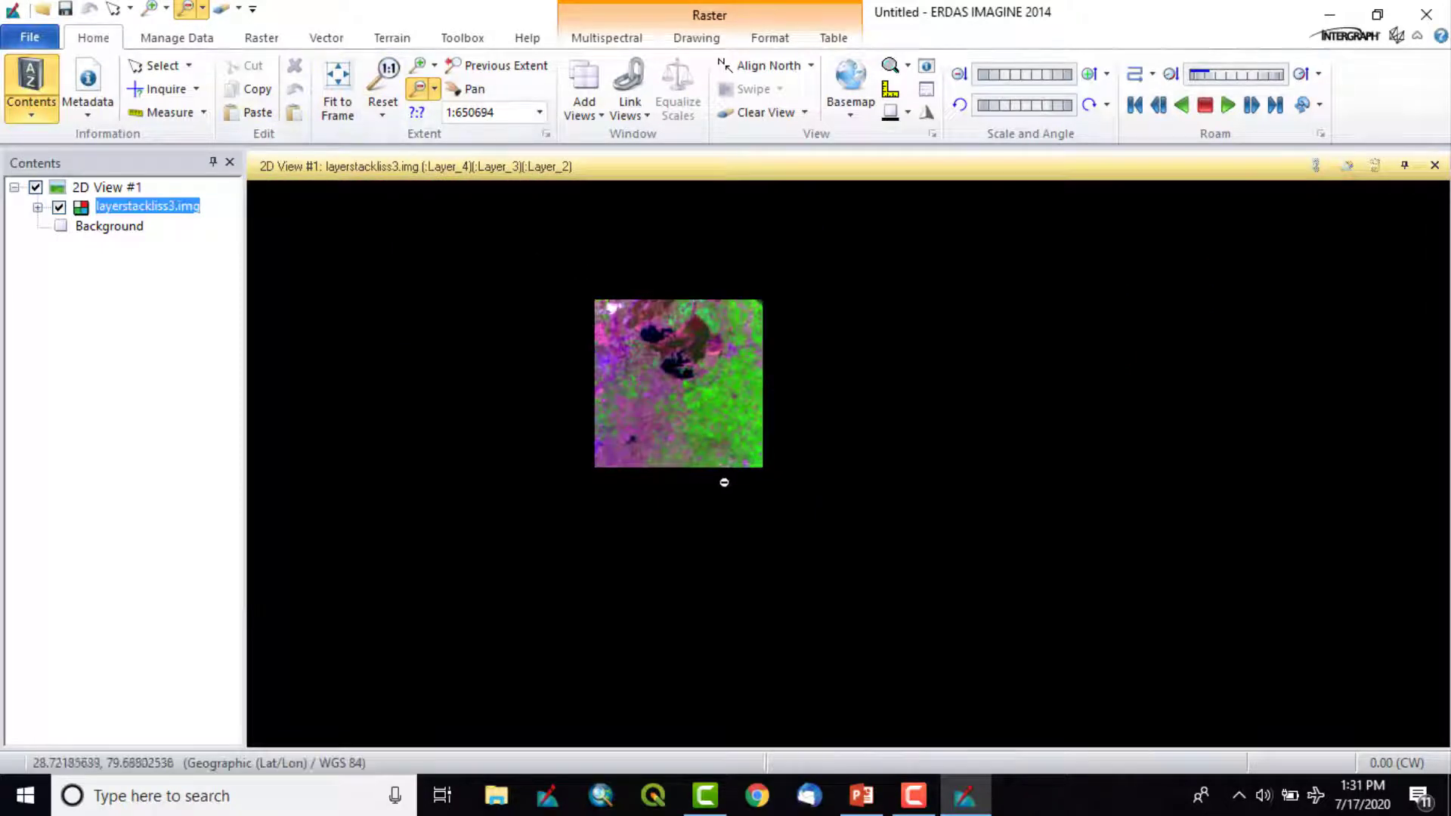
Step: Zoom out until the image shrinks out of sight and fit it back to the frame of 2D View #1
drag(560, 321, 1108, 579)
drag(623, 348, 1040, 544)
drag(775, 418, 1192, 618)
drag(922, 496, 1393, 717)
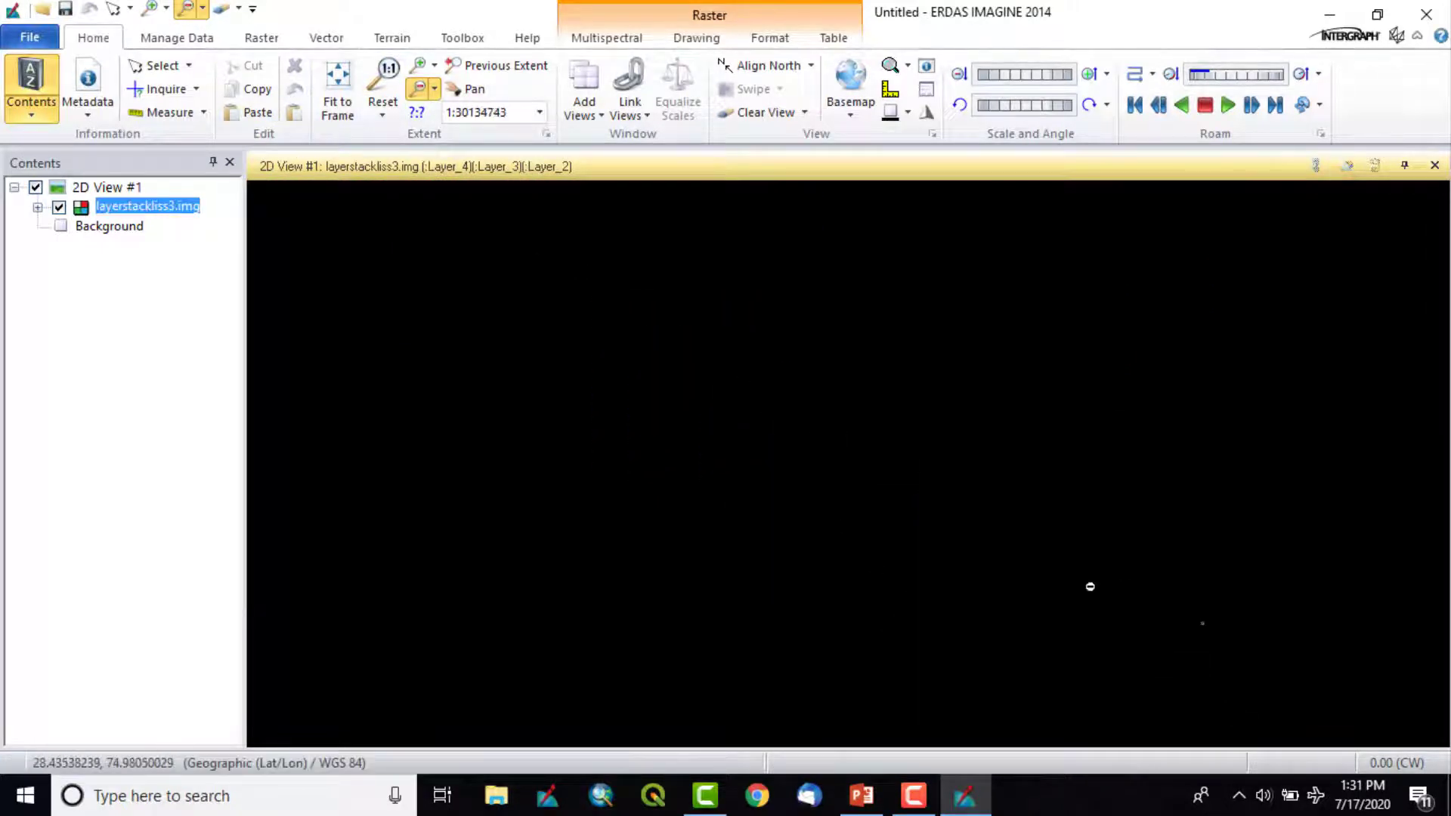
click(1131, 576)
click(1117, 625)
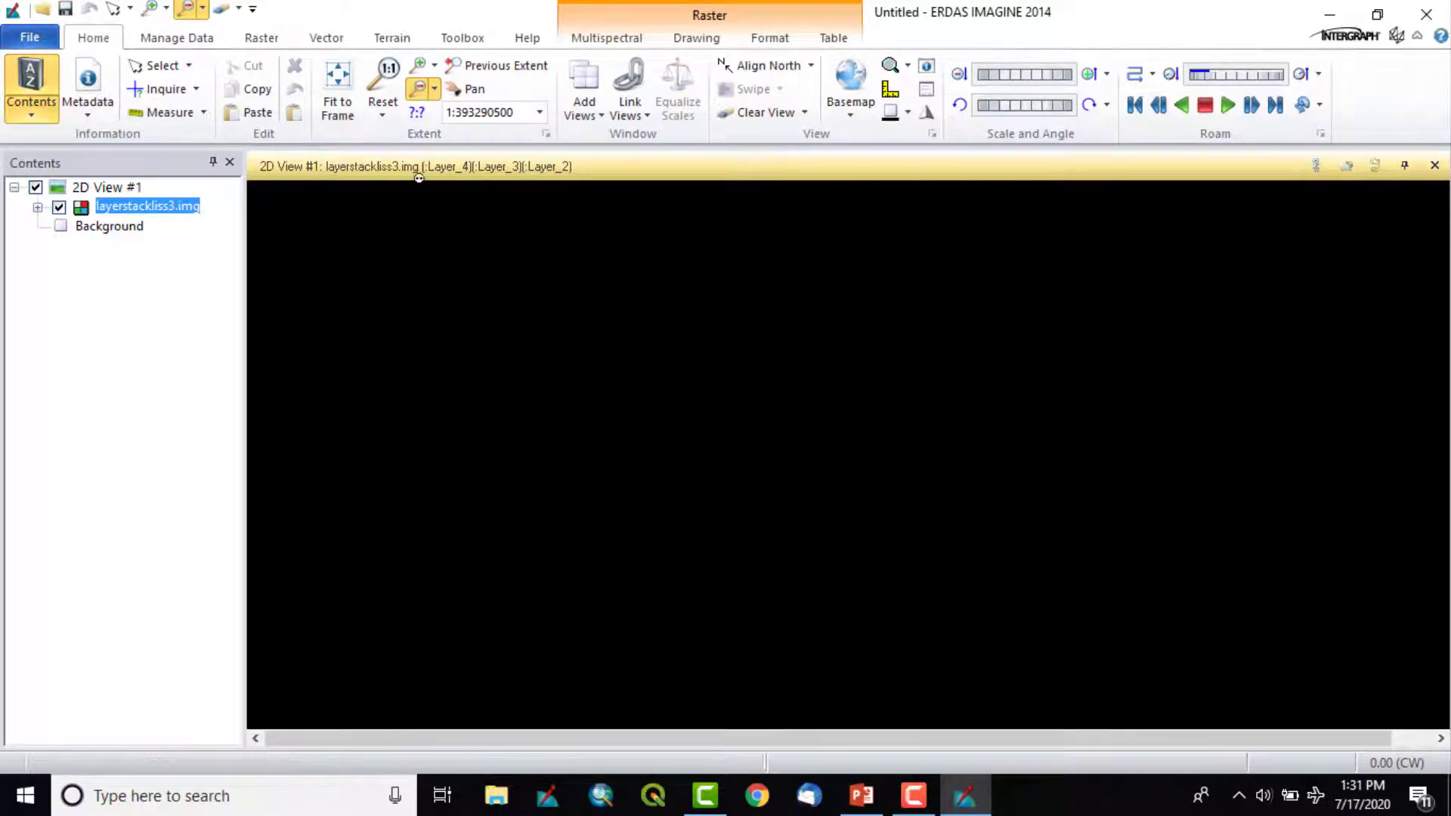
click(338, 110)
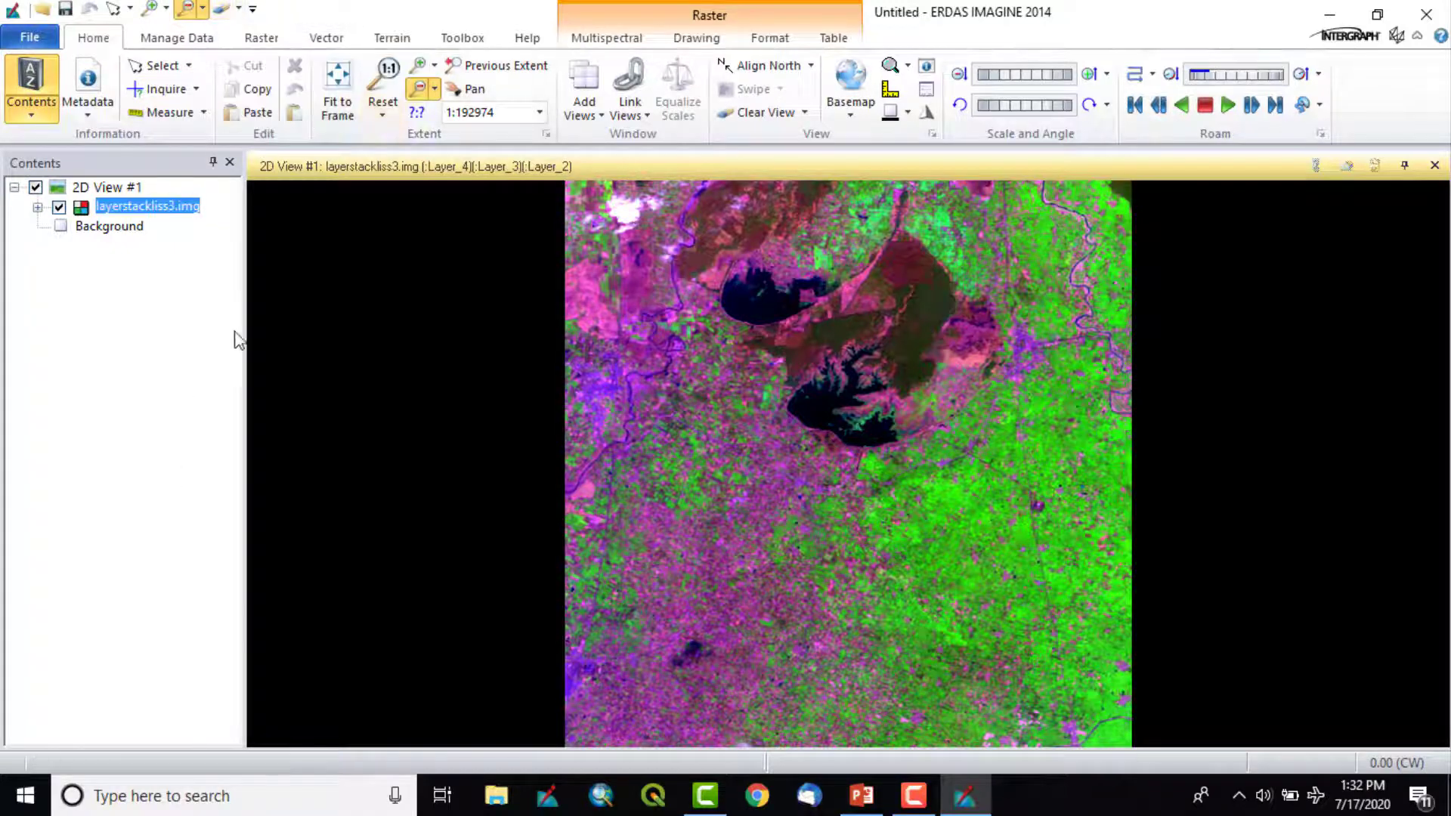
Step: Clear 2D View #1, reload layerstackliss3.img from the outputs folder and fit it to the frame
click(222, 11)
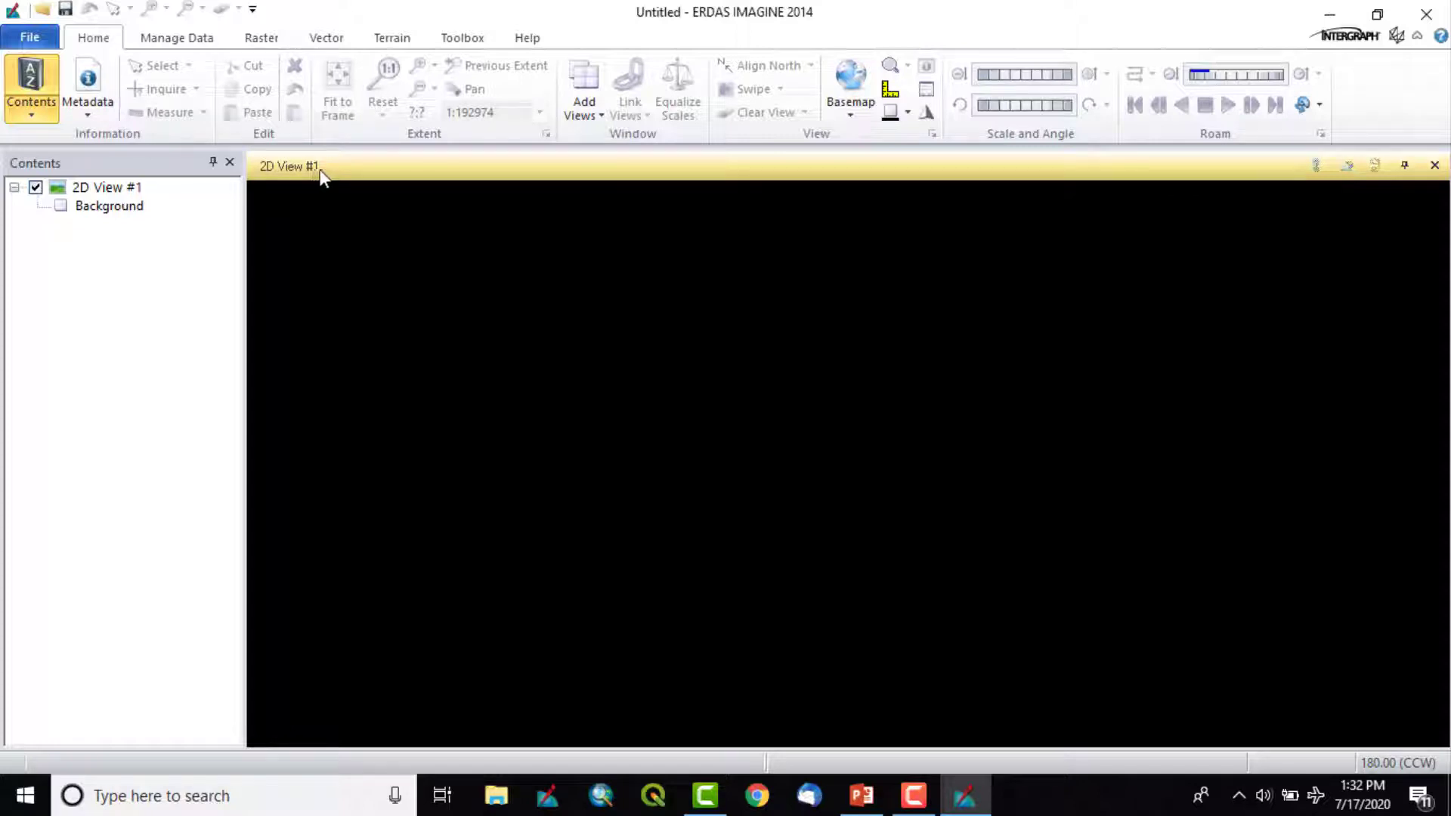
click(47, 11)
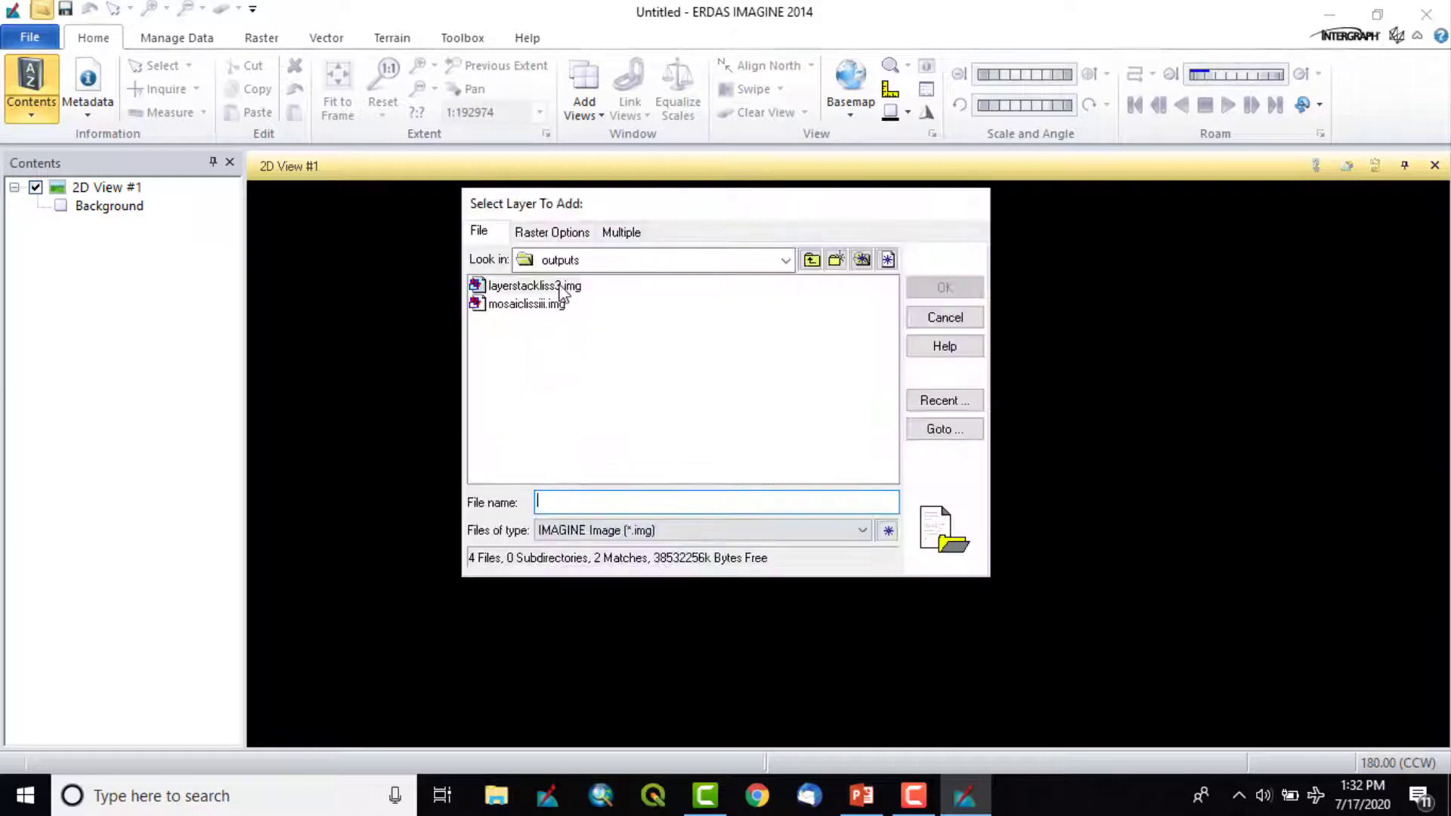
click(560, 289)
click(941, 288)
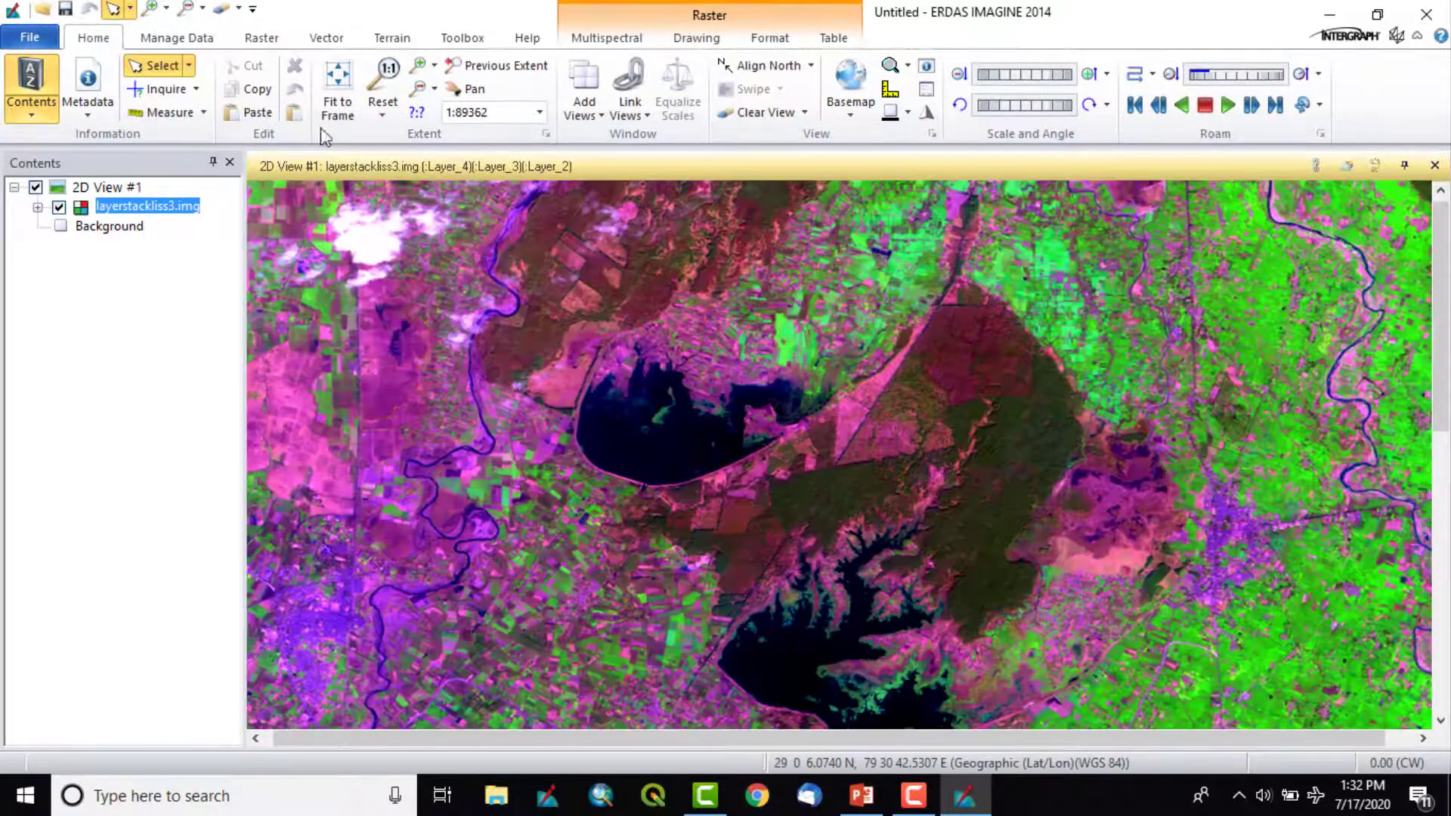
click(337, 87)
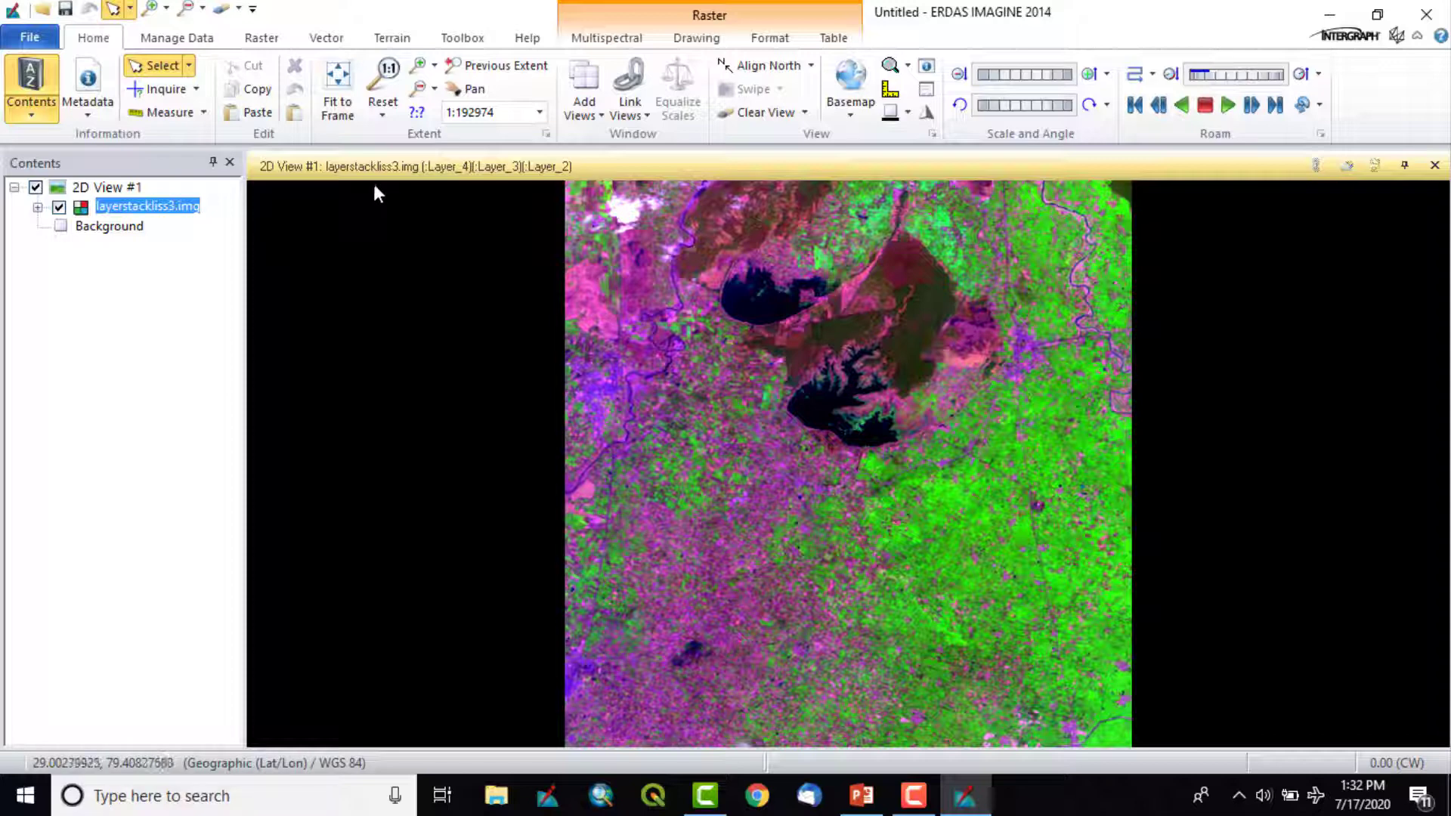
Step: Create a second 2D view and load mosaiclissiii.img from the outputs folder into it
click(598, 118)
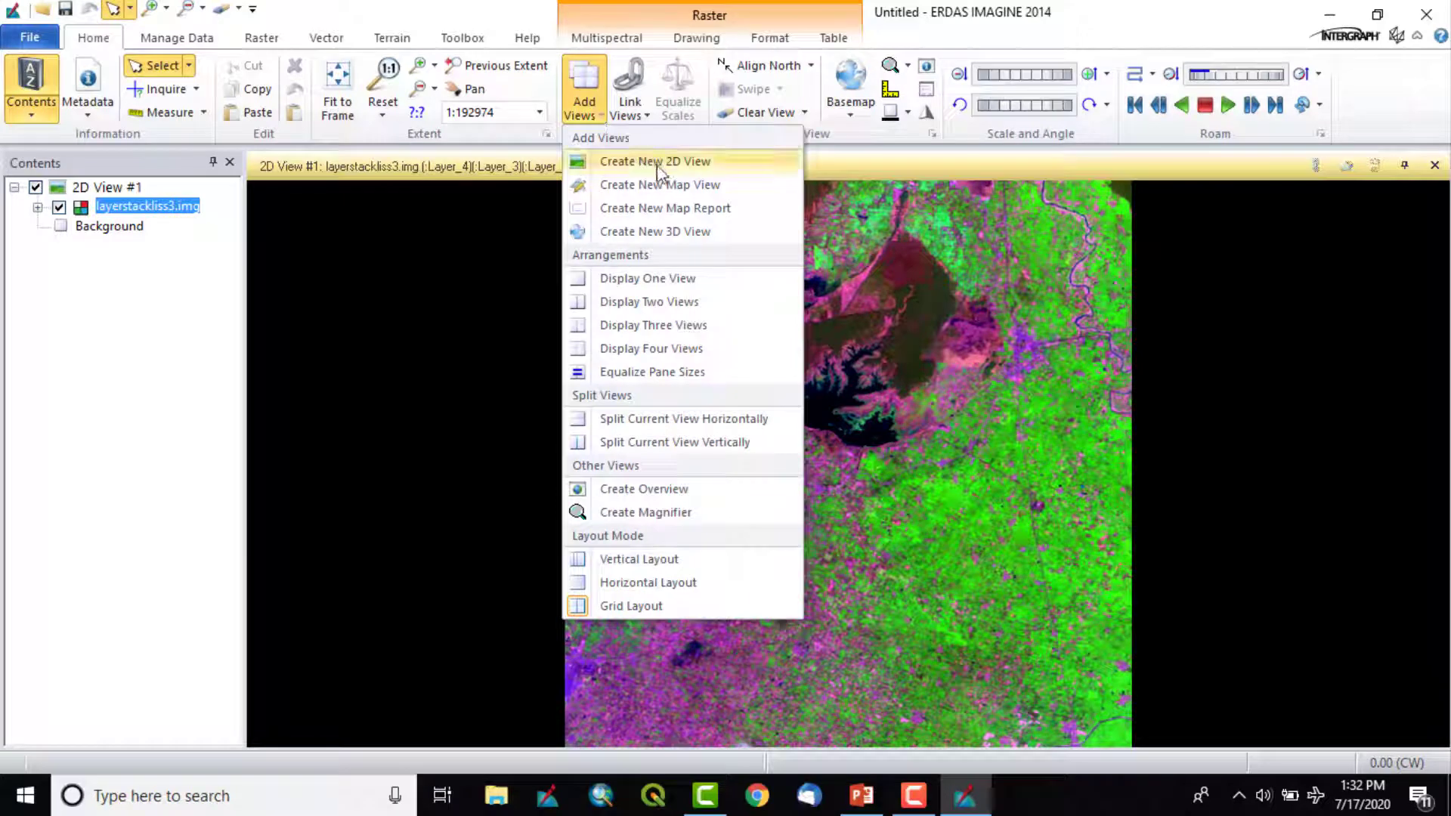
click(698, 164)
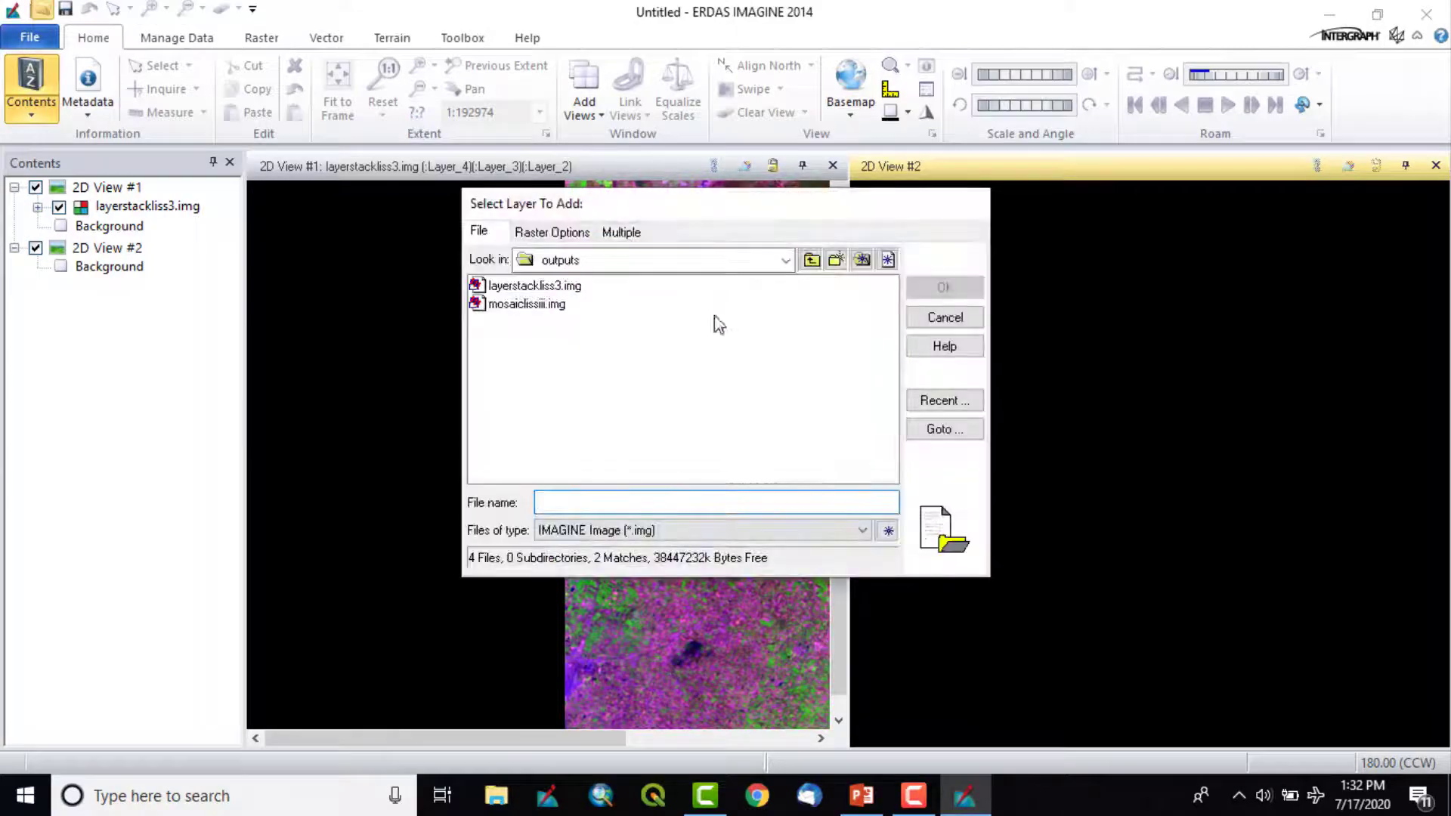
click(514, 305)
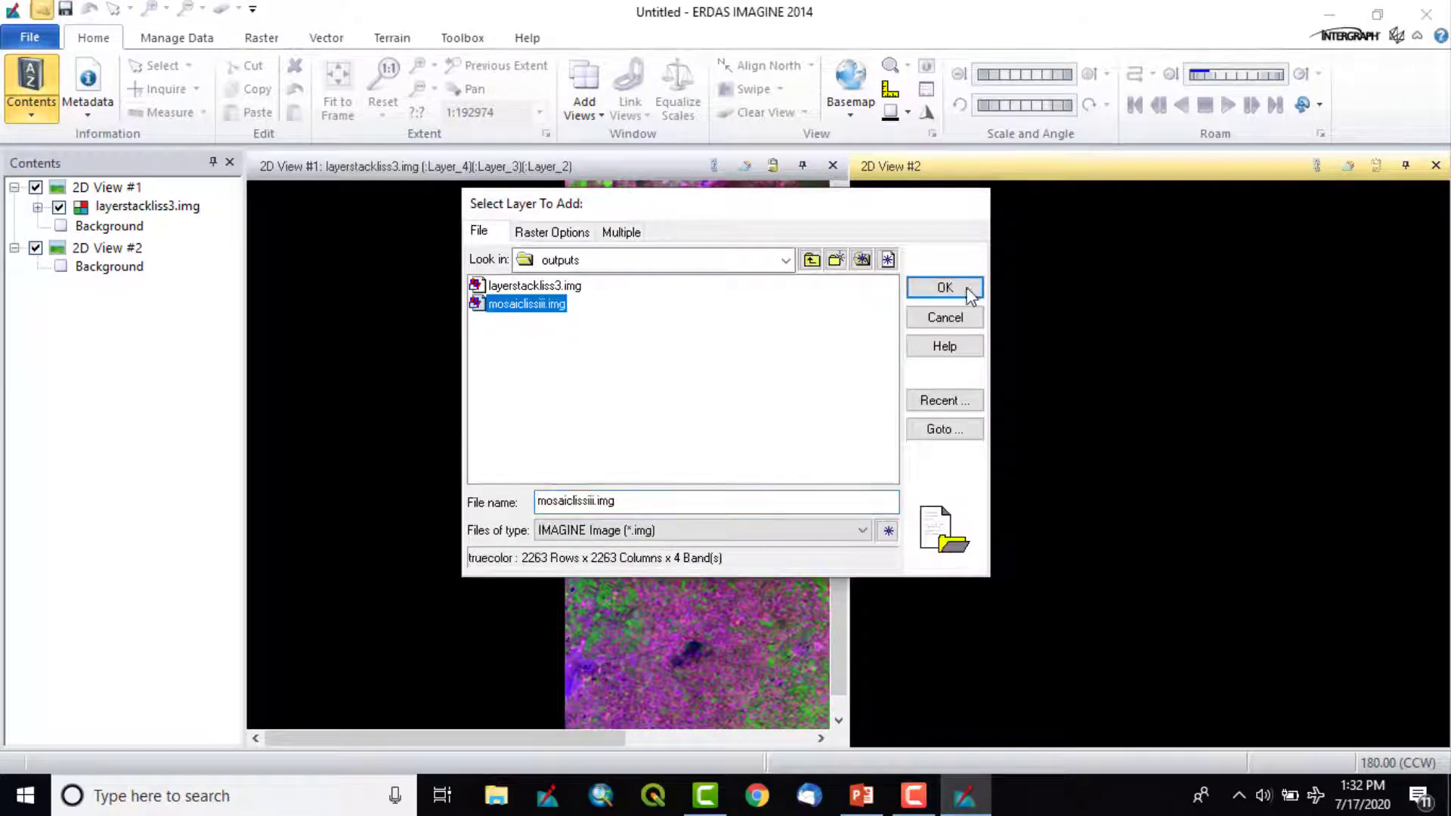
click(971, 291)
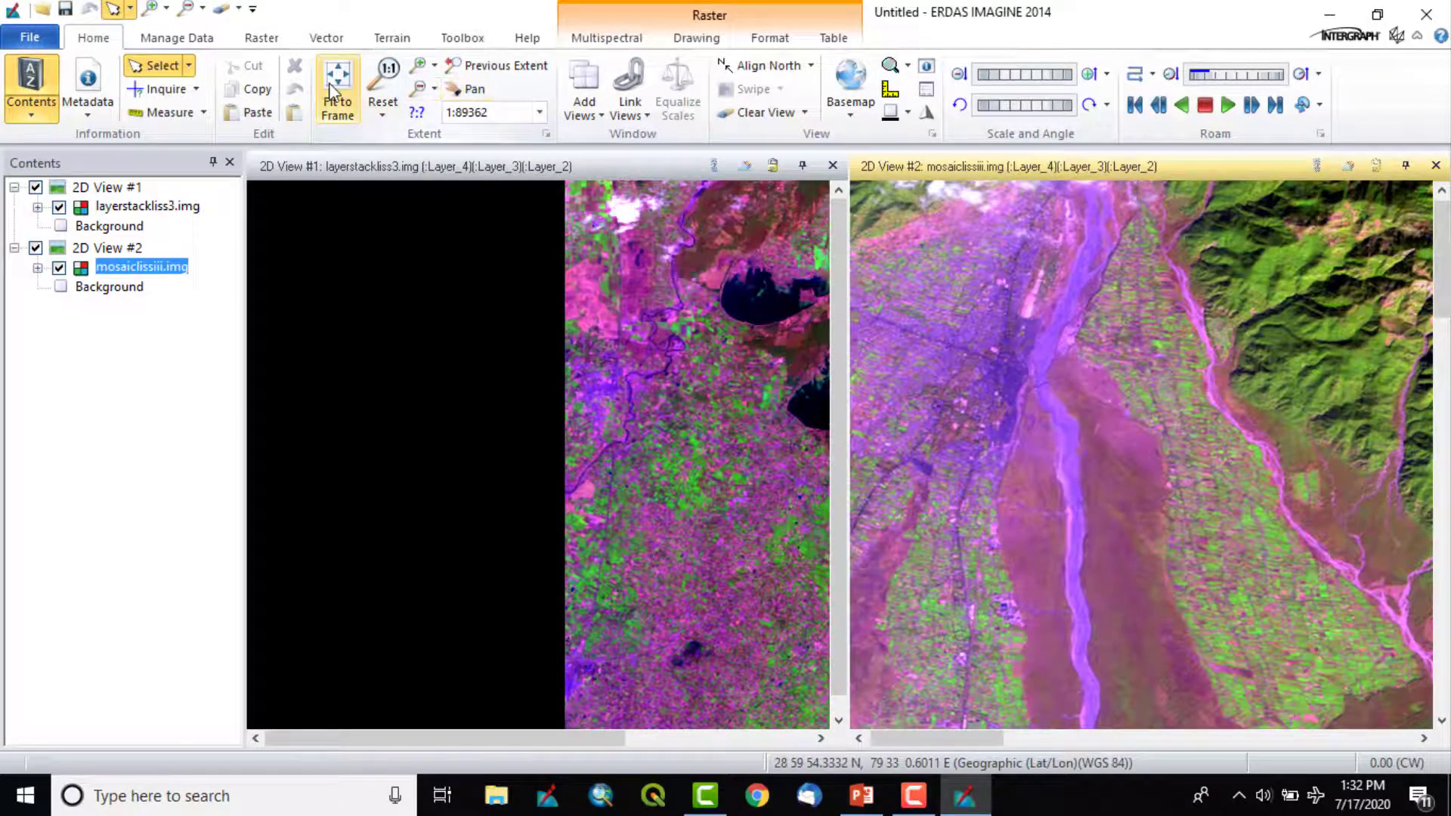
Step: Fit mosaiclissiii.img to the frame of 2D View #2 and layerstackliss3.img to the frame of 2D View #1
click(324, 82)
click(464, 176)
click(337, 91)
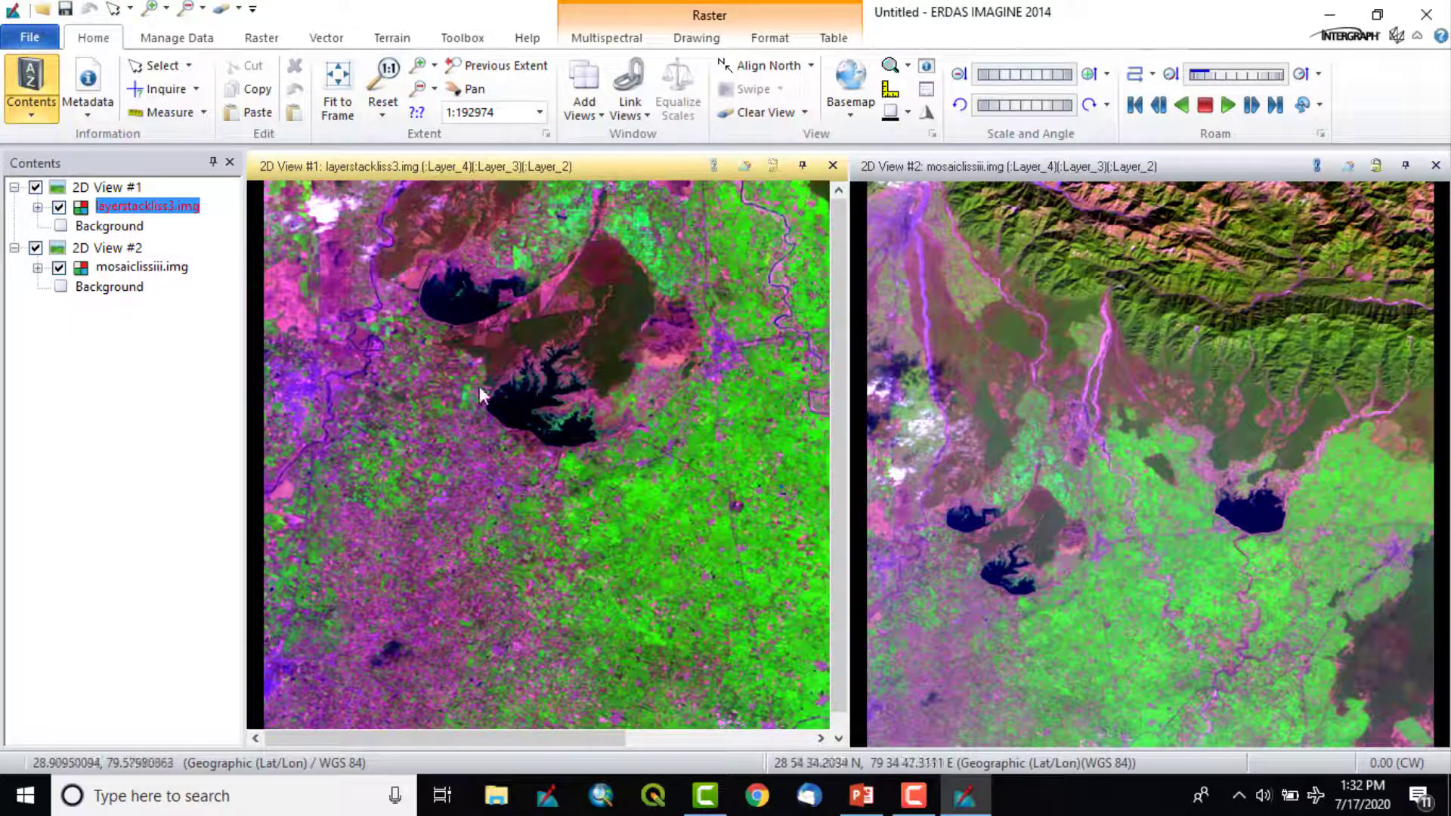
Step: Switch the active view back and forth between 2D View #1 and 2D View #2, ending with 2D View #2 selected
click(1154, 429)
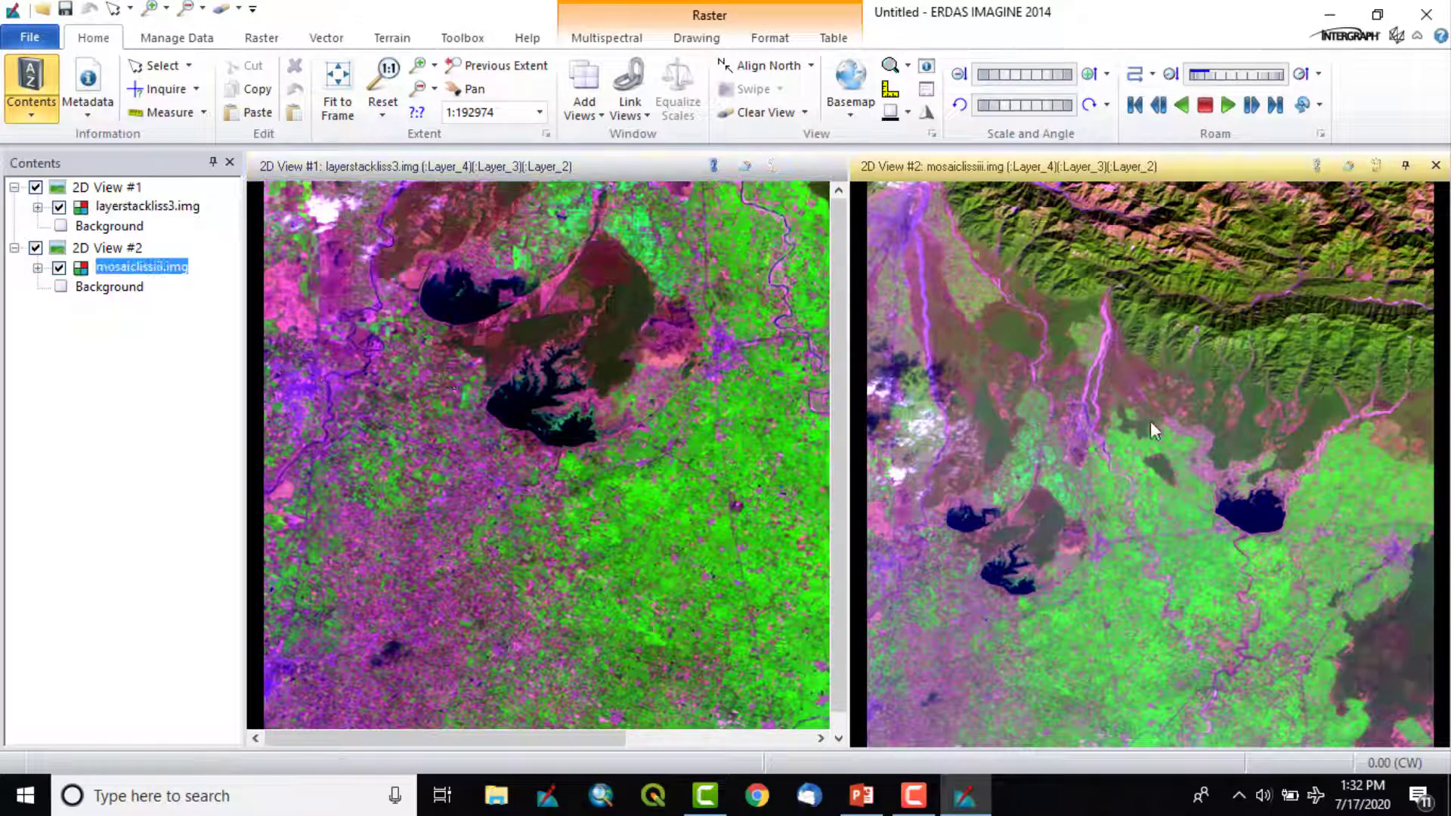
click(688, 295)
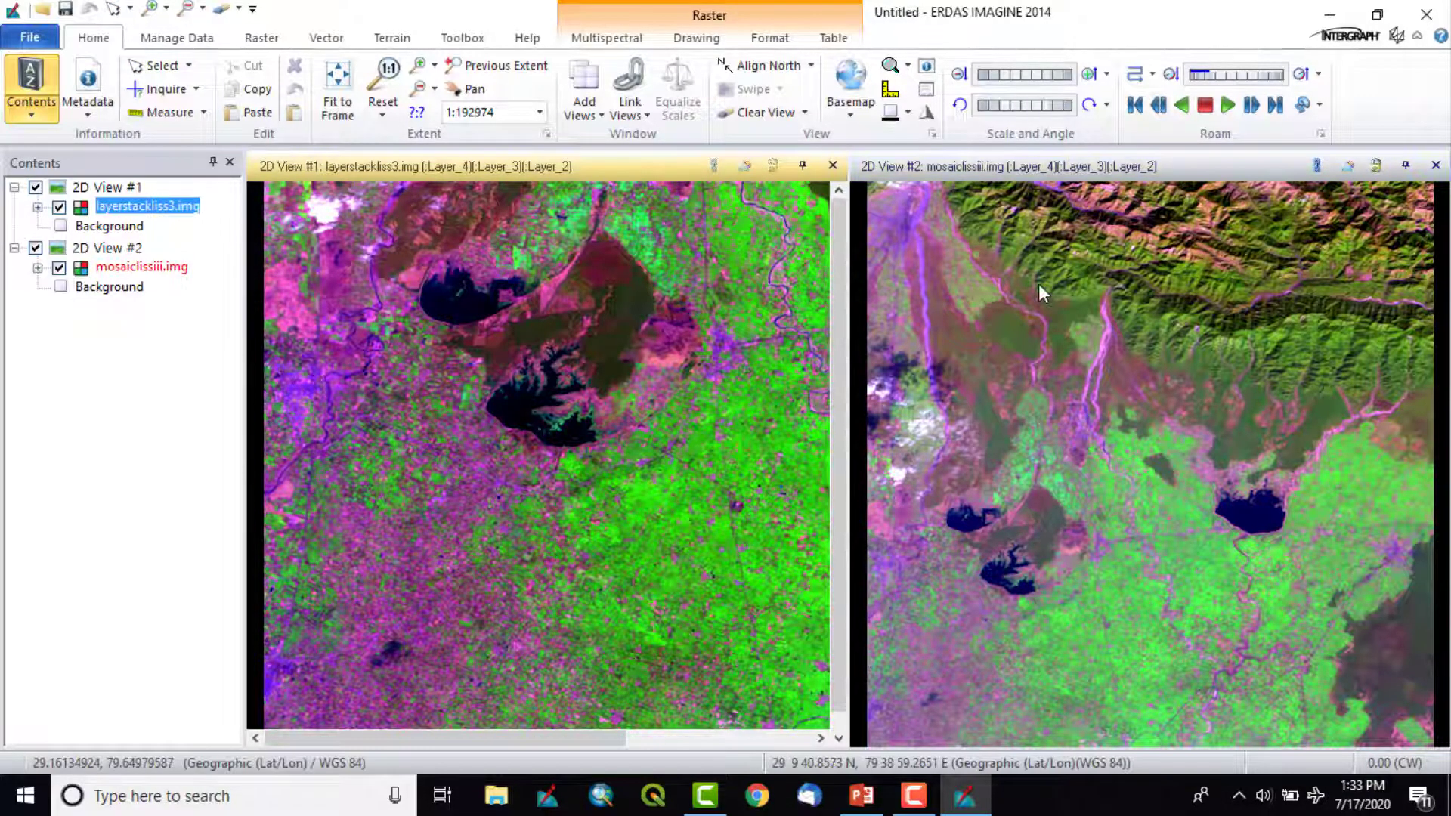
click(1039, 283)
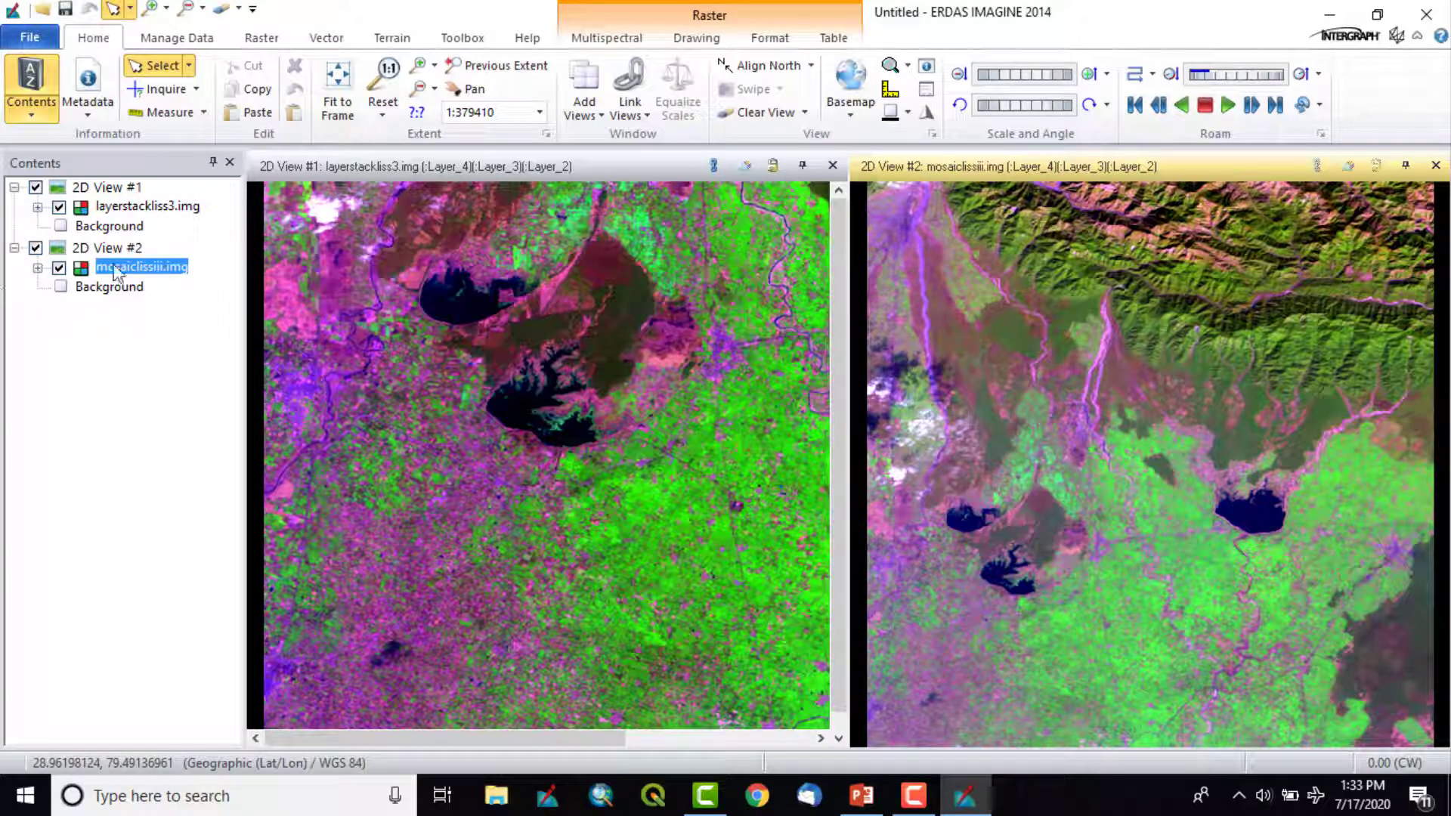
click(91, 190)
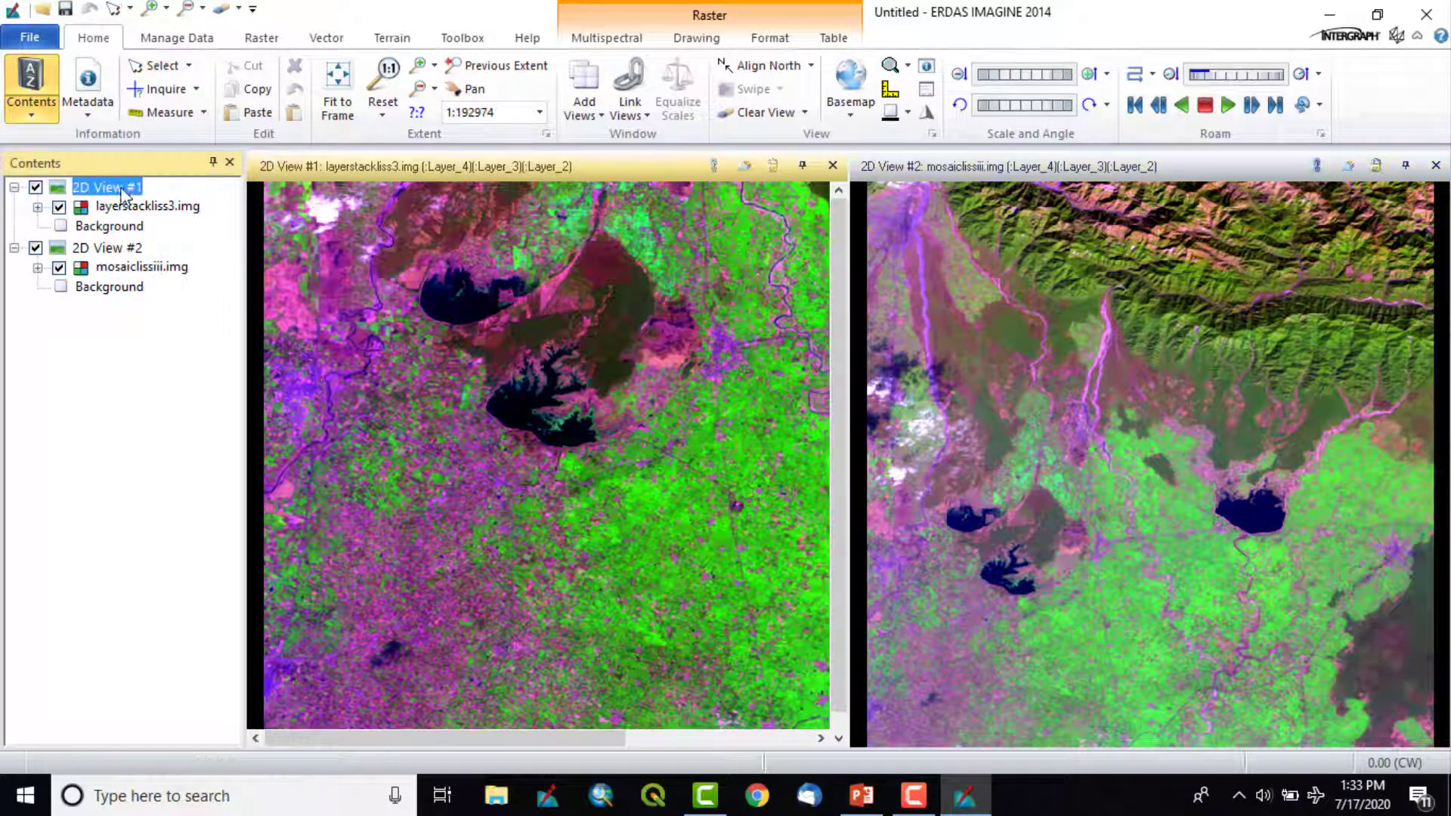
click(113, 207)
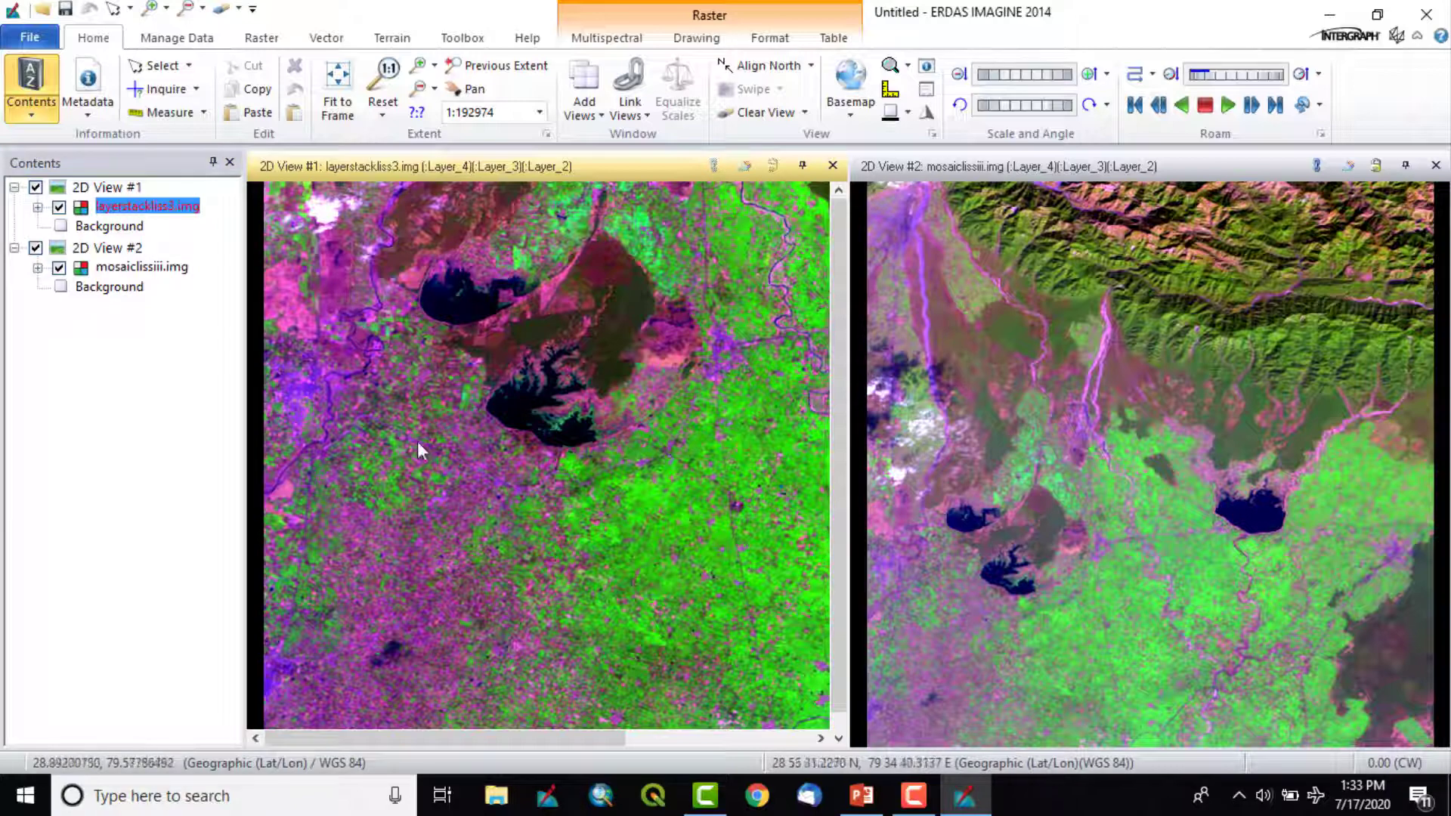
click(96, 249)
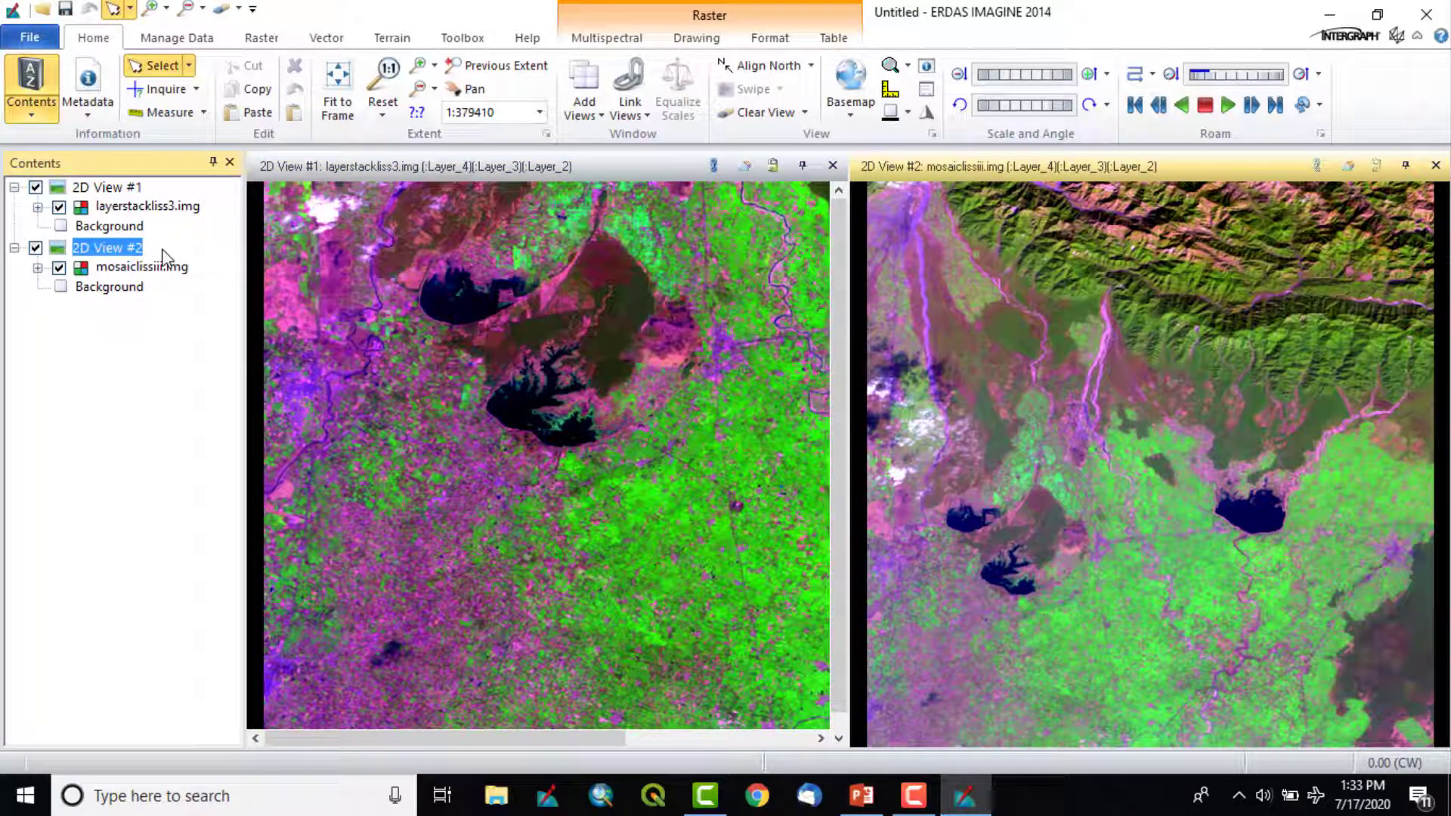
Step: Close 2D View #2 and fit layerstackliss3.img to the frame of 2D View #1
click(143, 267)
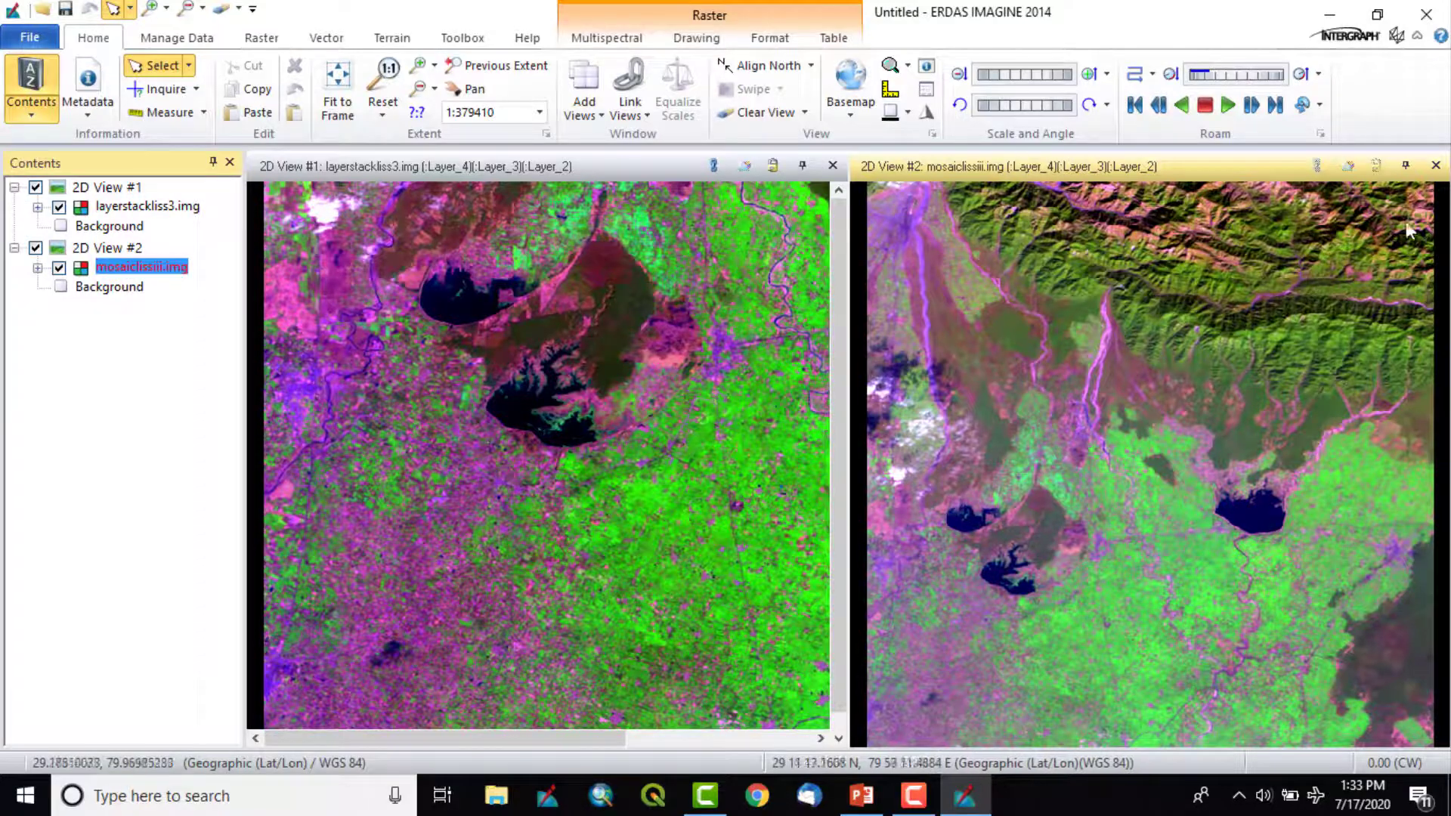
click(1434, 166)
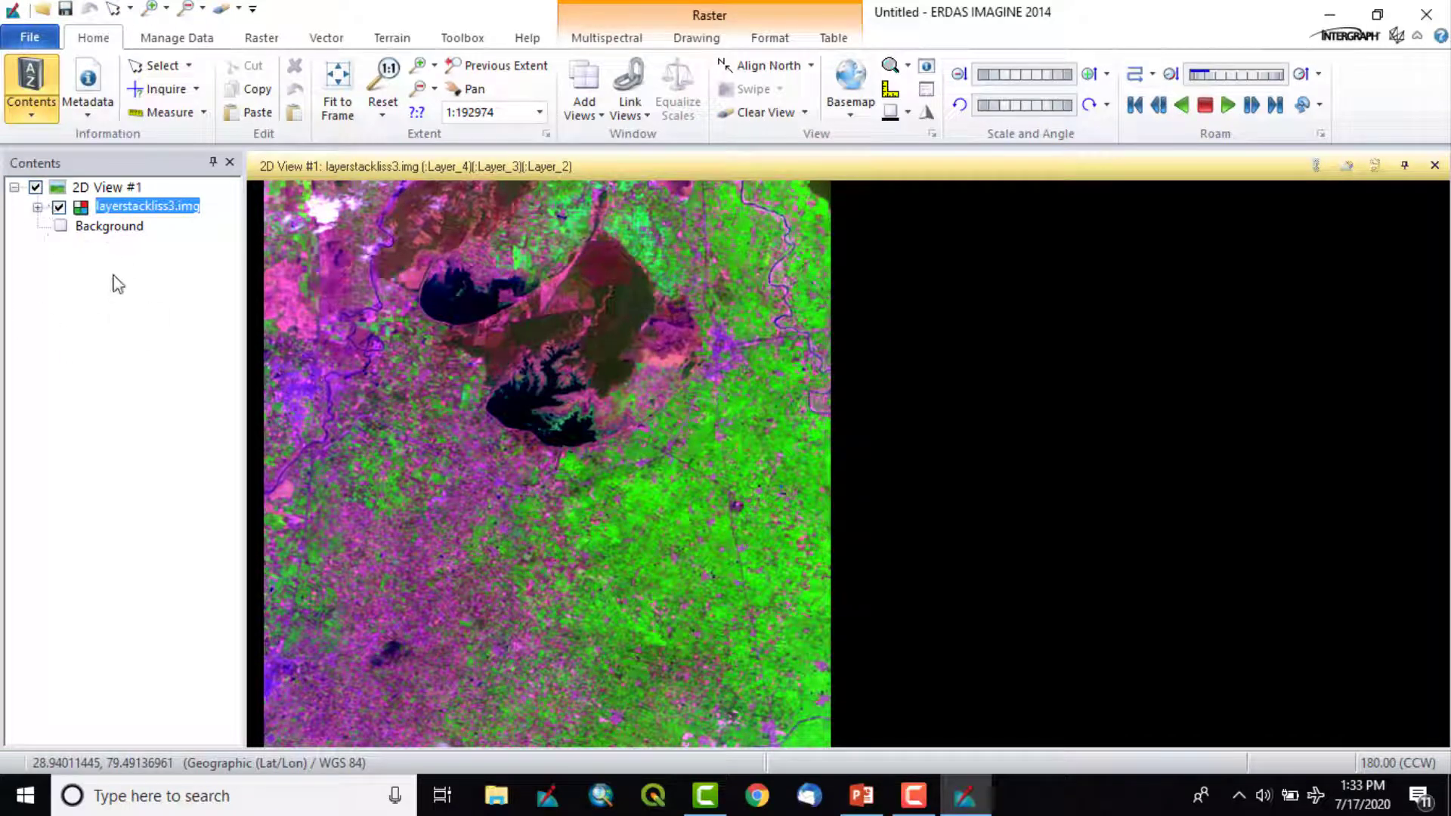
click(338, 106)
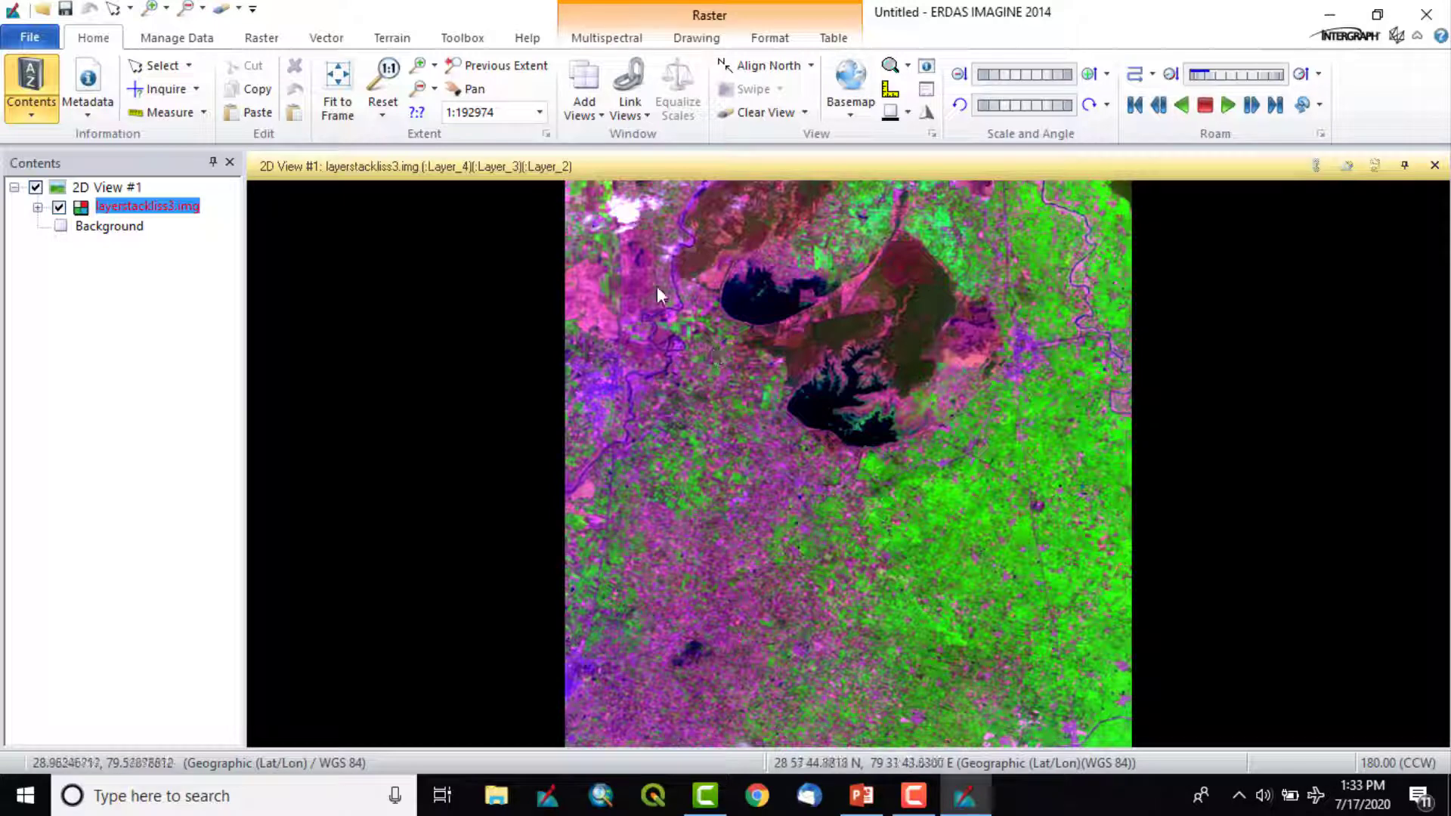
Step: Open the image metadata of layerstackliss3.img, enlarge its window and move it aside to uncover the image
click(88, 114)
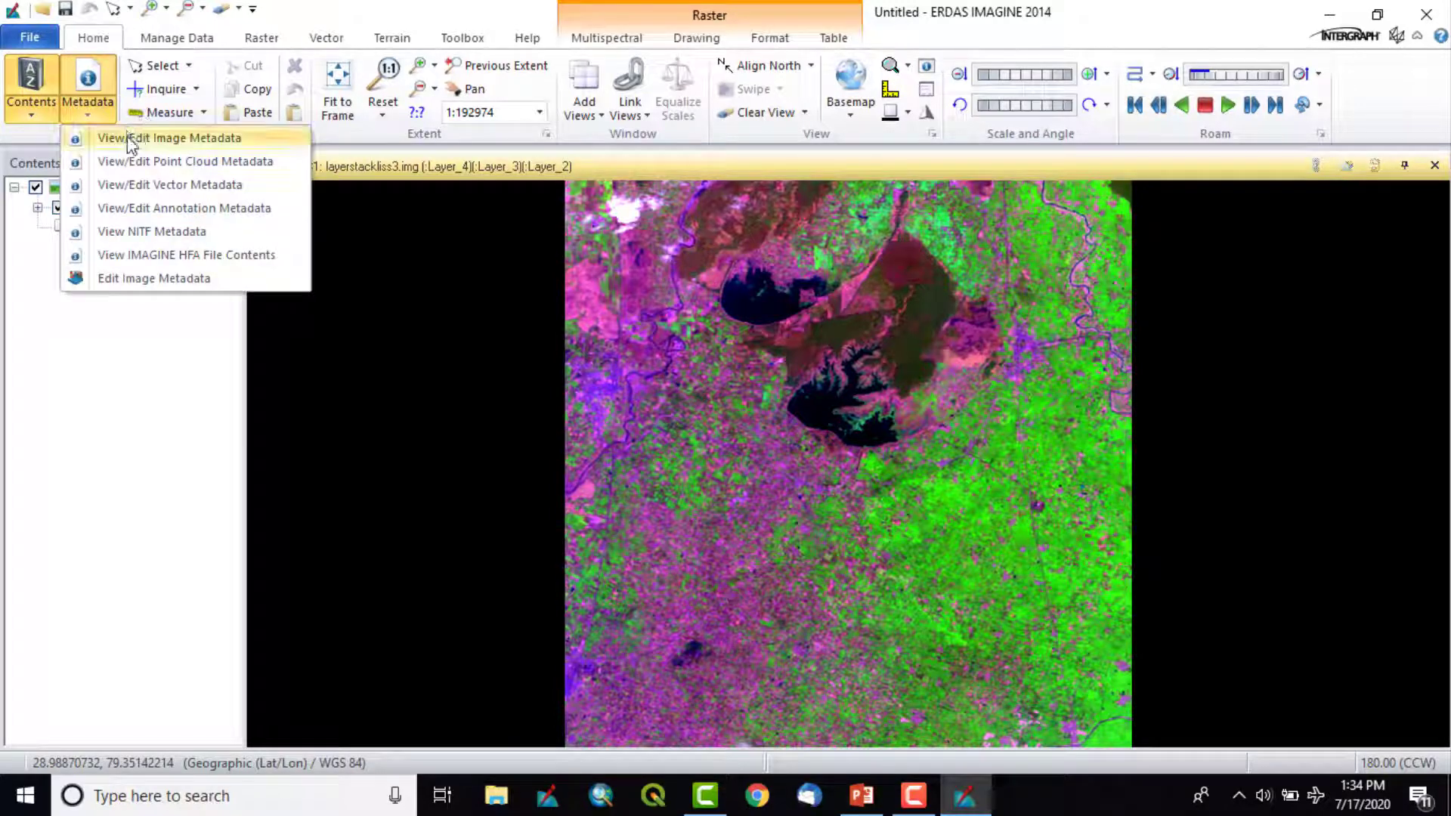
click(173, 139)
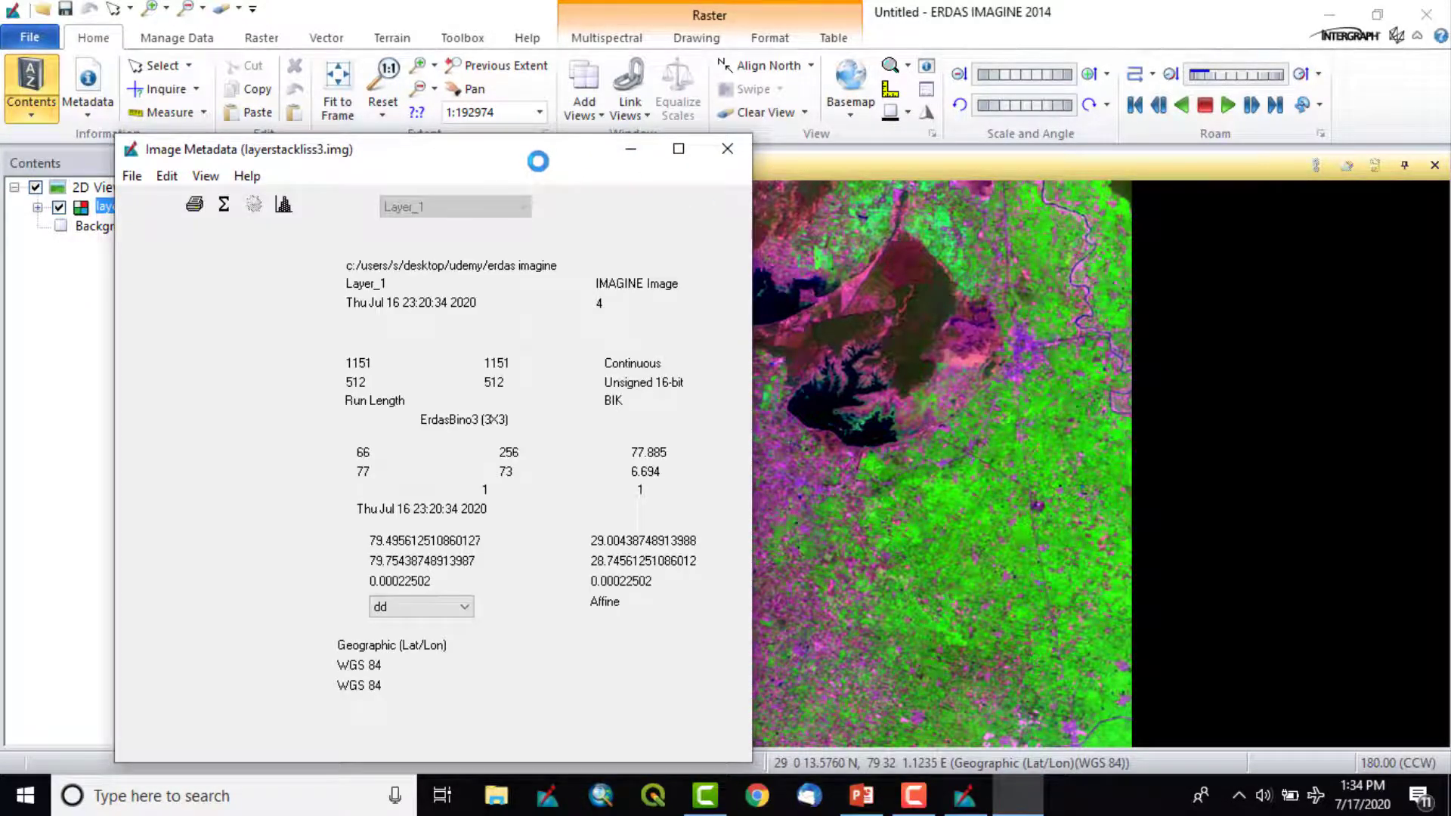
drag(559, 150, 847, 57)
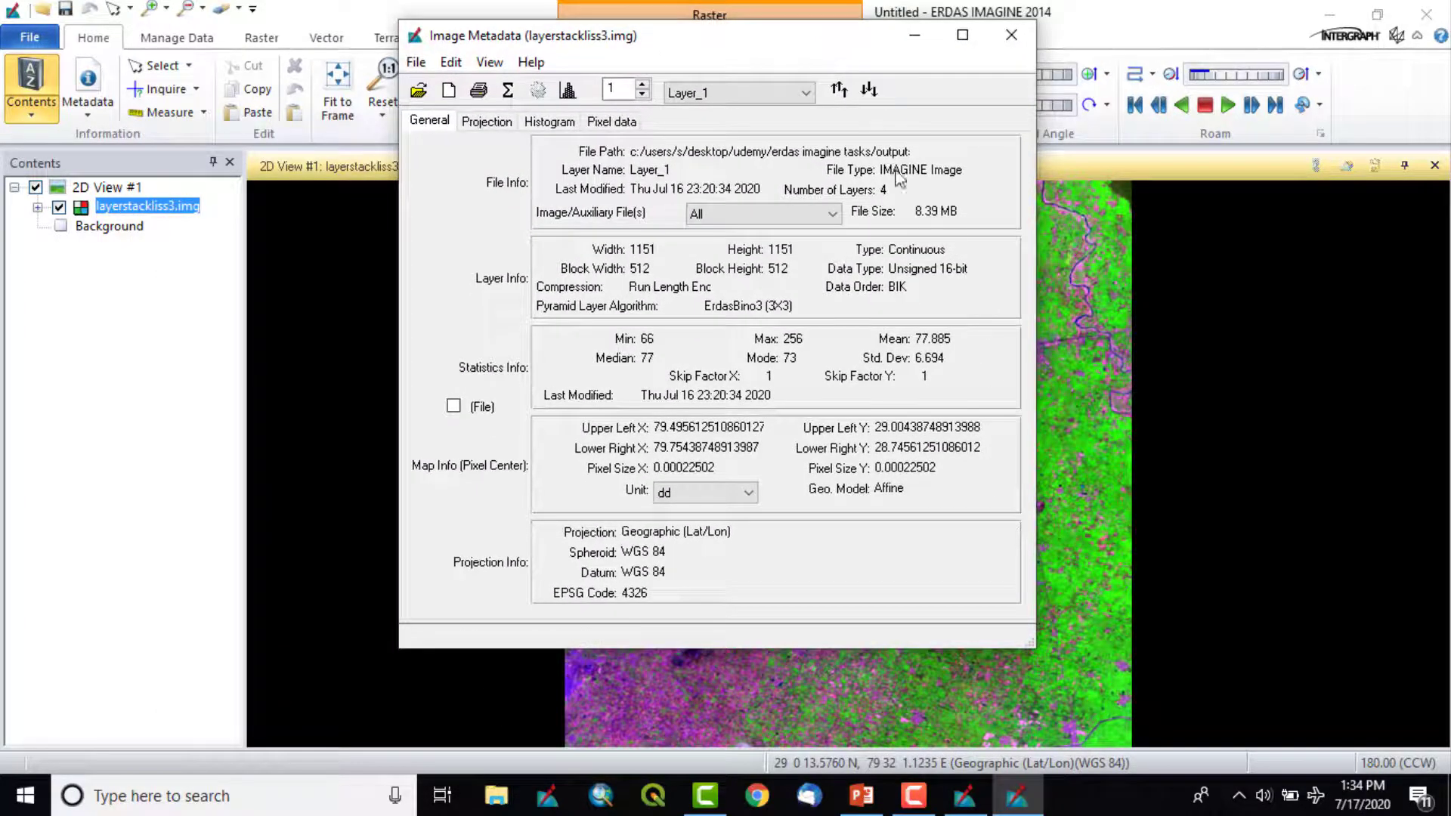
drag(1032, 645, 1217, 752)
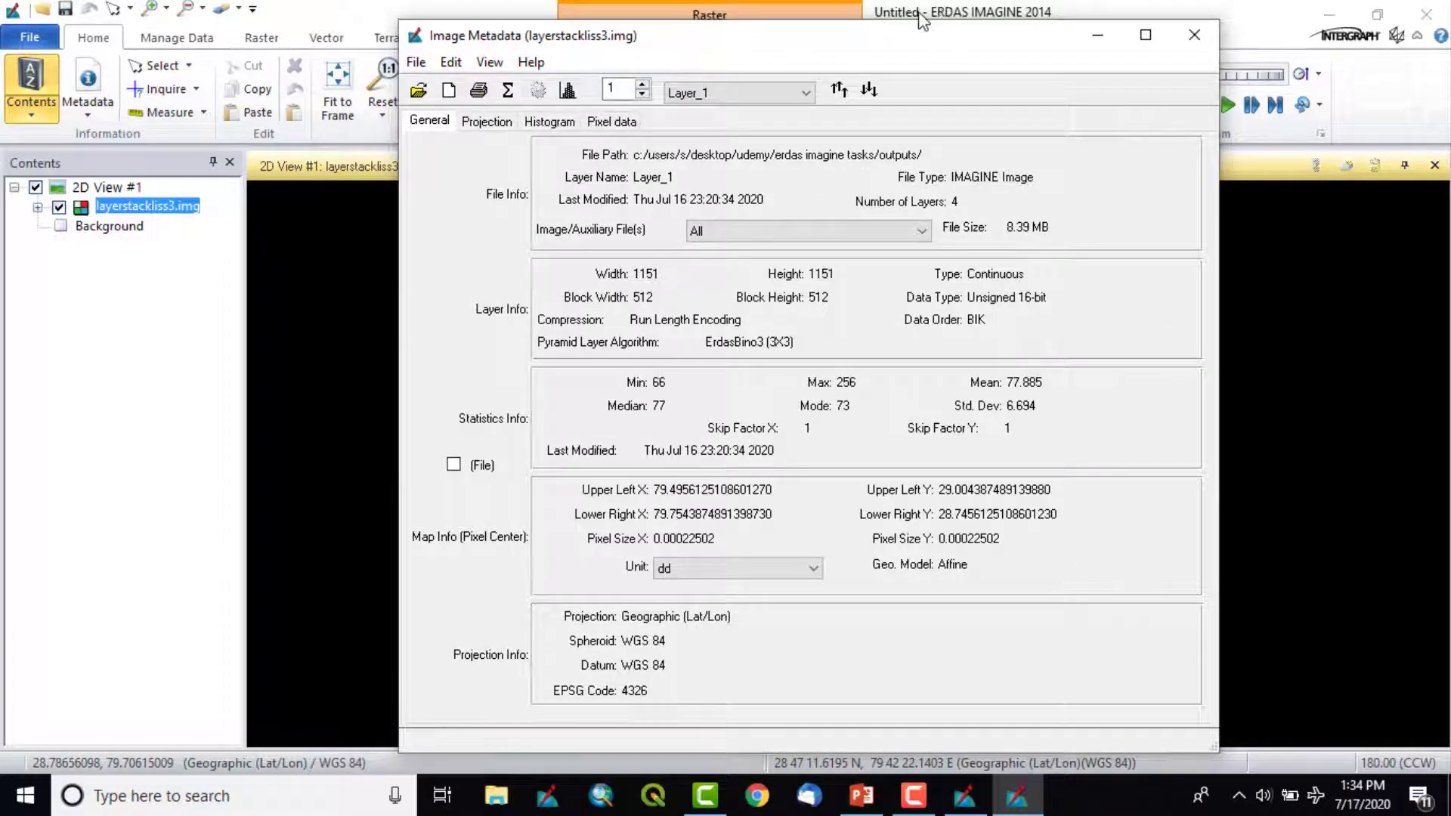
drag(935, 47, 919, 30)
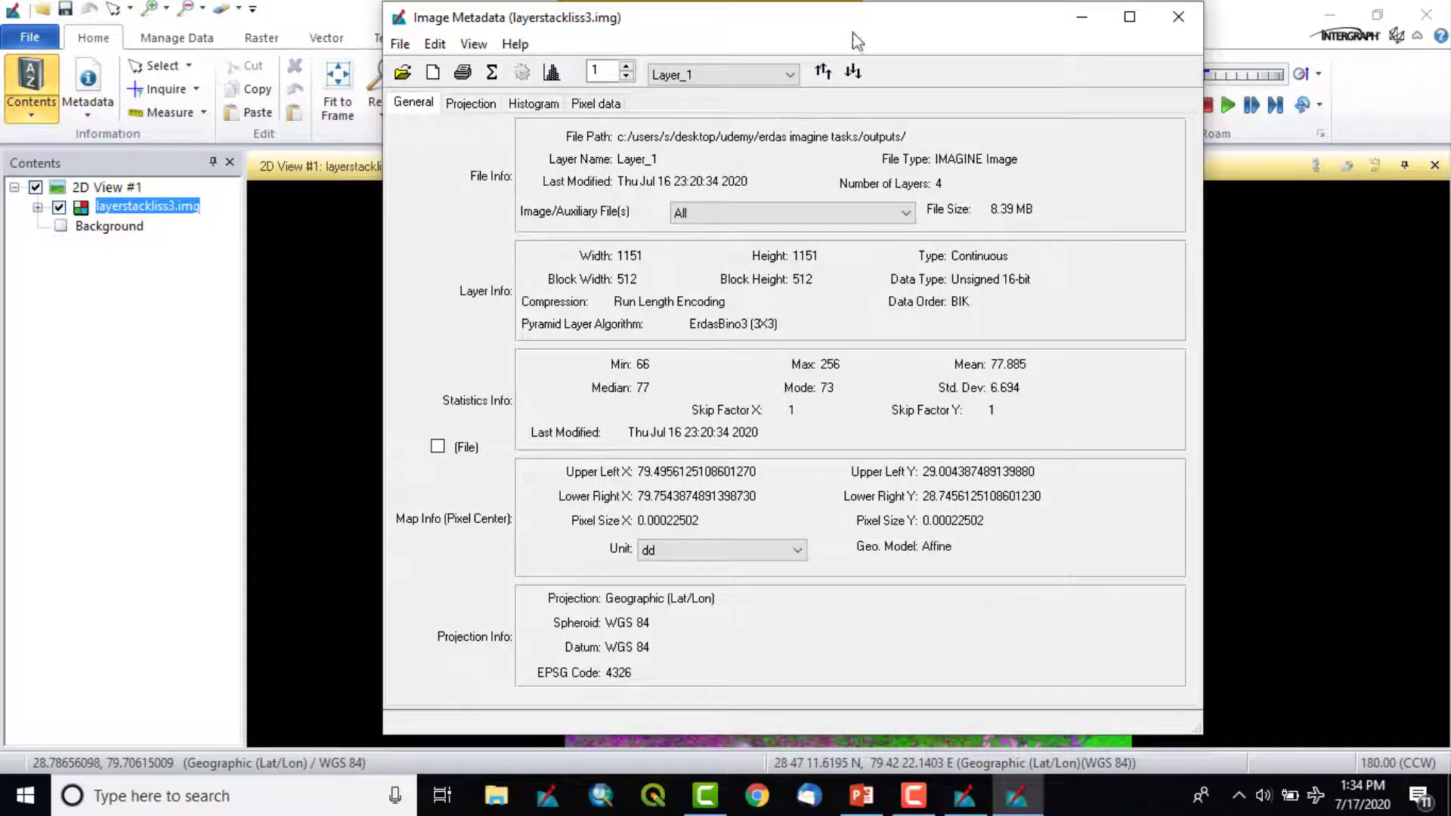
drag(854, 17, 1226, 17)
Step: Pan layerstackliss3.img clear of the metadata window, then bring that window back in front and reposition it beside the image
click(506, 337)
drag(508, 342, 355, 360)
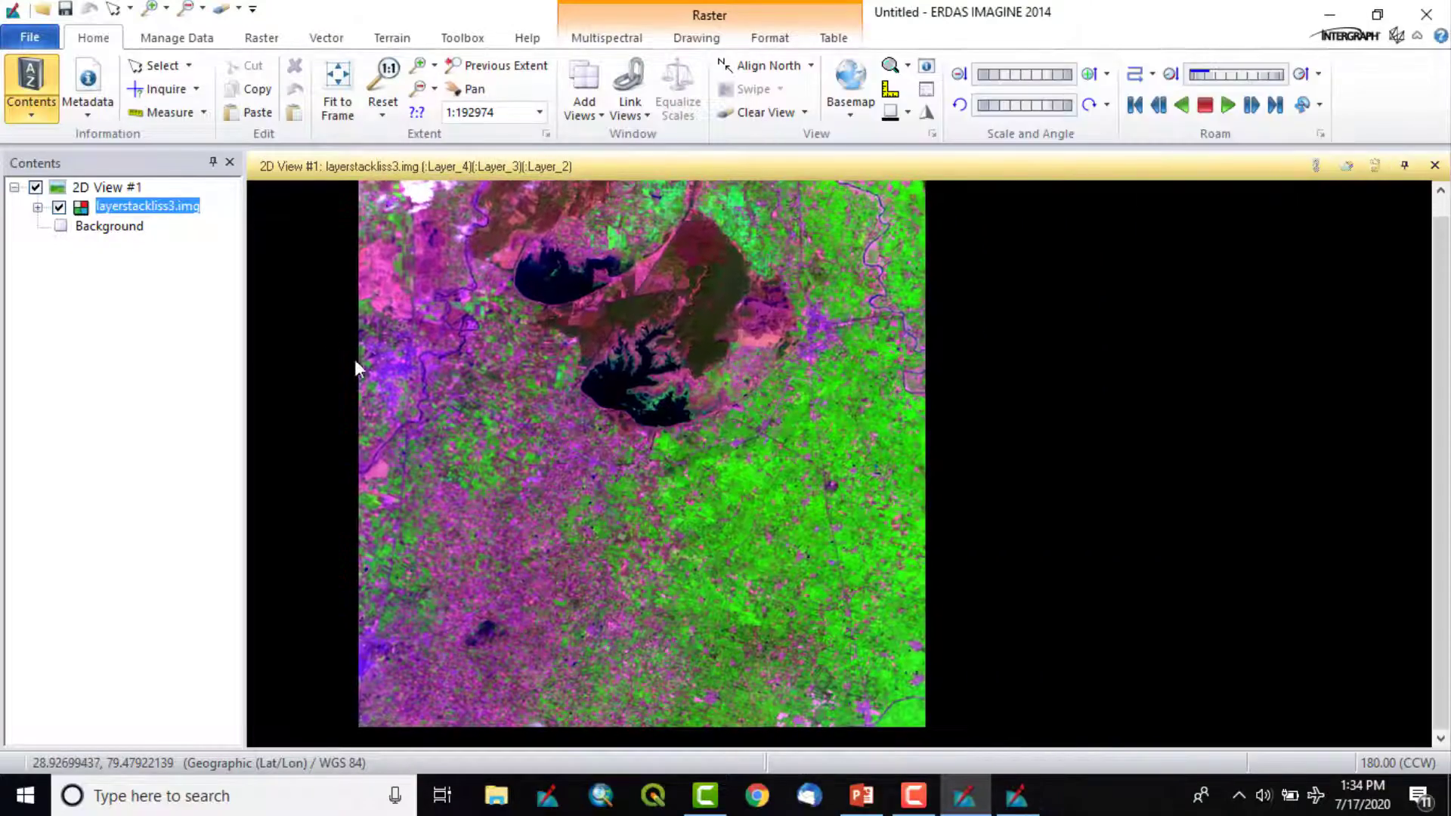
click(1017, 796)
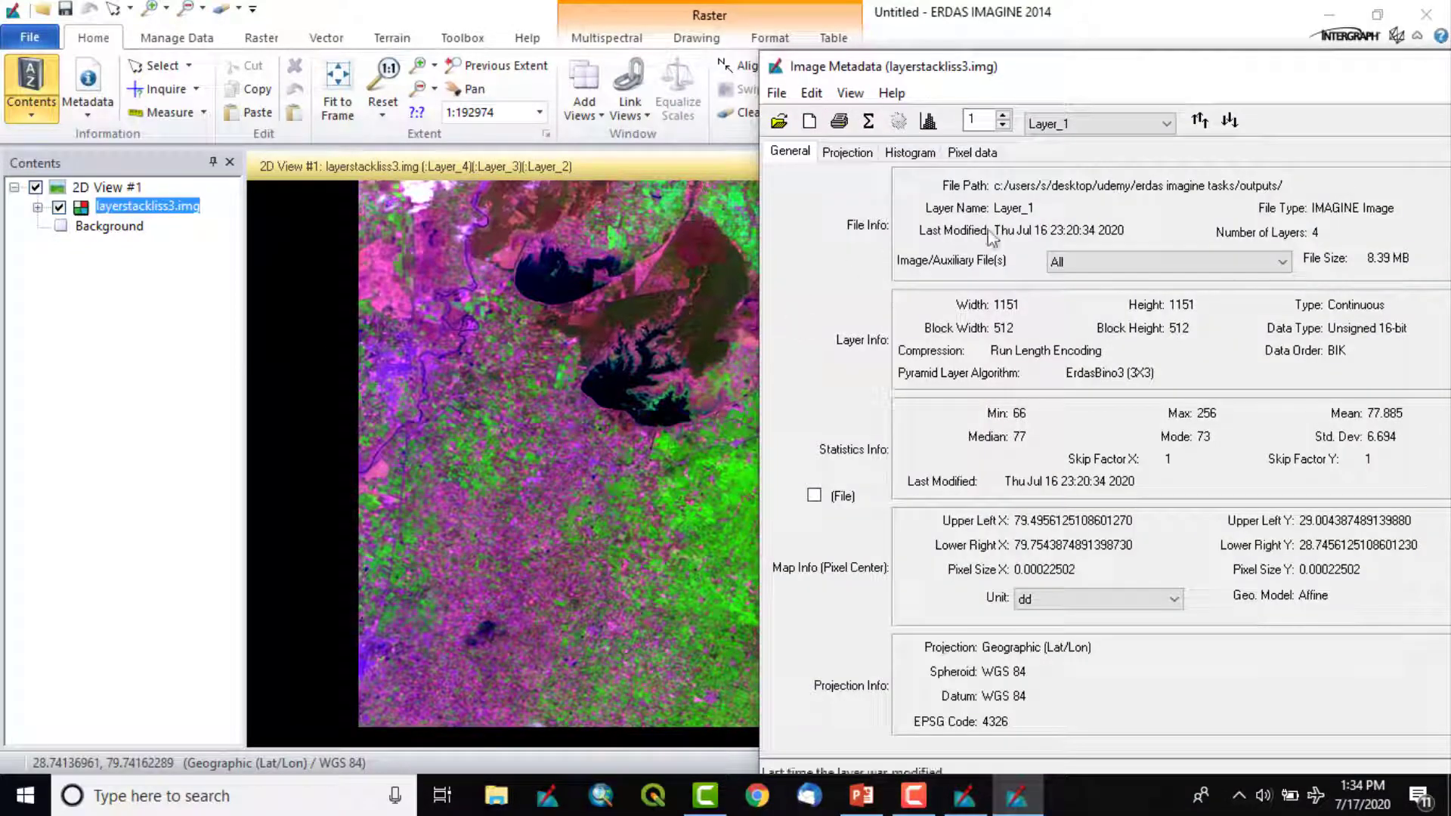
drag(1066, 65, 1030, 22)
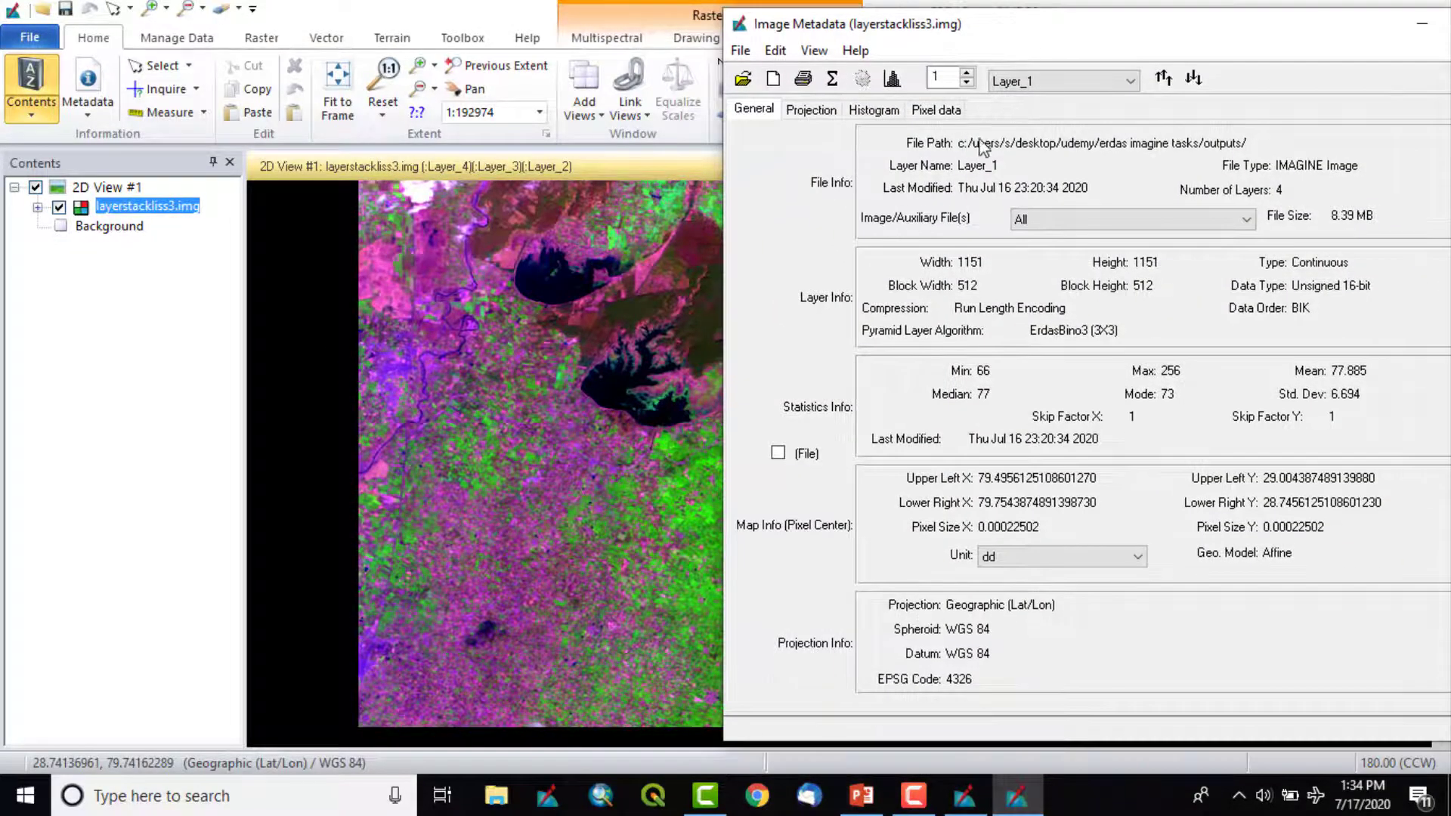
Step: Check which layers the metadata offers for layerstackliss3.img and compare them with the image shown in 2D View #1
click(1042, 79)
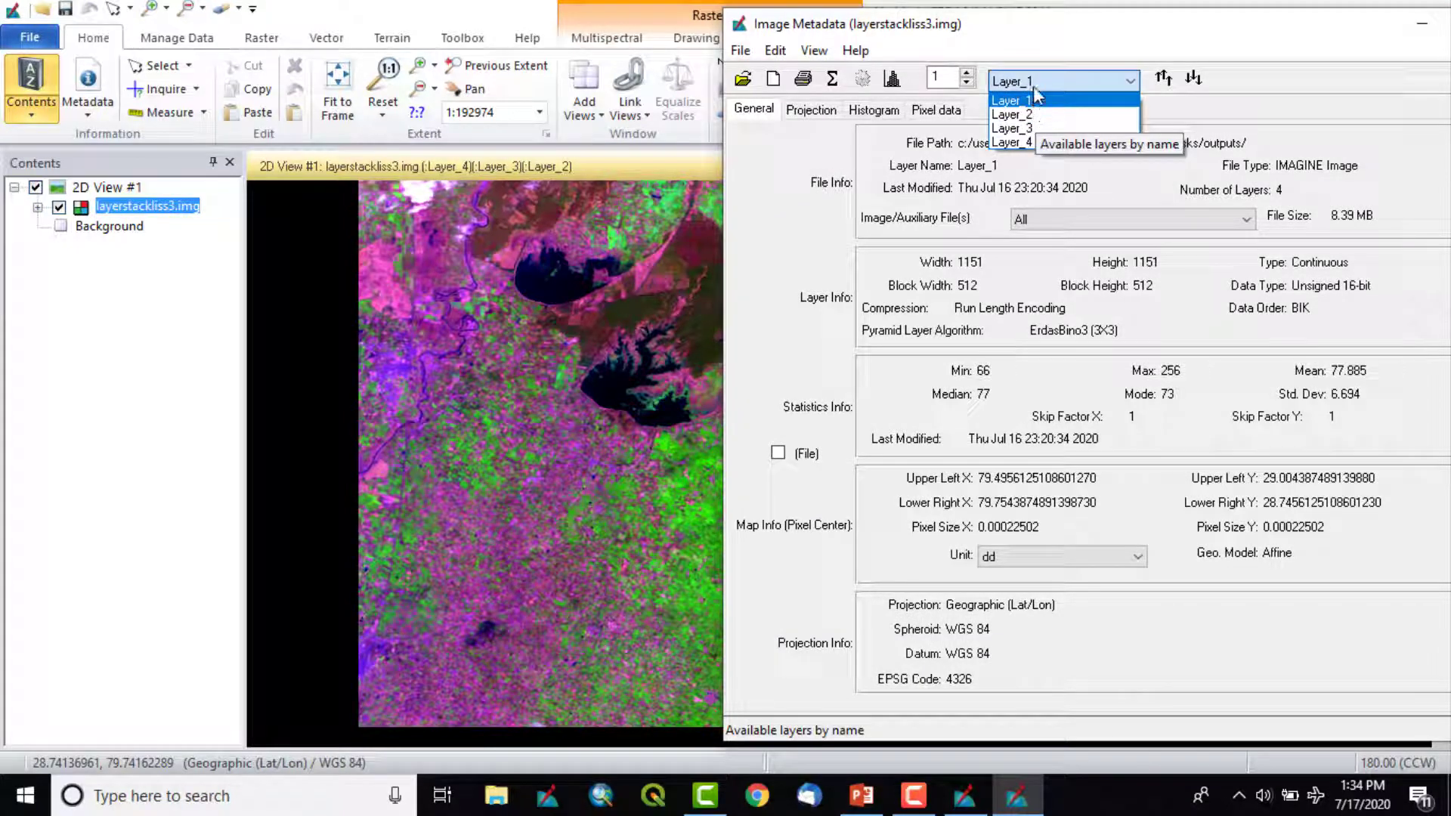
click(1045, 75)
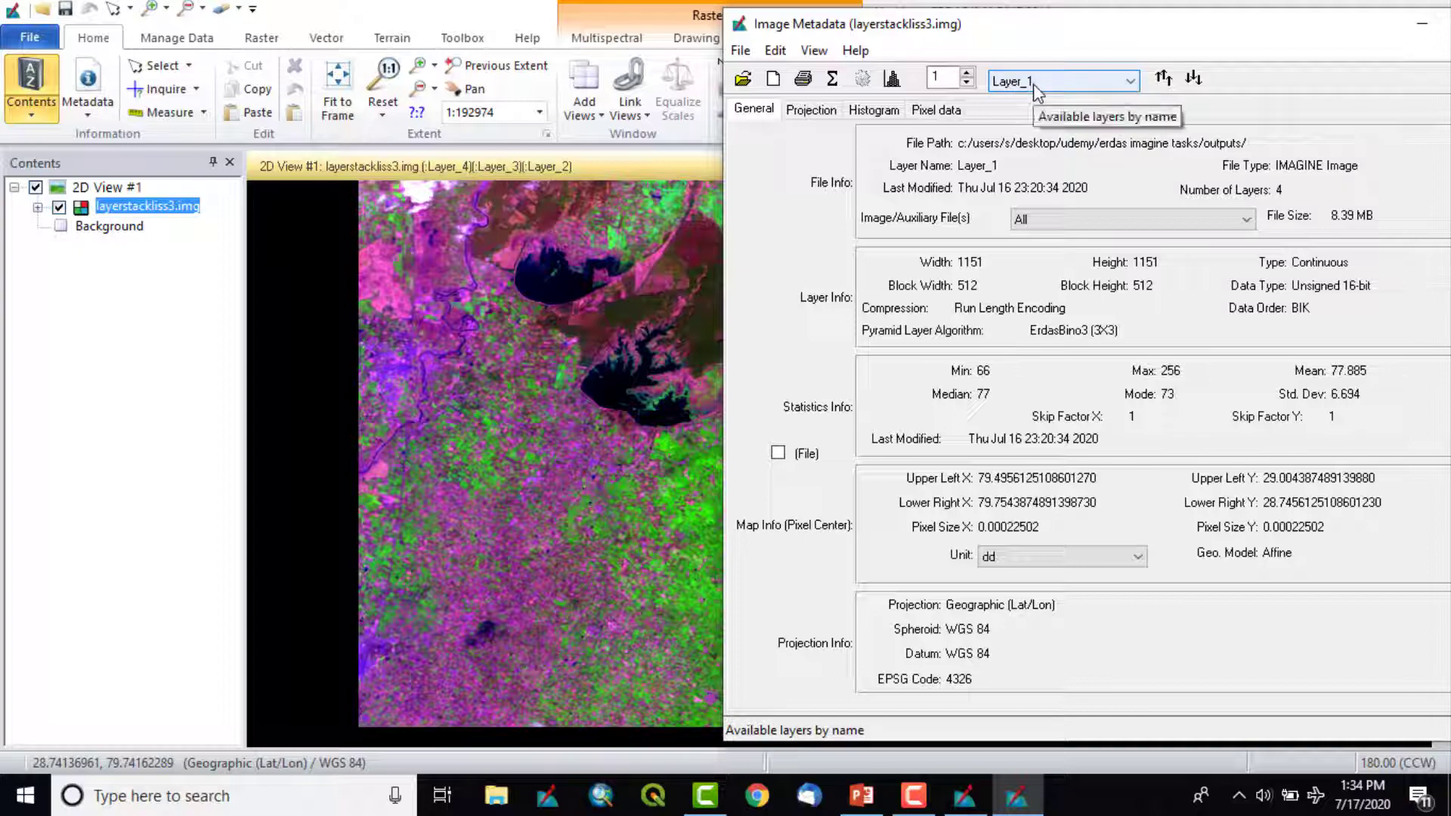
click(456, 278)
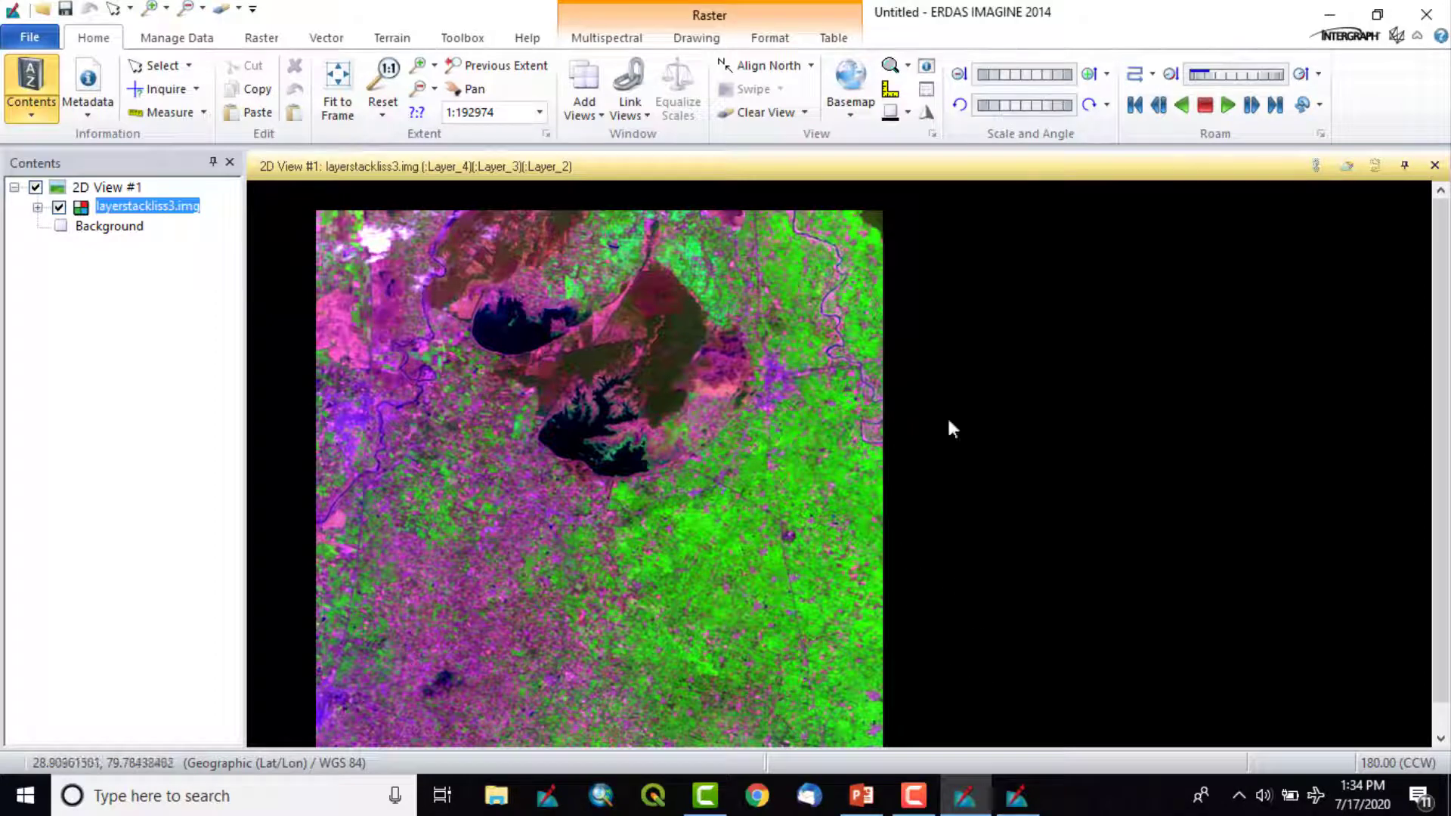
click(1016, 796)
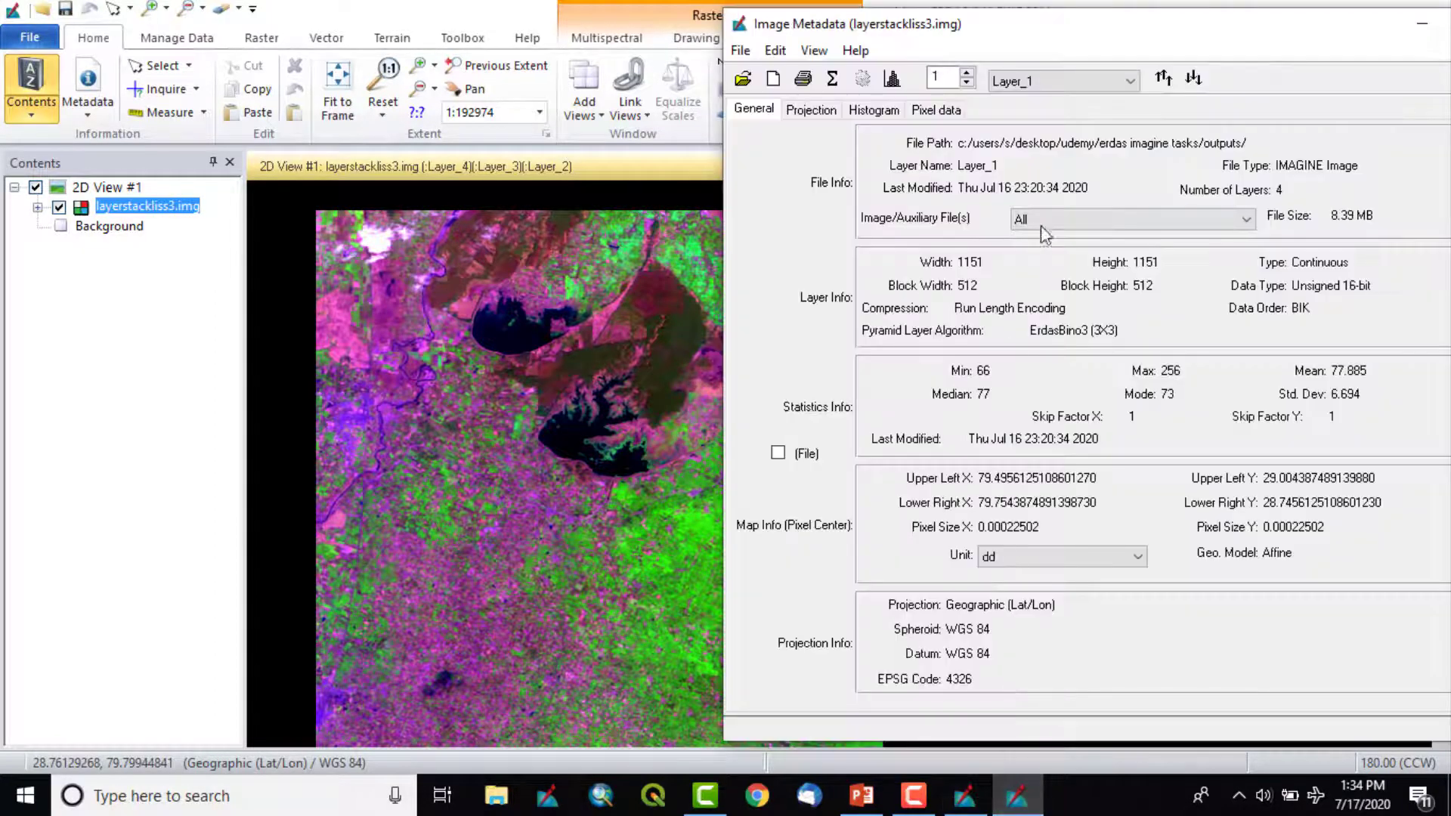
click(1095, 84)
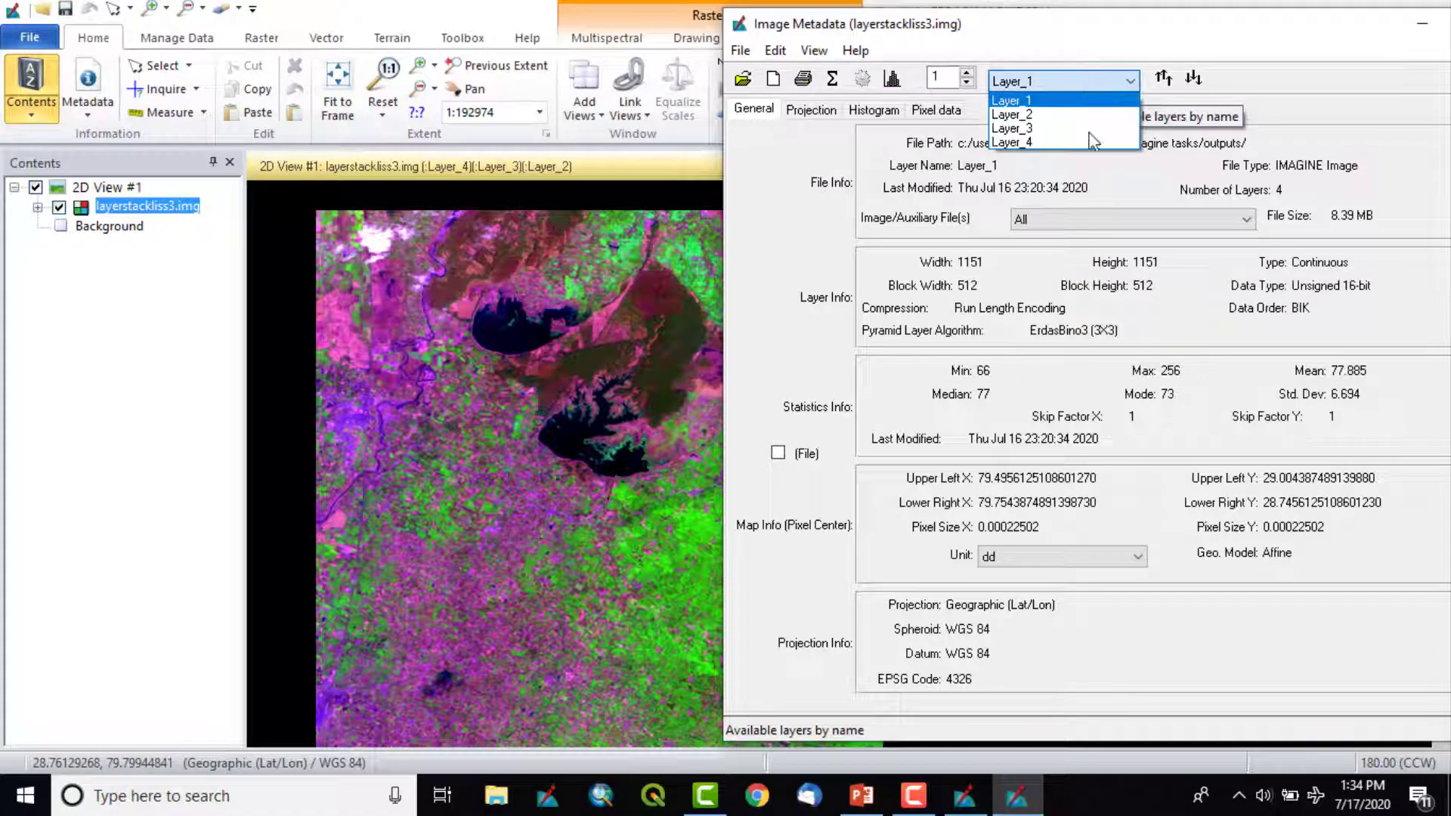
click(431, 223)
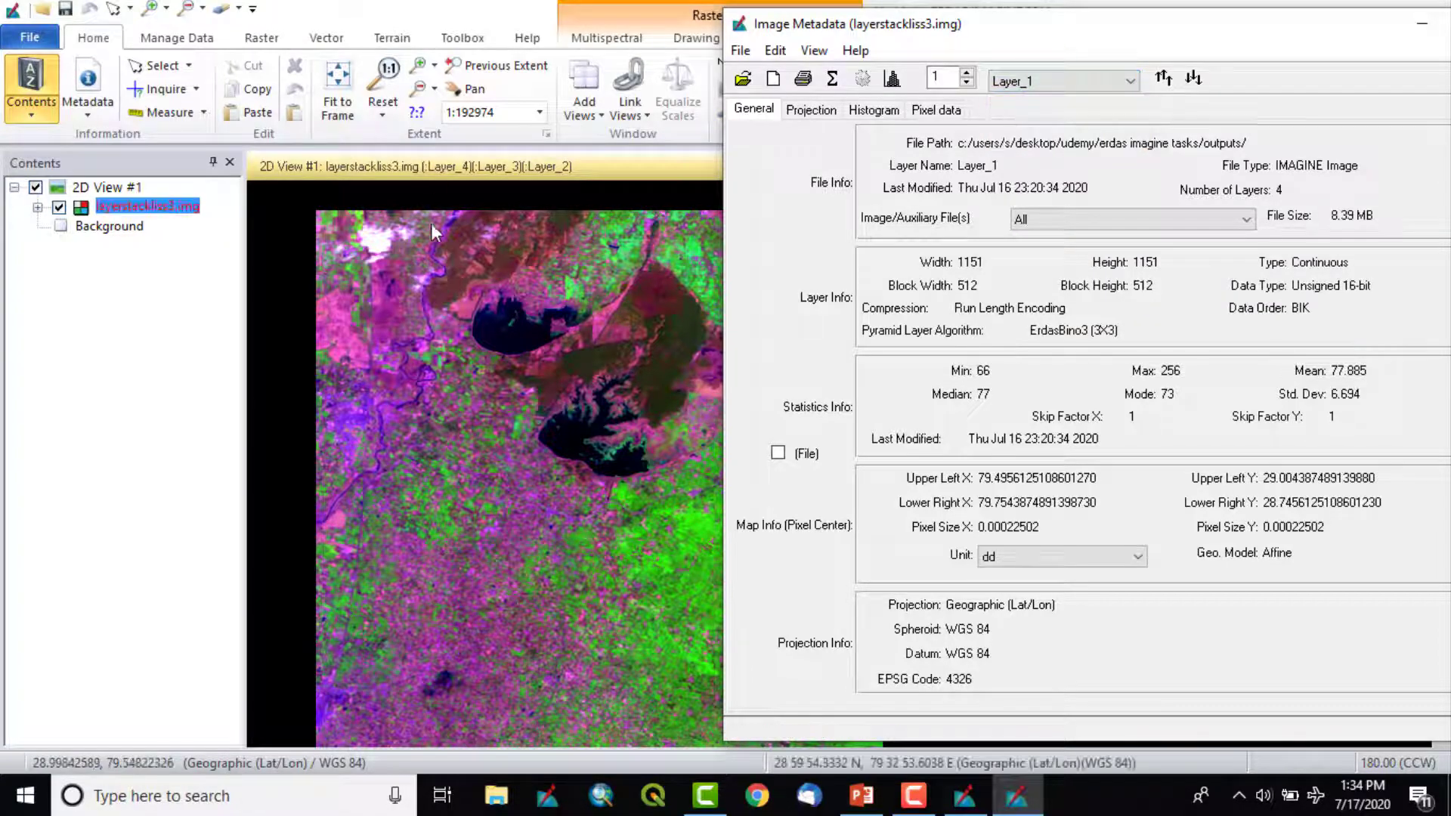
click(479, 306)
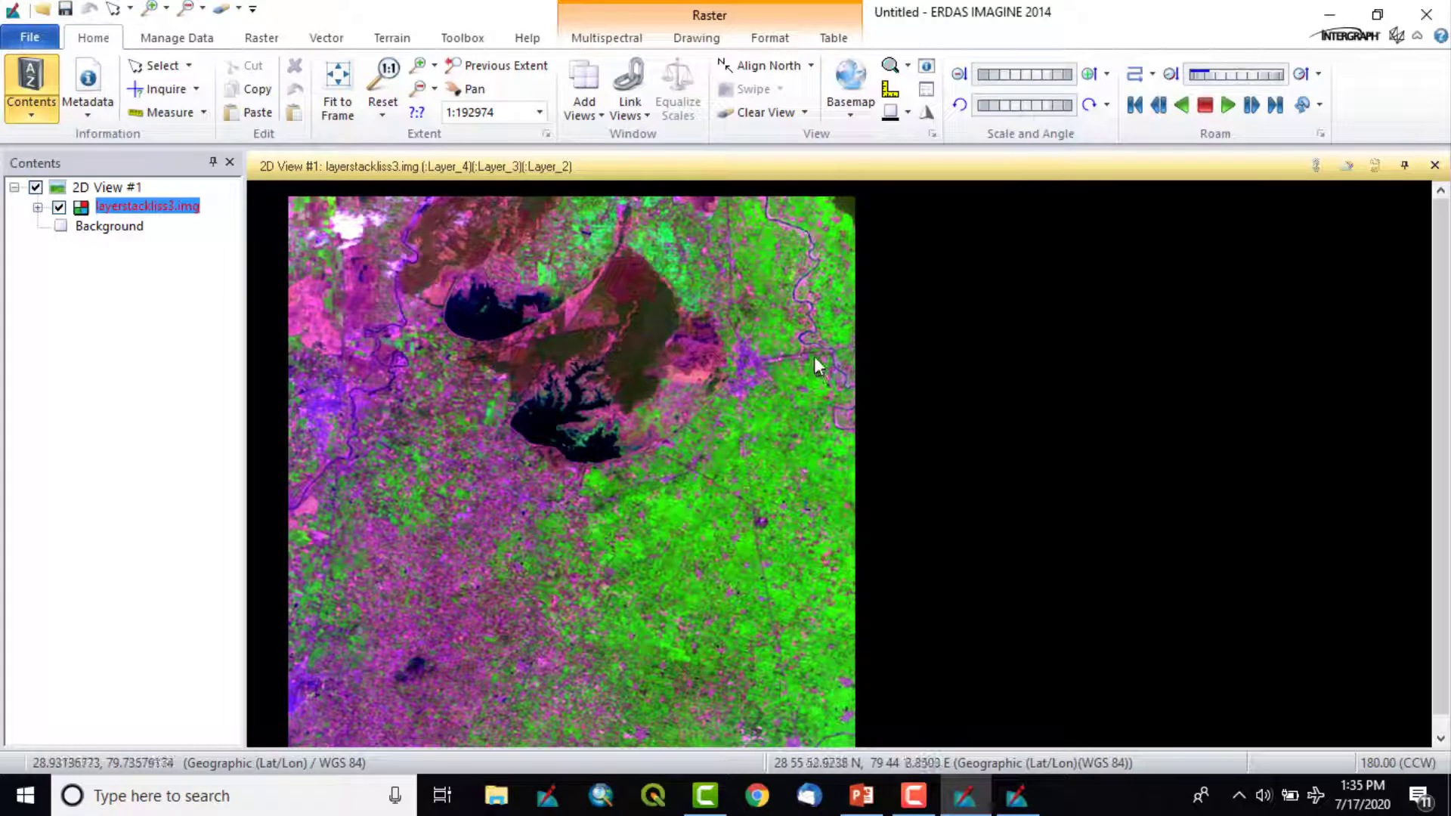
Step: Bring the metadata window back in front and reposition it so that more of its contents fit beside the image
click(1017, 796)
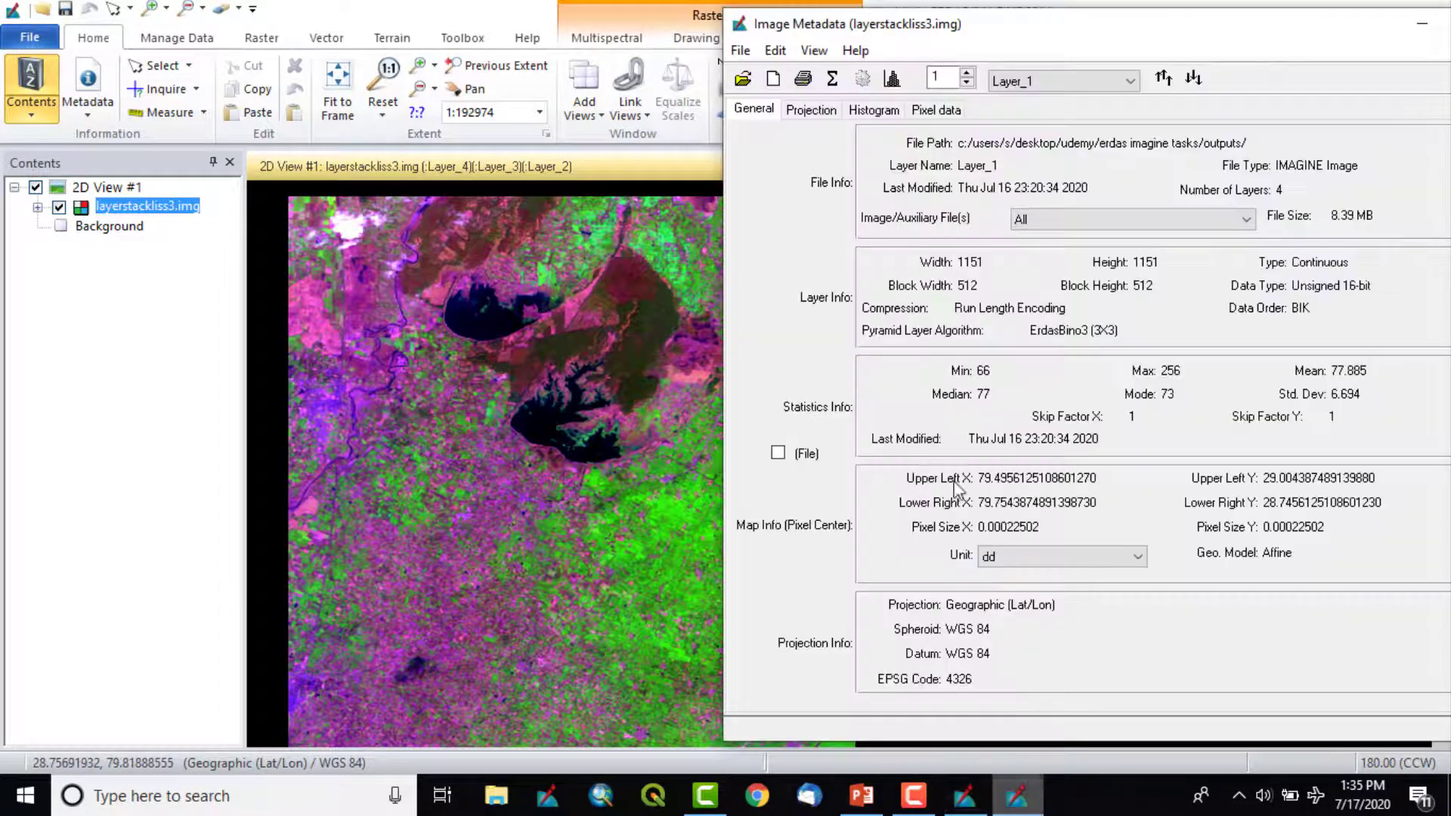
drag(1086, 37, 1098, 8)
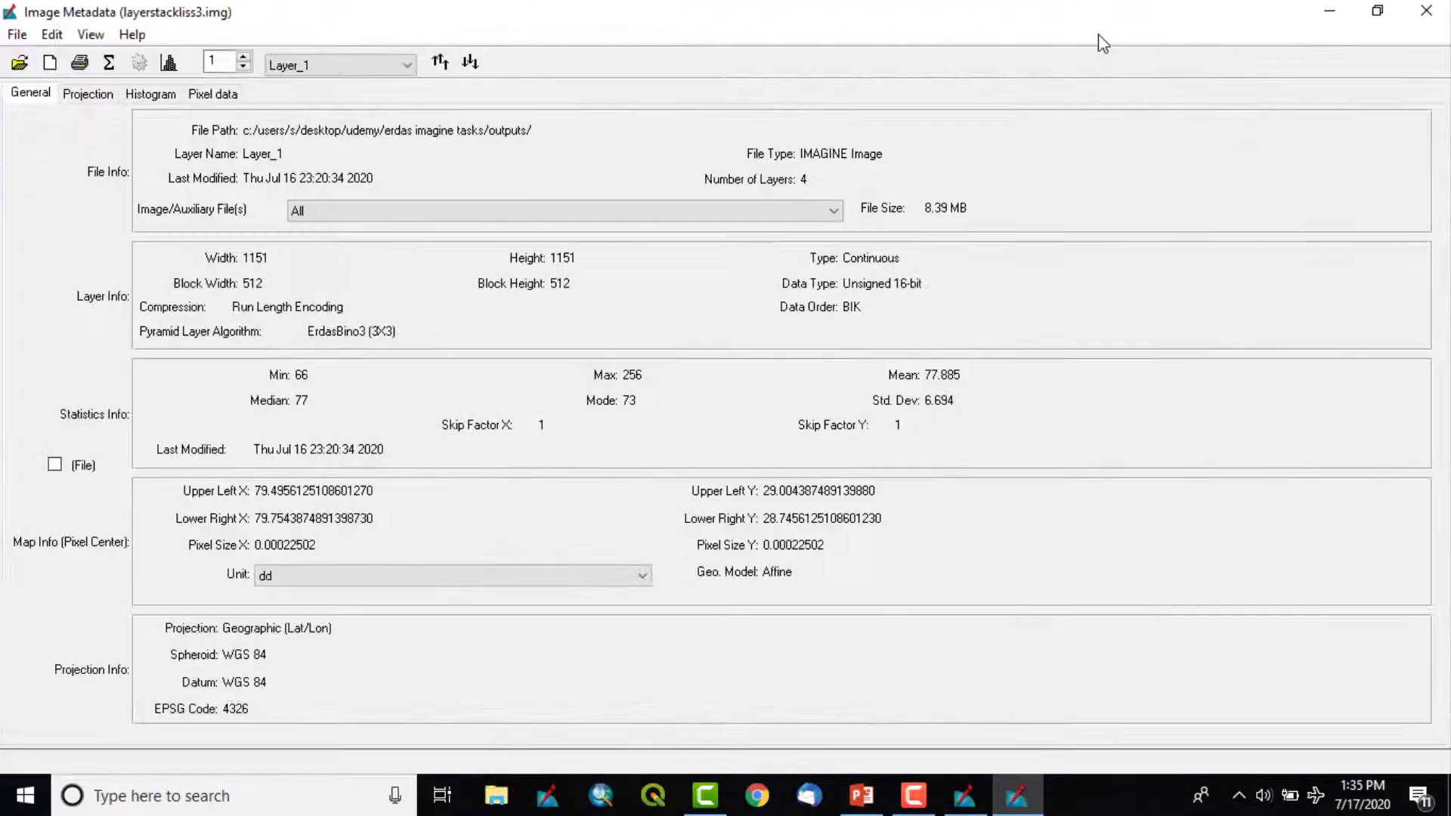
click(1377, 12)
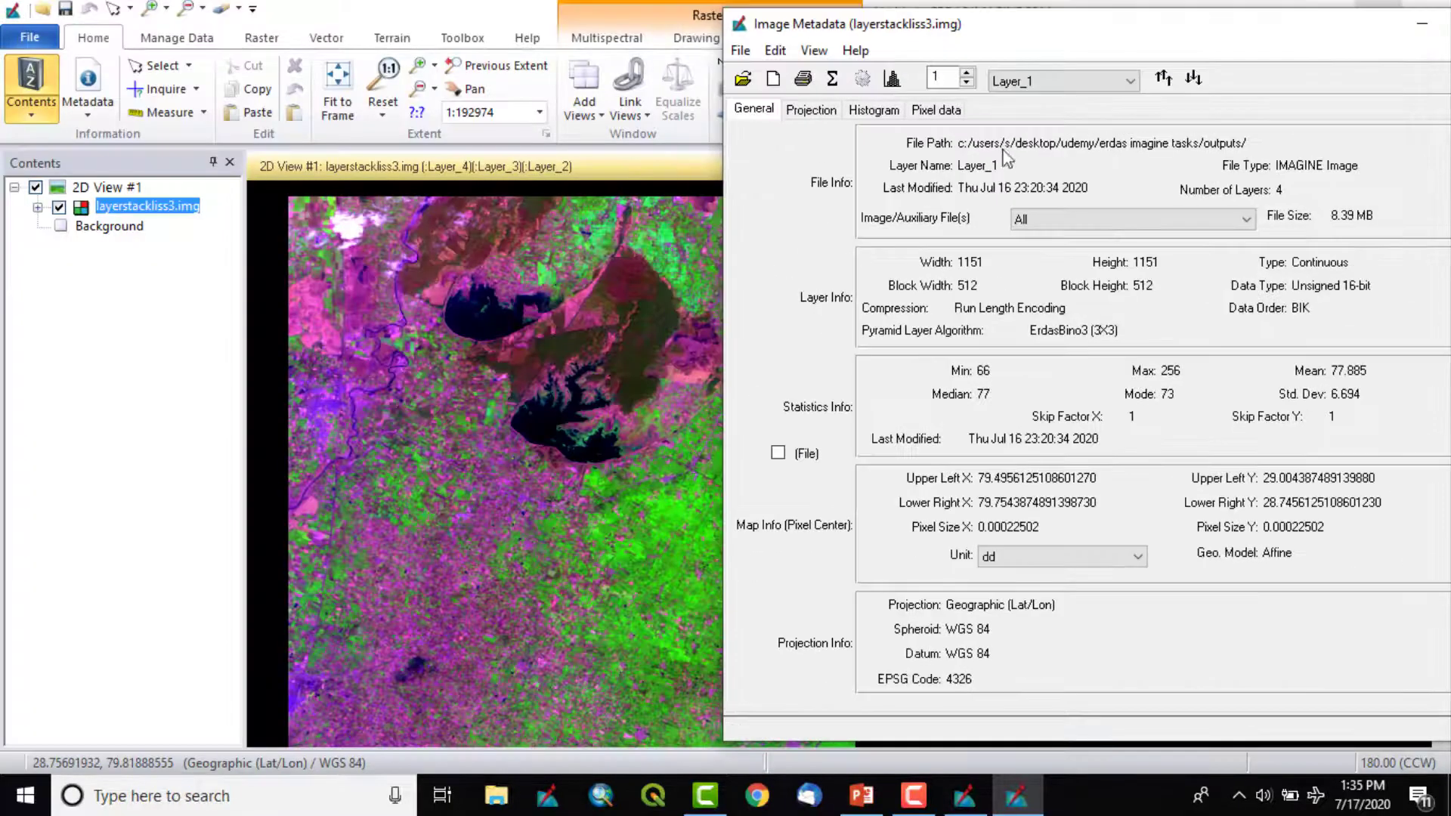
drag(1182, 22, 1116, 28)
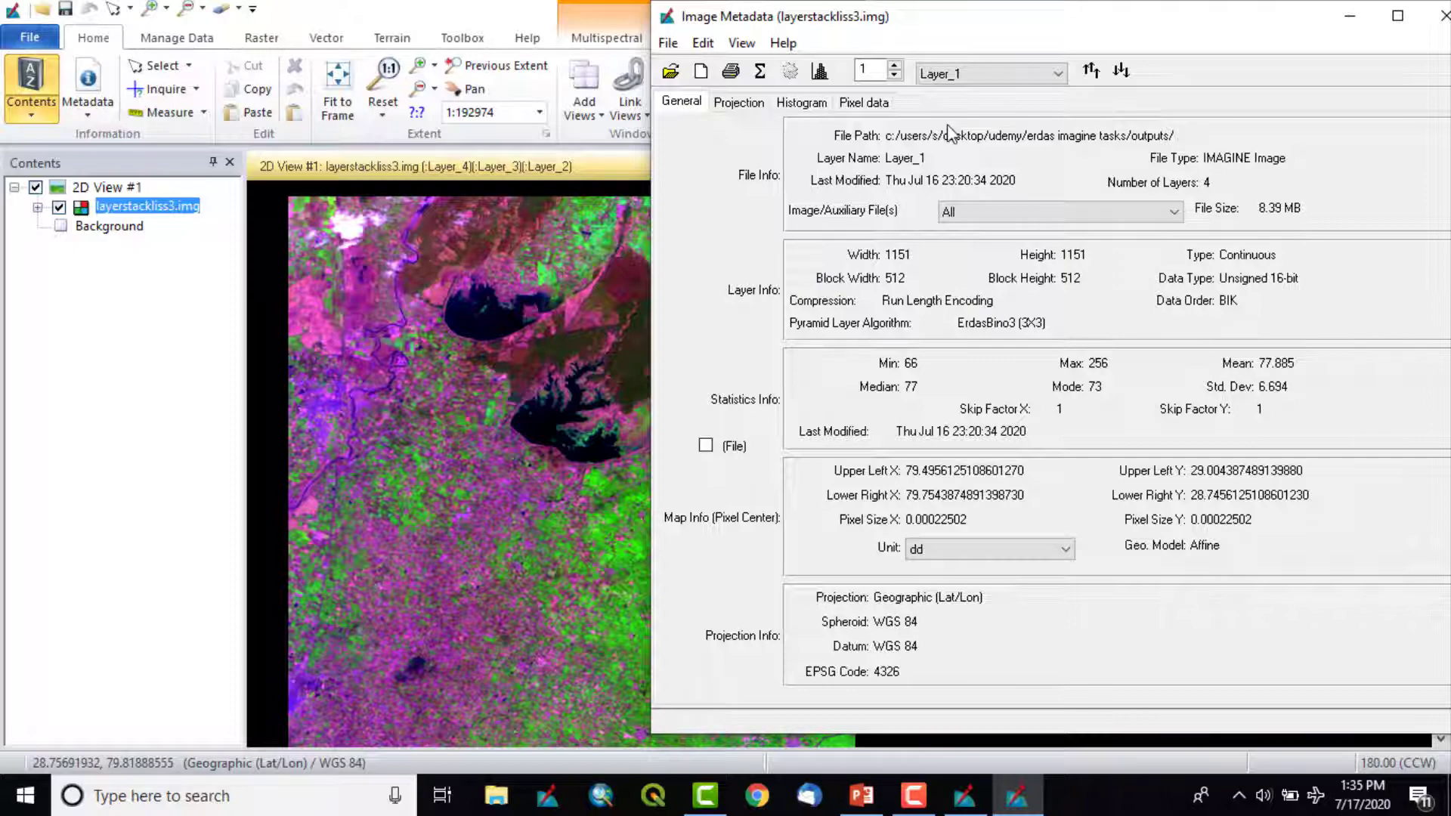
Step: Look through the projection, histogram and pixel data of Layer_1, and return to the general information
click(727, 108)
key(Right)
key(Right)
key(Left)
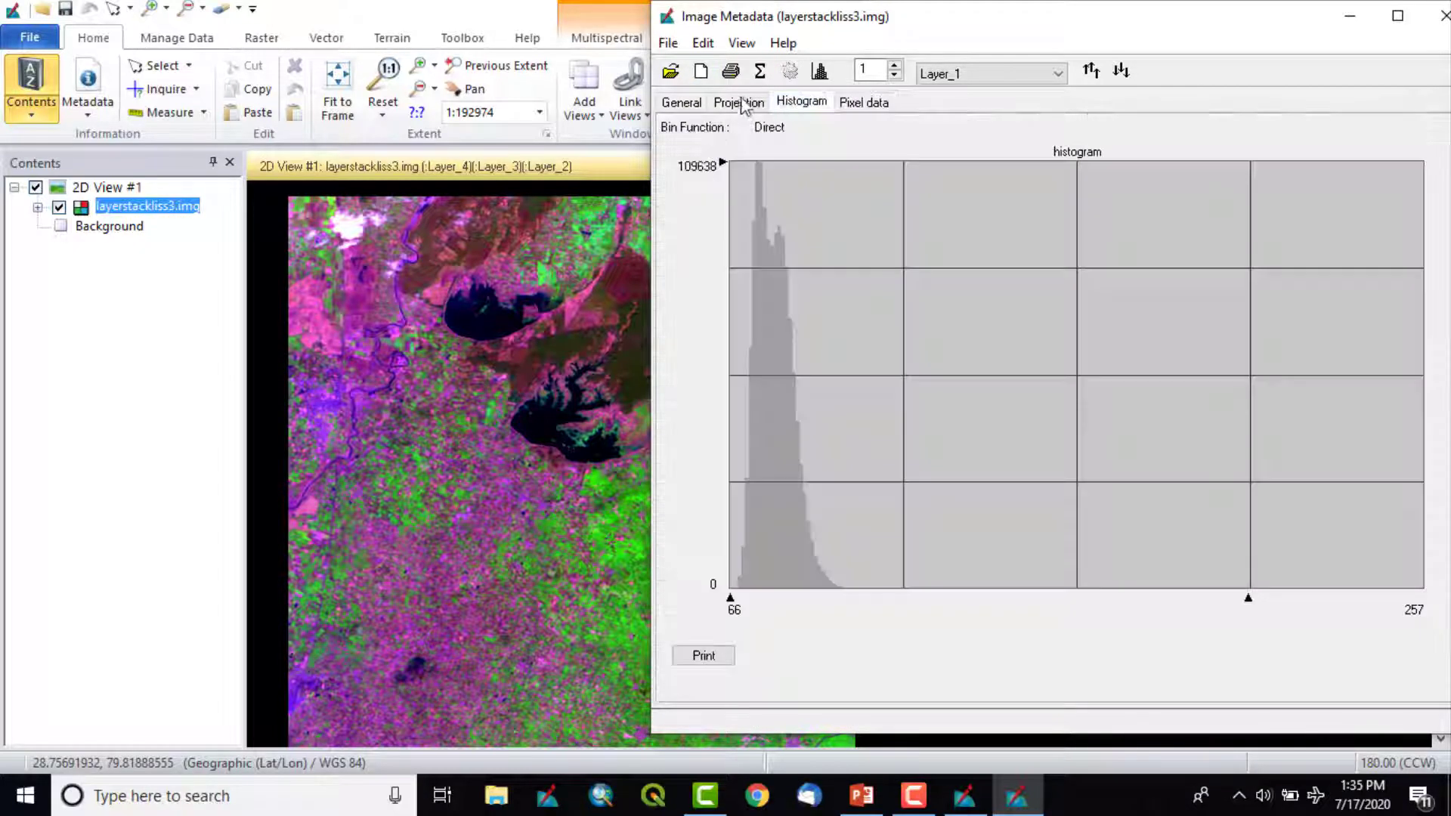
click(742, 99)
click(682, 106)
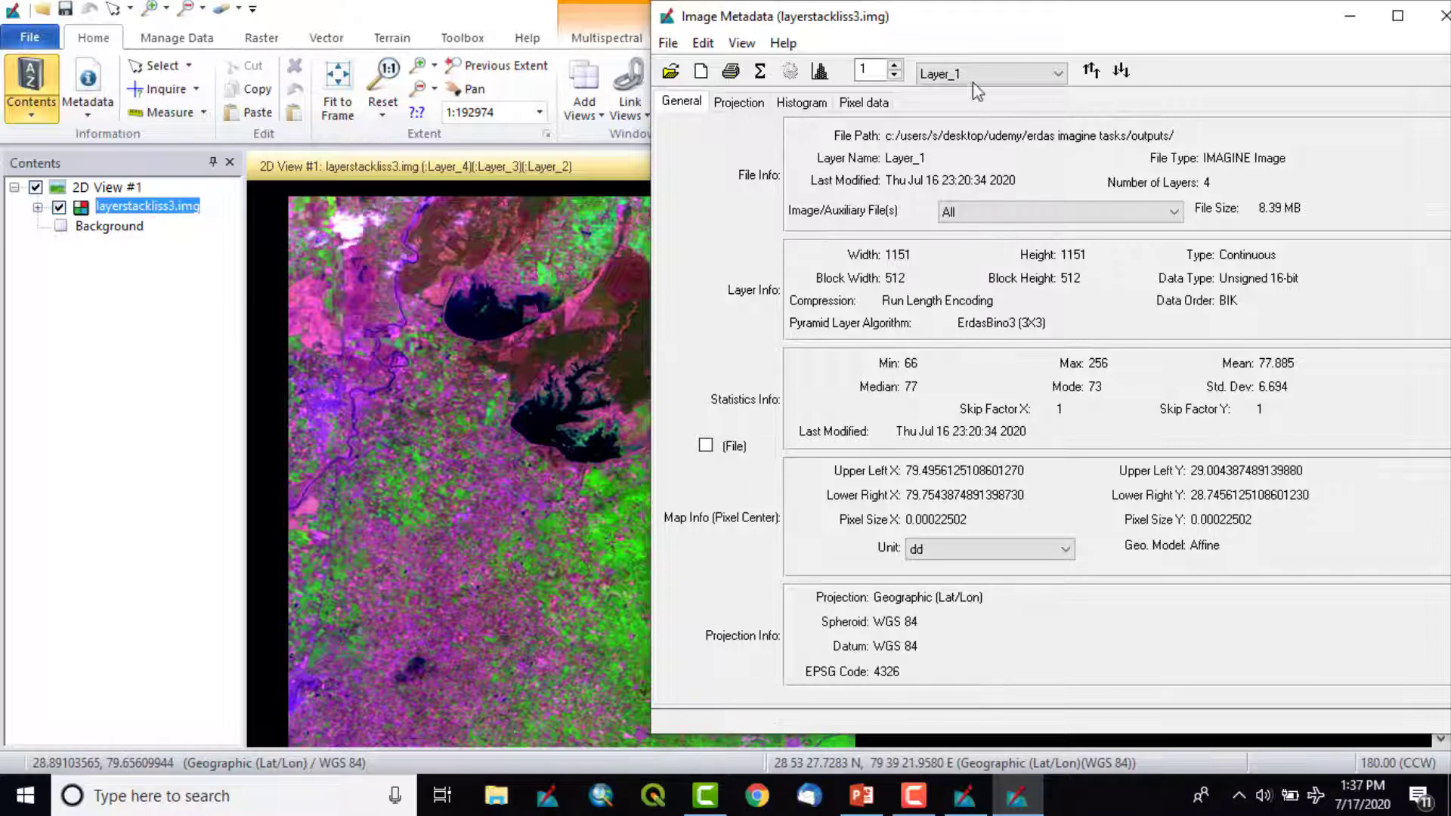
Step: Examine the general metadata and statistics of Layer_2, Layer_3 and Layer_4 in turn, and return to Layer_1
click(992, 76)
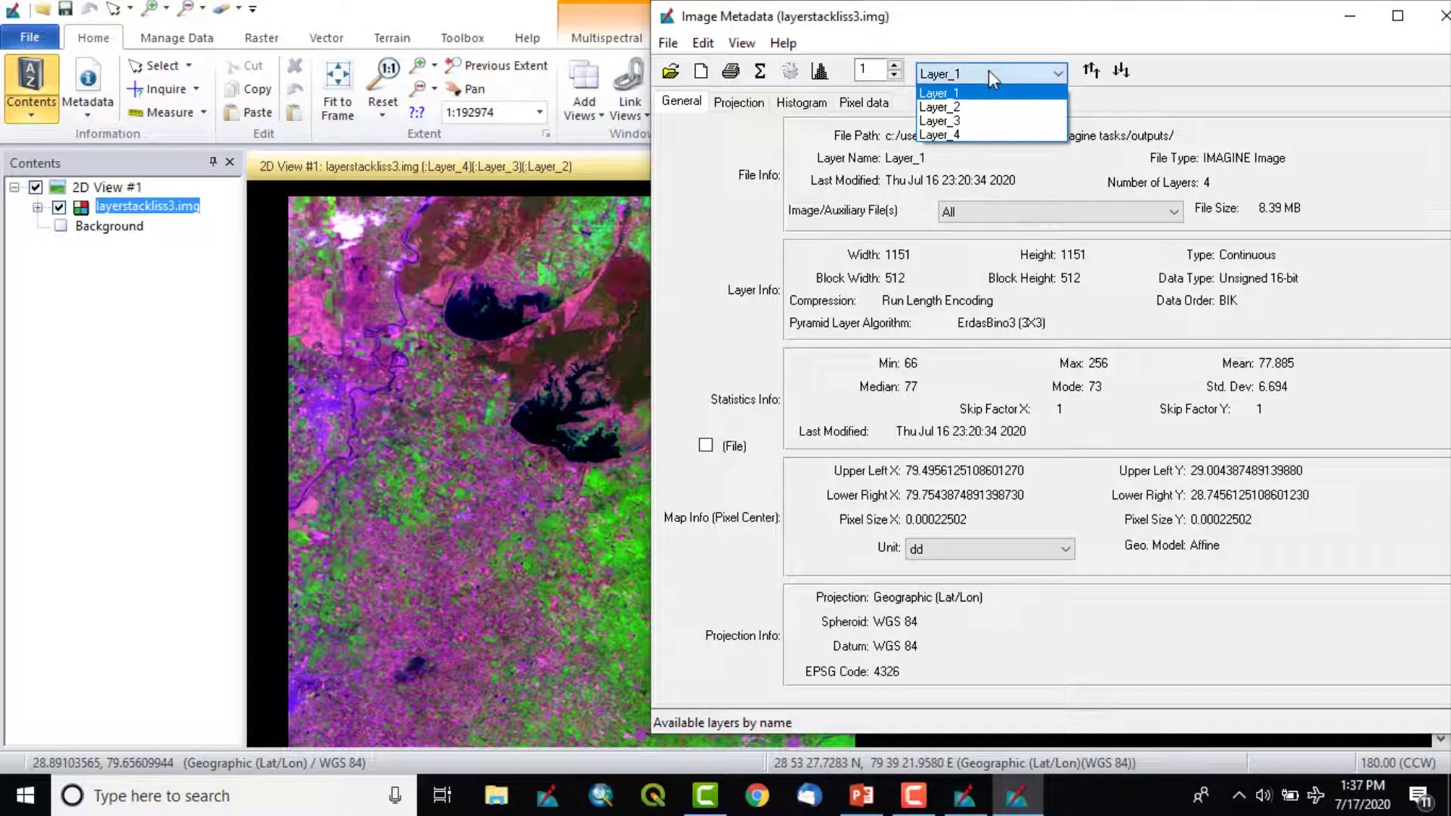
click(988, 71)
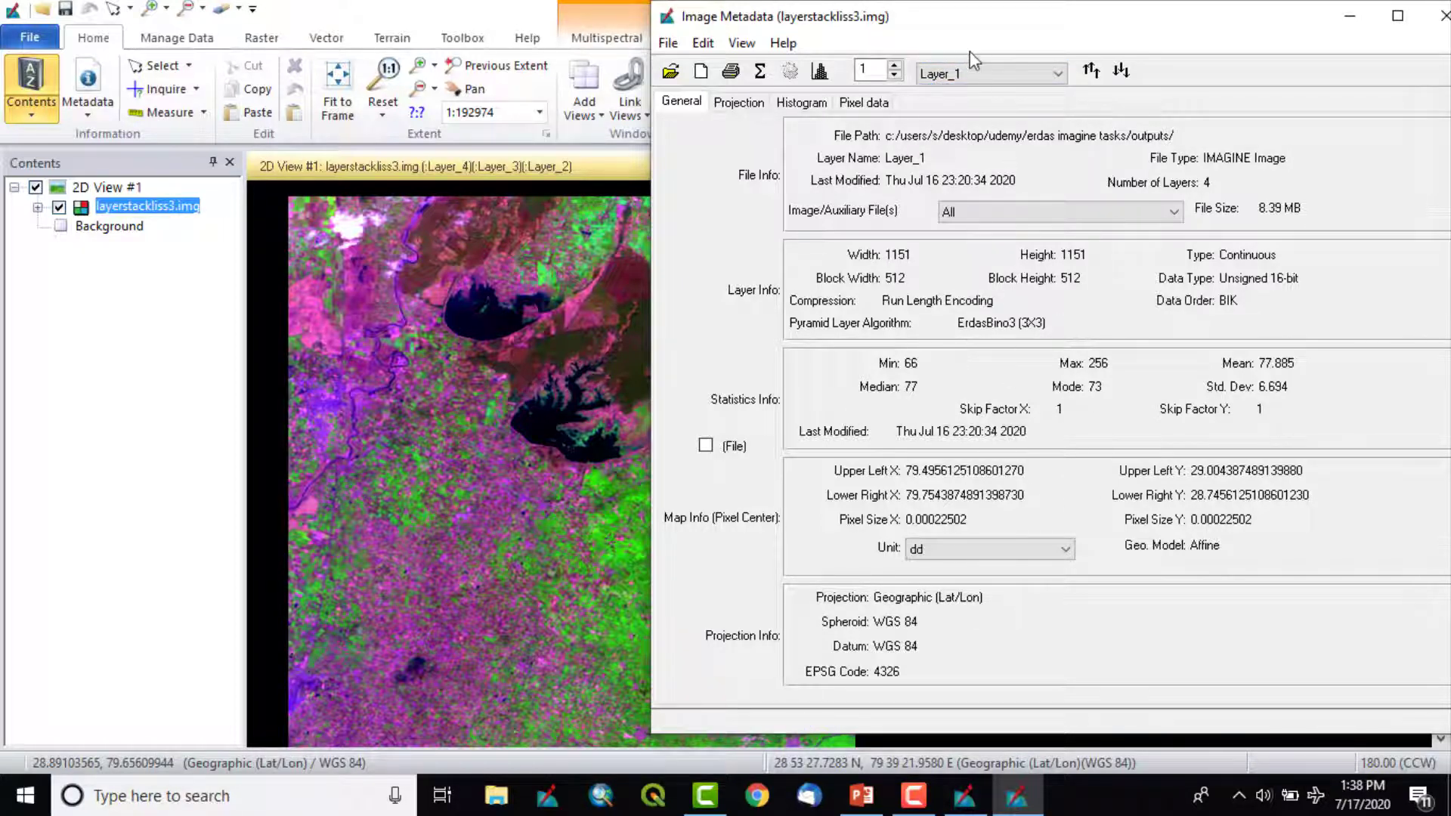
click(983, 74)
click(952, 106)
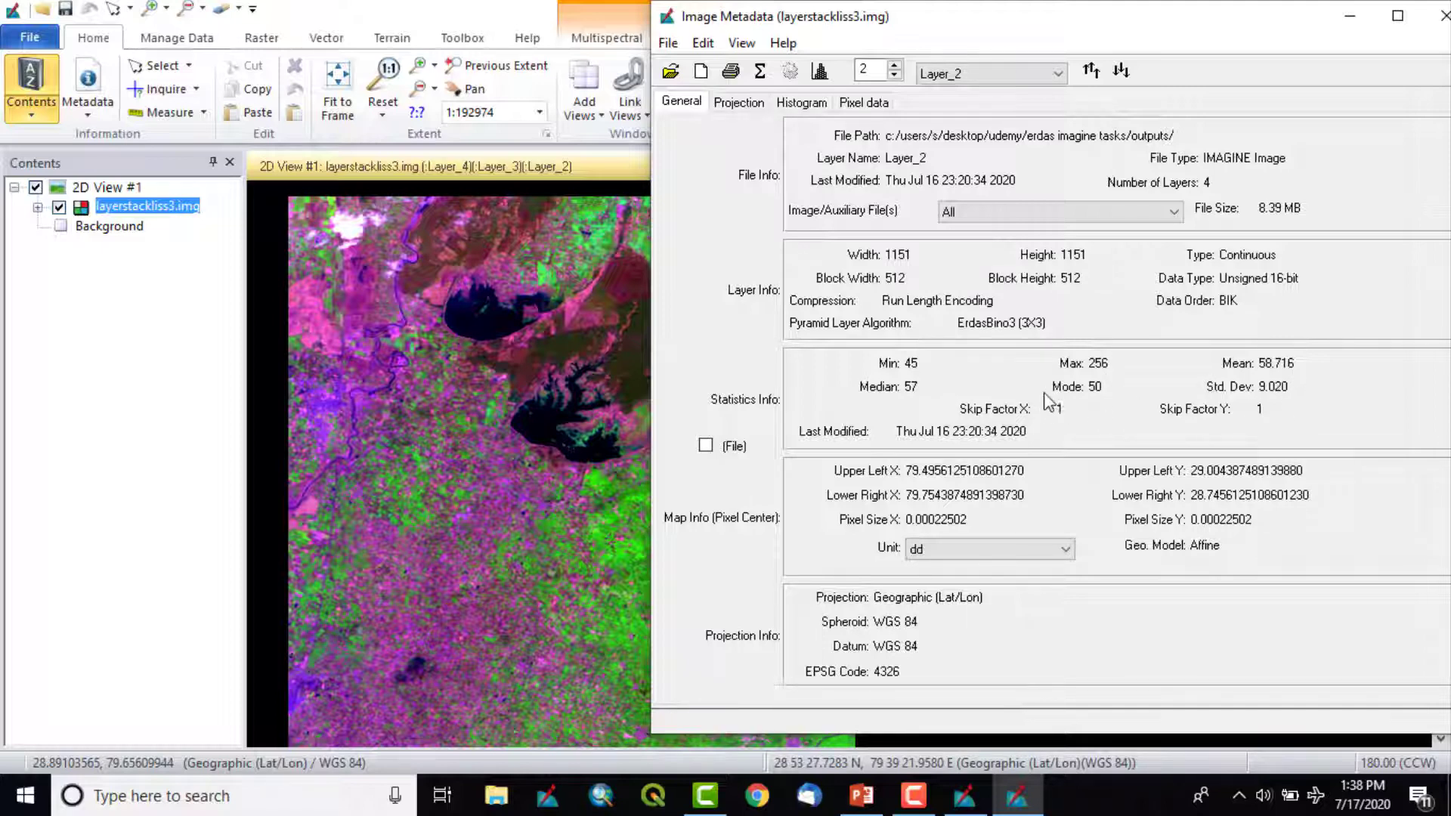
click(1037, 76)
click(1031, 120)
click(1030, 74)
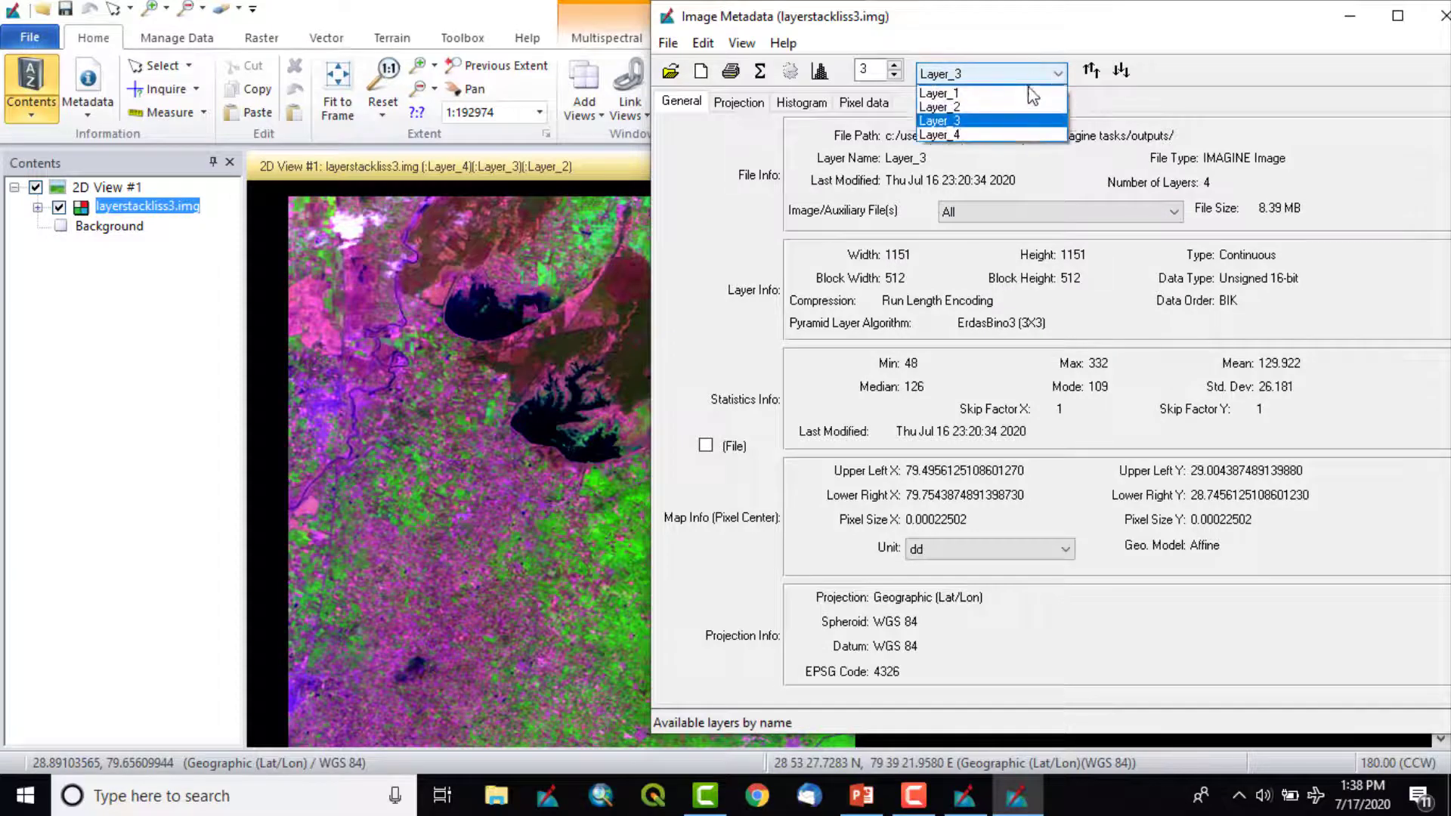
click(1018, 135)
click(1013, 76)
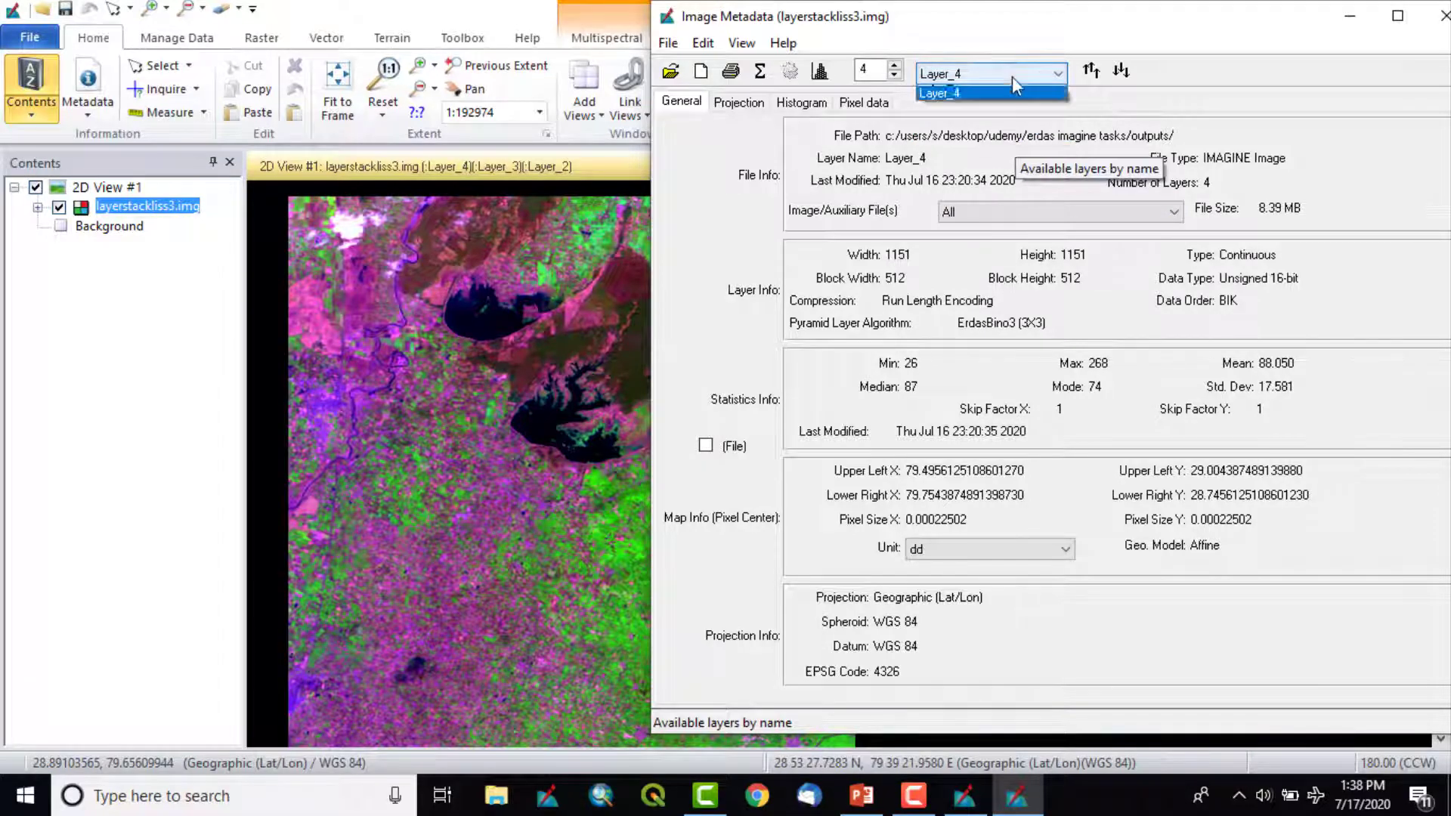
click(982, 90)
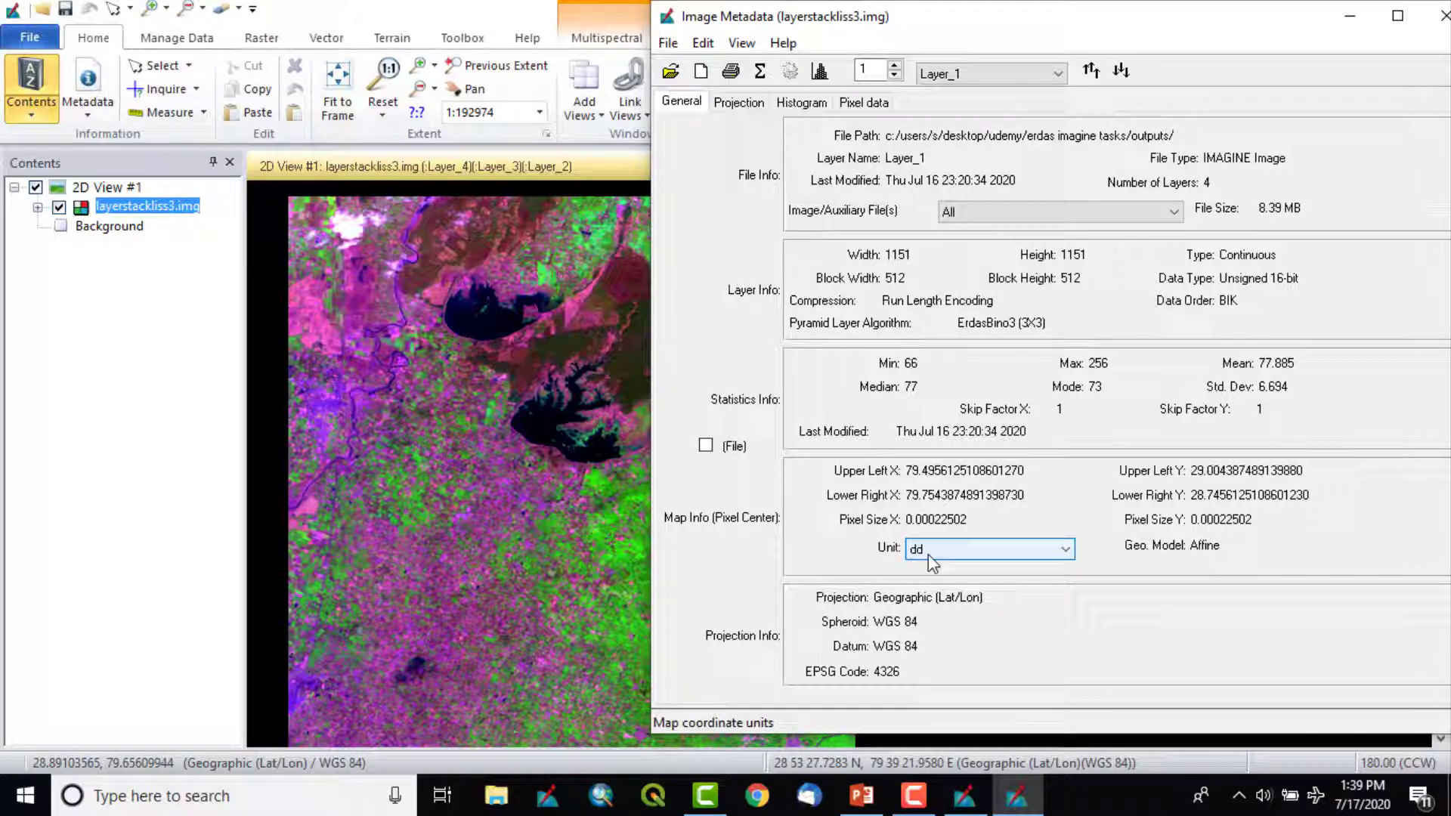
Step: Set the map info unit of Layer_1 to meters to show the pixel size in that unit
click(975, 553)
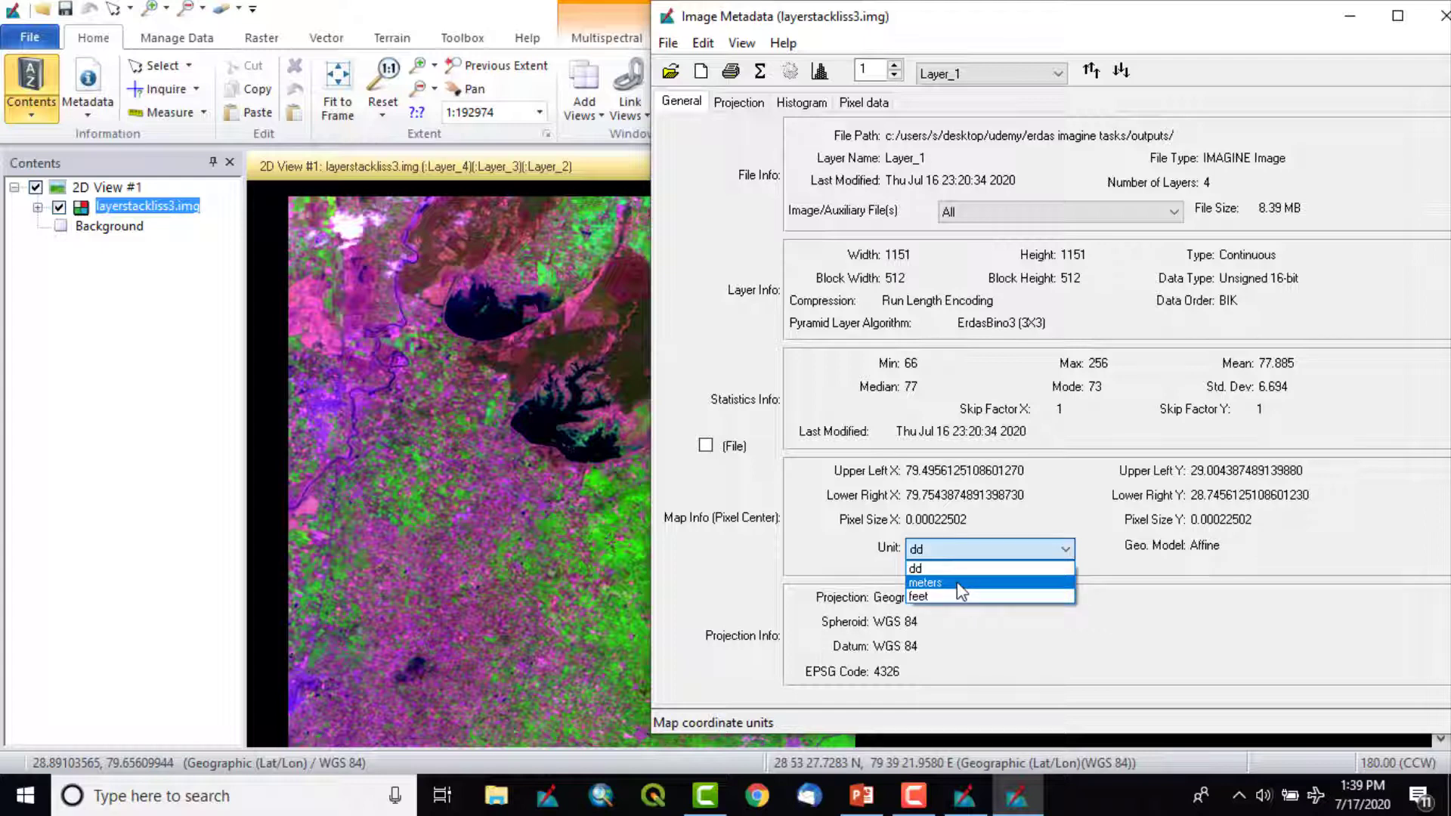
click(957, 584)
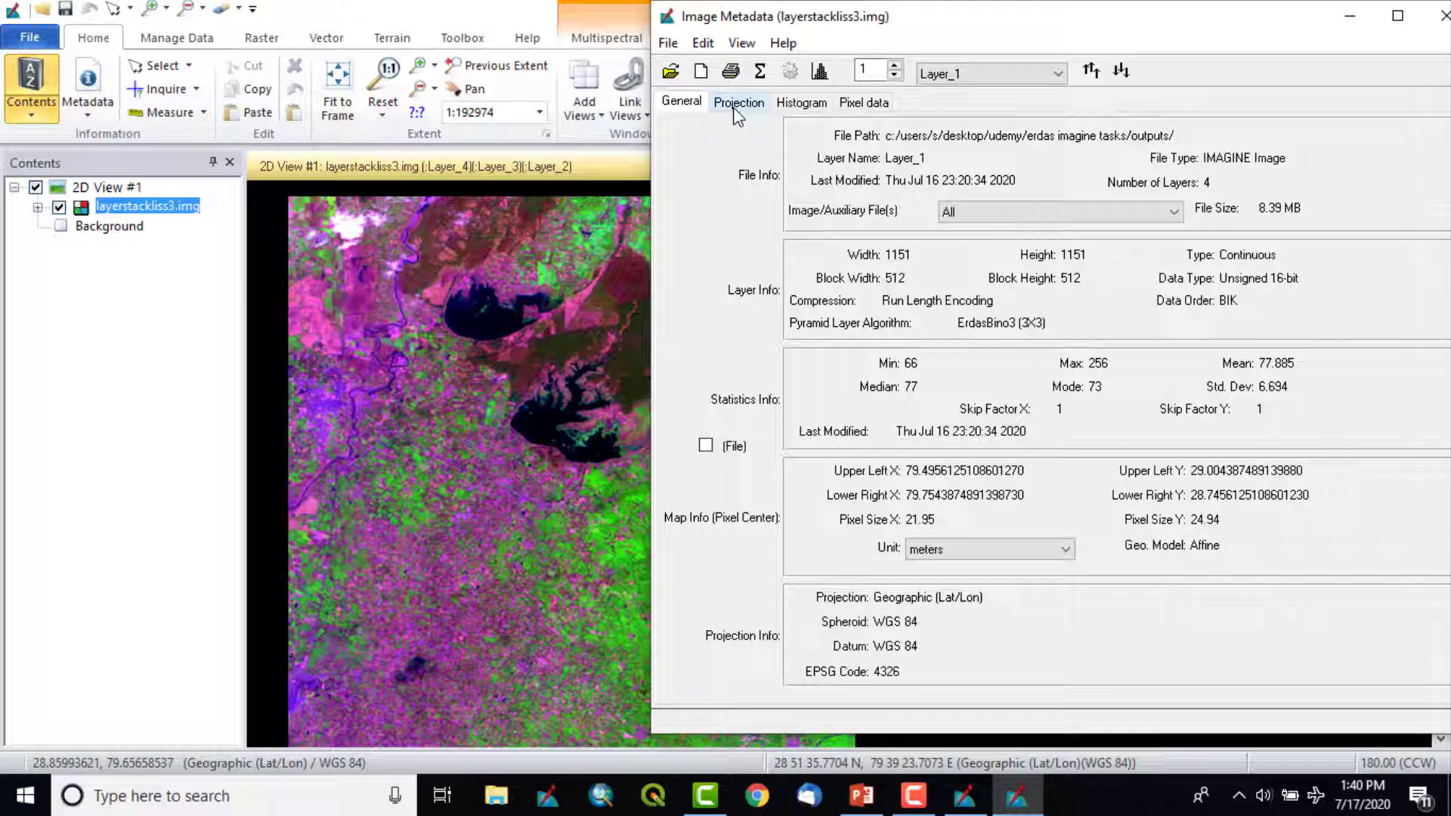
Step: Compare the general metadata and statistics of Layer_2 and Layer_3, and return to Layer_1
click(1017, 74)
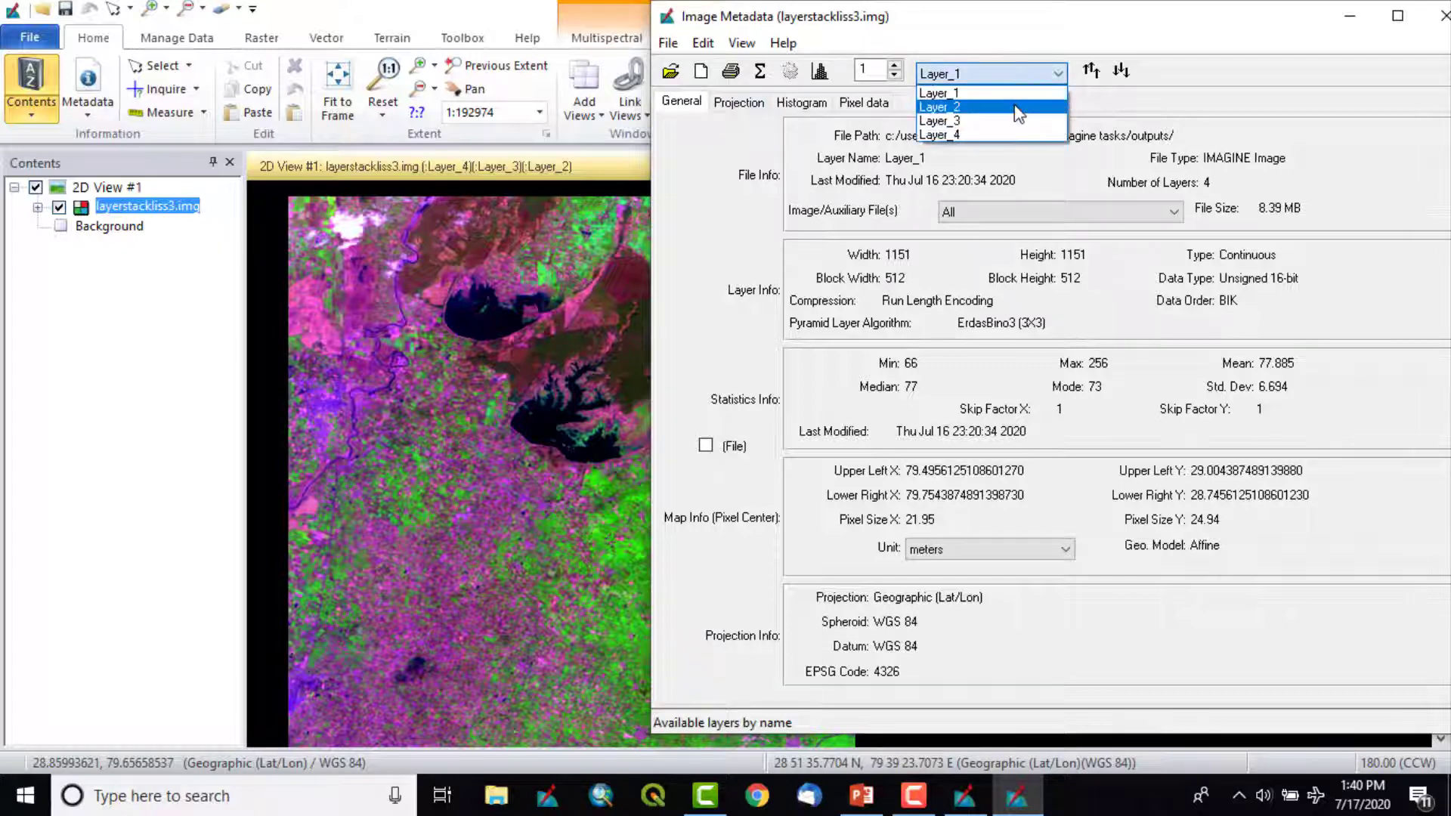
click(1016, 108)
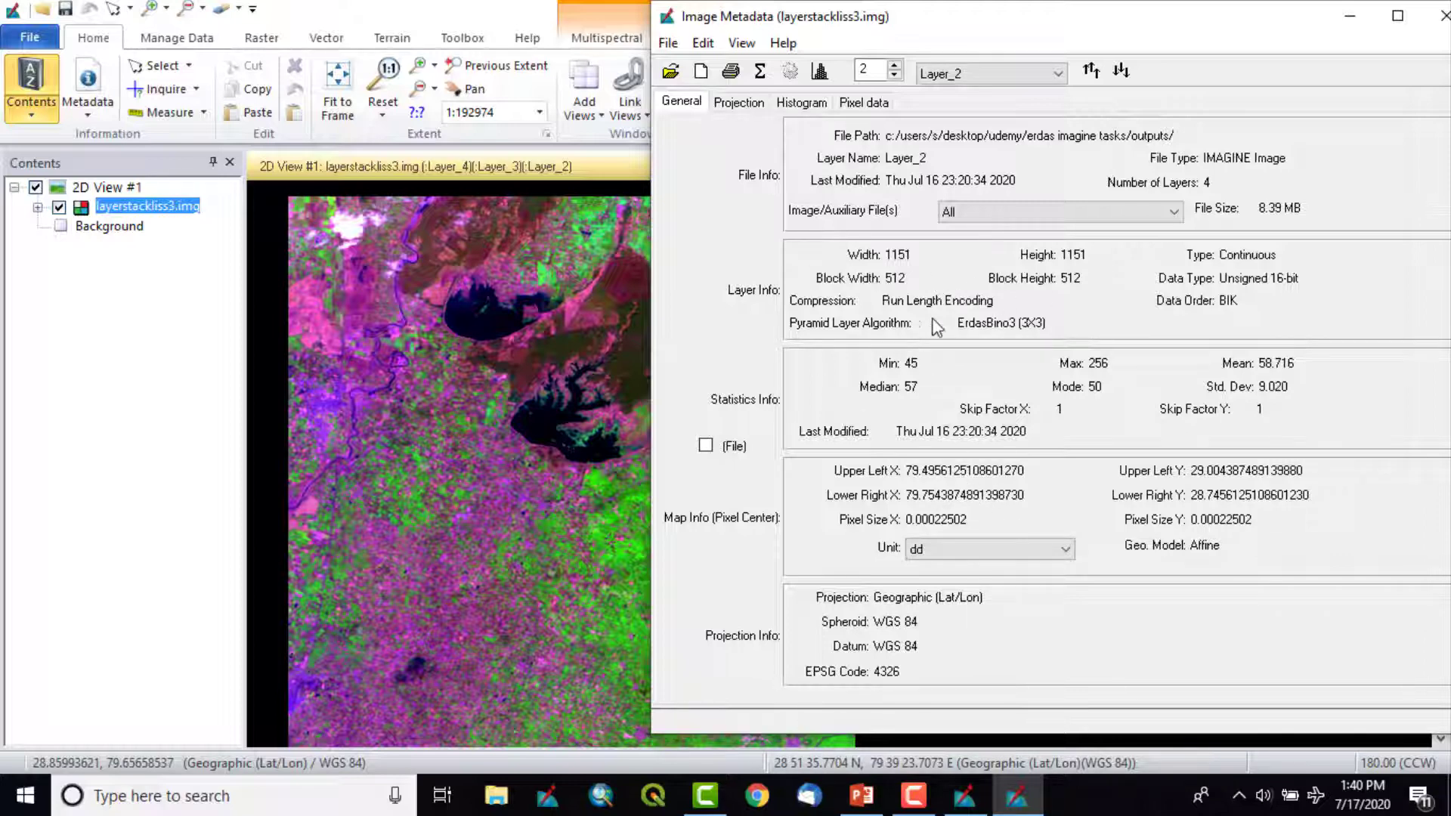
click(983, 73)
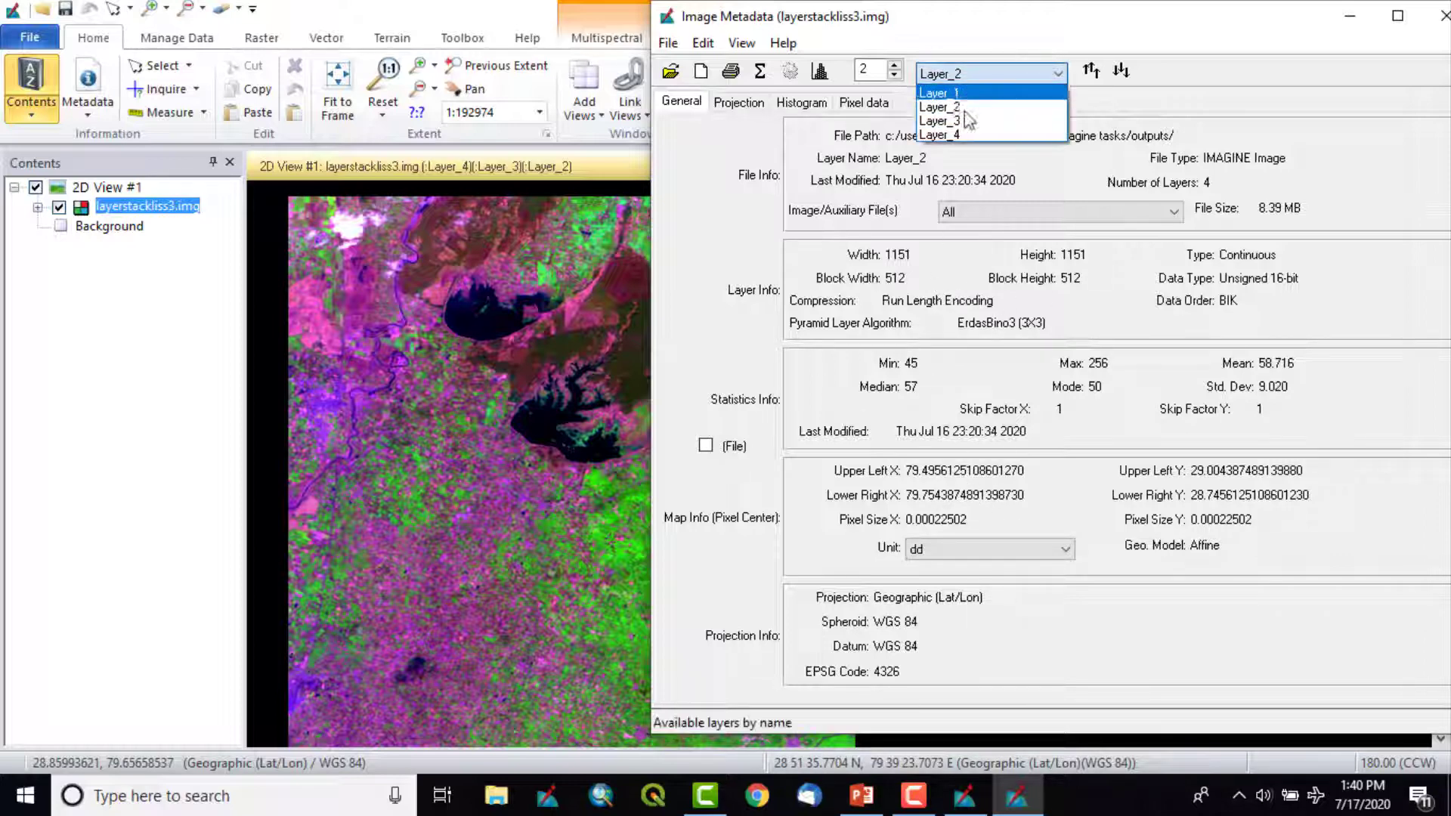
click(963, 123)
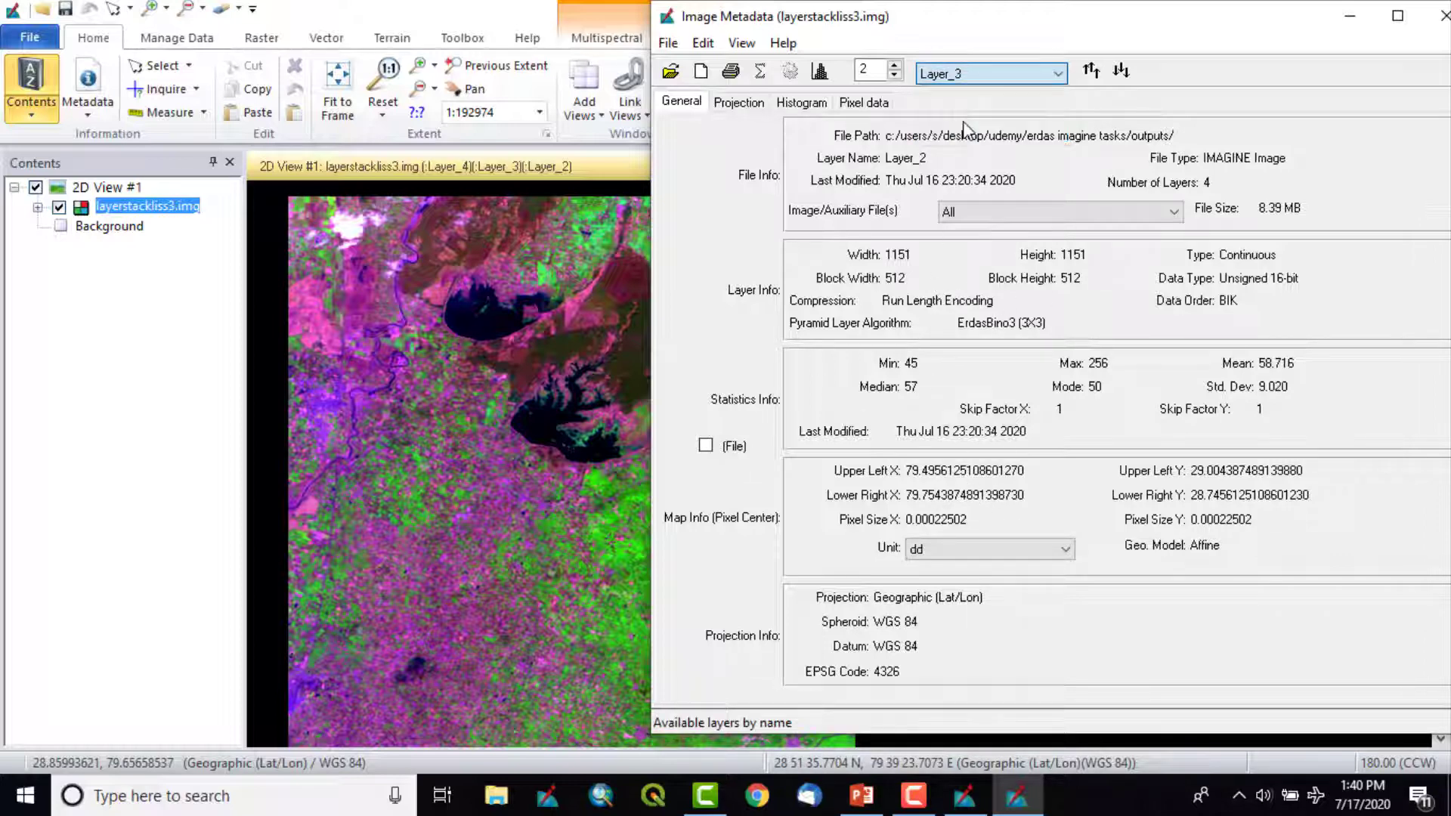
click(938, 74)
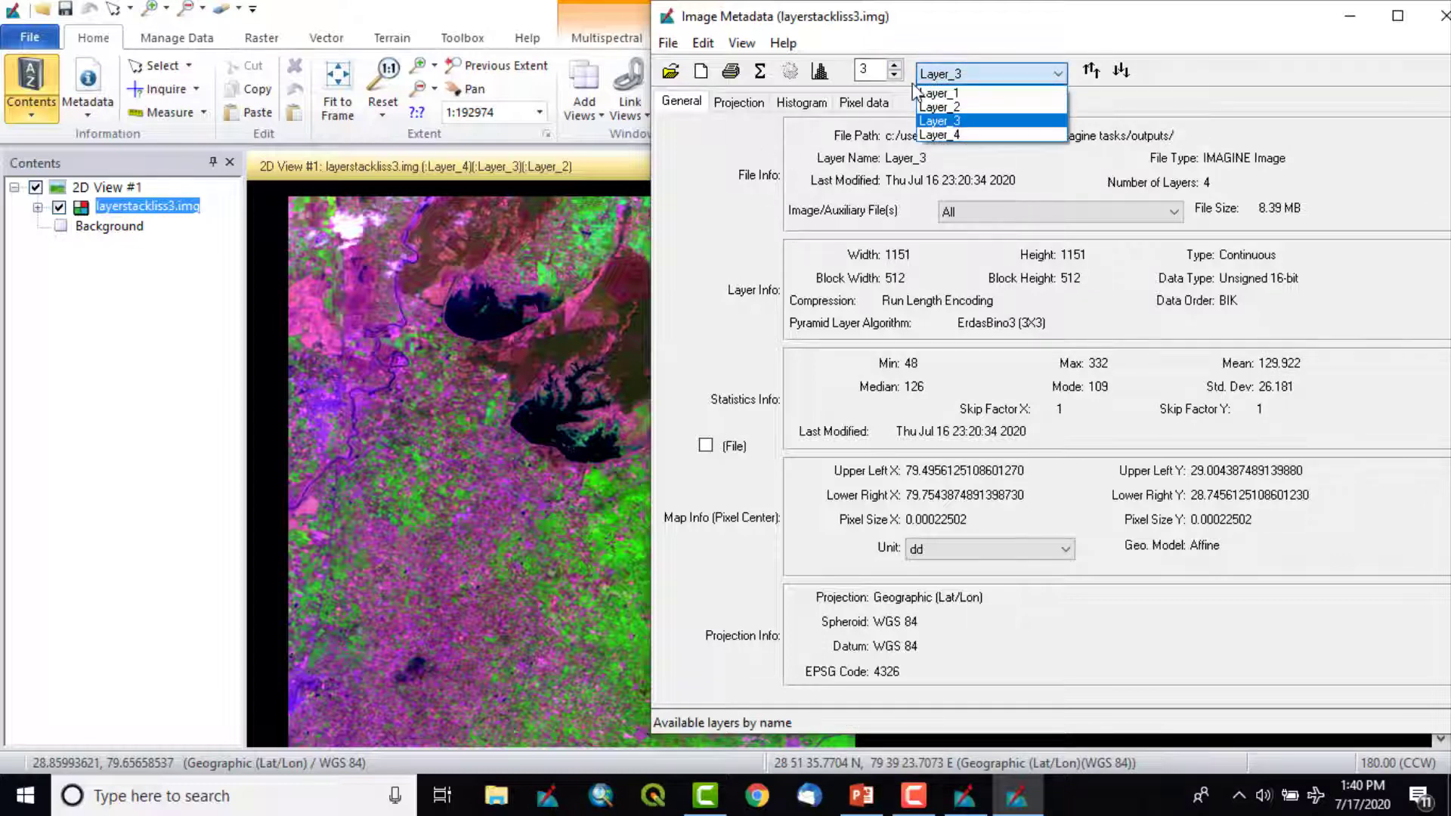
click(936, 94)
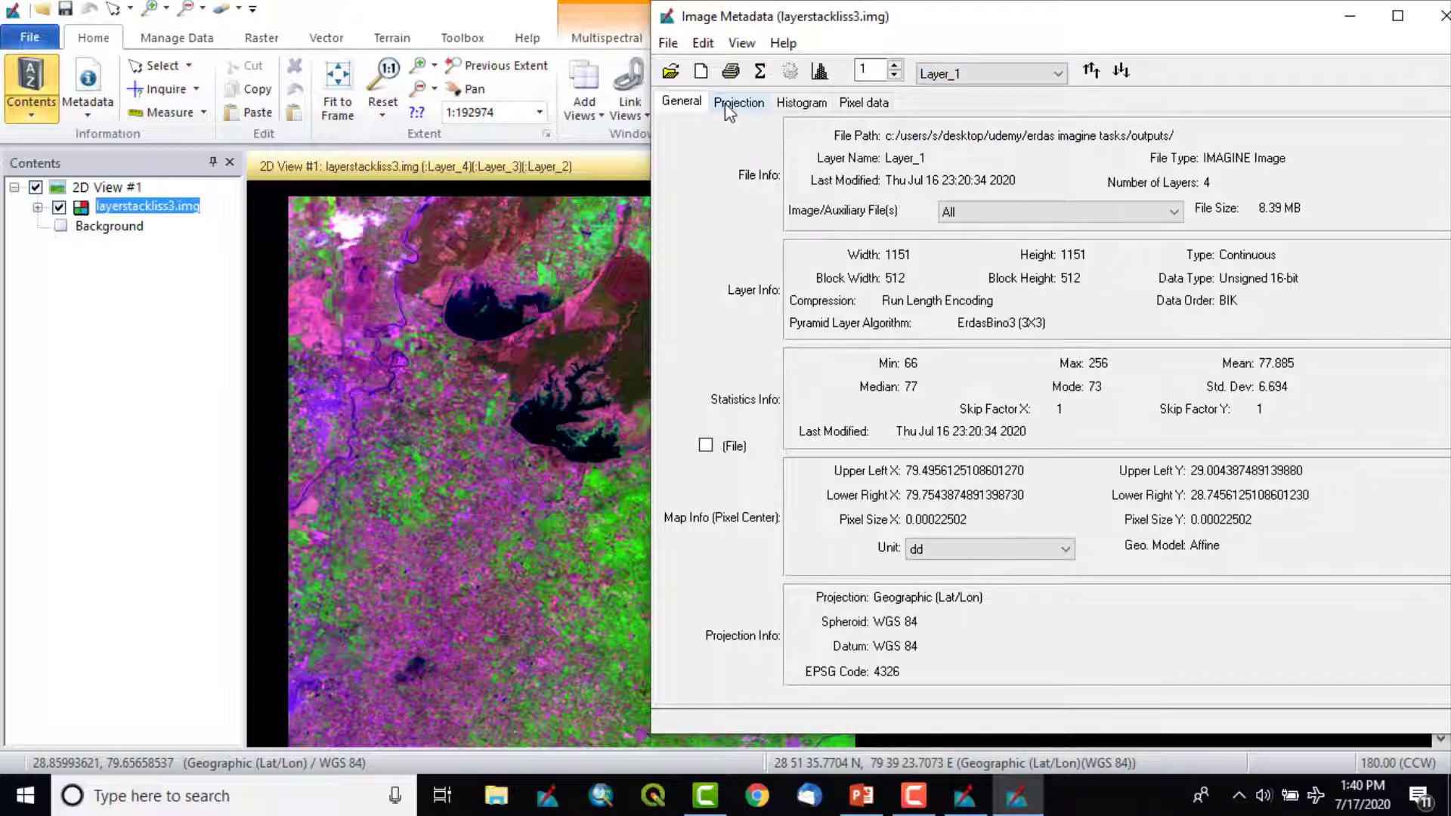
Step: View the projection details and the histogram of Layer_1, and move the metadata window so the whole plot fits on screen
click(724, 102)
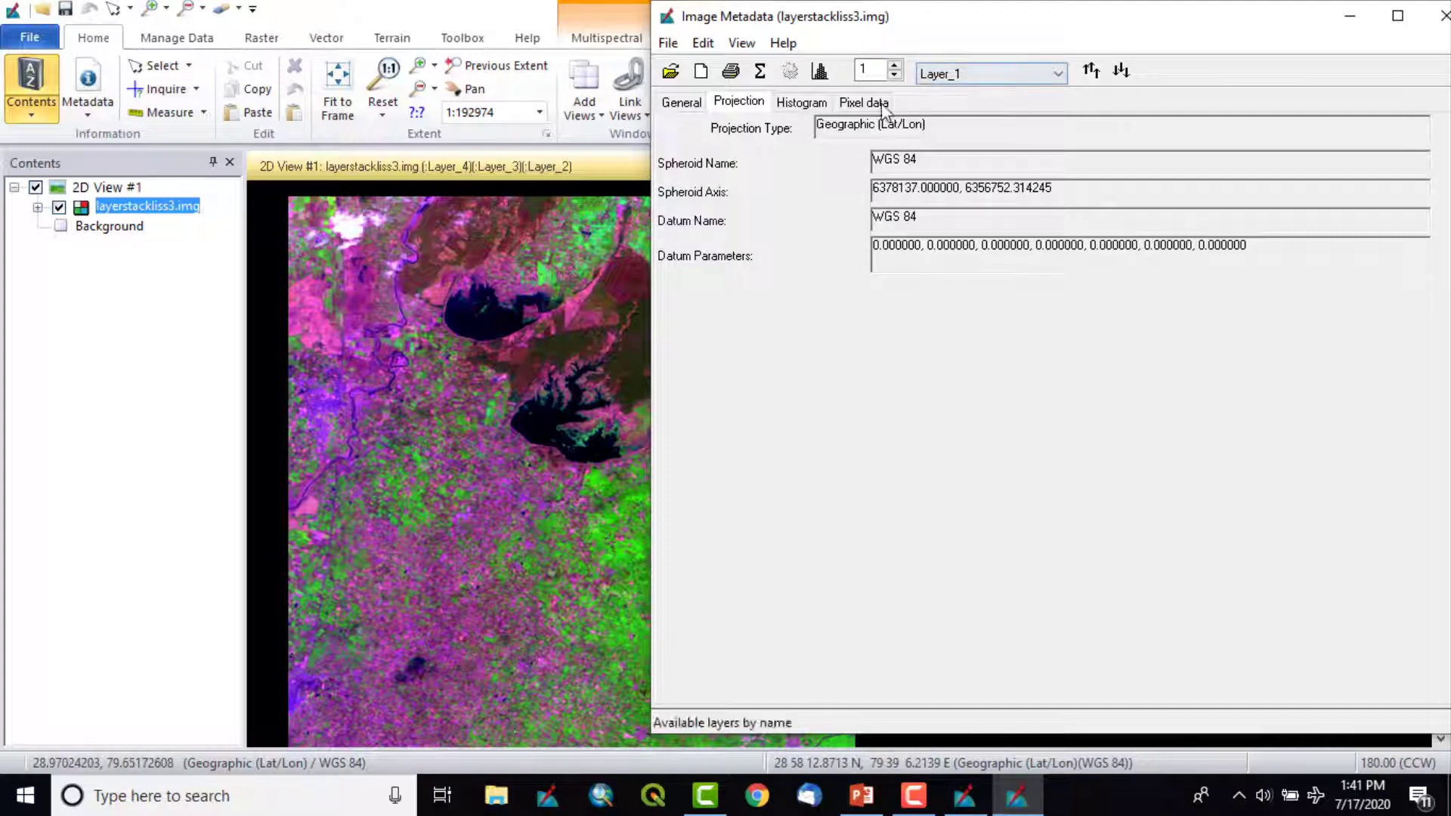
click(800, 108)
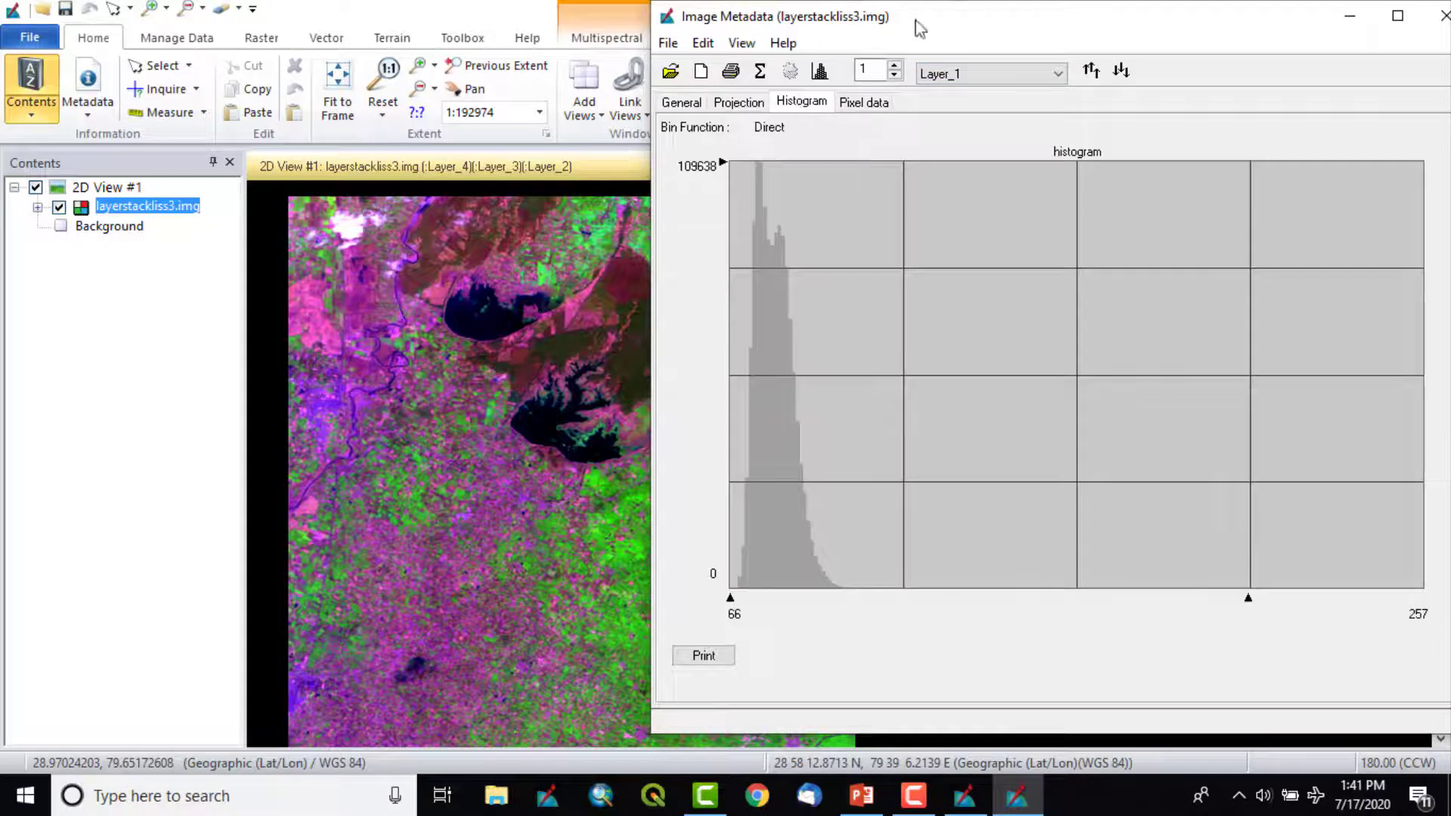
drag(968, 25, 817, 25)
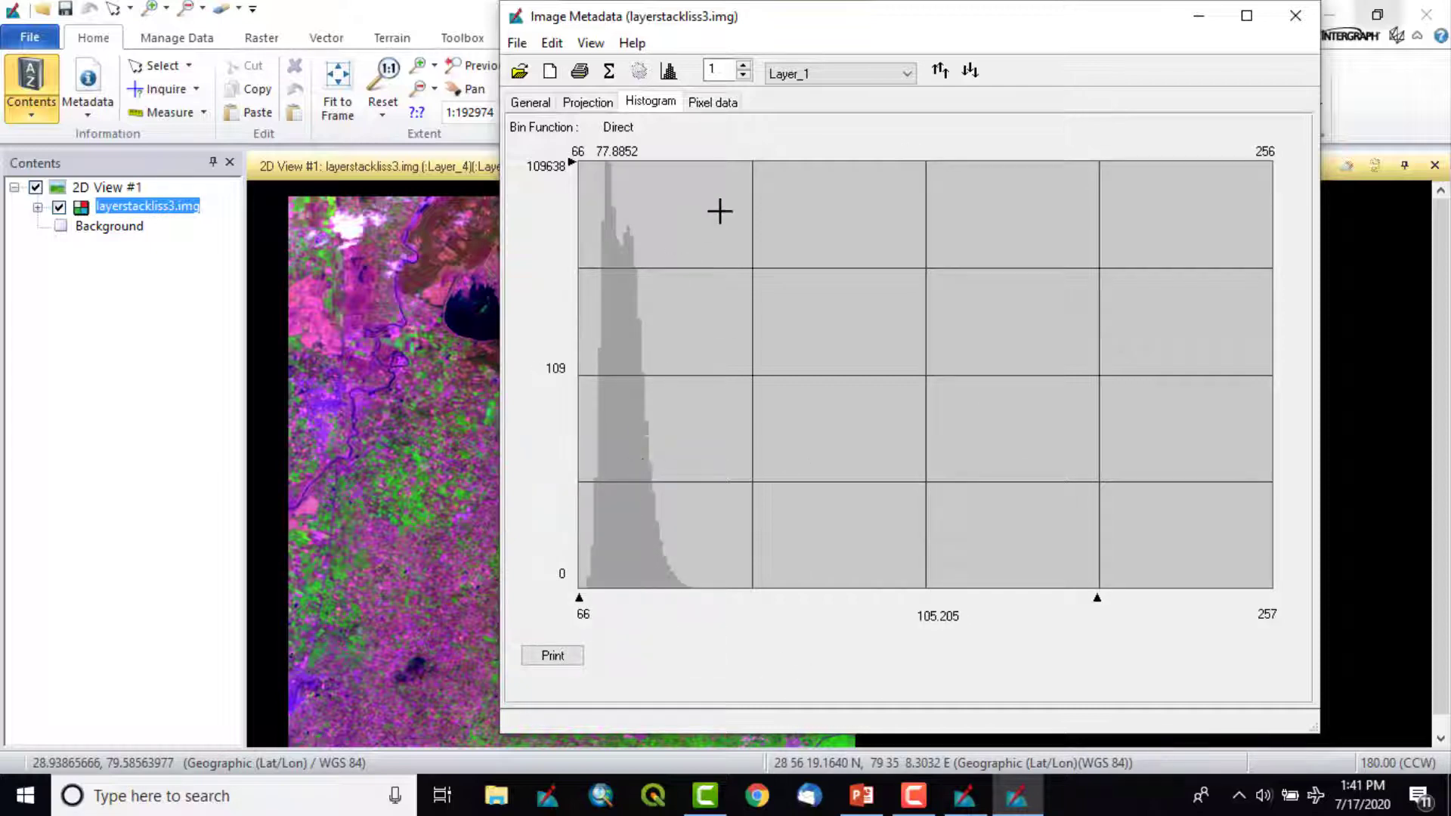
Step: View the histograms of Layer_2, Layer_3 and Layer_4 in turn, and return to the Layer_1 histogram
click(848, 73)
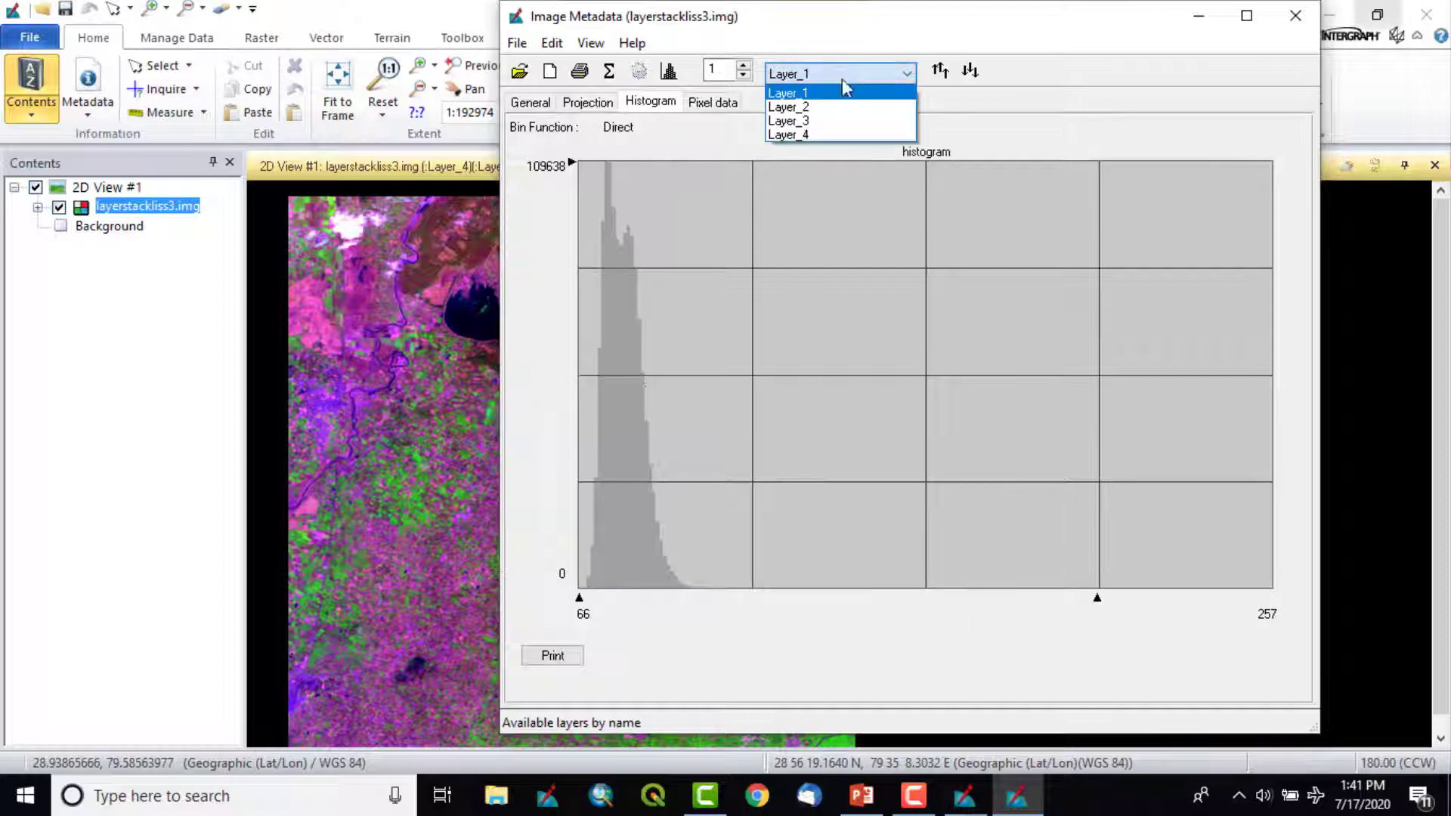
click(842, 107)
click(847, 74)
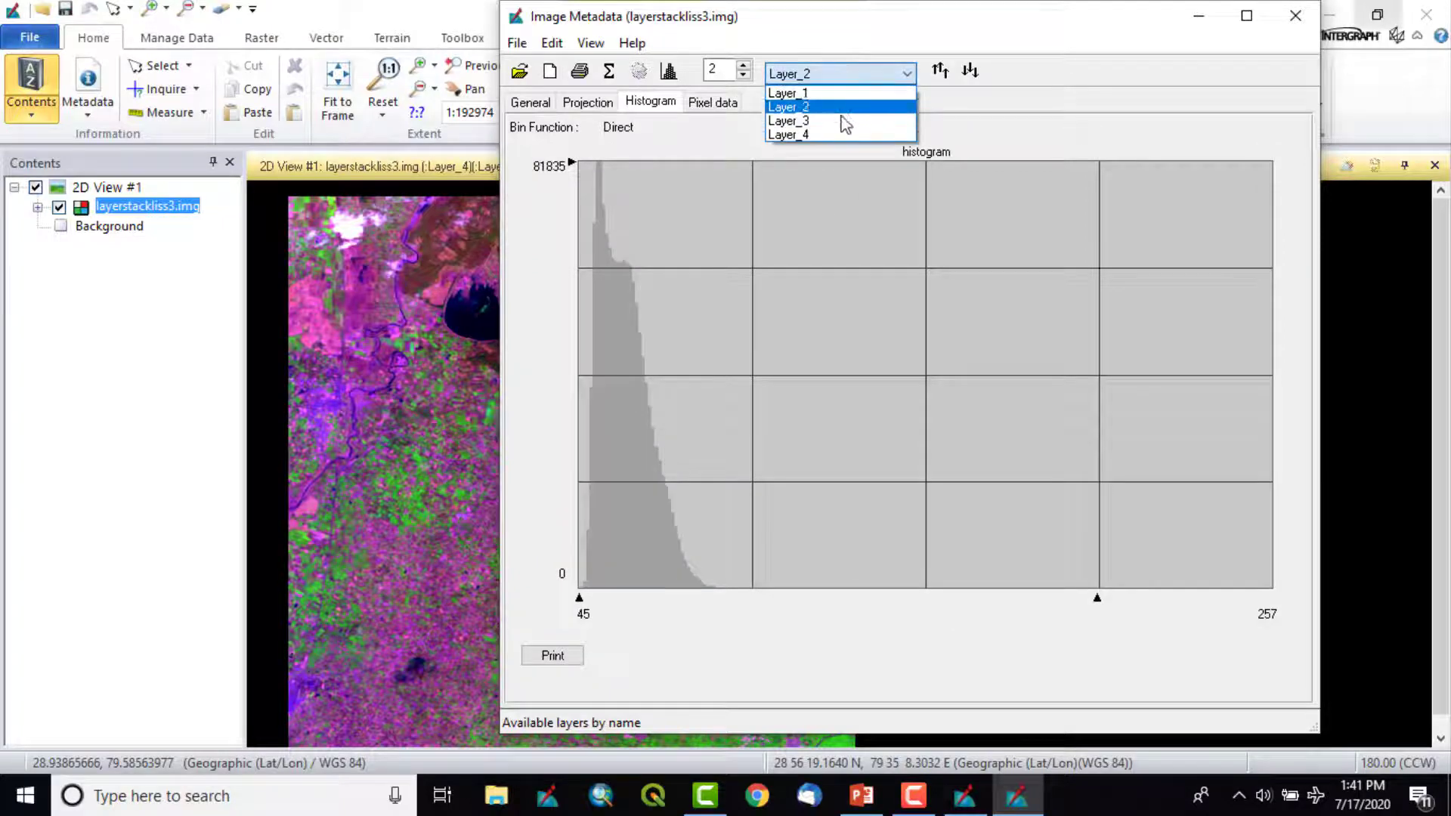
click(842, 121)
click(839, 73)
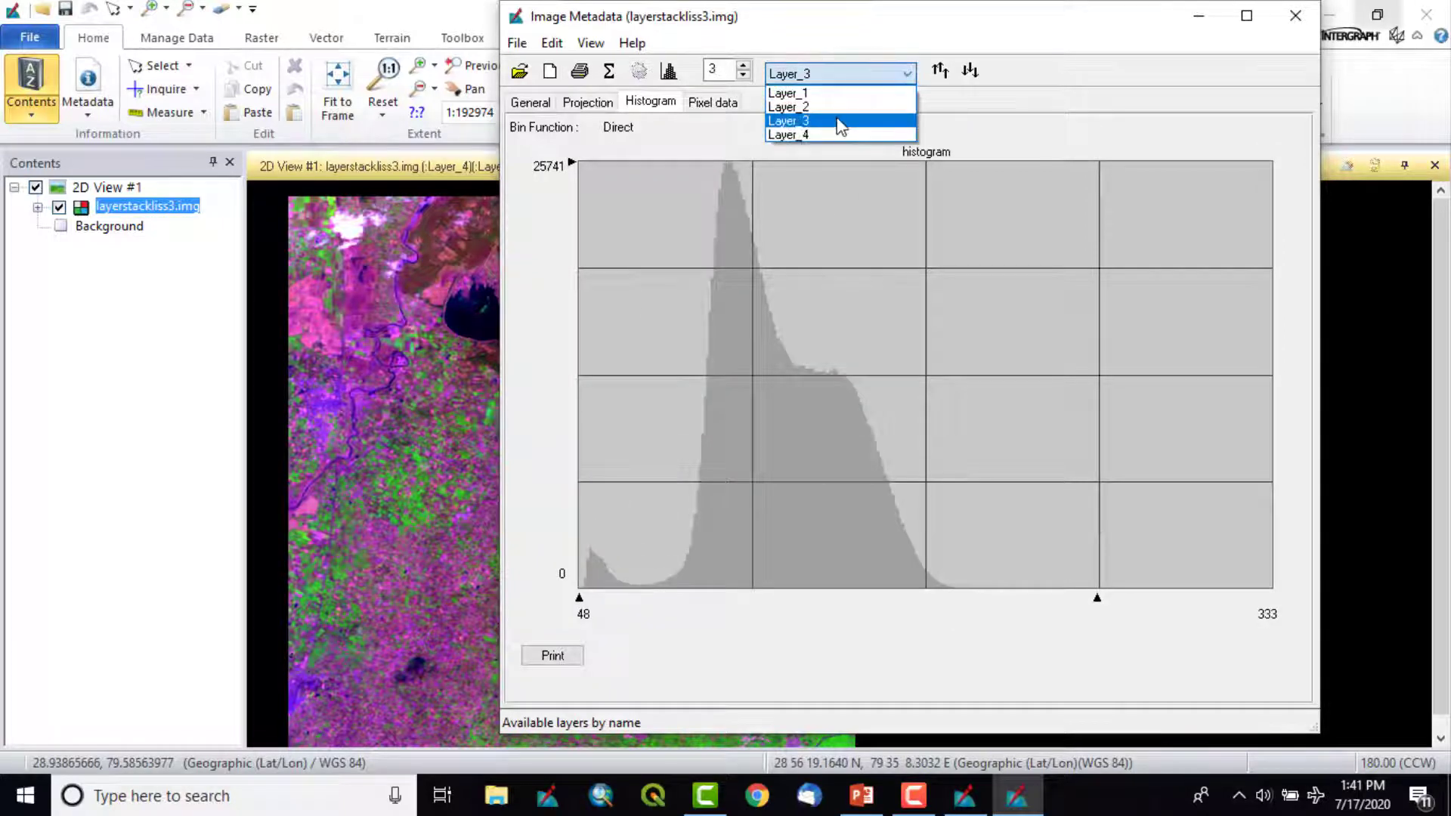
click(837, 134)
click(839, 74)
click(802, 94)
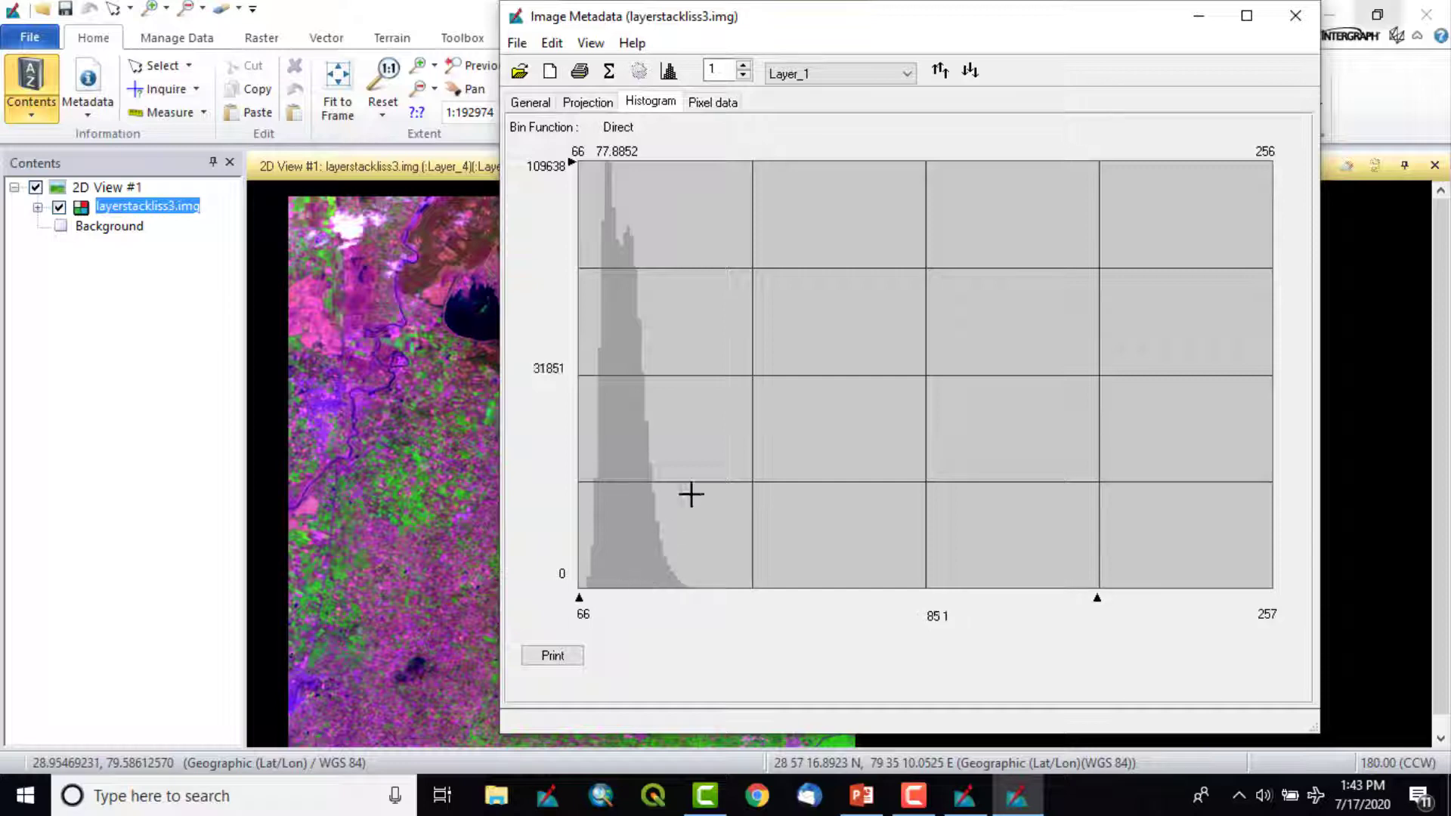
Step: Go through the histograms from Layer_2 to Layer_4 once more to compare their distributions
click(834, 73)
click(823, 119)
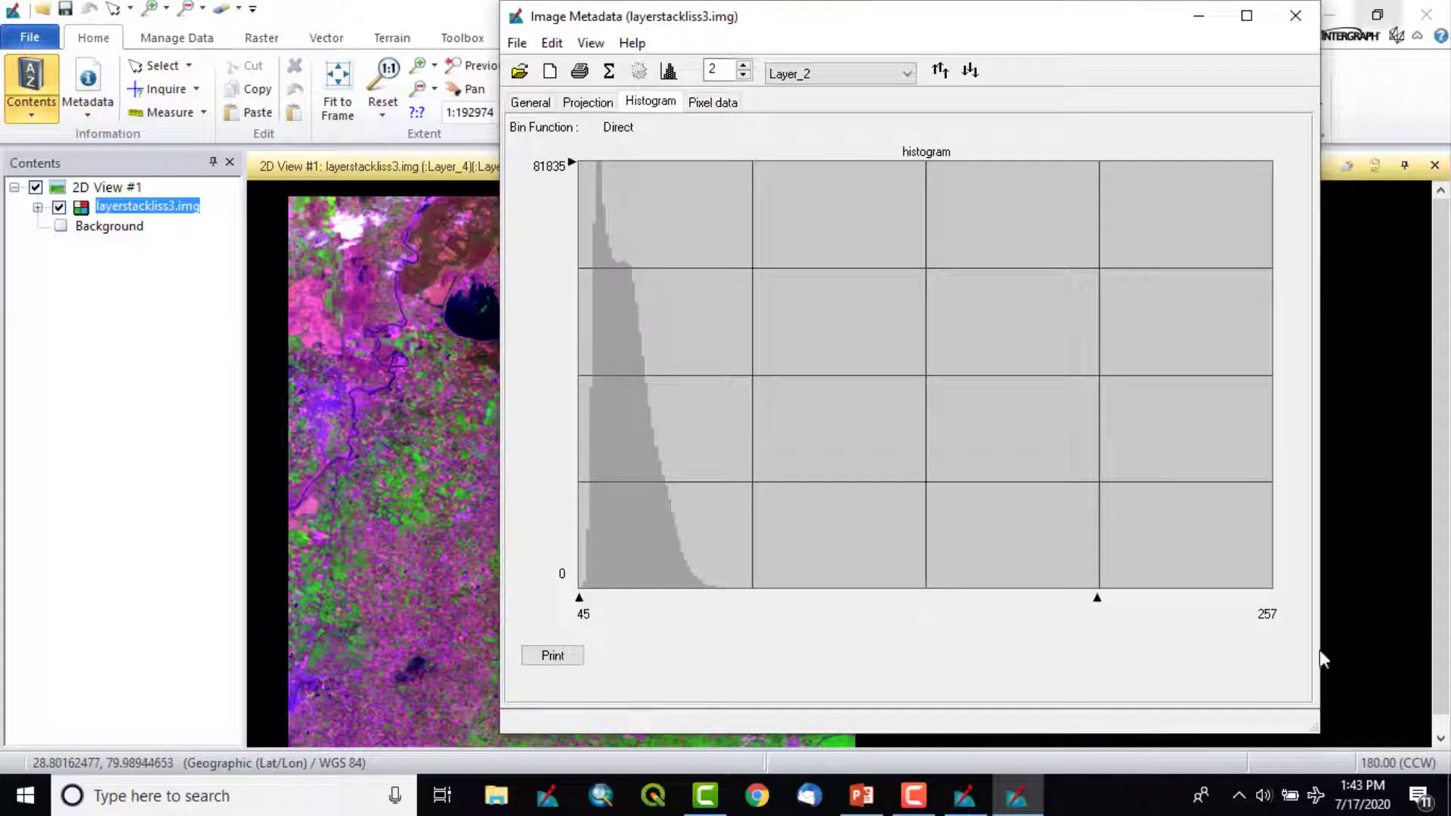
click(906, 73)
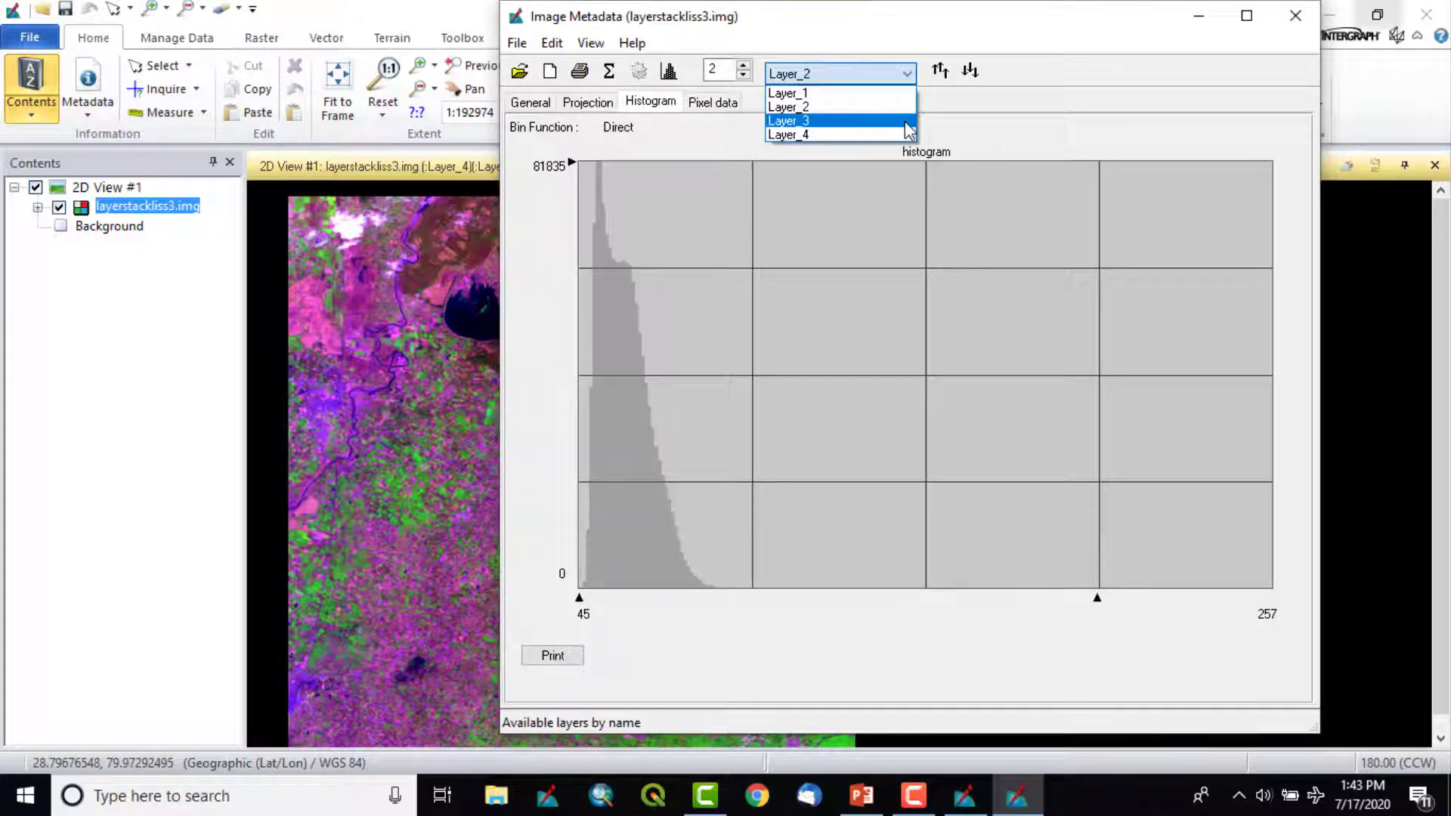
click(900, 121)
click(899, 81)
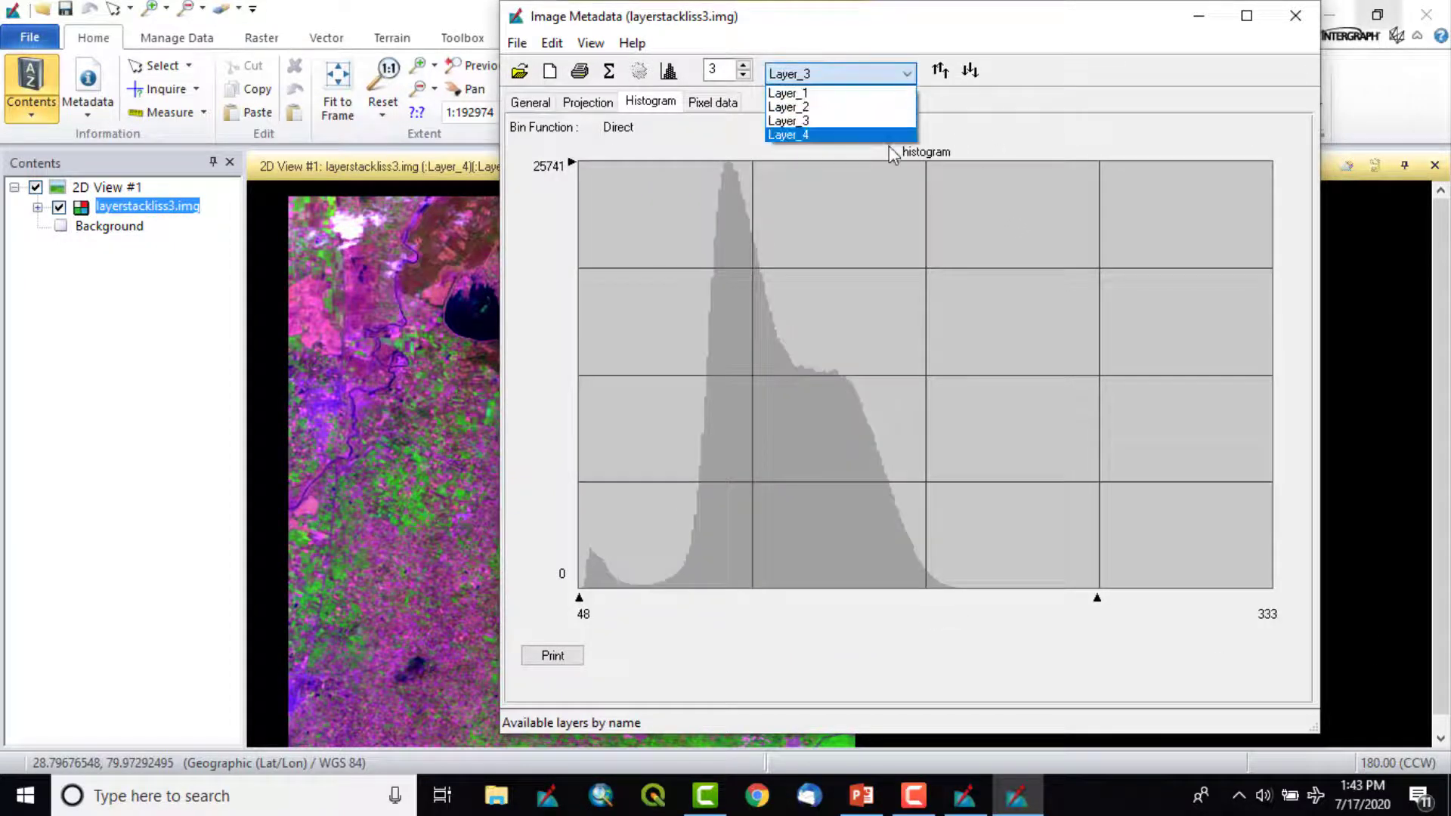
click(888, 138)
Step: Alternate between the Layer_3 and Layer_4 histograms by decreasing and increasing the layer number, and step back down to Layer_1
click(970, 71)
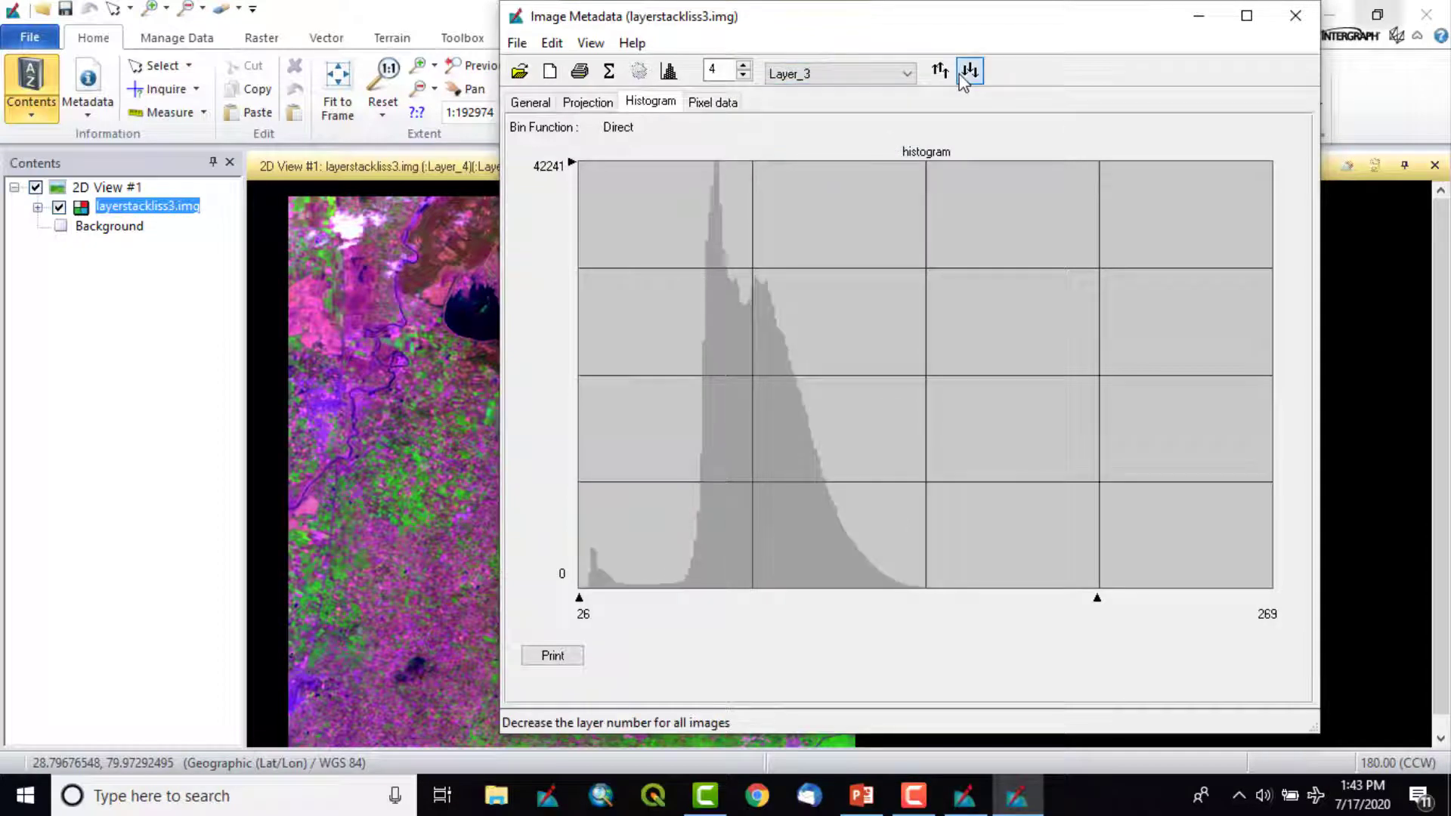
click(940, 70)
click(970, 71)
click(940, 70)
click(969, 71)
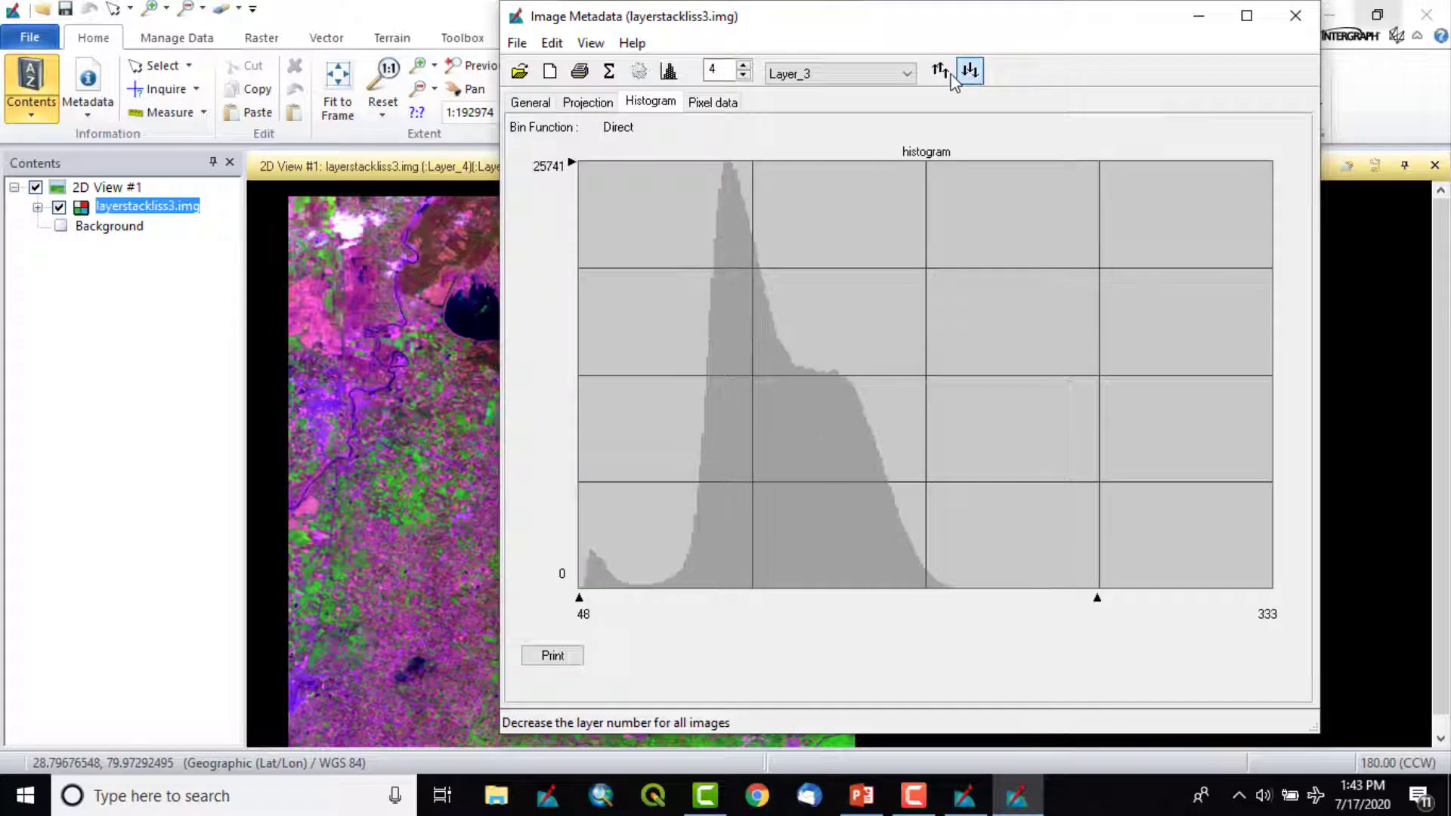
click(941, 70)
click(970, 71)
click(941, 70)
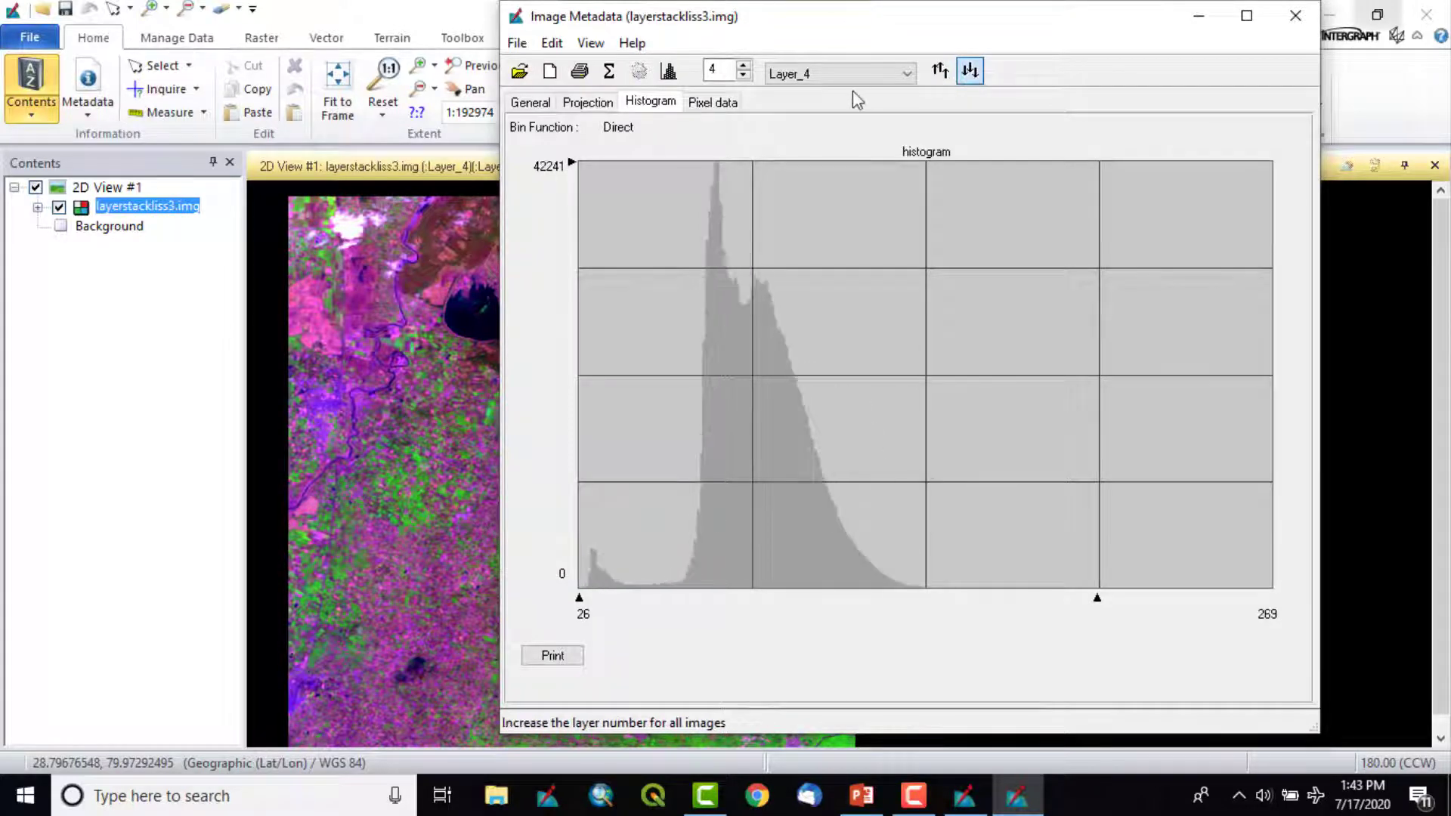
click(744, 76)
click(744, 76)
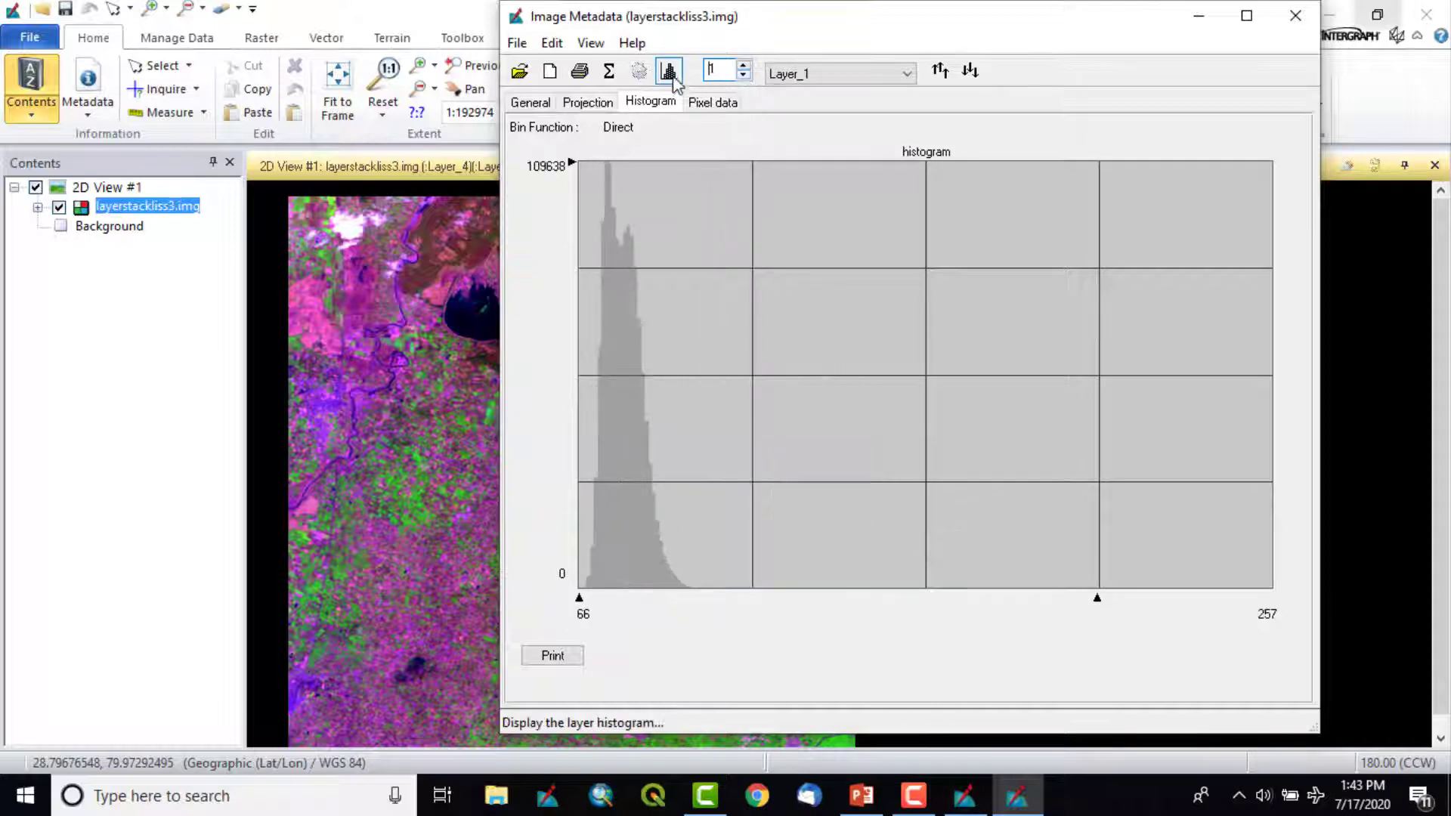
Step: Display the Layer_1 histogram in its own window and close that window again
click(671, 74)
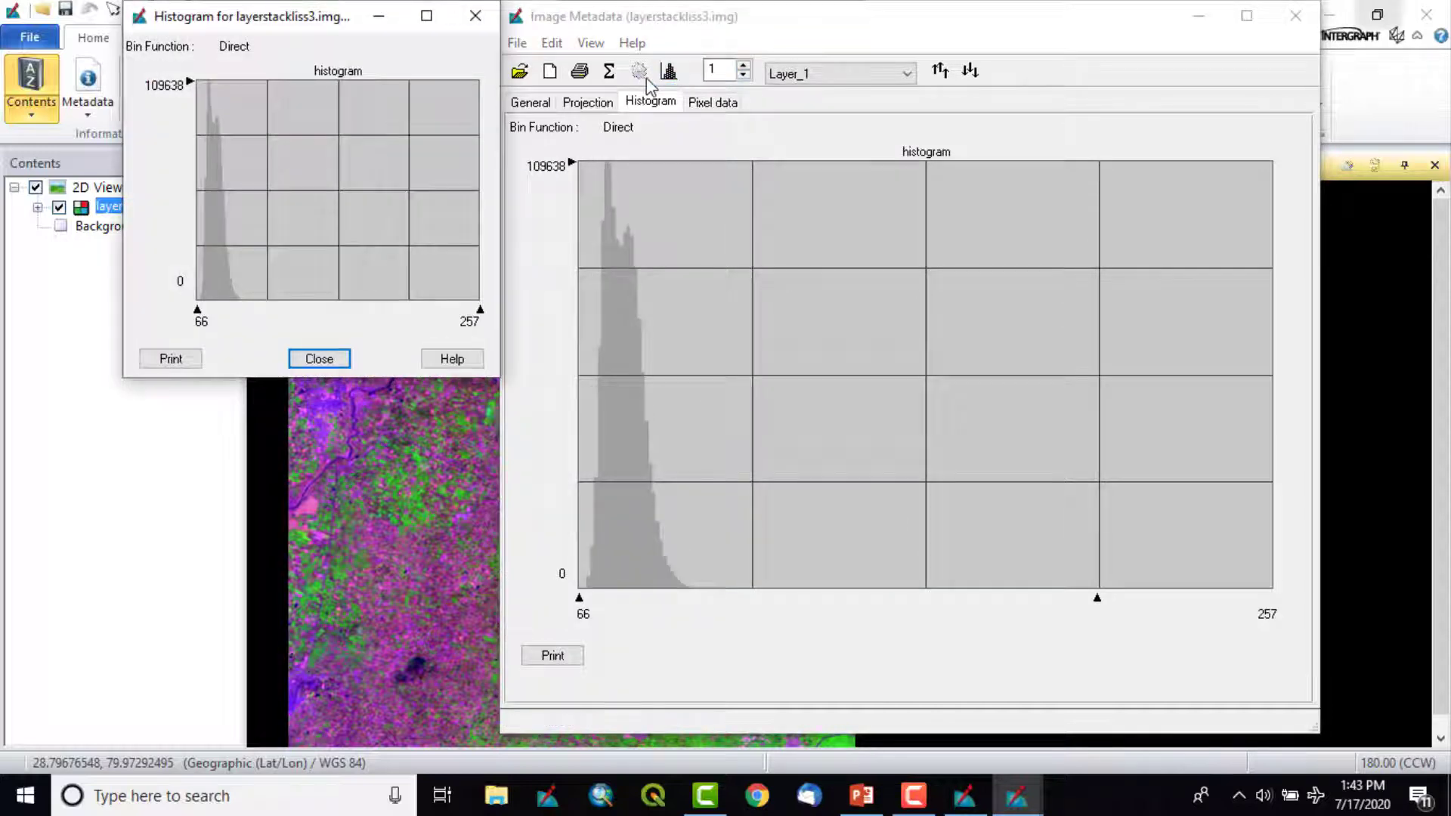
click(476, 16)
click(745, 174)
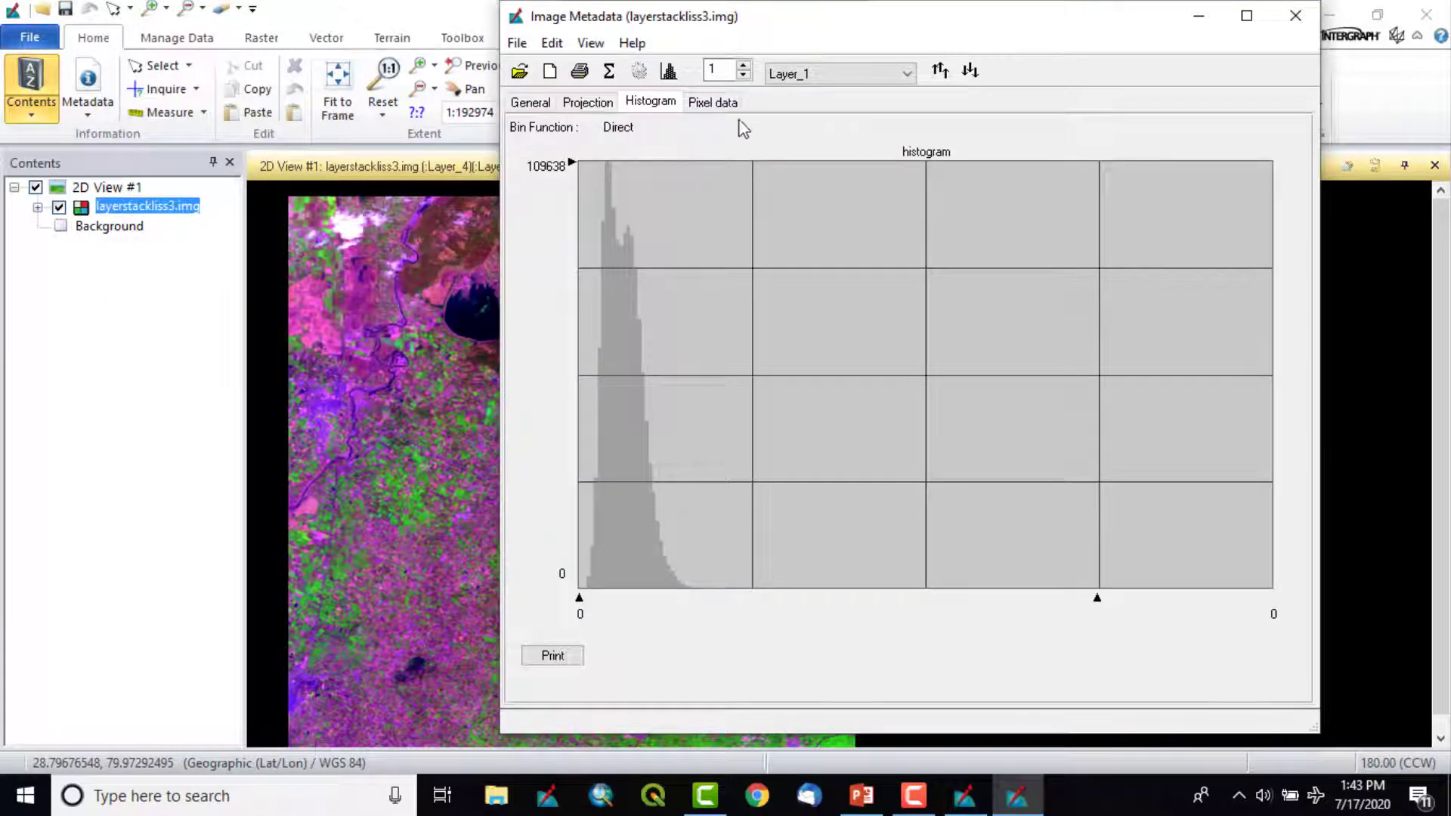
Step: Show the pixel data of Layer_1 in a maximized metadata window, and restore the window so the image is partly visible
click(711, 104)
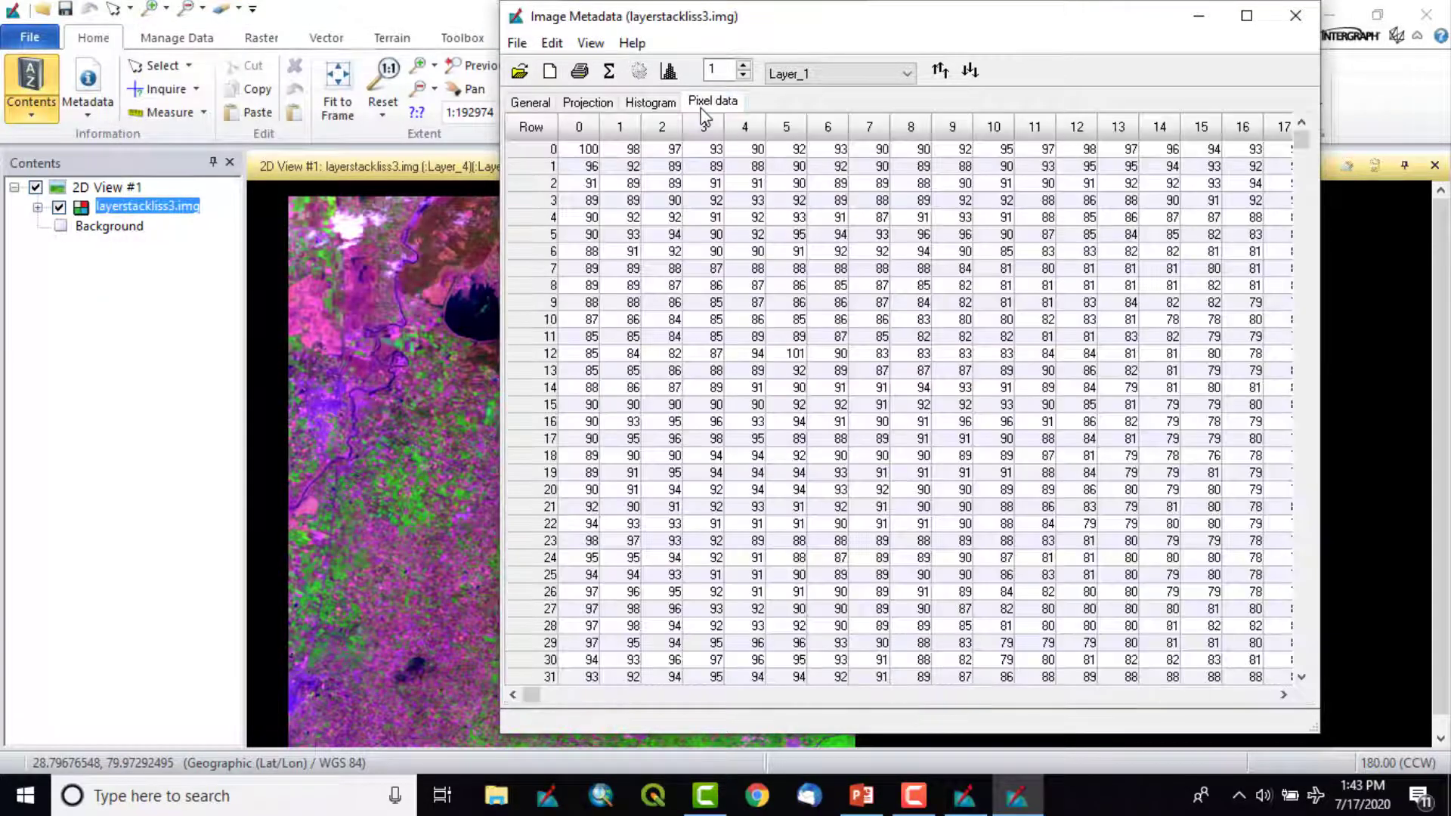
click(1245, 17)
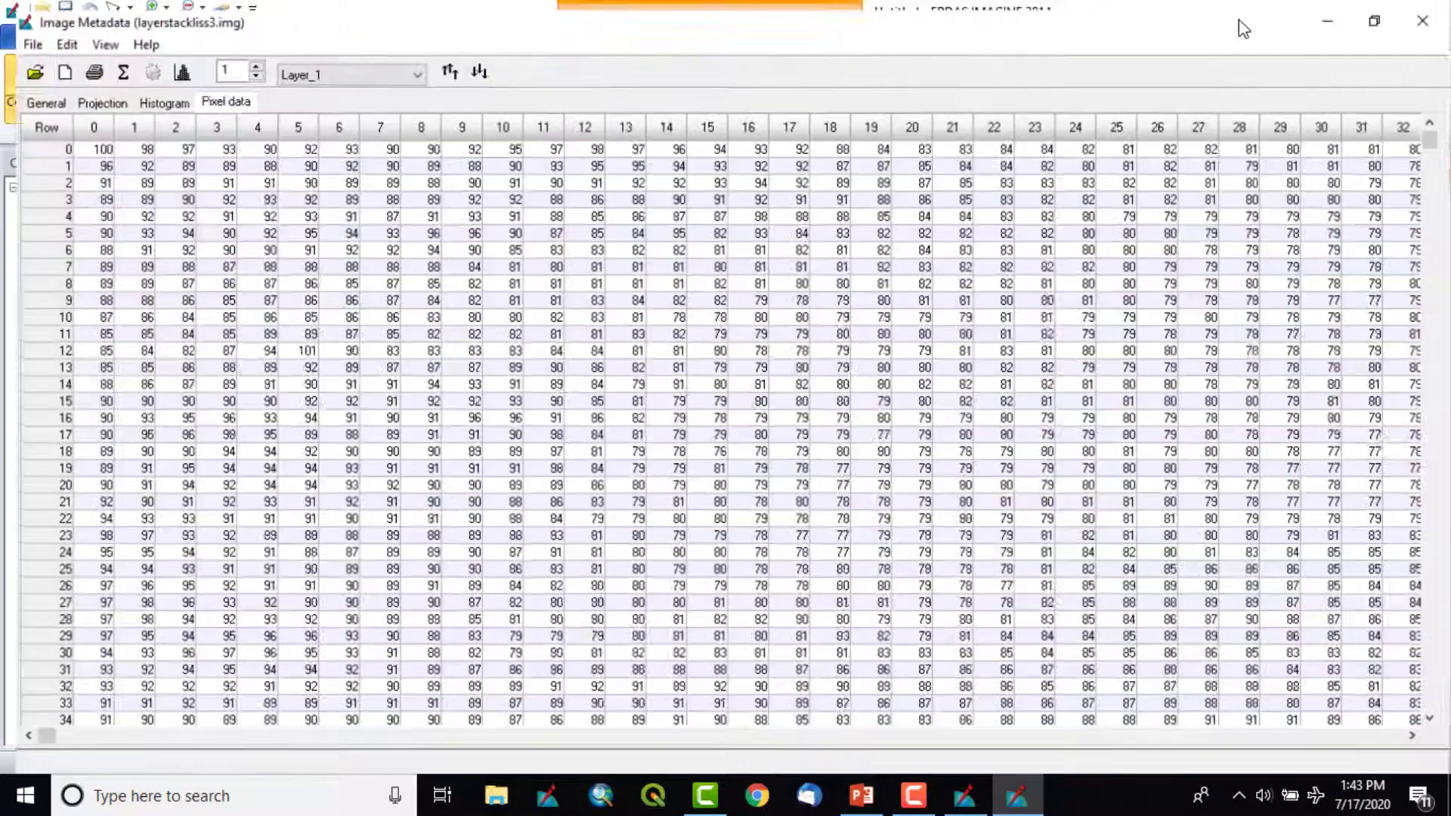
click(1377, 11)
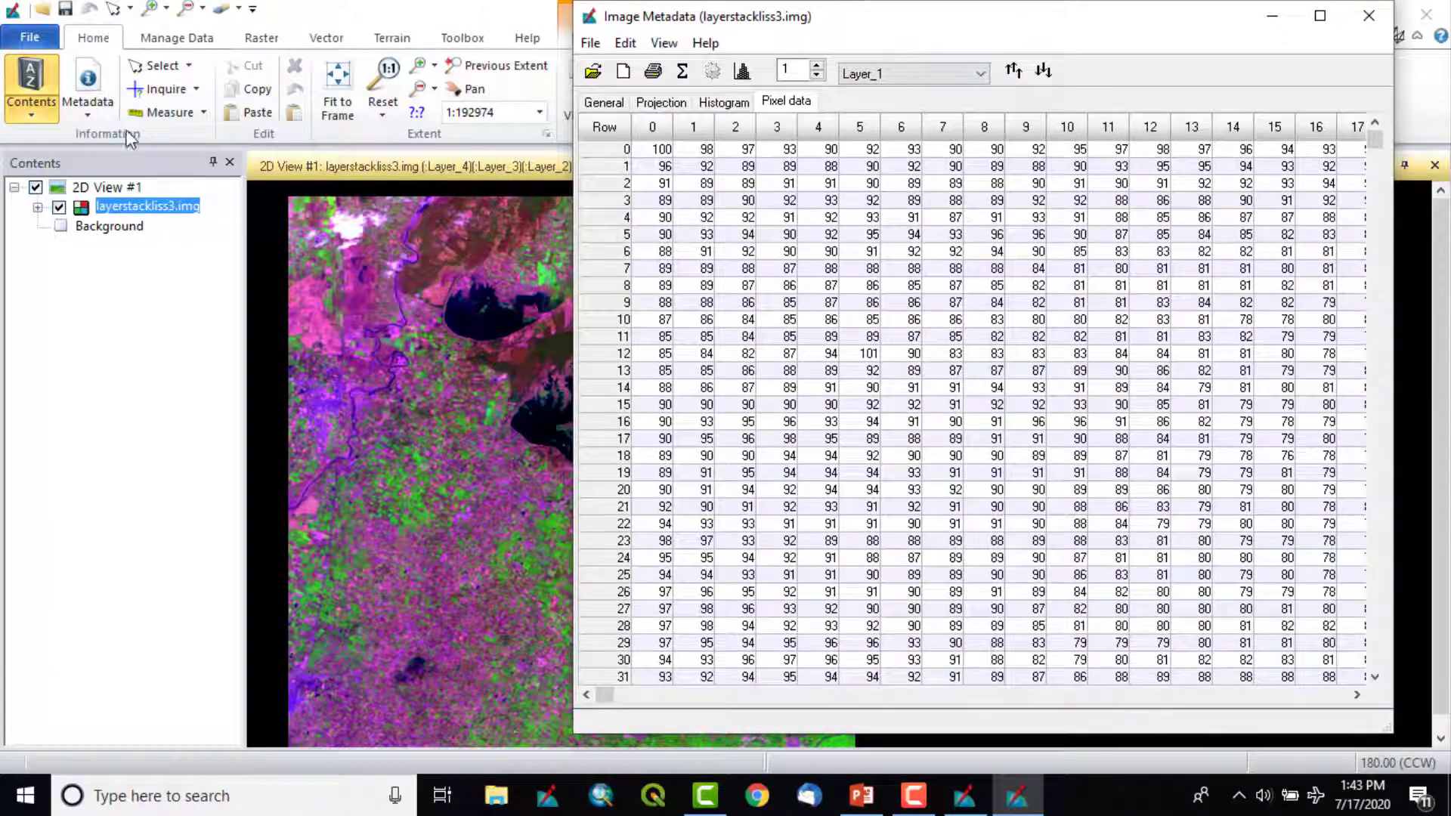
Step: Zoom in on the upper-left corner of the layerstackliss3.img image until its individual pixels can be distinguished
click(153, 9)
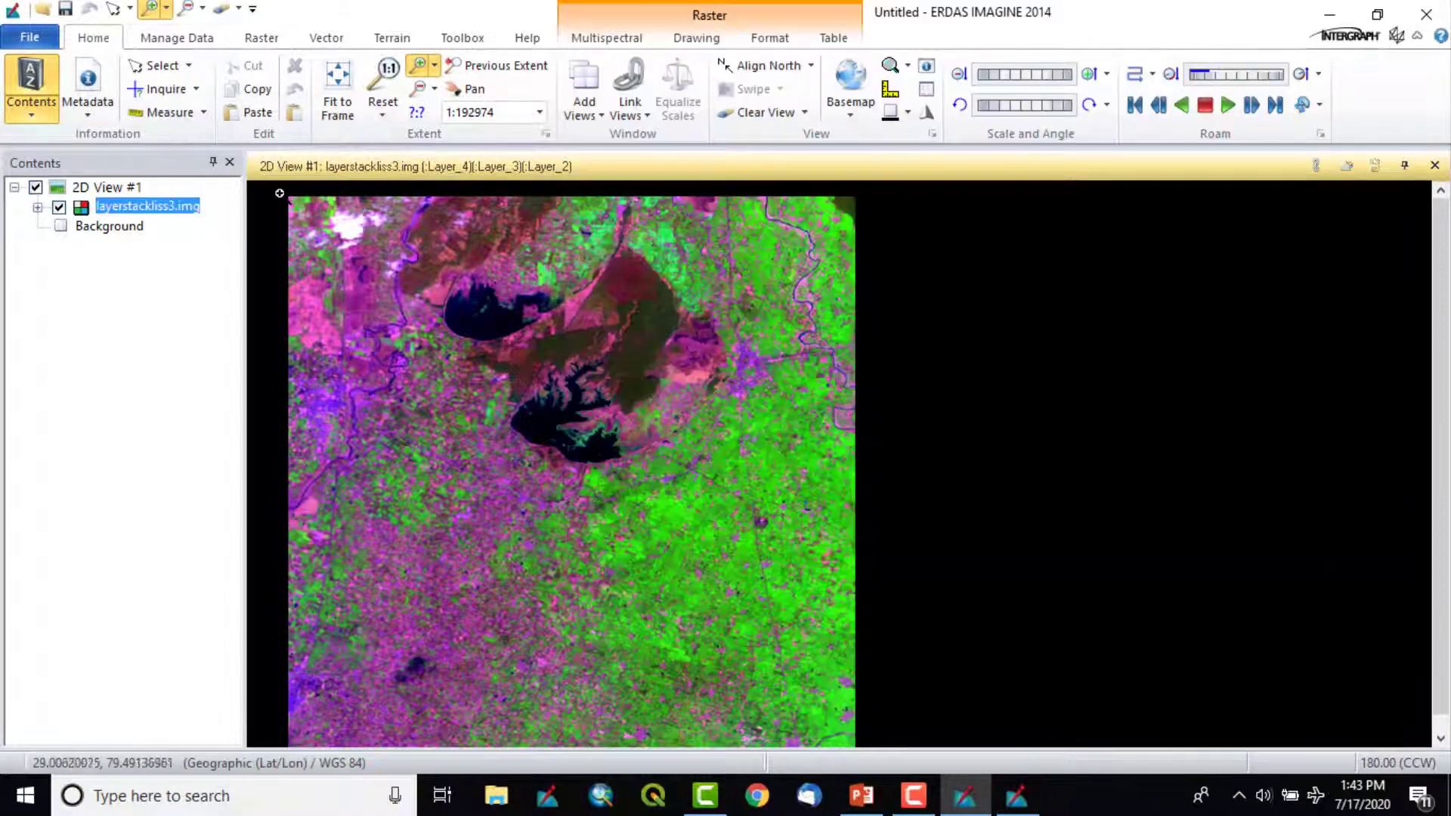
drag(279, 191, 347, 256)
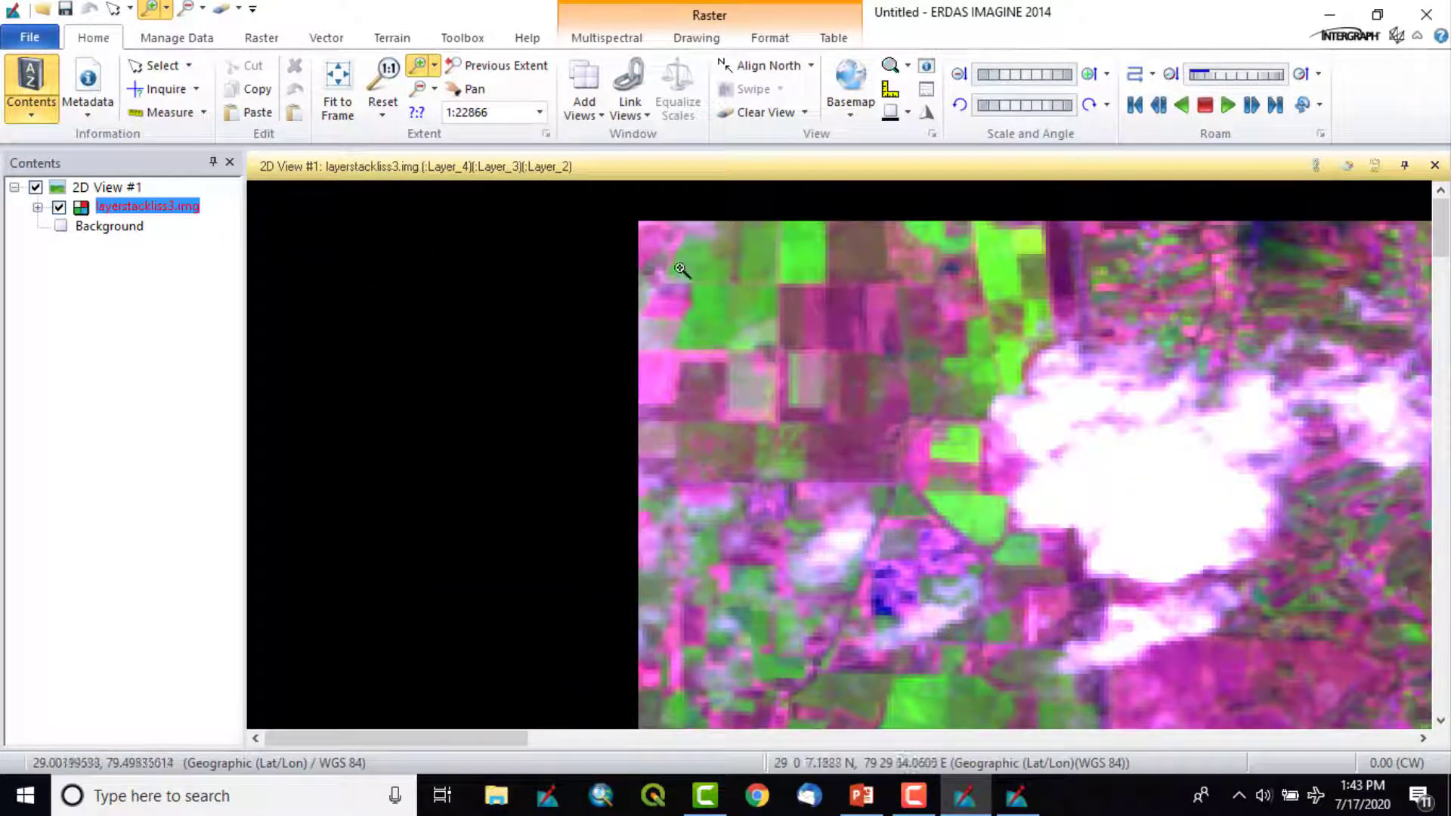
drag(637, 204, 789, 415)
drag(628, 210, 932, 557)
scroll(601, 418, down, 2)
scroll(598, 419, up, 5)
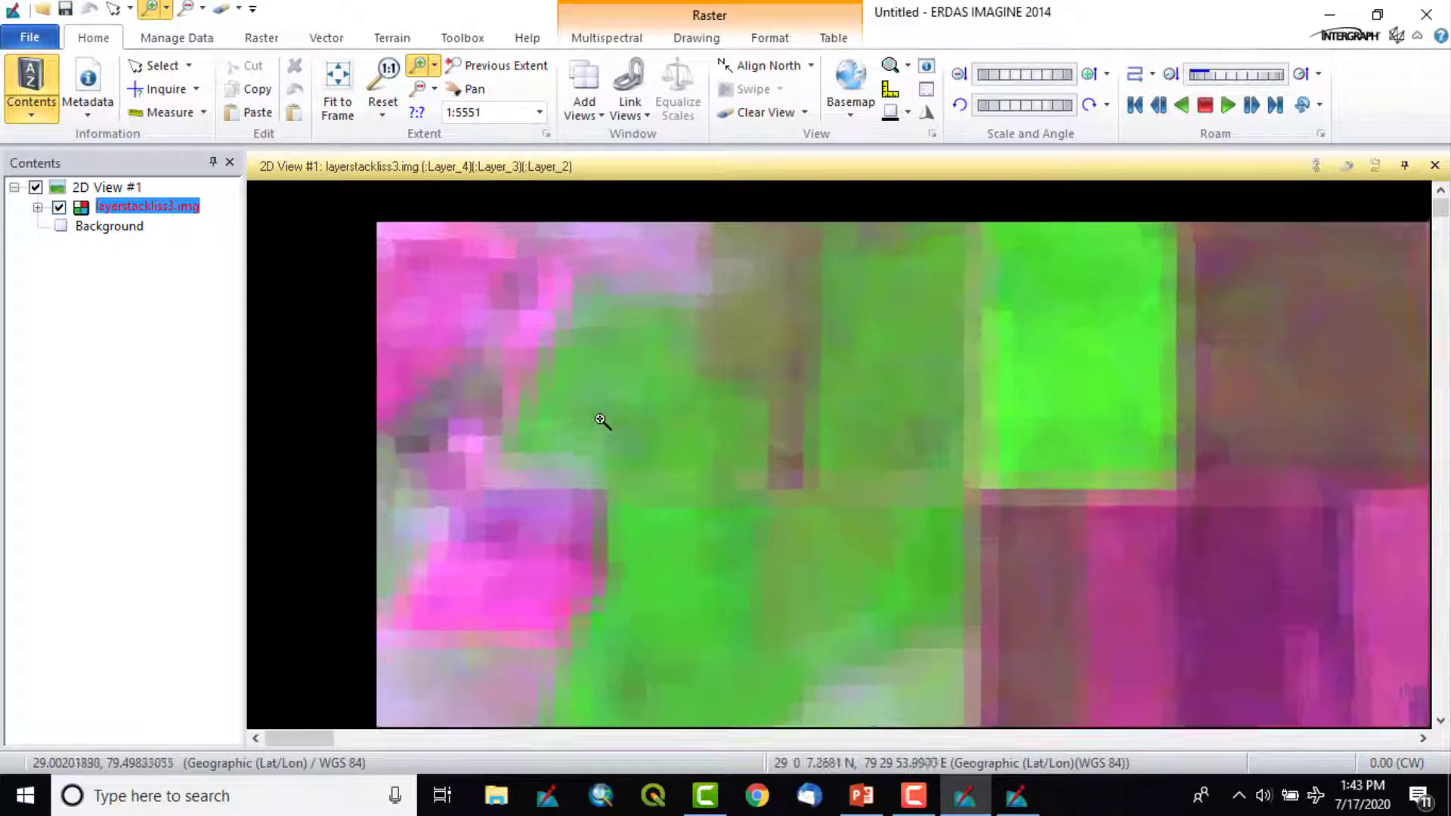
drag(592, 376, 894, 583)
scroll(794, 487, up, 2)
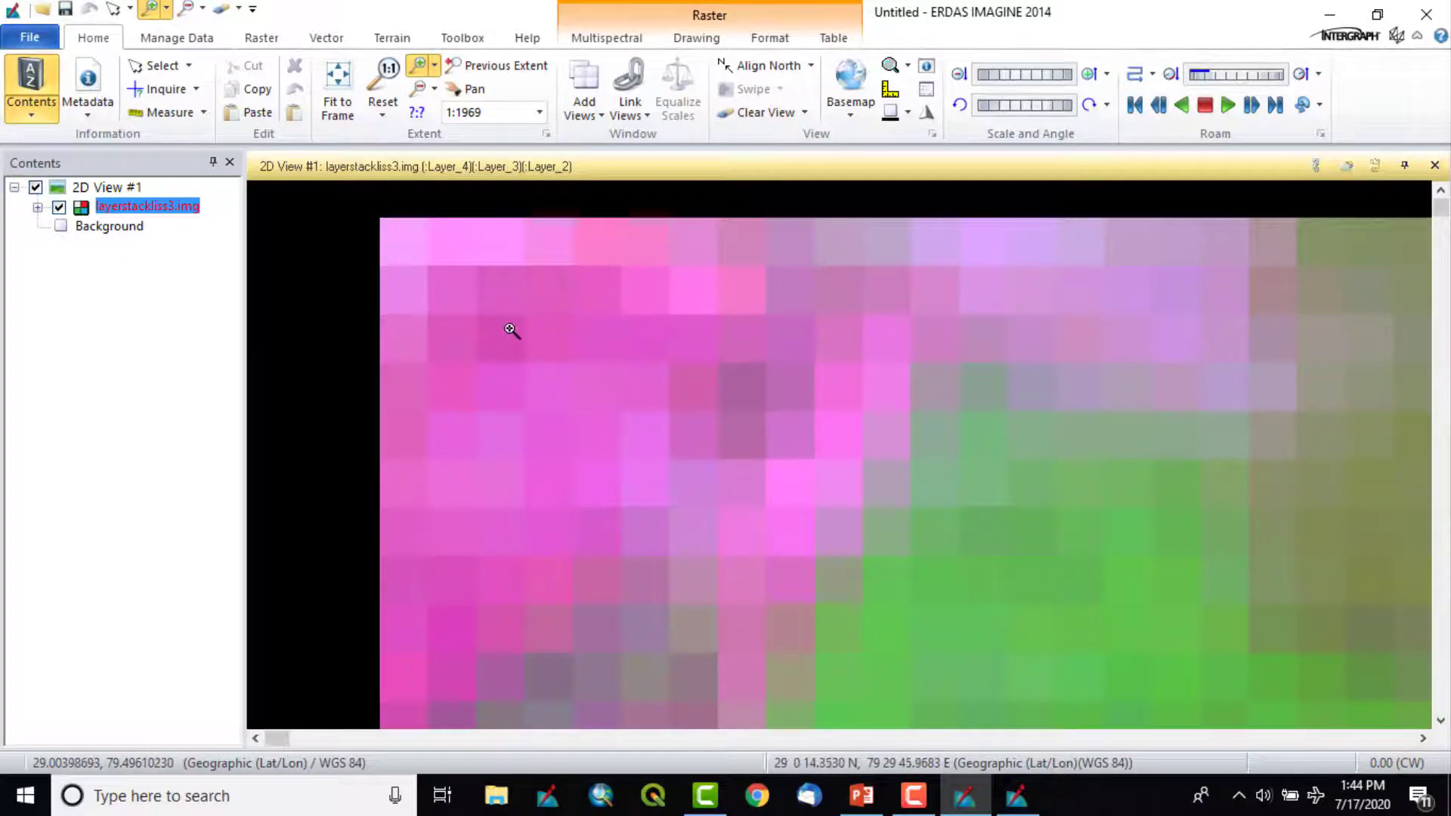
Step: Bring the metadata window back in front and compare the Layer_1 pixel values with the zoomed image corner
click(1017, 796)
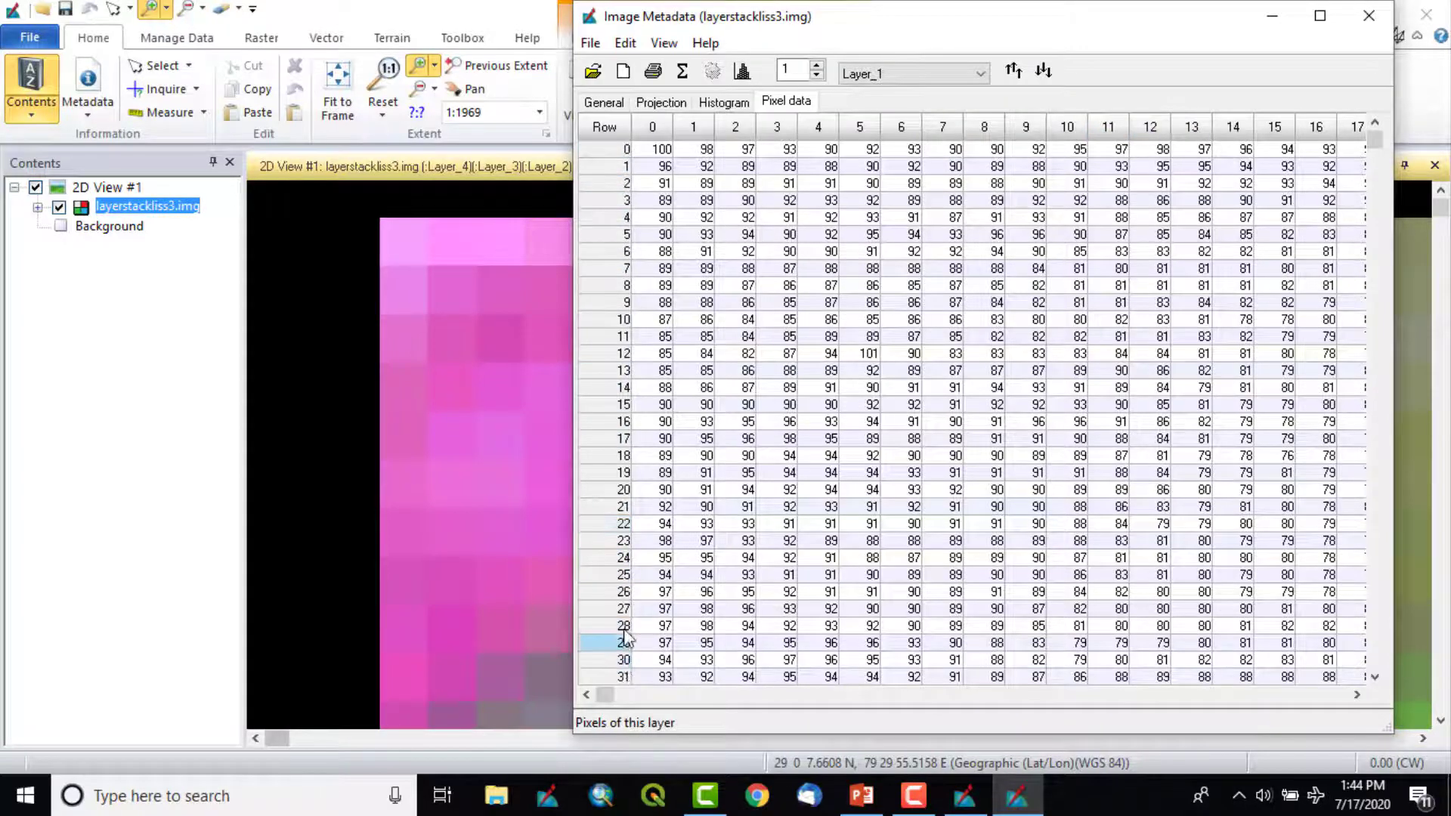
scroll(627, 611, down, 1)
scroll(626, 611, up, 1)
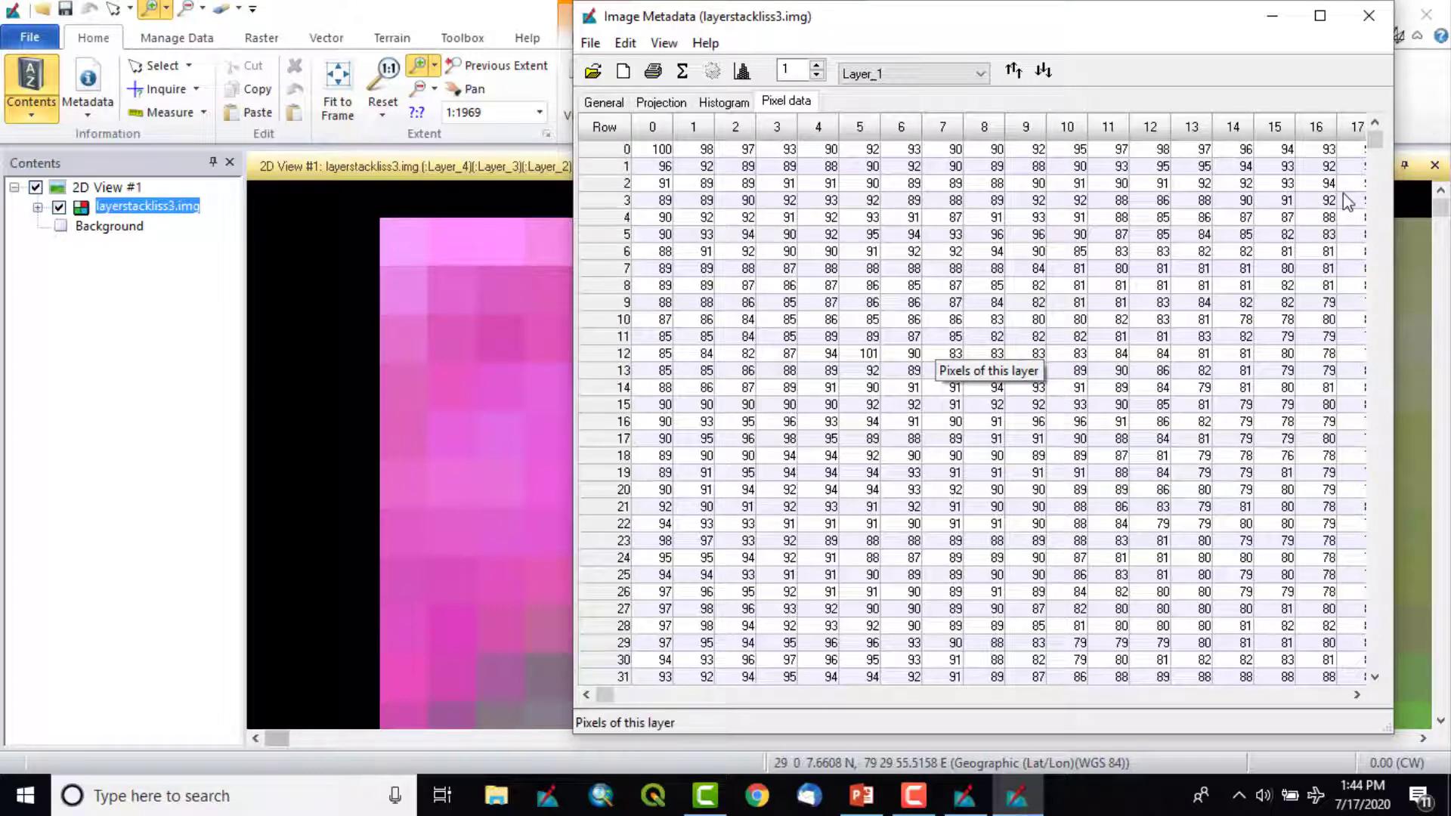
Step: Maximize the metadata window, browse further rows of the Layer_1 pixel values, and restore the window size
click(1320, 15)
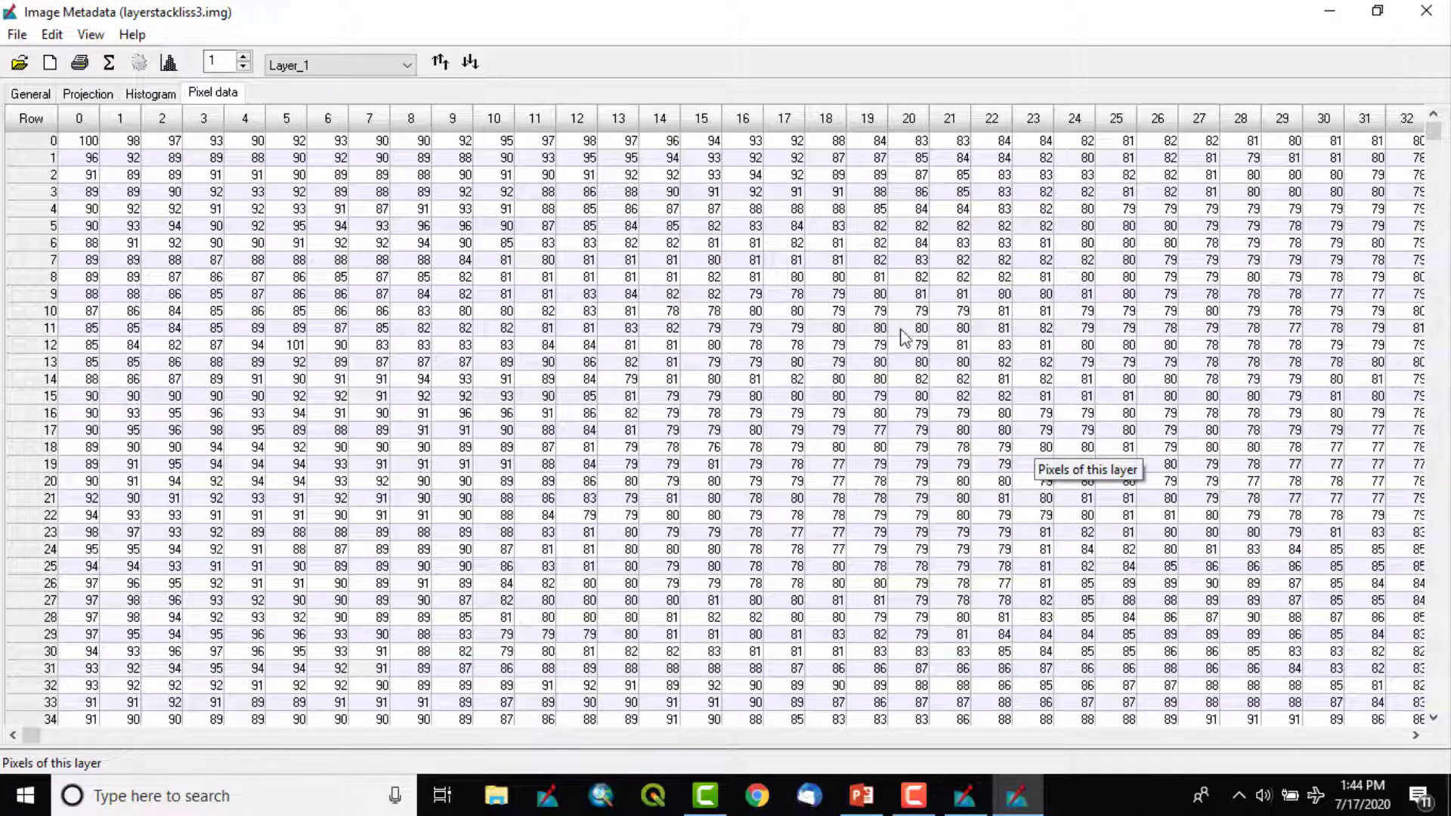
scroll(938, 327, down, 3)
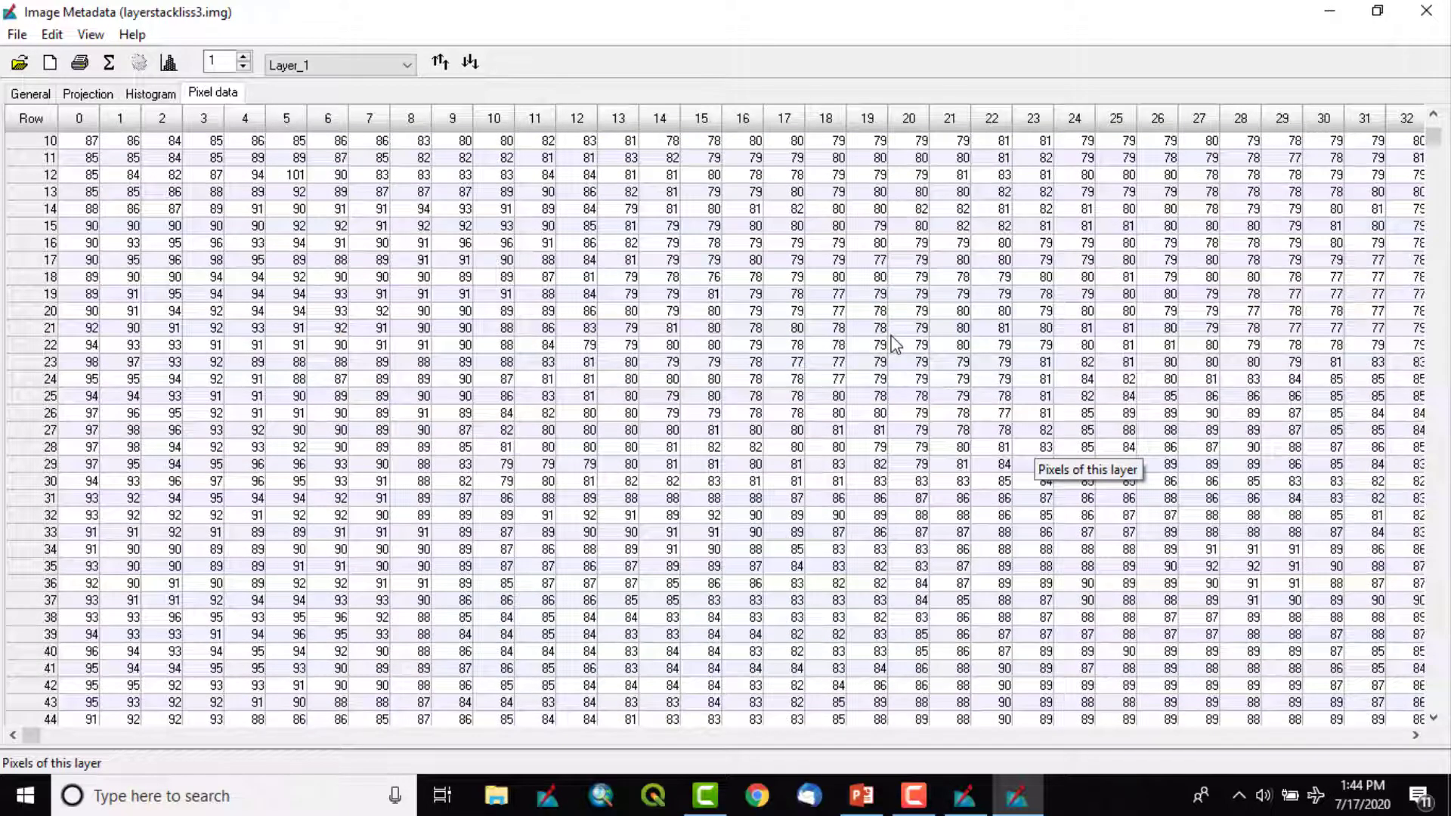
scroll(687, 323, down, 1)
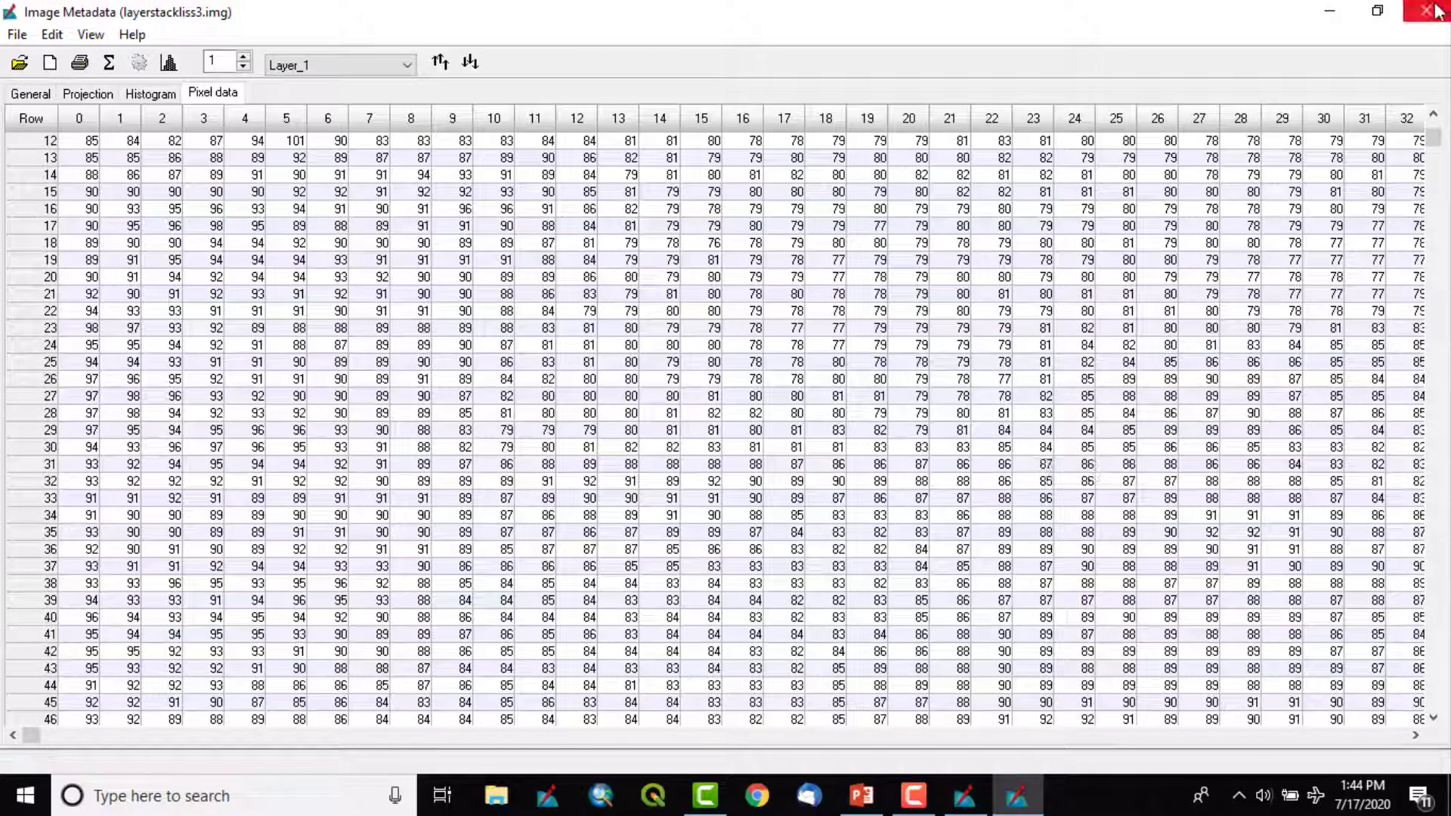
click(1377, 10)
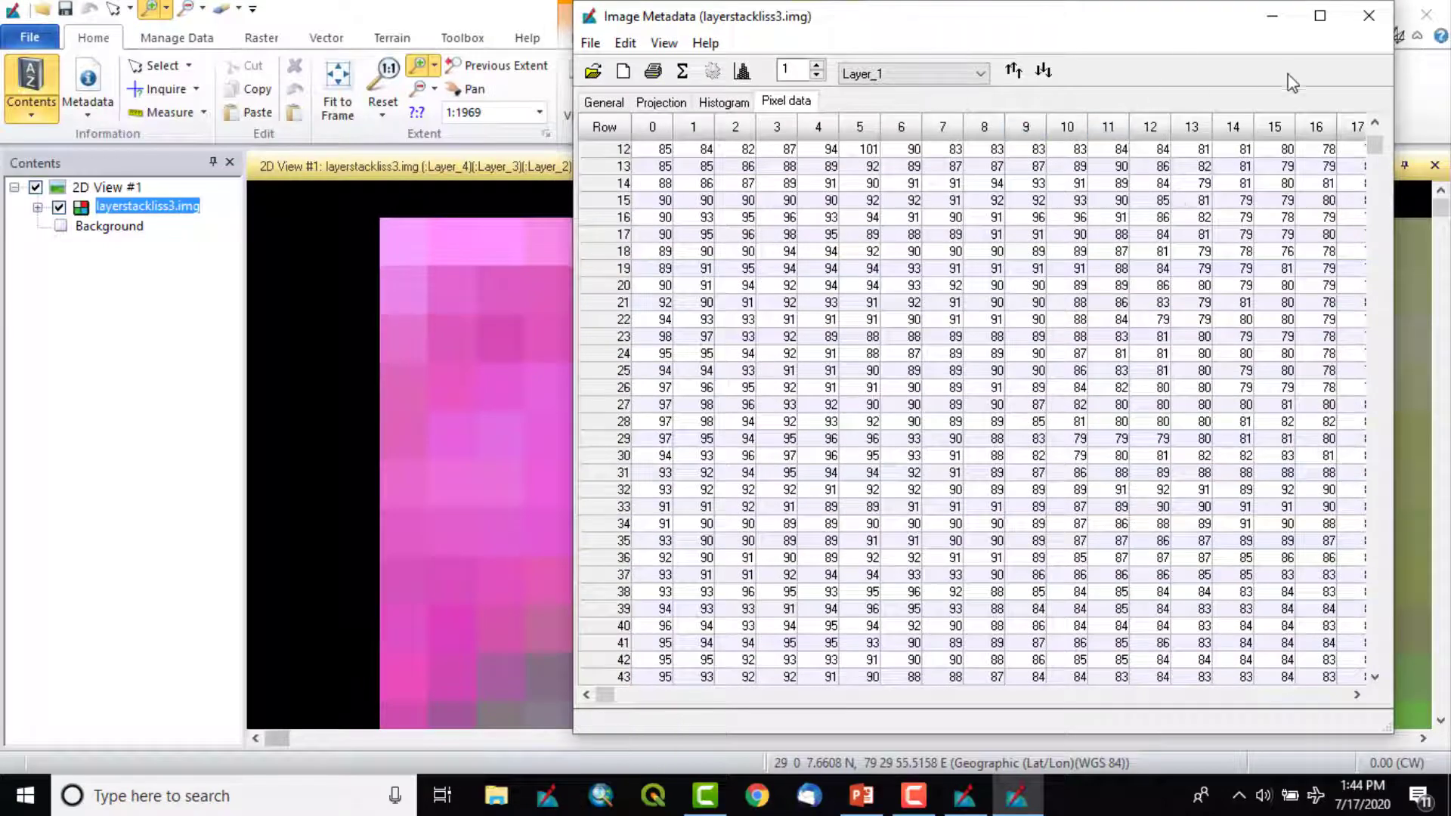
Step: Close the image metadata window and fit the whole layerstackliss3.img image in the view
click(1369, 15)
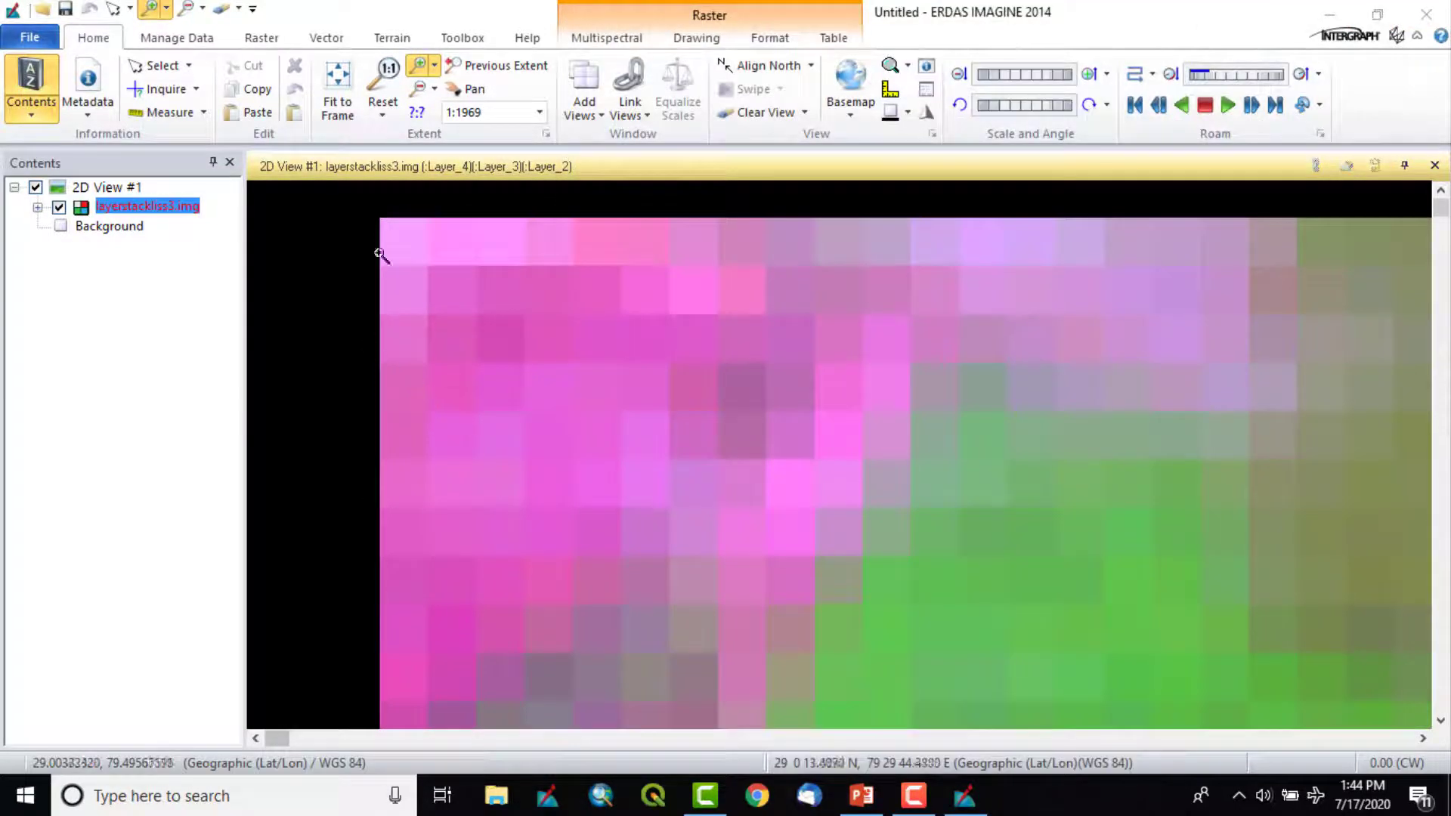
click(346, 106)
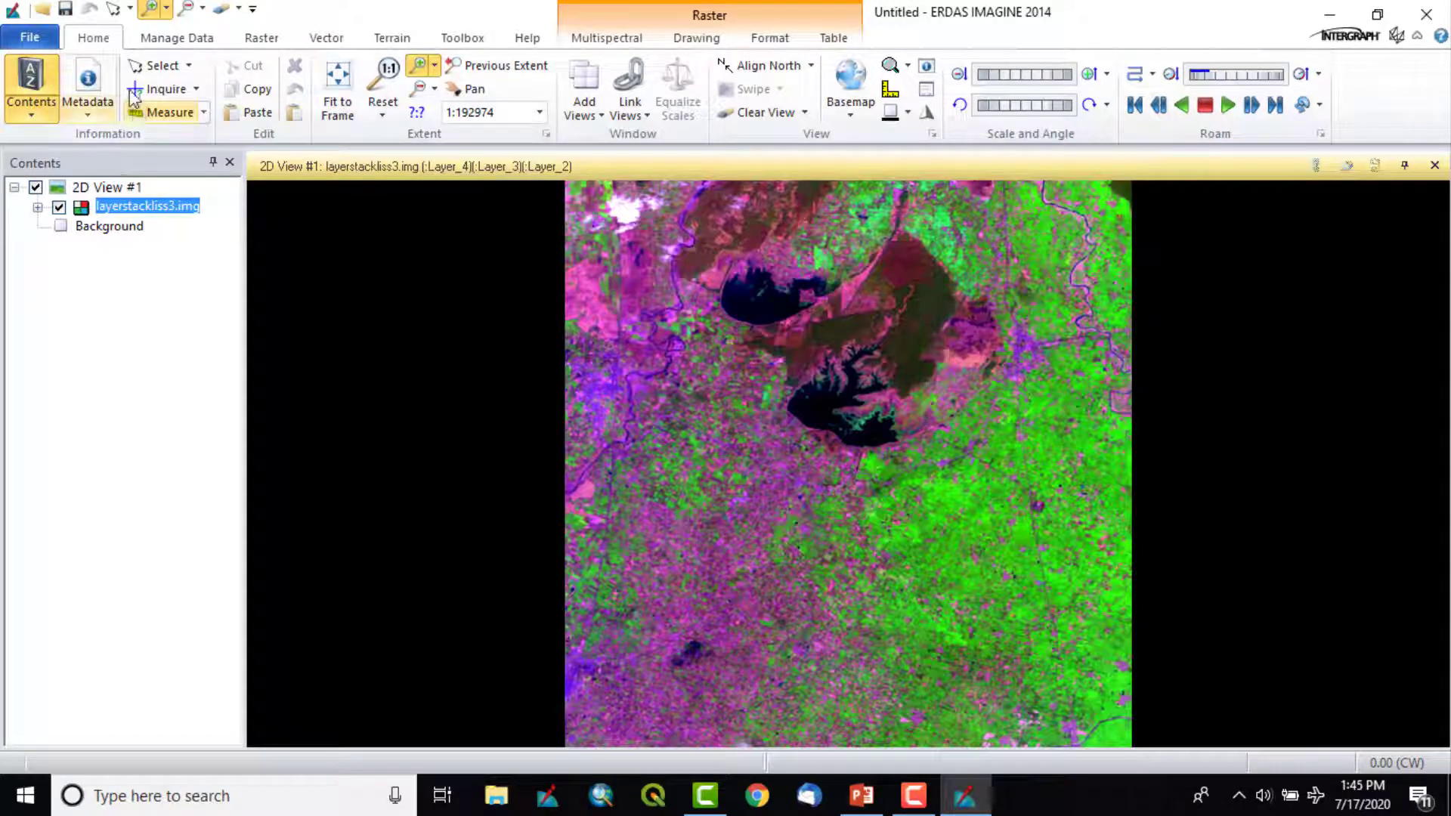
Step: Open the Inquire cursor, zoom in around it, and move it east along the pixels to read their coordinates and band values
click(179, 91)
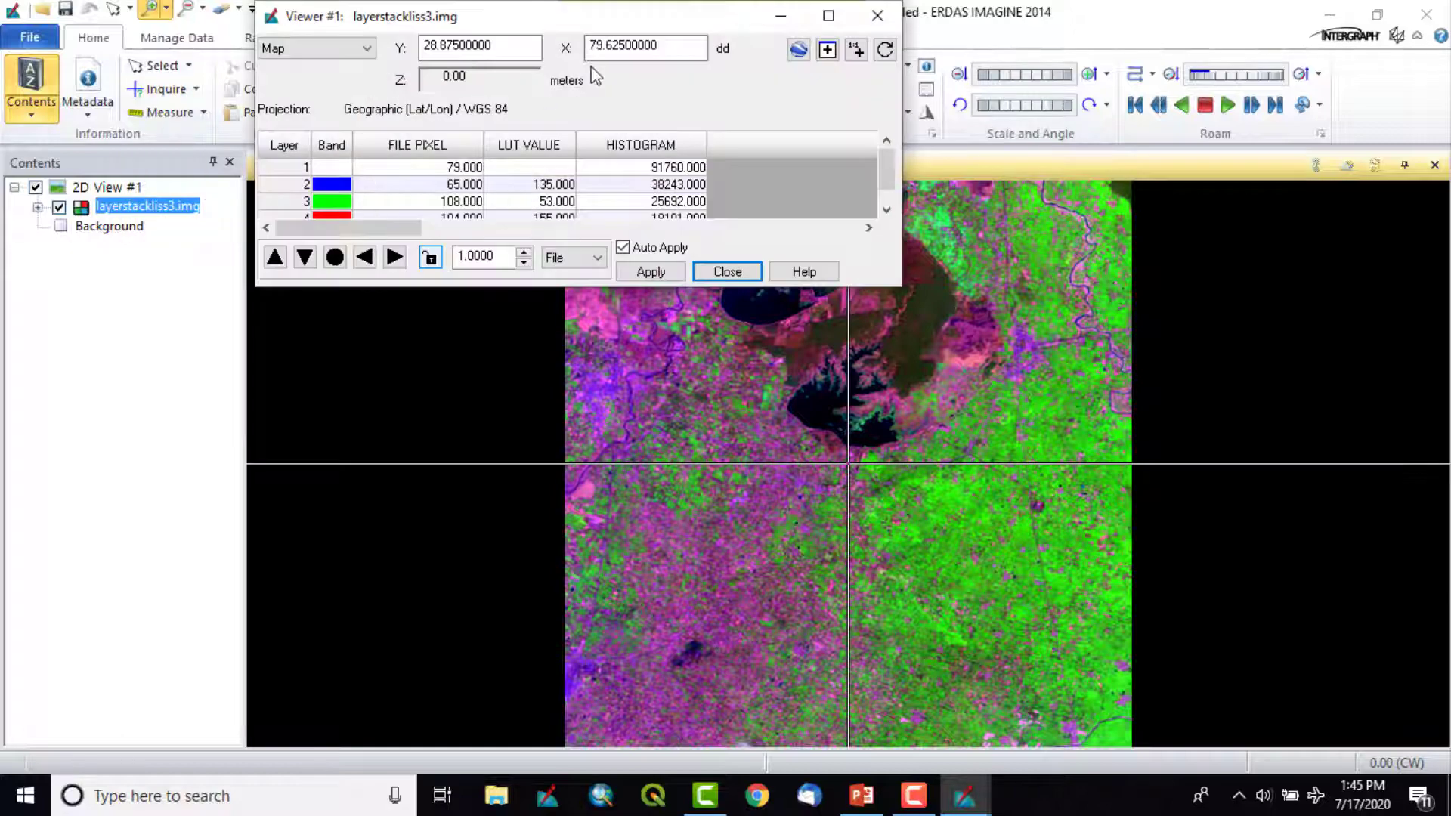
drag(737, 26, 567, 194)
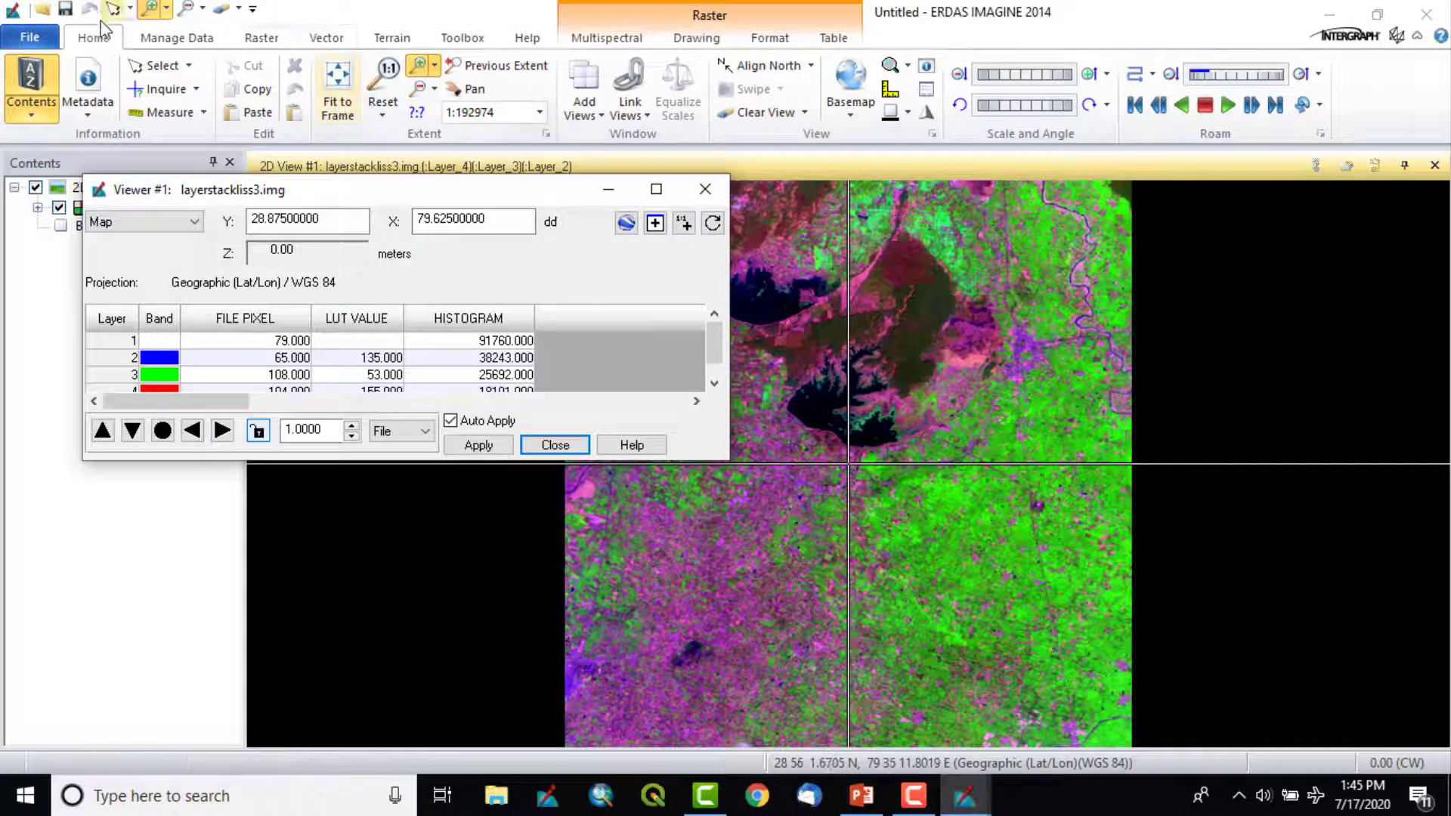
click(157, 66)
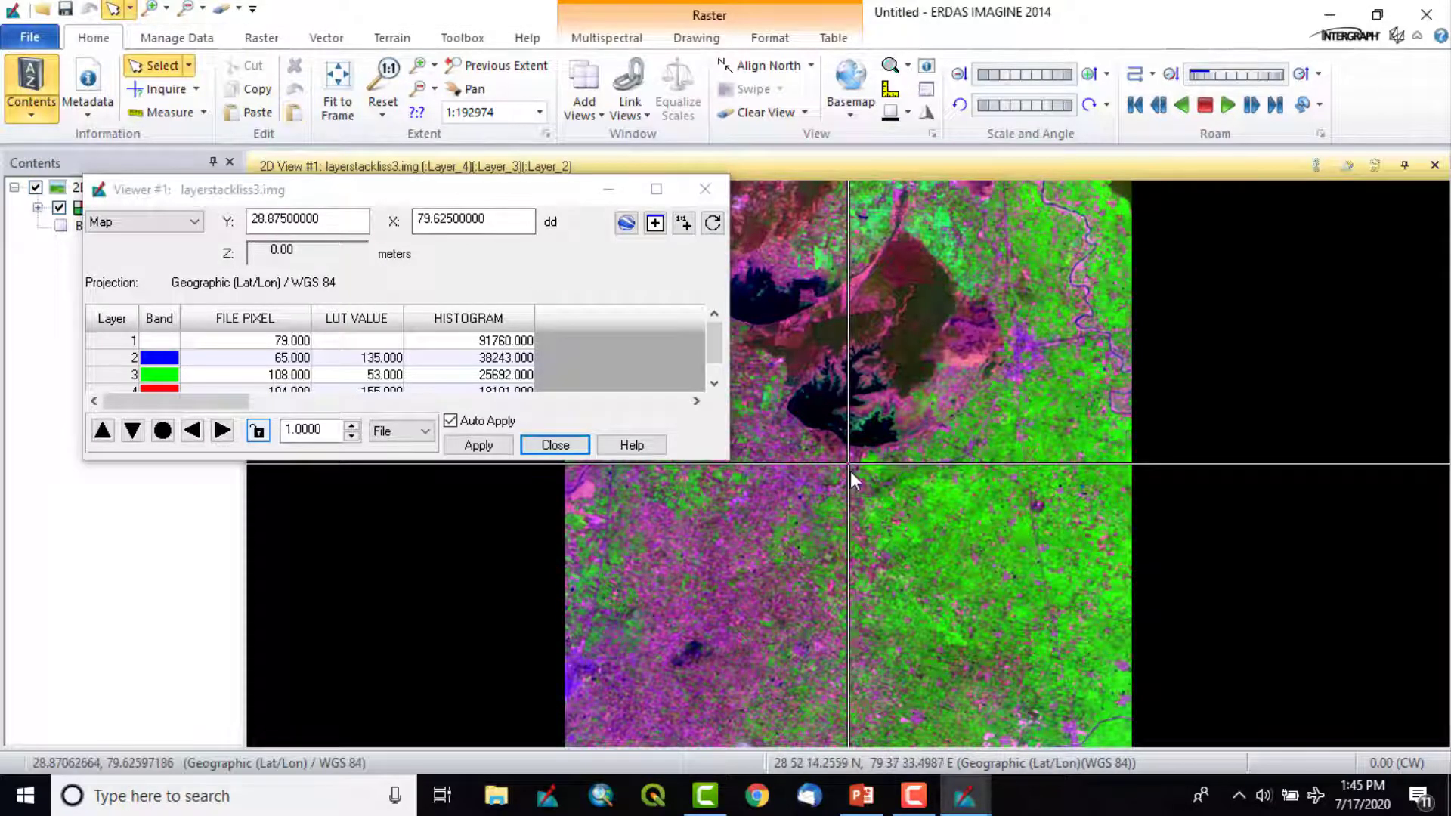
scroll(851, 465, up, 6)
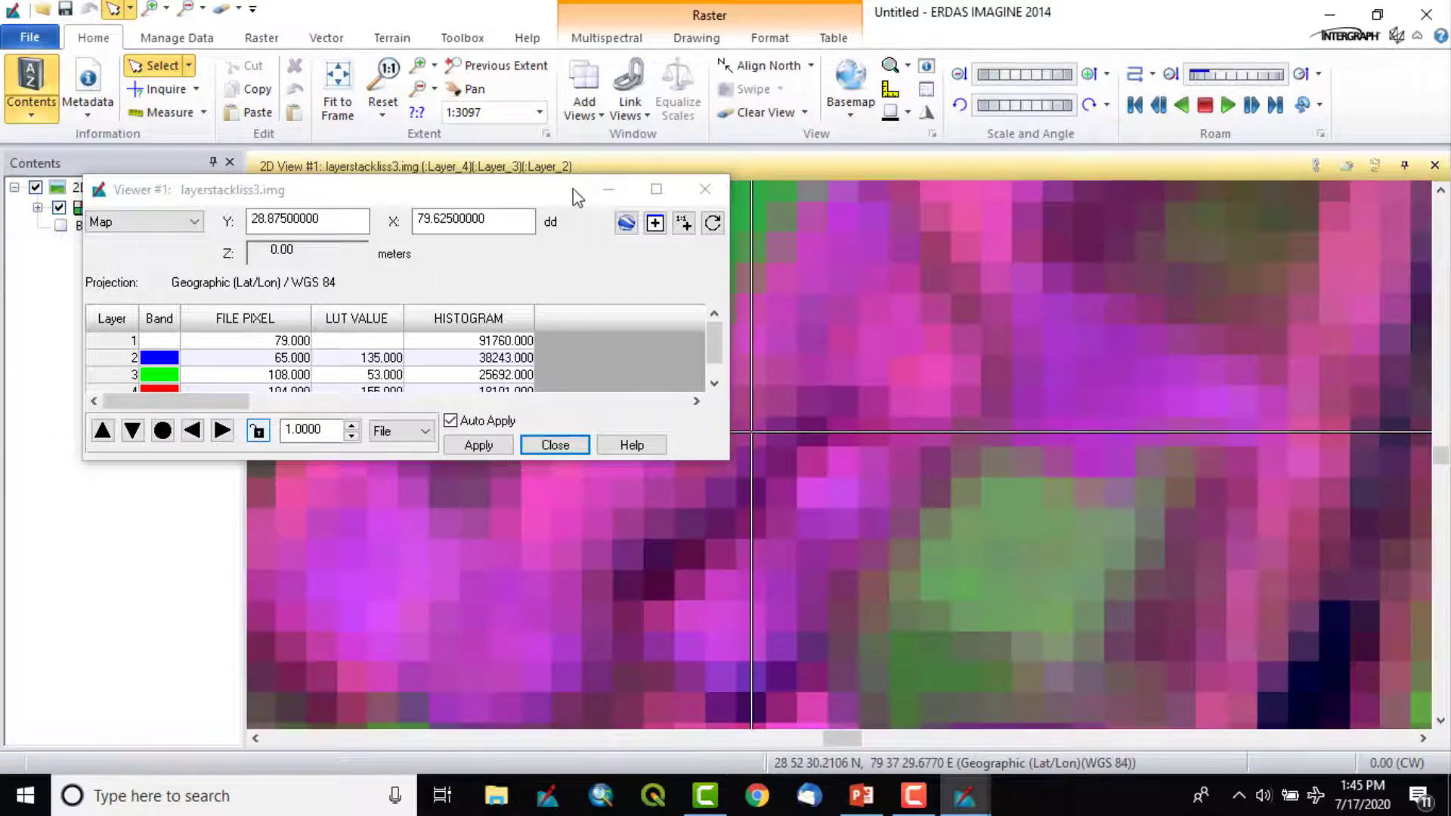
drag(577, 198, 480, 156)
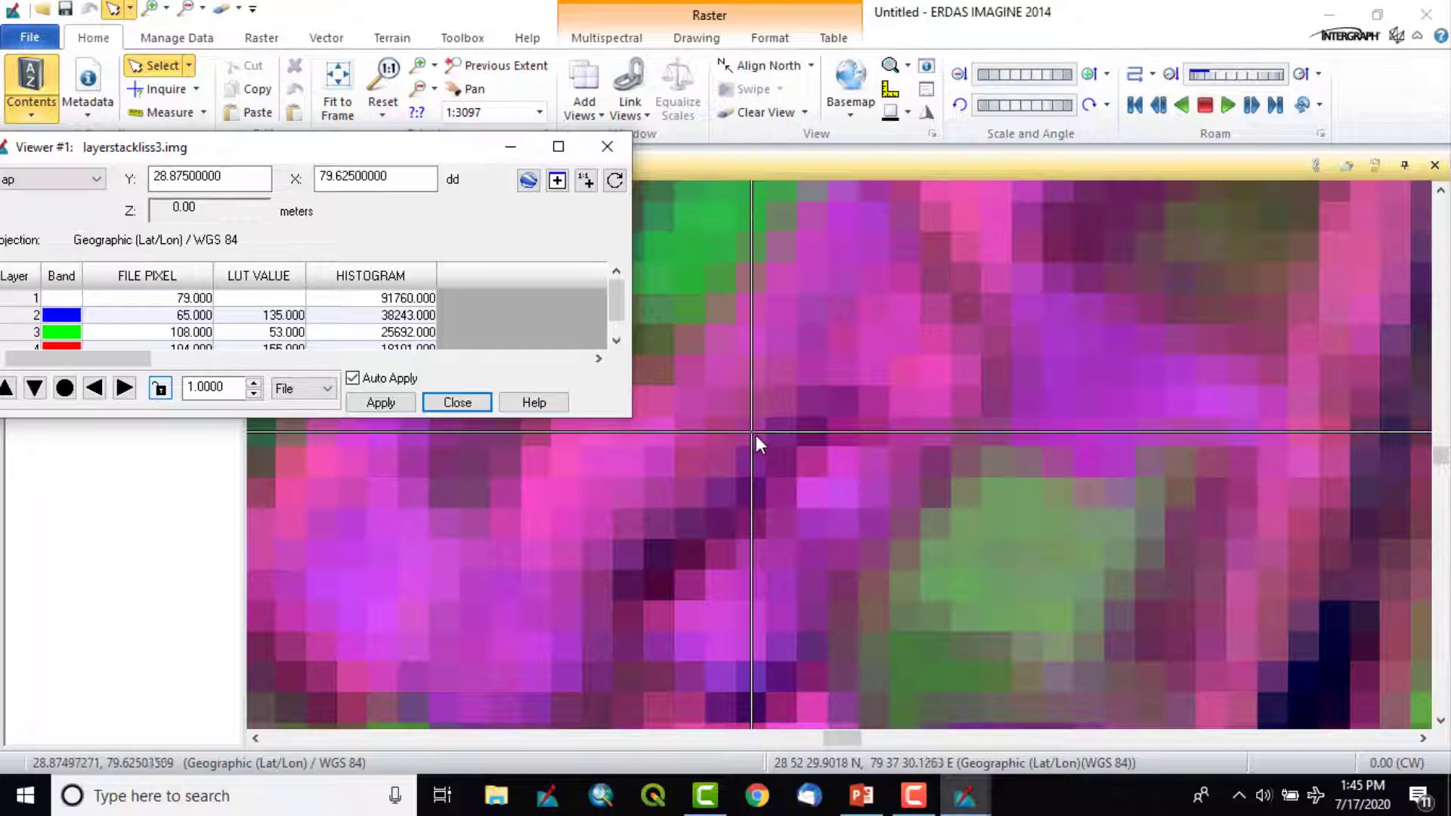
drag(752, 432, 1393, 436)
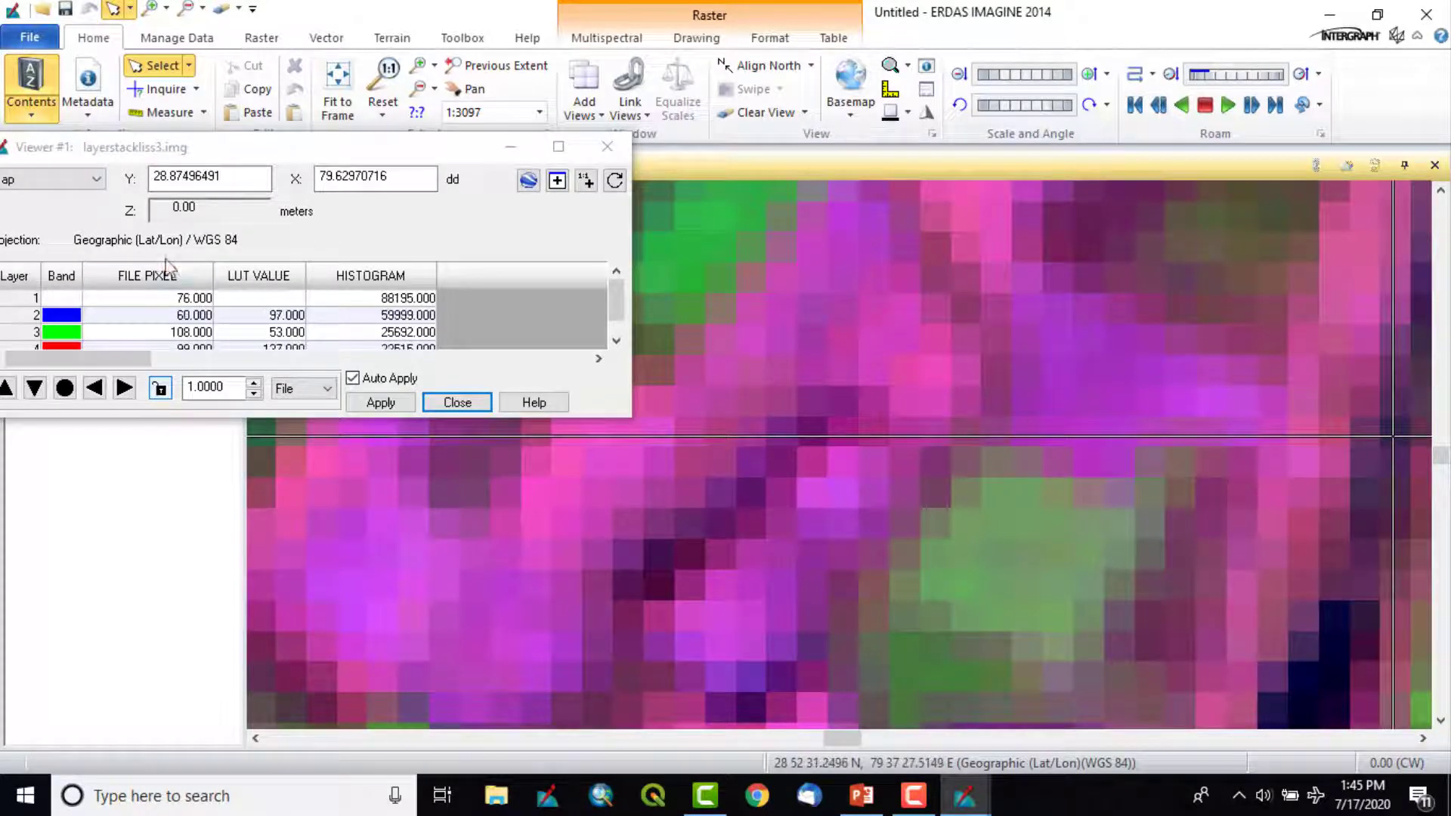
drag(302, 147, 472, 125)
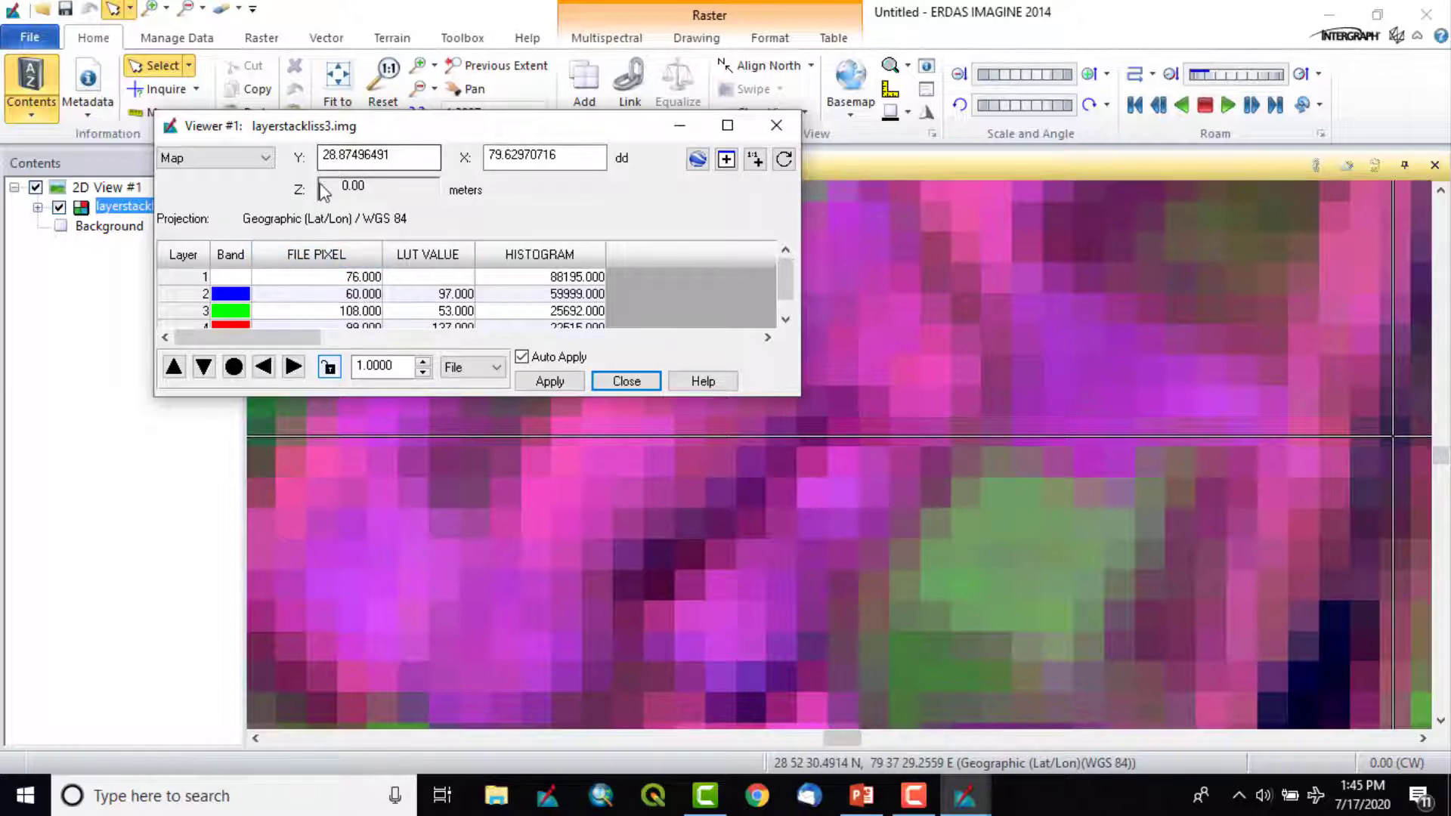
Step: Close the Inquire cursor window and fit the whole image in the view again
click(777, 124)
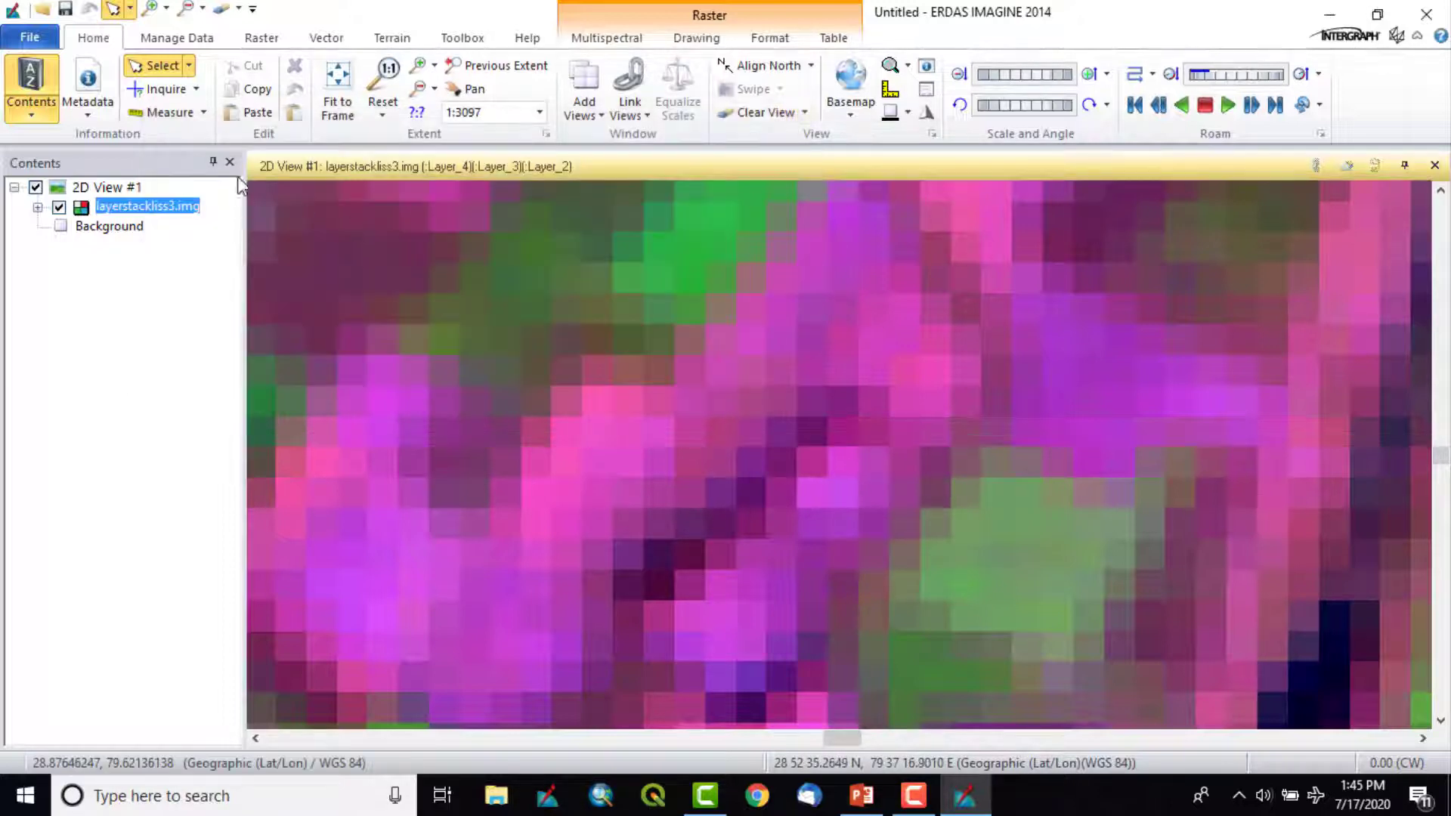
click(337, 89)
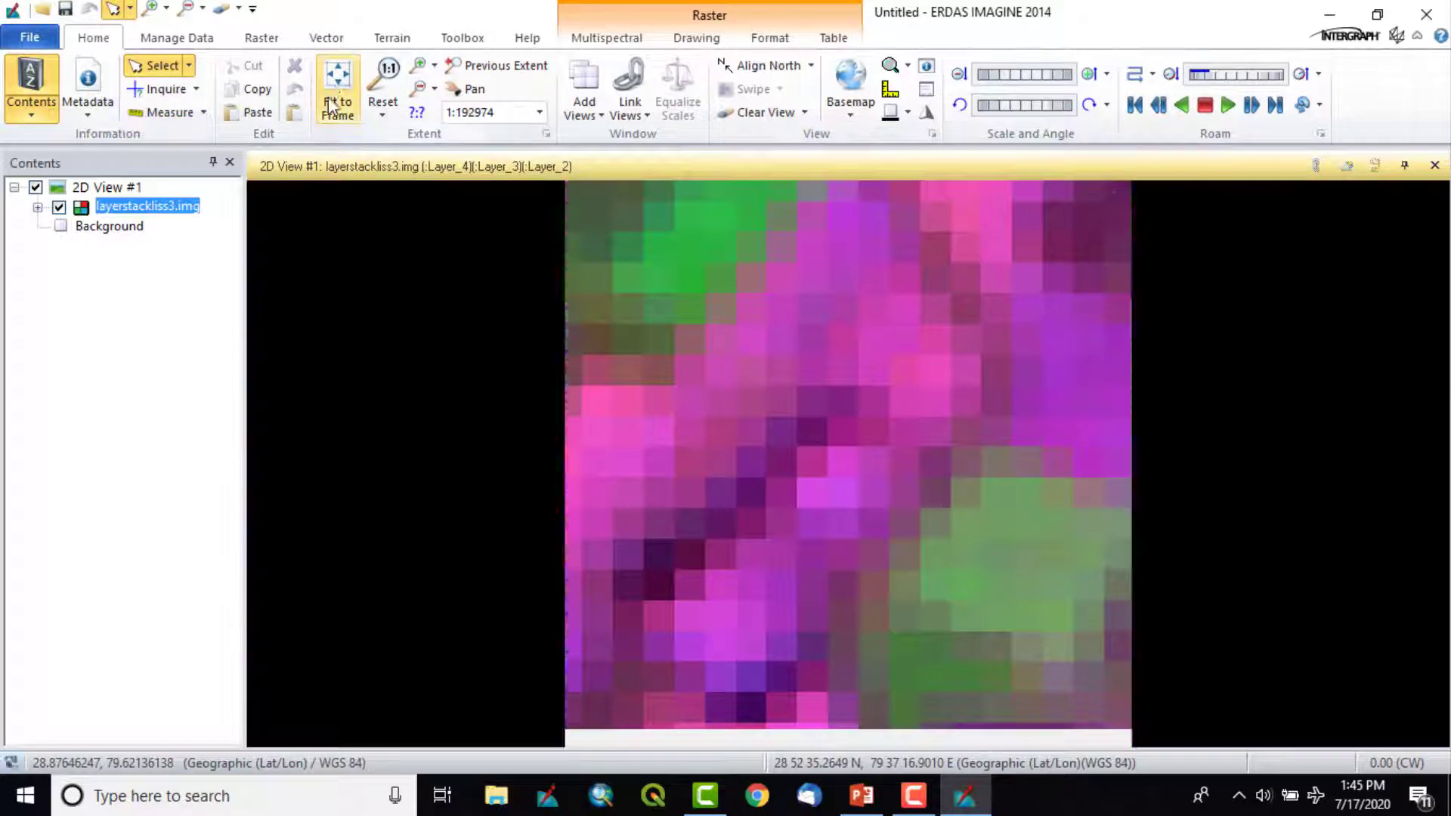
Step: Measure the straight linear feature southeast of the lower lake with a Polyline measurement, and clear the drawn line from the view
click(171, 111)
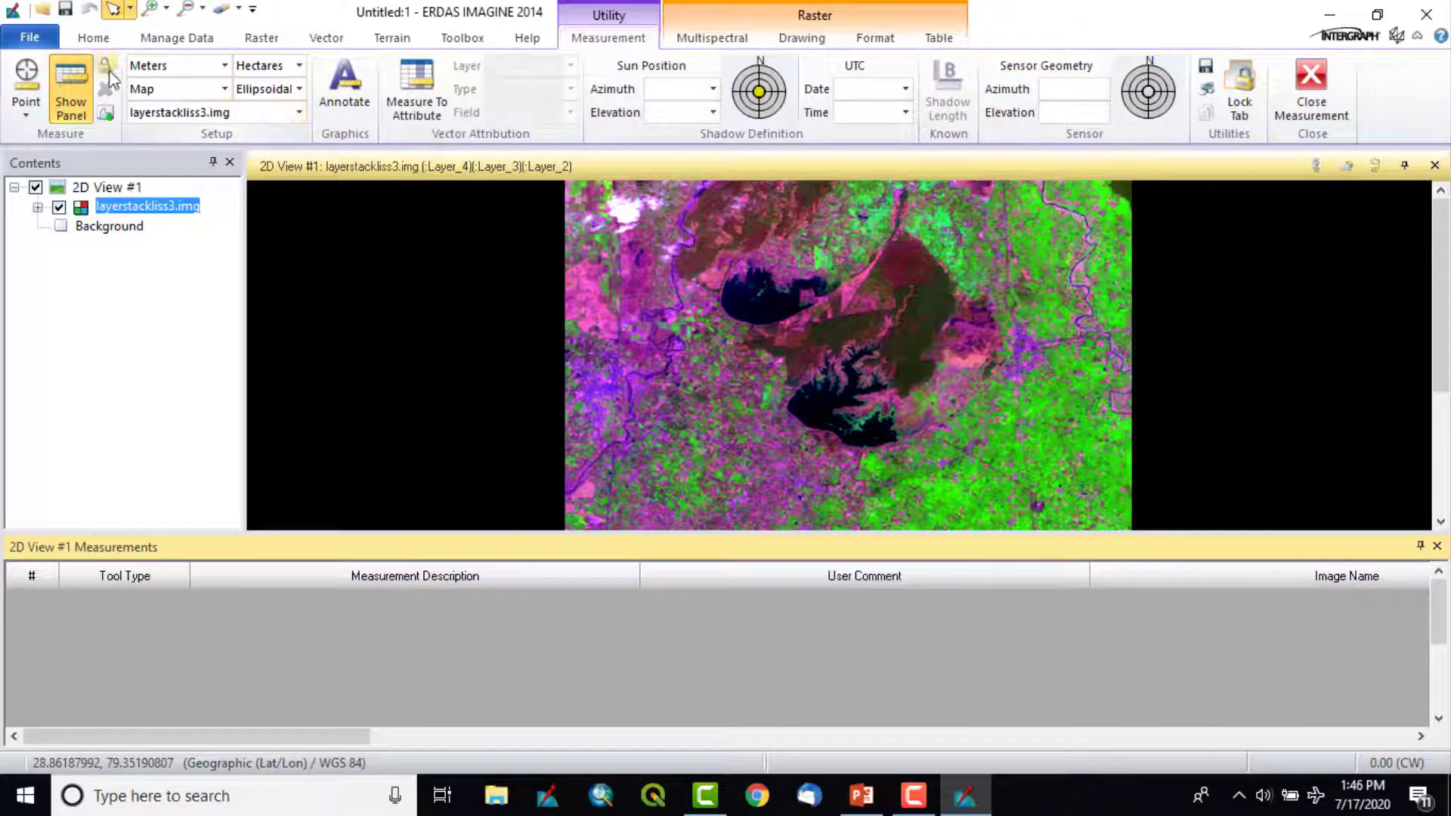
click(35, 117)
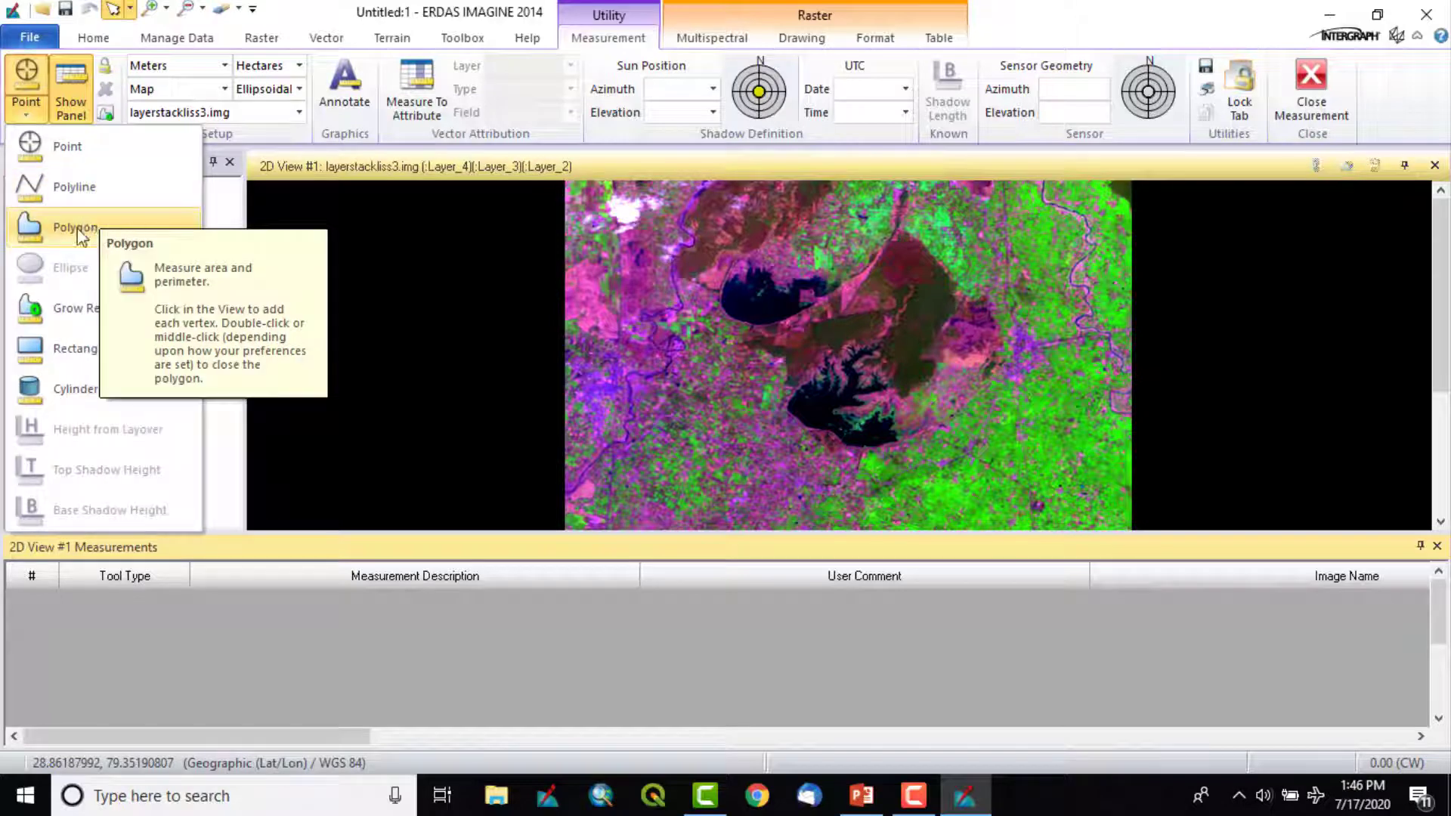
click(91, 188)
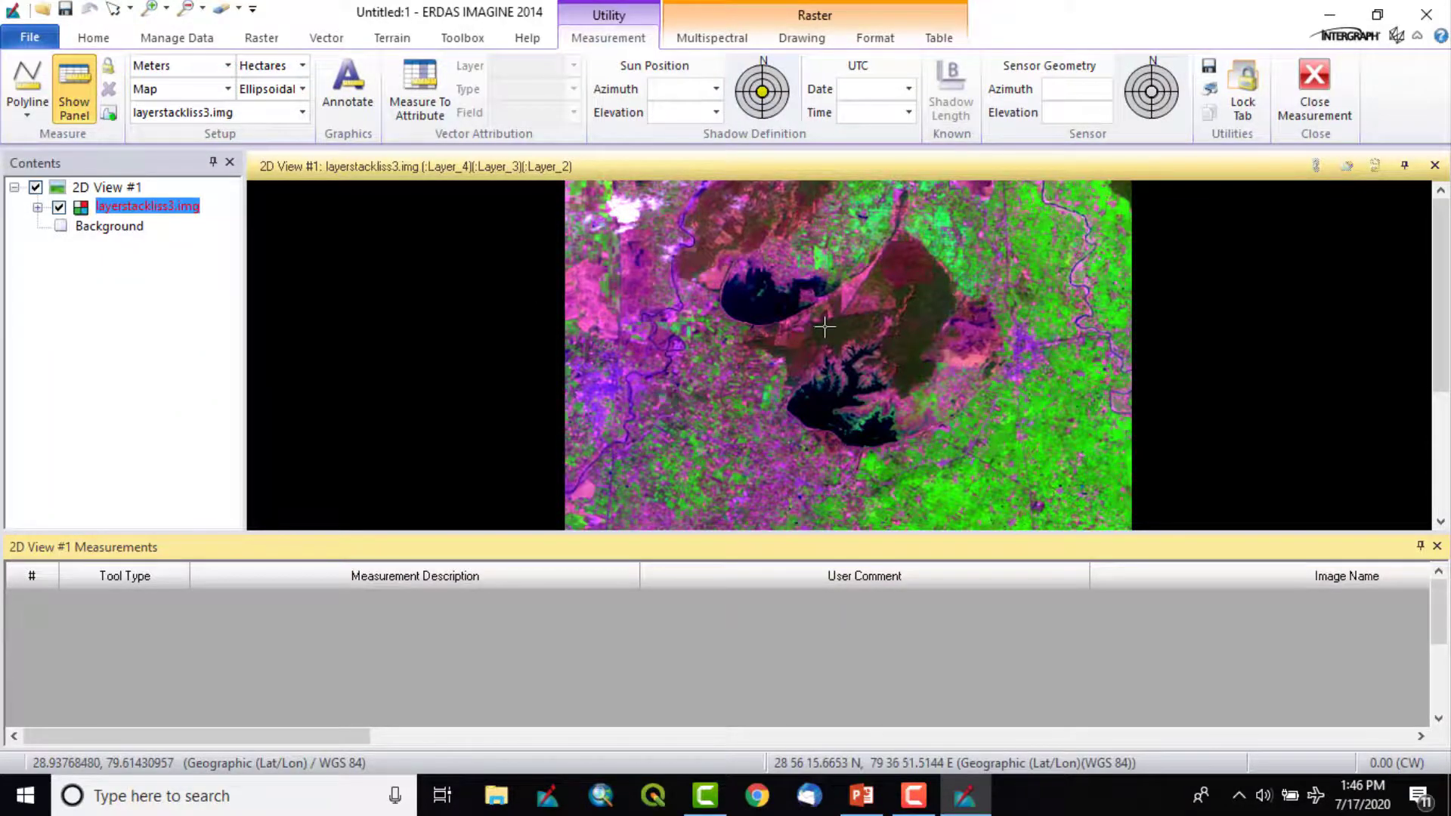
scroll(858, 318, up, 3)
drag(858, 318, 824, 279)
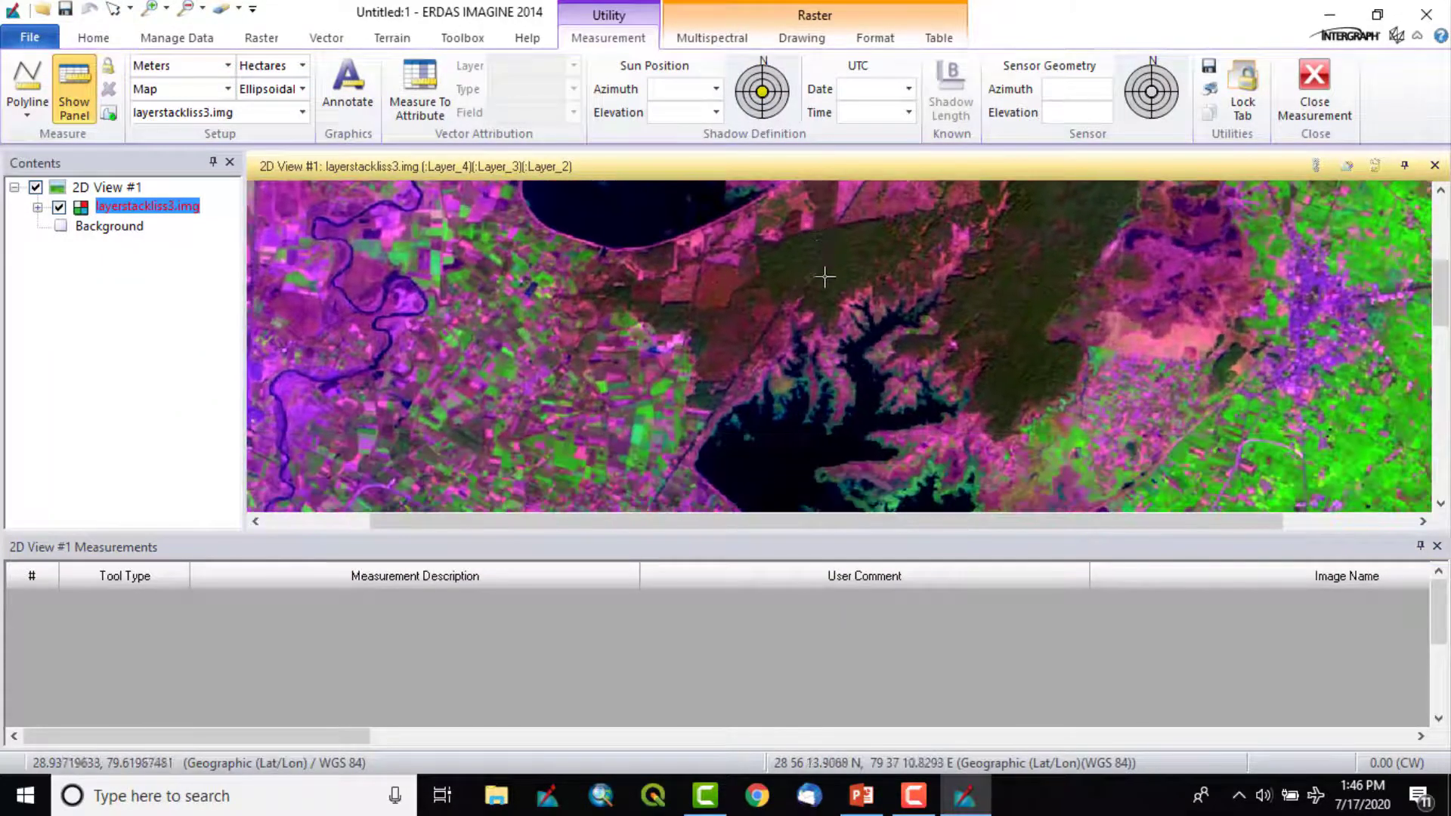
drag(748, 438, 892, 275)
scroll(820, 371, down, 5)
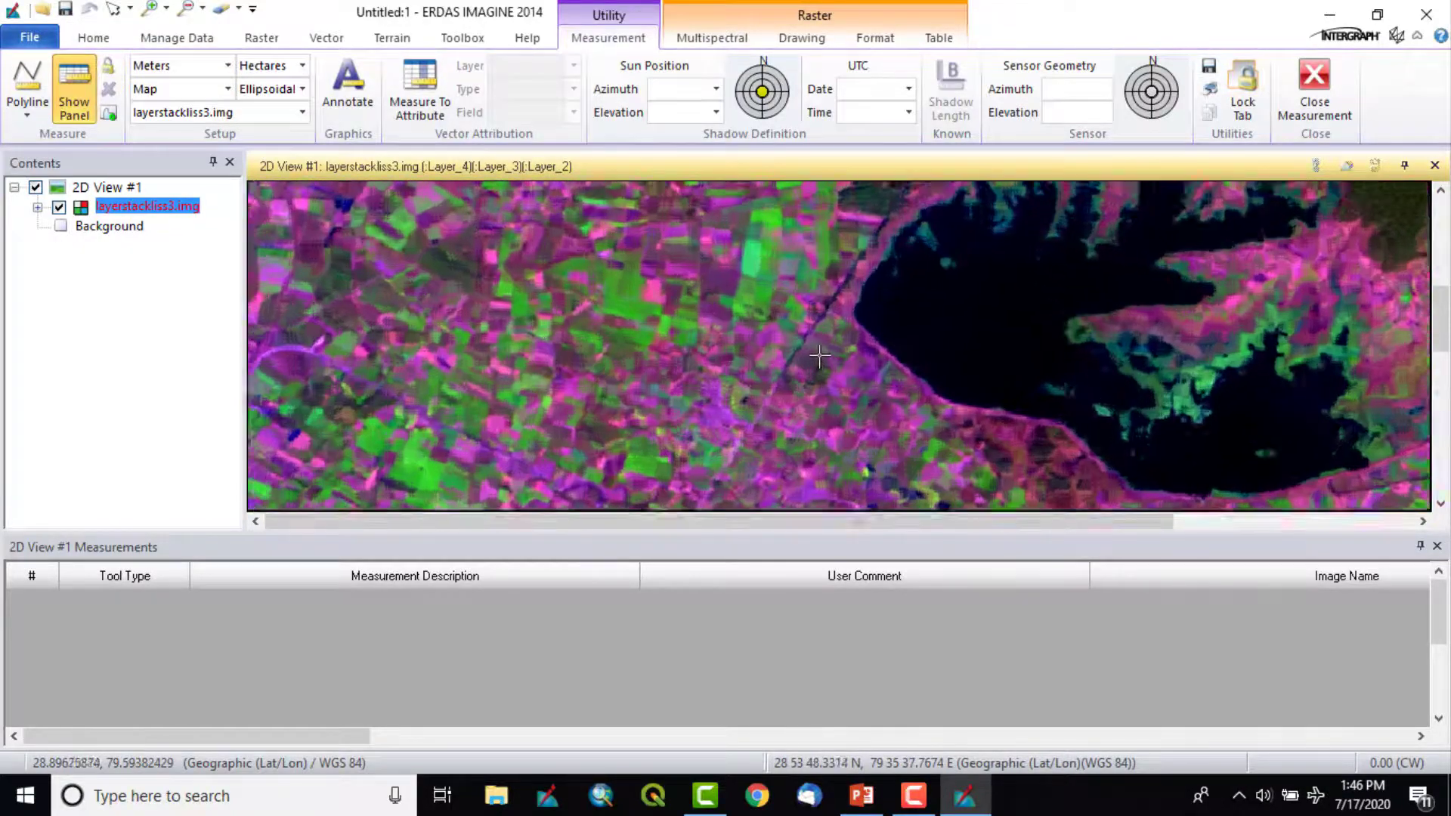
scroll(852, 361, down, 1)
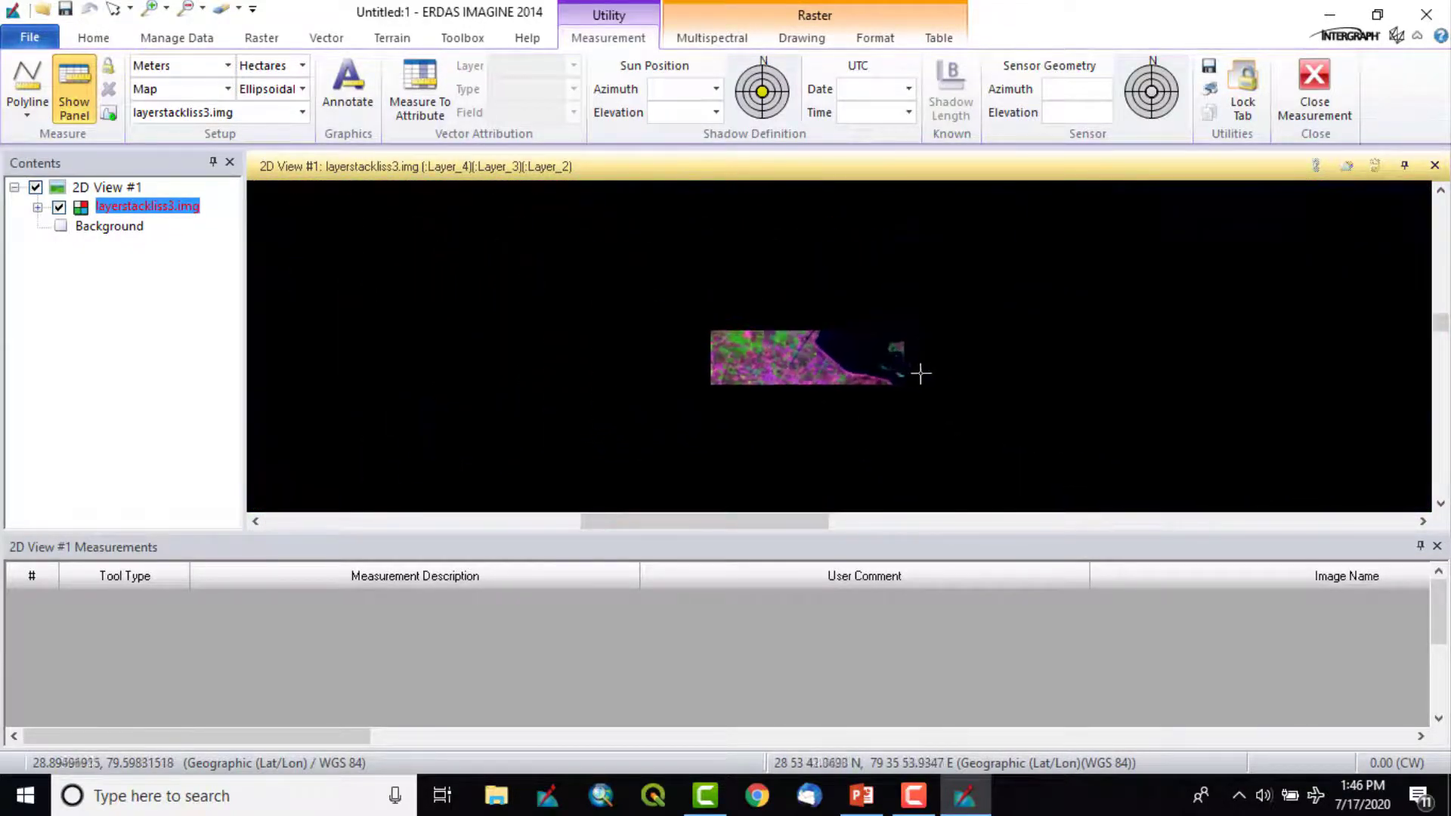
scroll(771, 363, up, 6)
scroll(771, 363, down, 1)
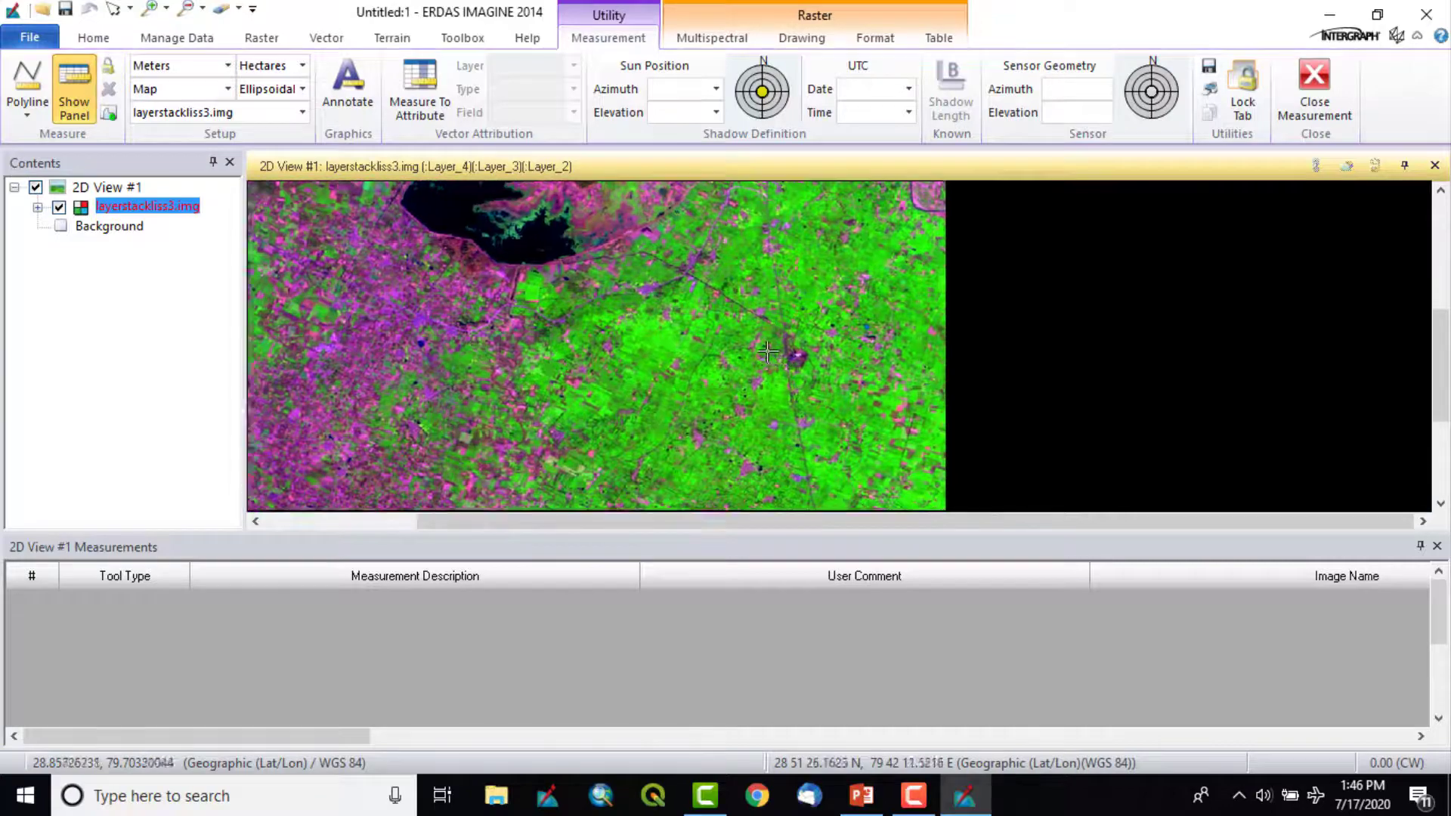
scroll(786, 363, up, 3)
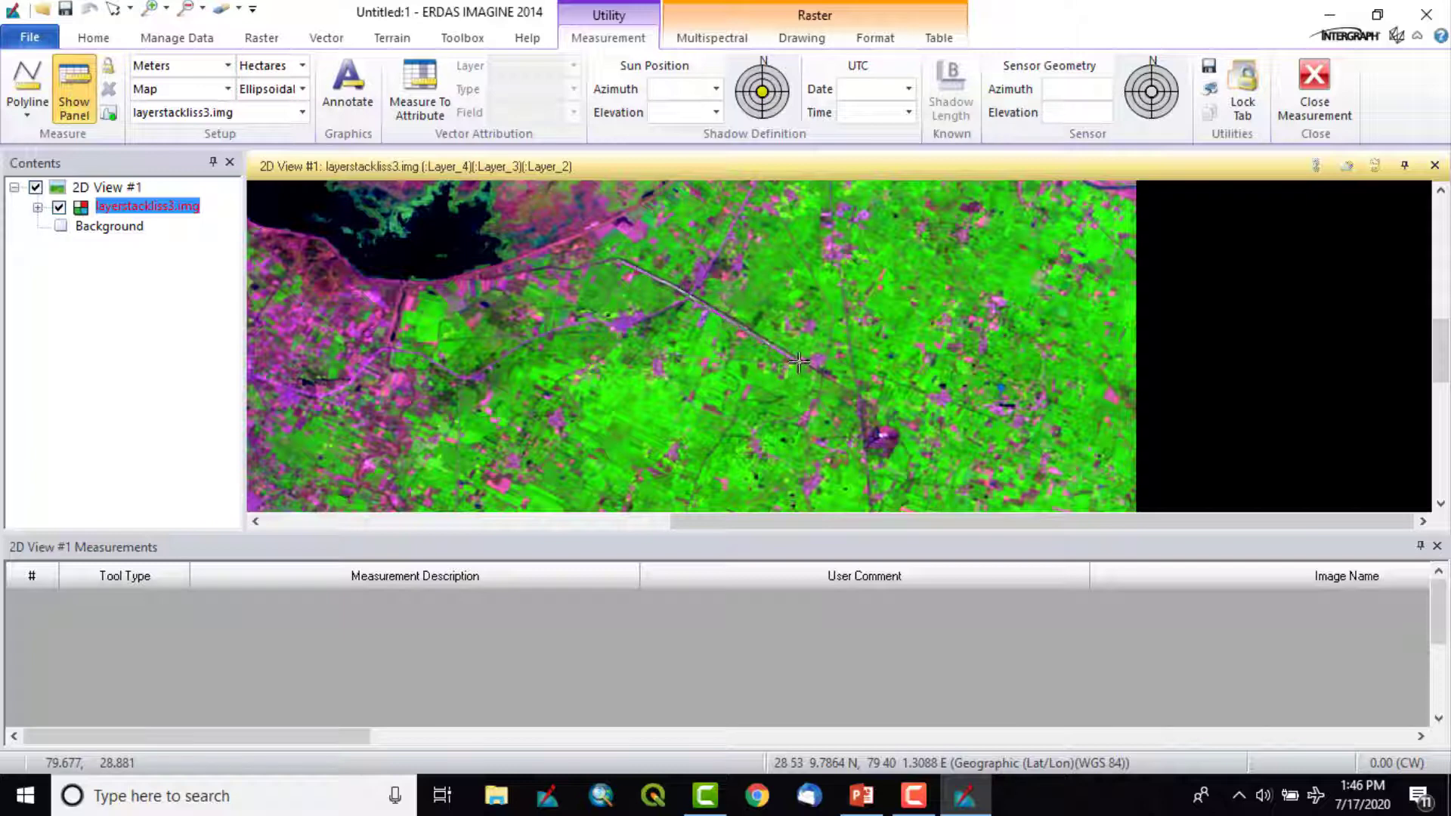
double_click(867, 403)
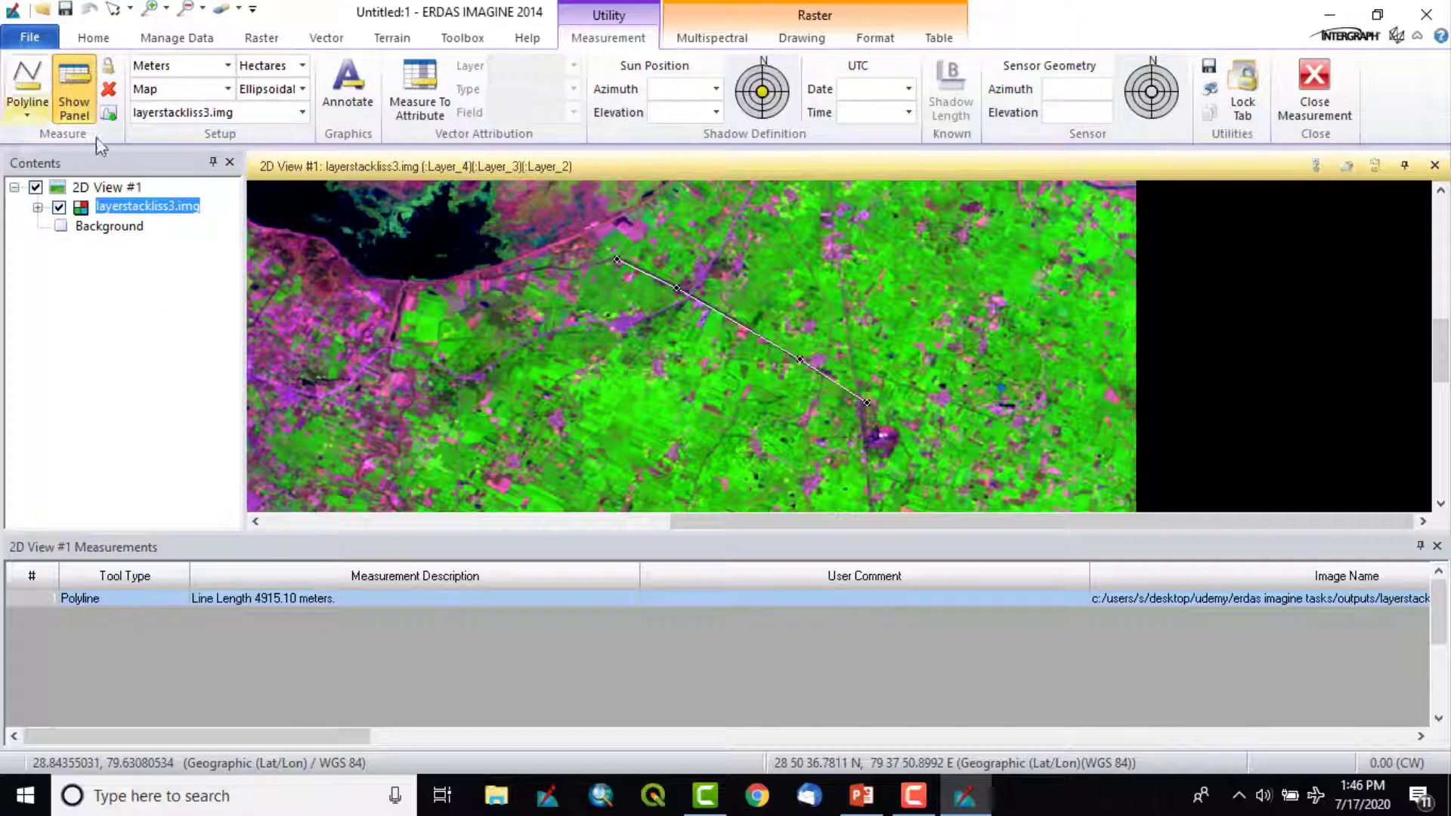
click(109, 90)
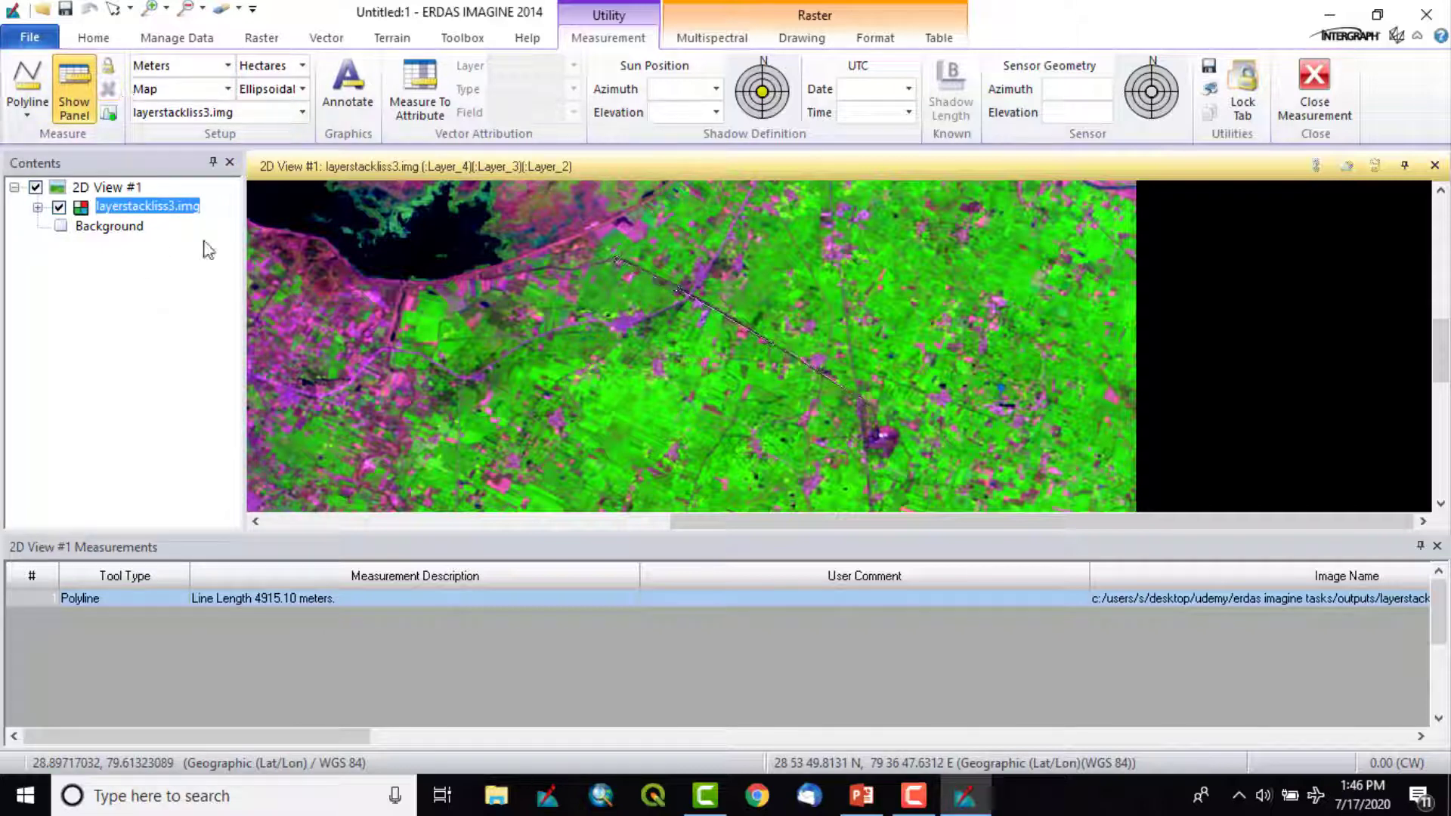
Step: Measure the area and perimeter of the dark green forest between and east of the two lakes by tracing its boundary with a Polygon measurement
click(40, 118)
click(30, 108)
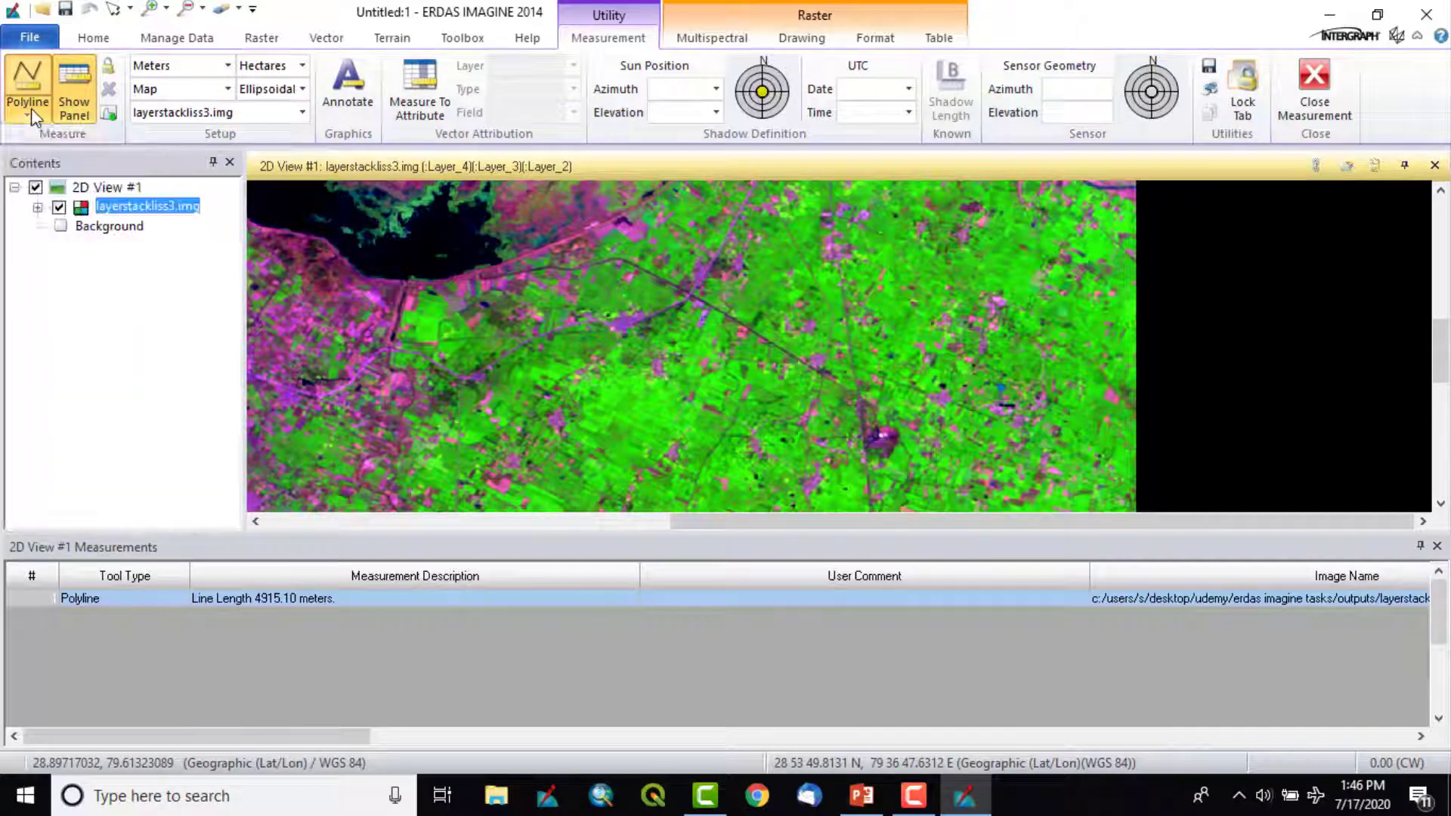
click(29, 113)
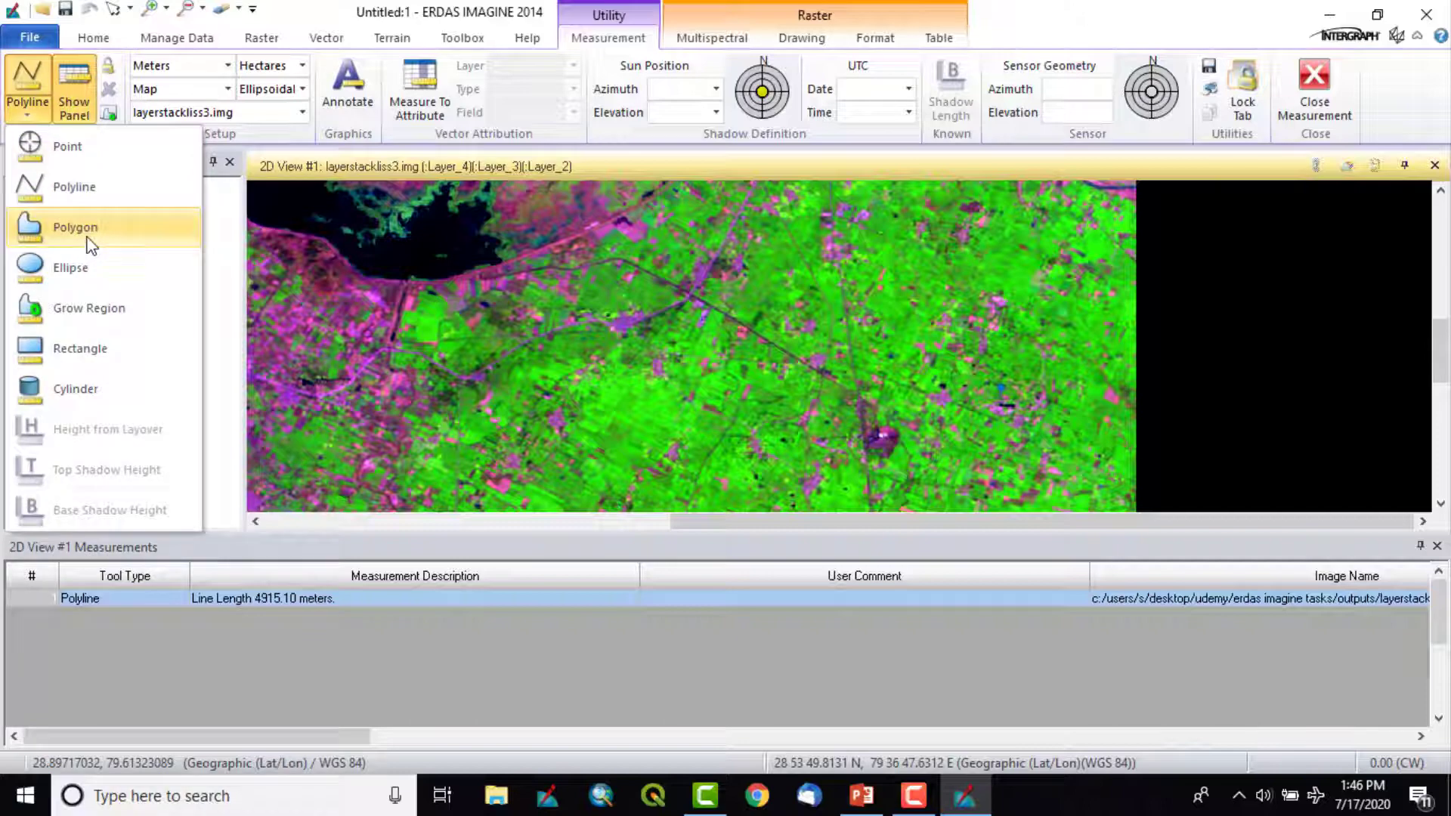
click(90, 242)
scroll(442, 278, down, 2)
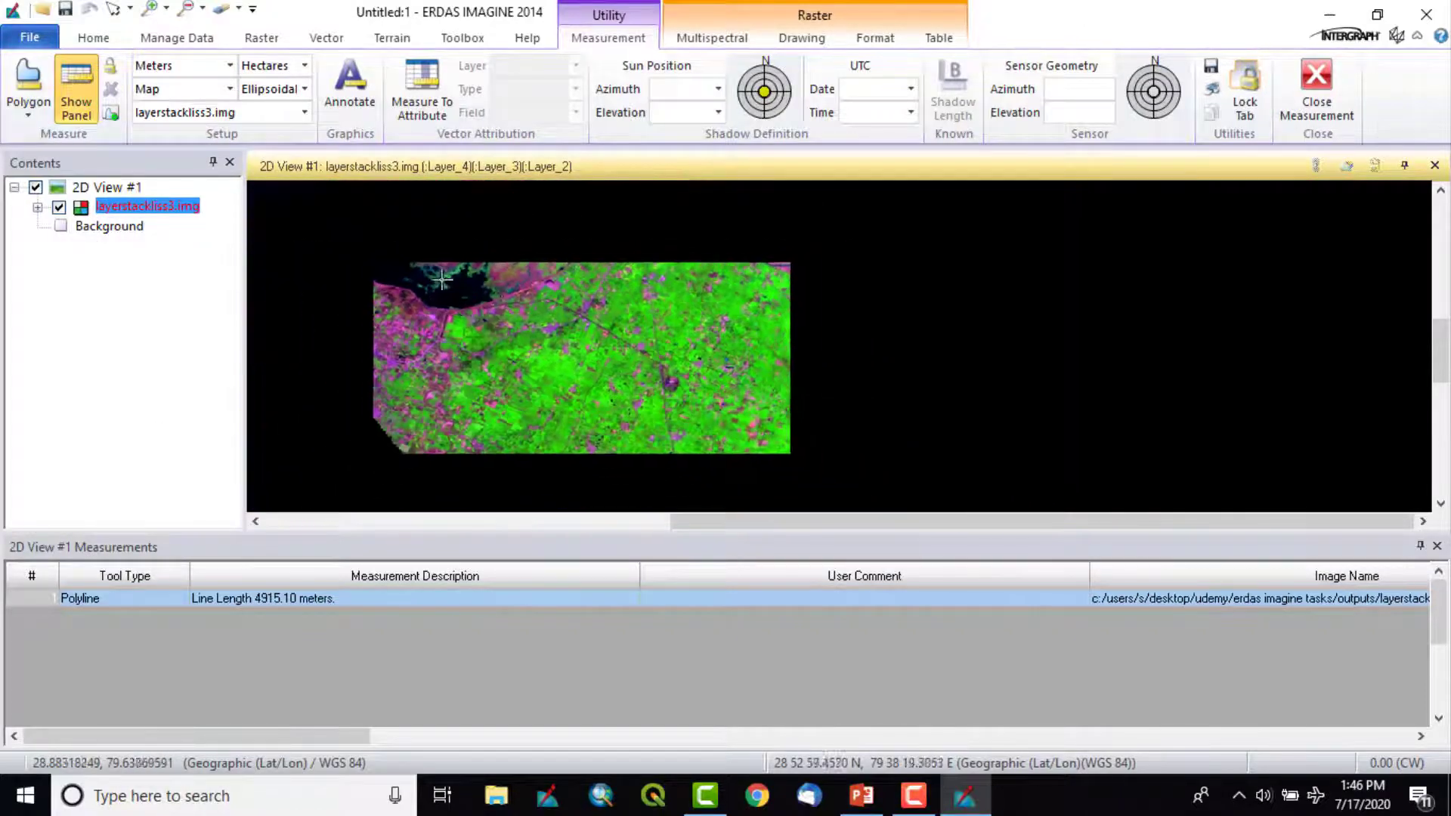
scroll(442, 278, up, 2)
scroll(534, 316, down, 2)
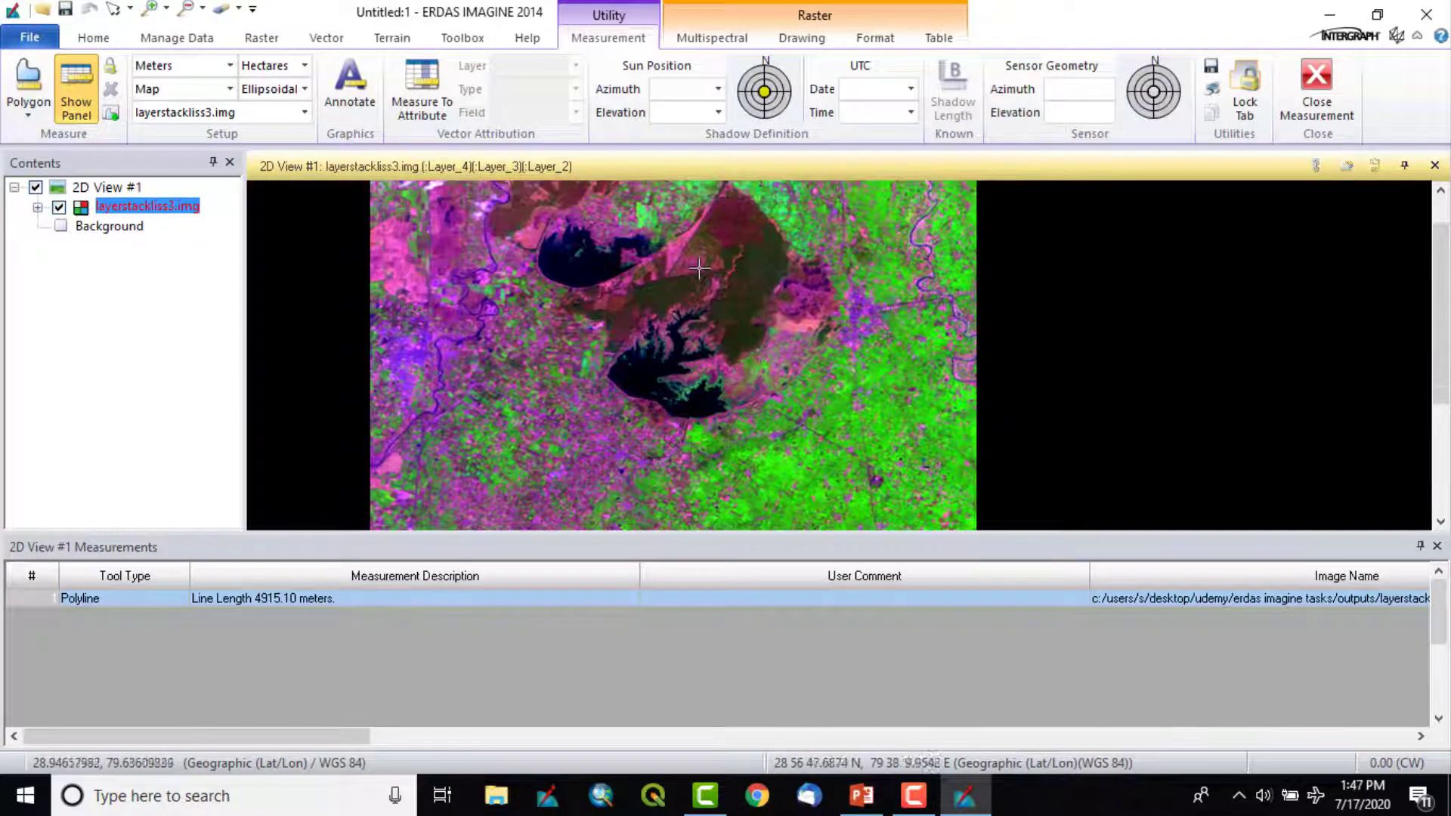
scroll(830, 324, down, 1)
scroll(830, 324, up, 4)
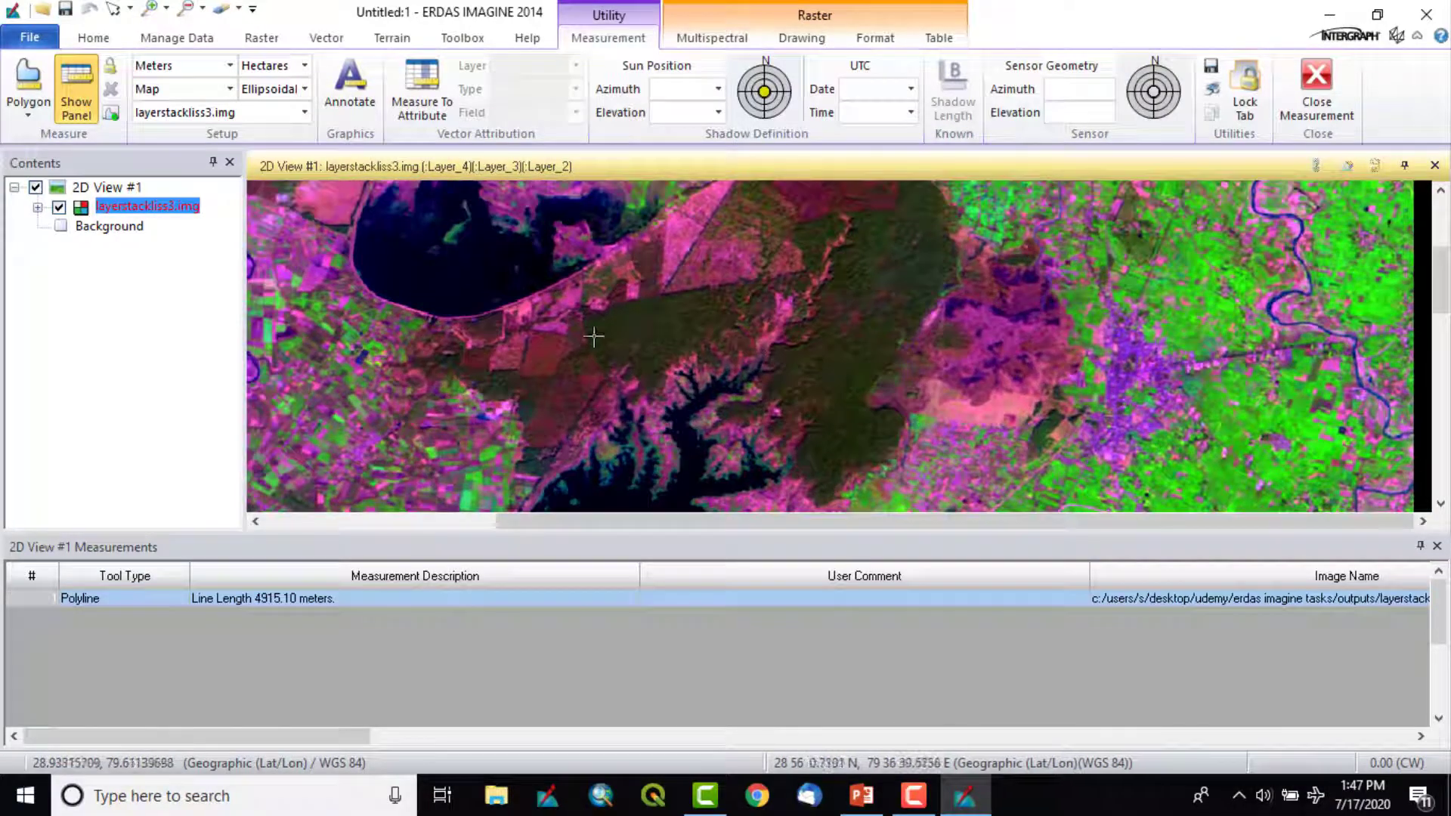
click(587, 306)
click(587, 346)
click(622, 390)
click(646, 395)
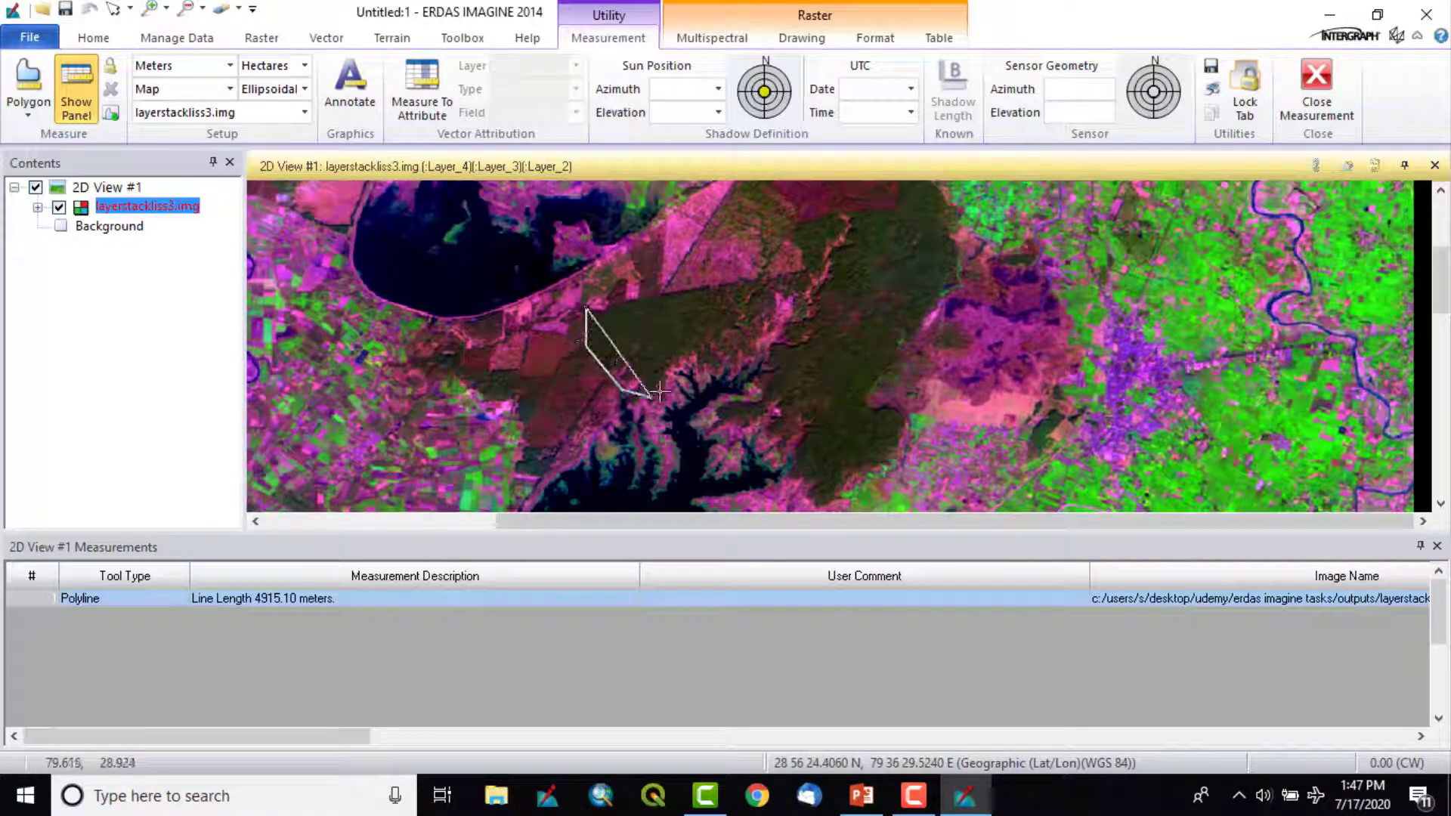
click(667, 382)
click(674, 367)
click(697, 359)
click(733, 352)
click(764, 394)
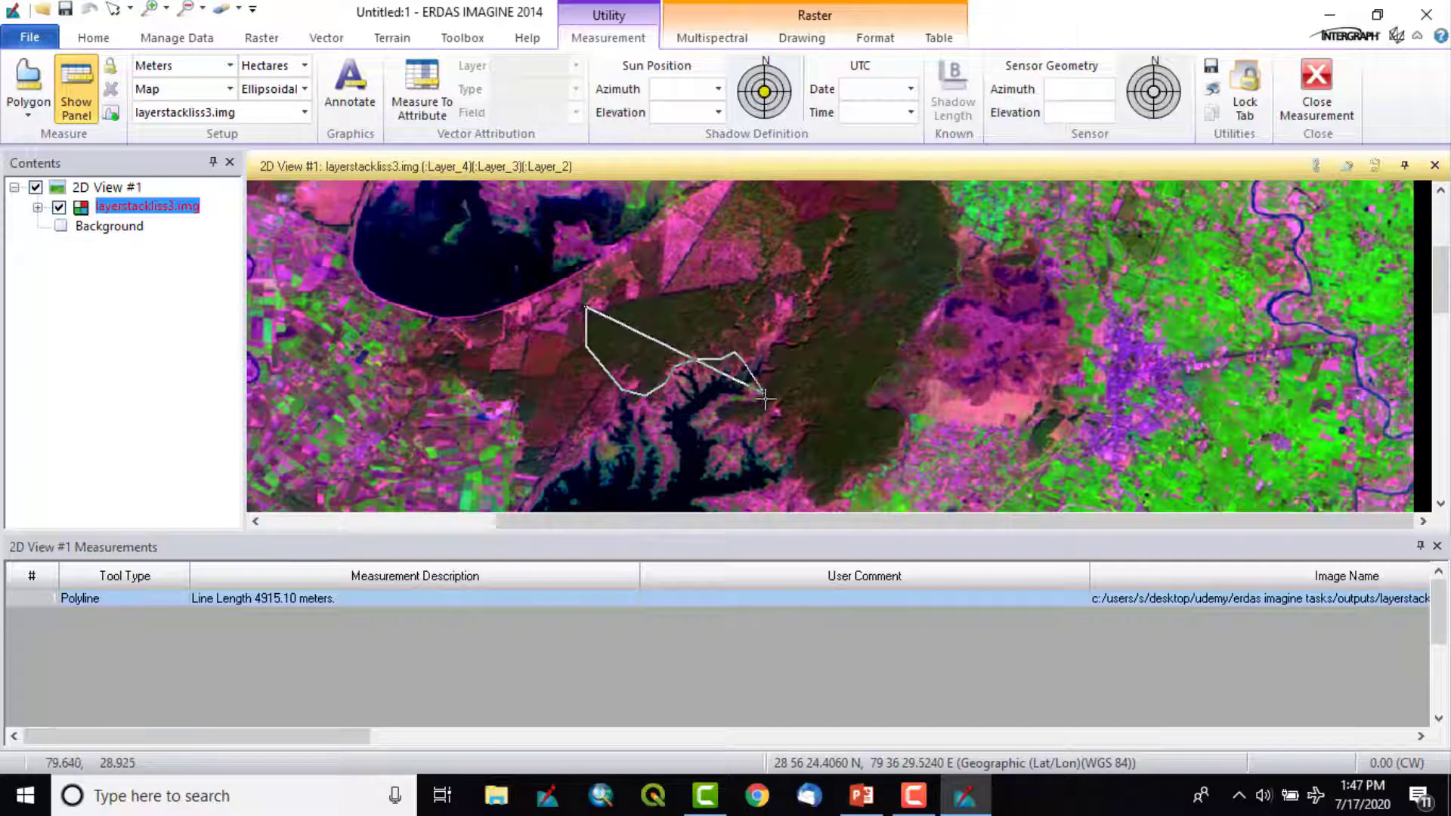
click(735, 402)
click(750, 430)
click(804, 475)
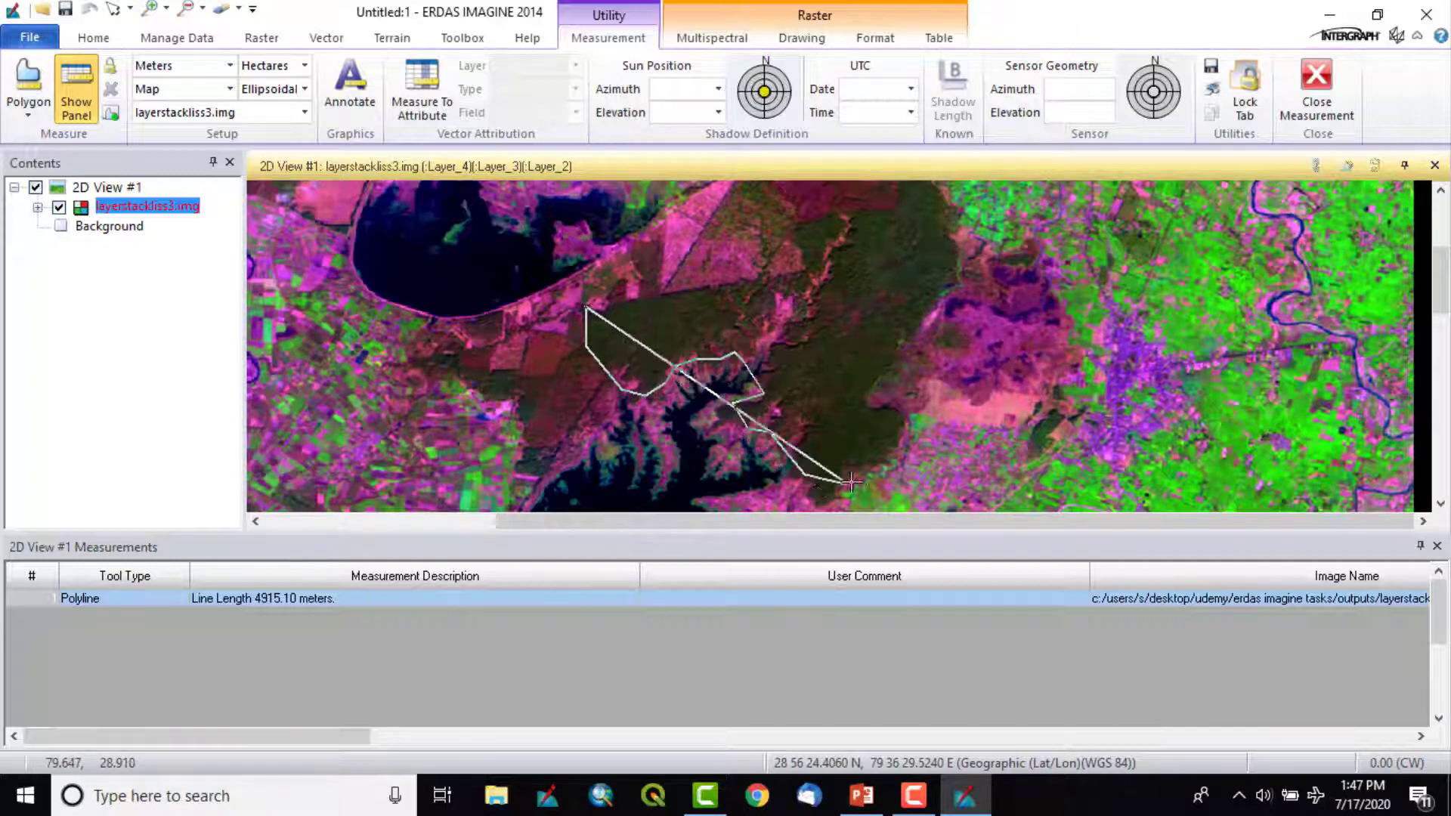
click(848, 479)
click(912, 427)
click(874, 398)
click(926, 344)
click(958, 294)
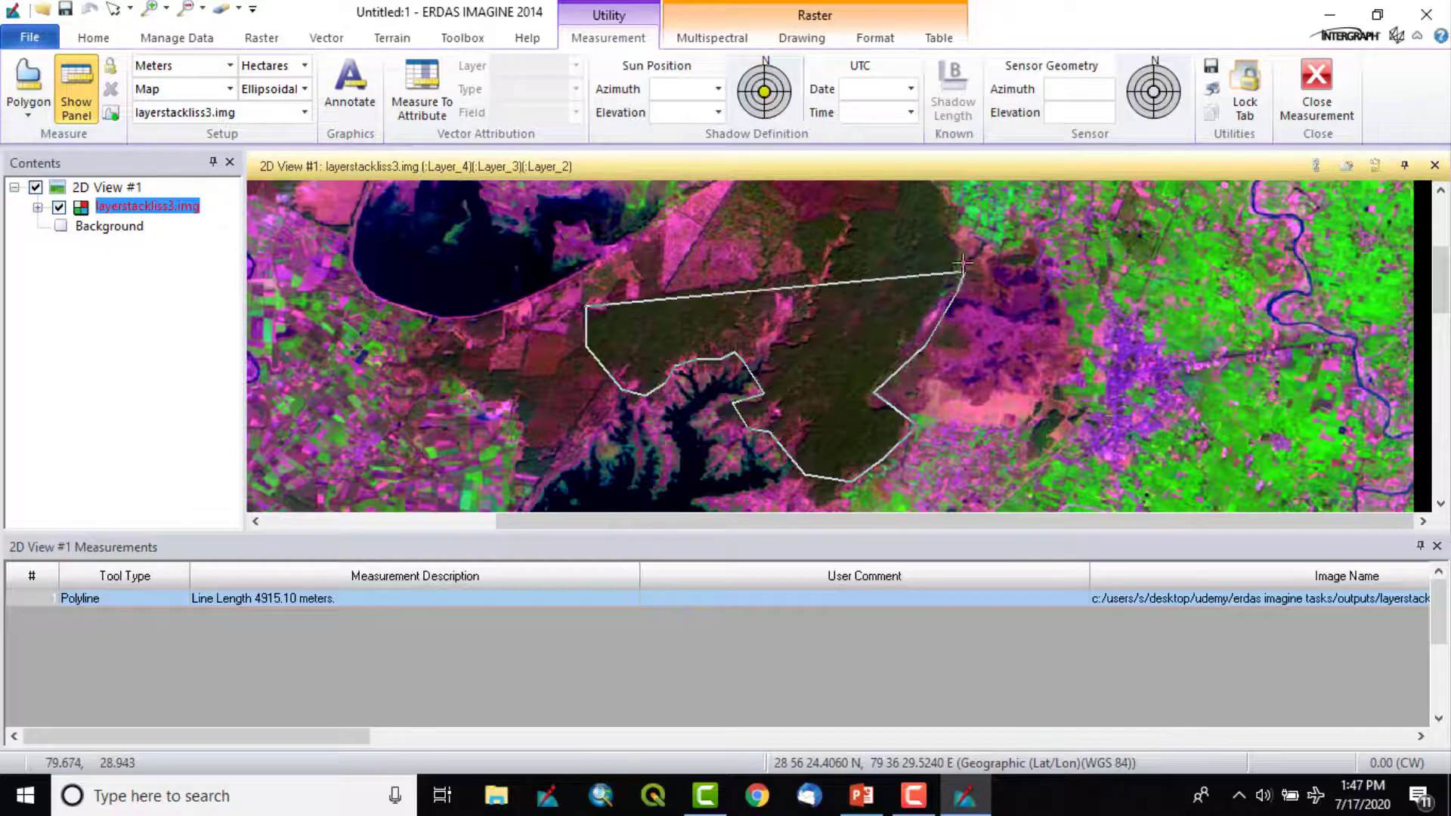
drag(964, 261, 1042, 418)
click(1044, 383)
click(985, 307)
click(983, 345)
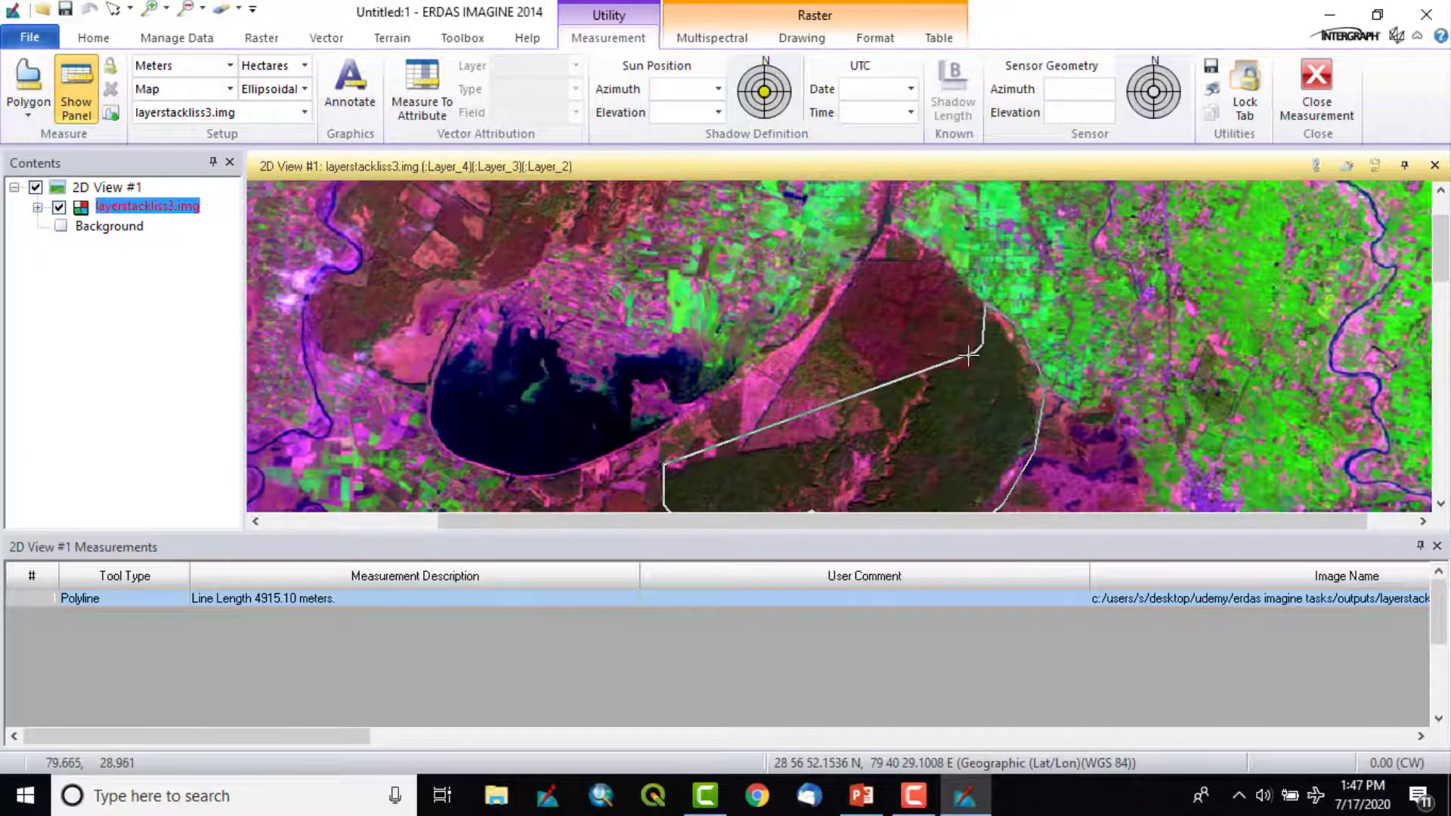
click(956, 359)
click(880, 370)
click(854, 398)
click(871, 437)
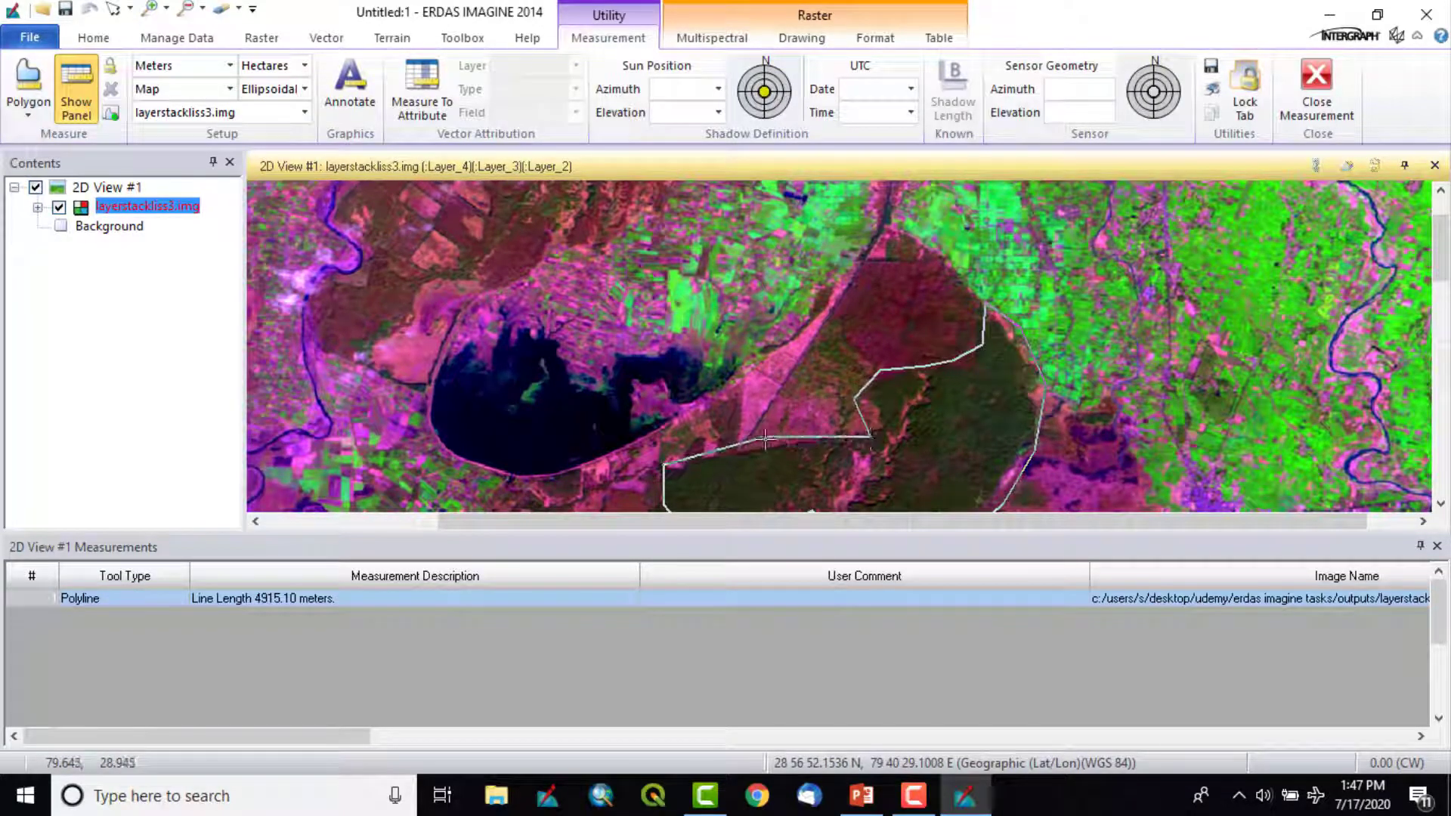
double_click(757, 446)
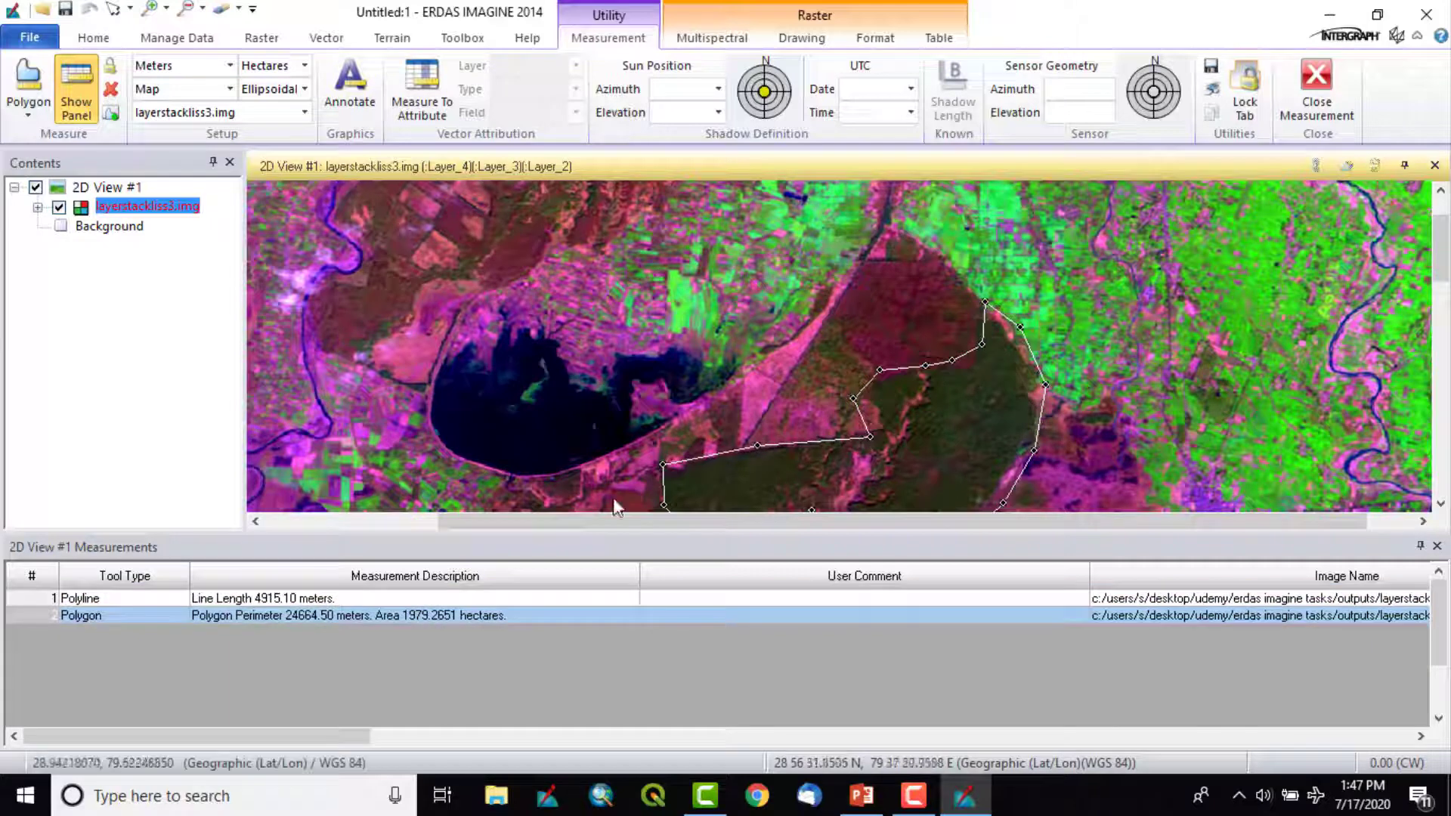
Step: Select the polygon entry in the measurements list and examine its perimeter, area and full outline on the image
click(292, 620)
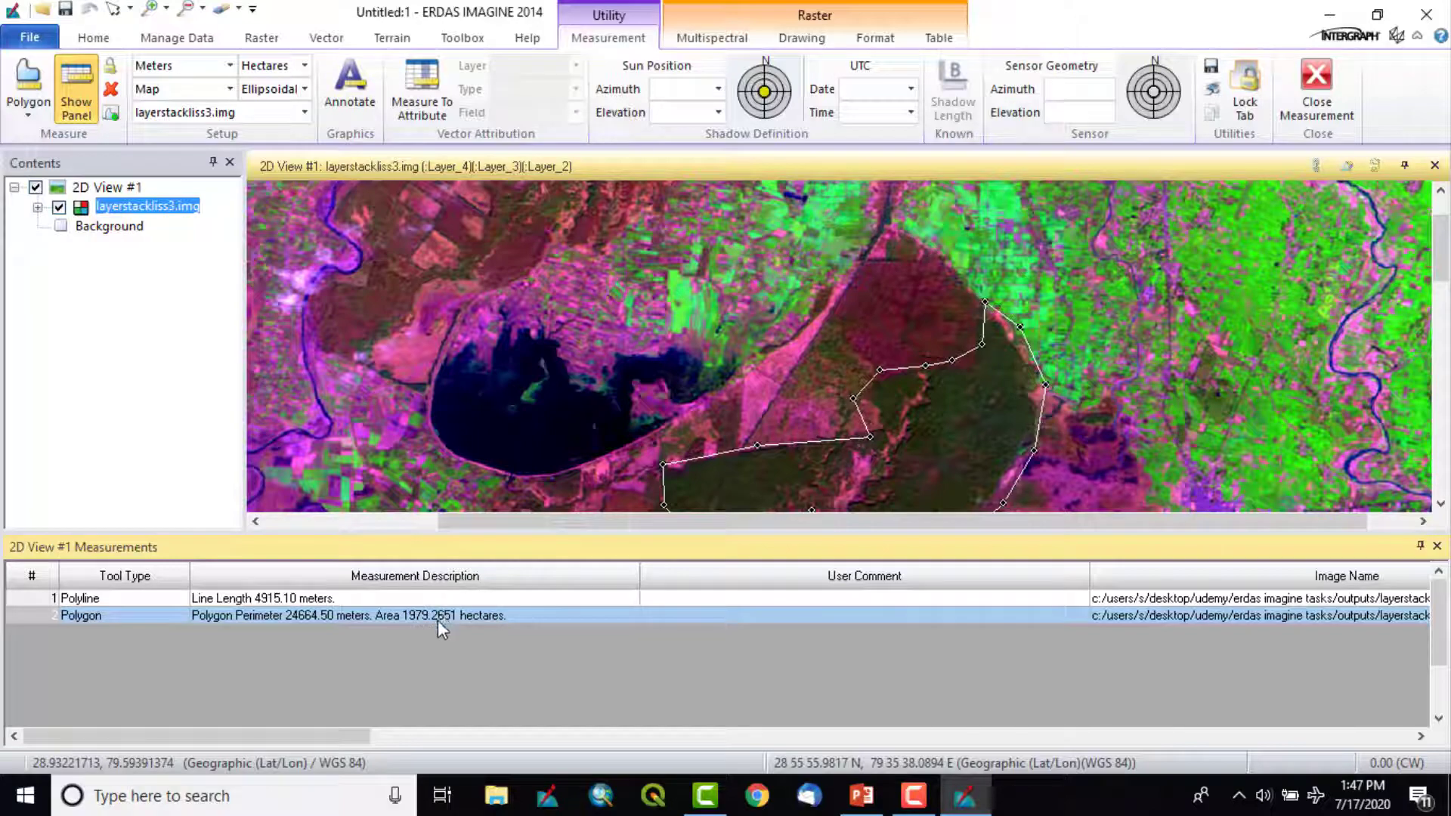
drag(864, 429, 940, 252)
scroll(940, 338, down, 1)
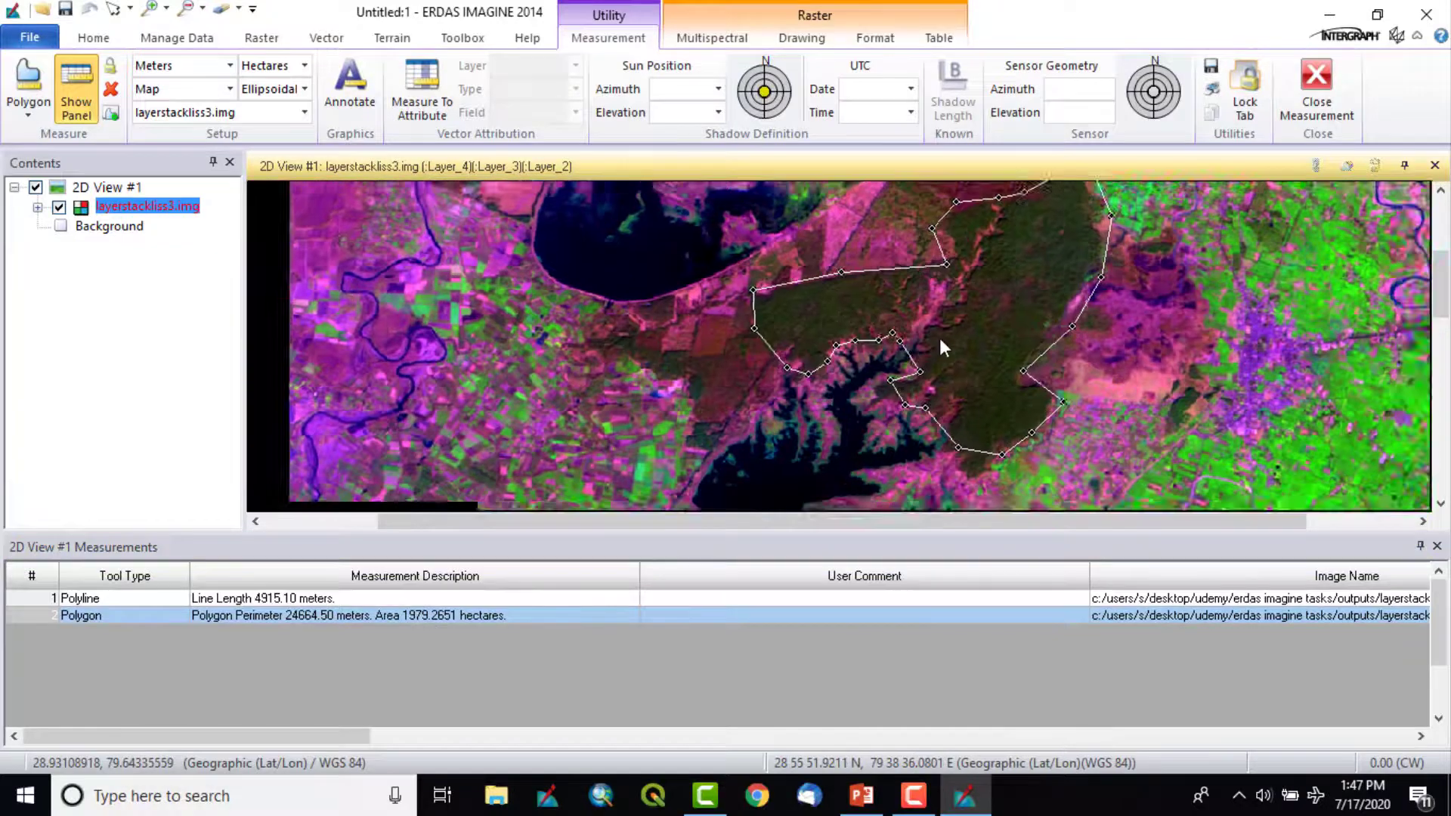
Step: Close the measurements list and clear the drawn polygon outline from the image
scroll(941, 338, down, 2)
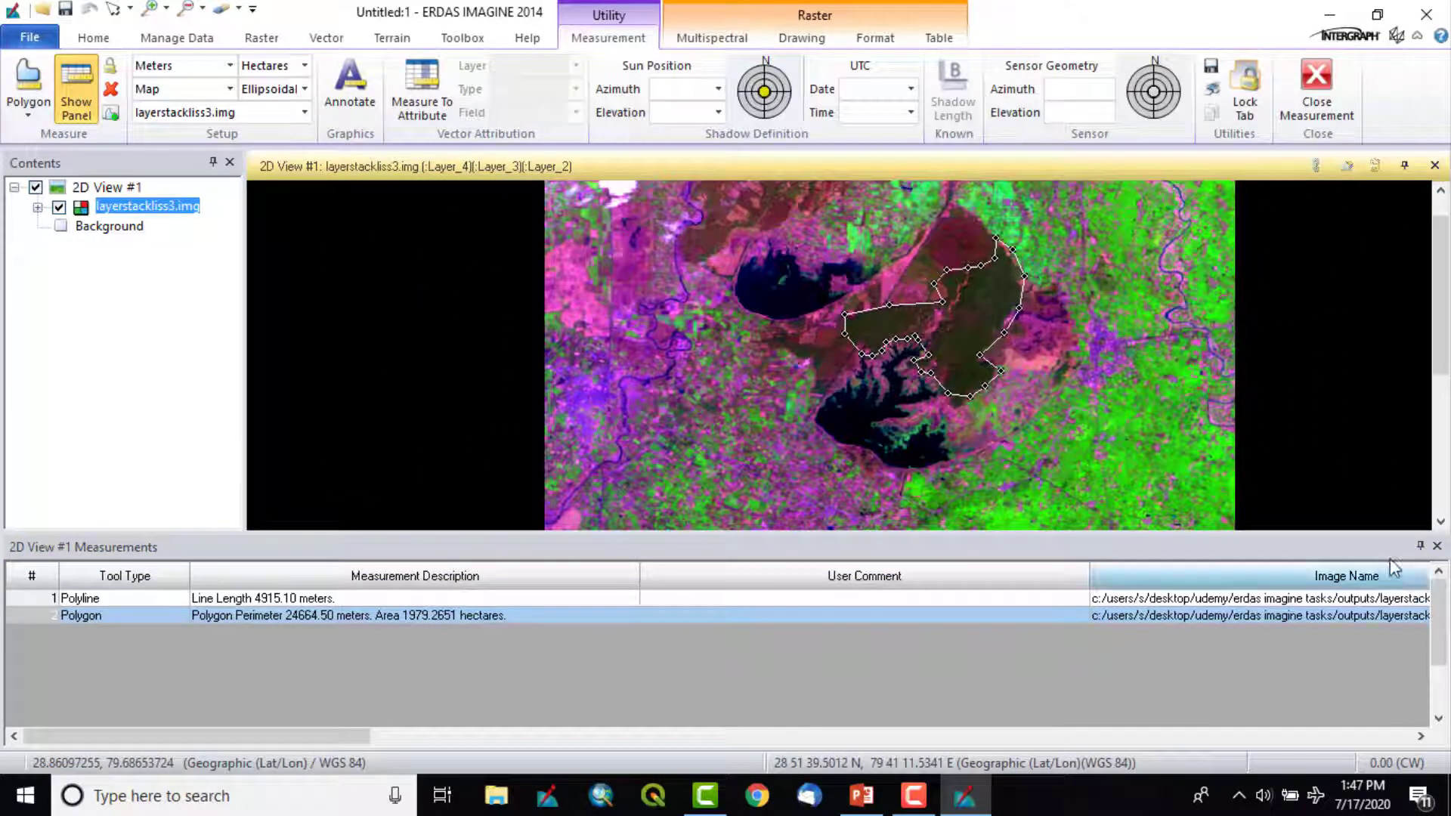
click(1437, 546)
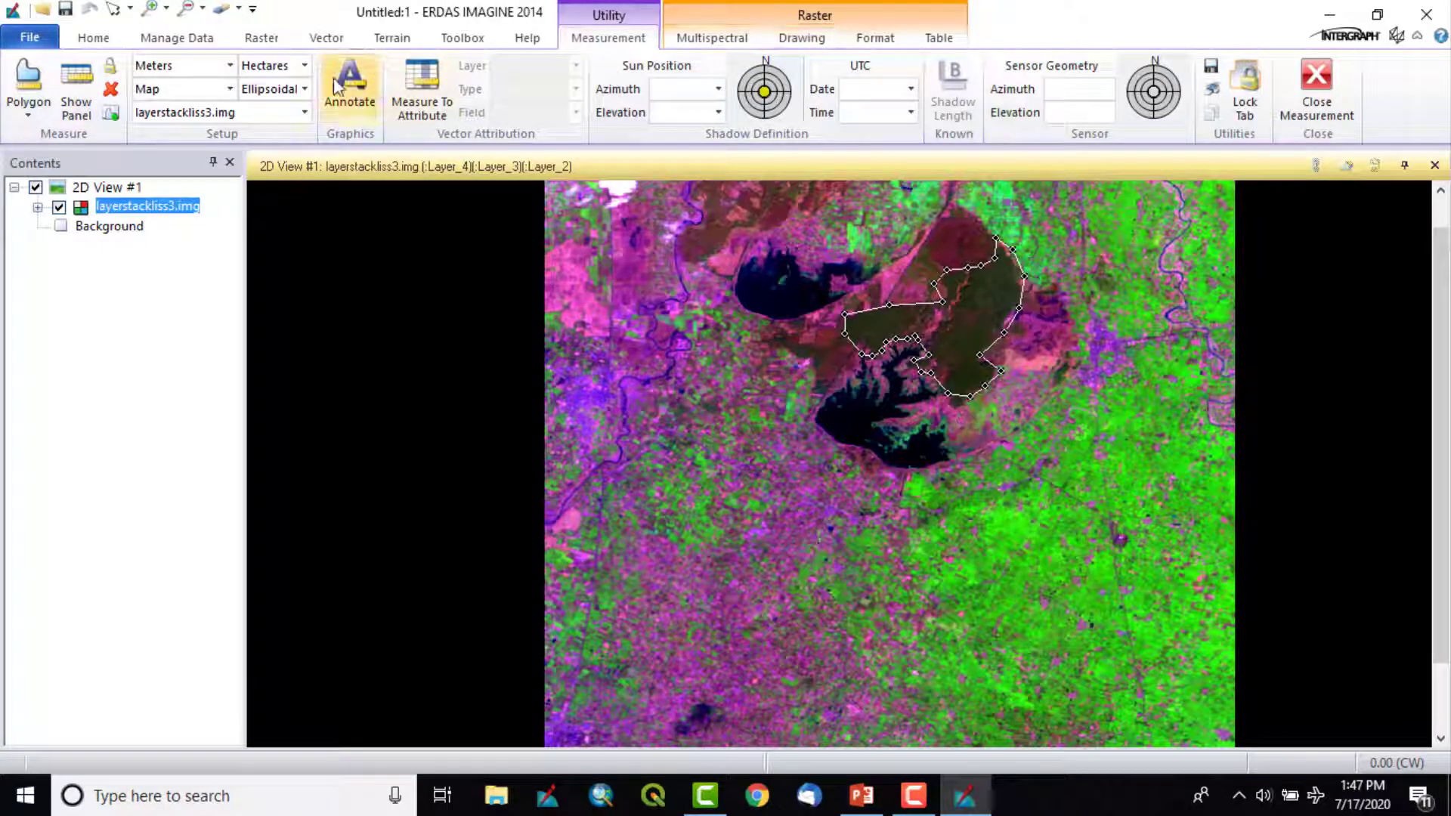
click(182, 47)
click(93, 37)
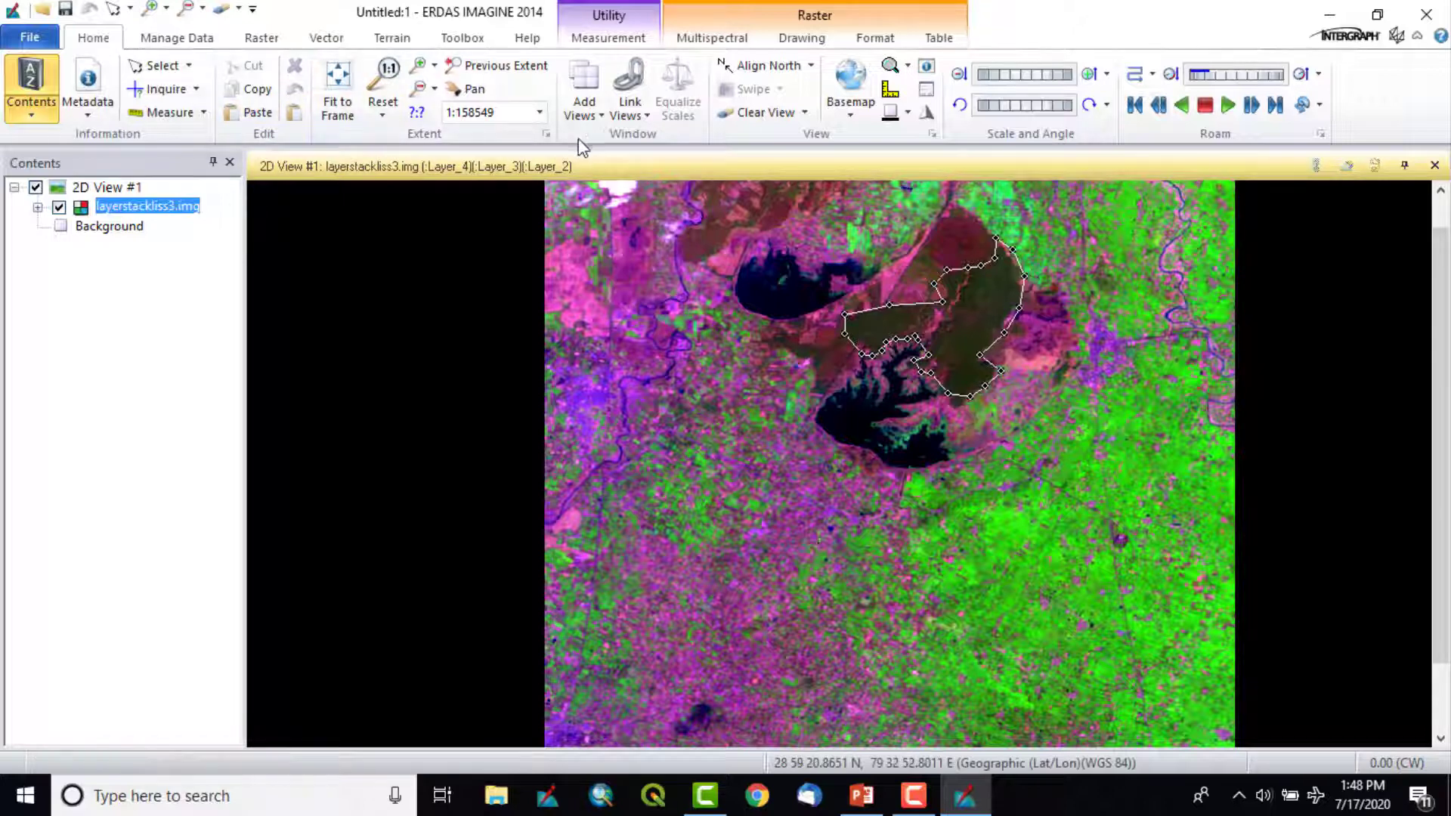
click(628, 39)
click(116, 93)
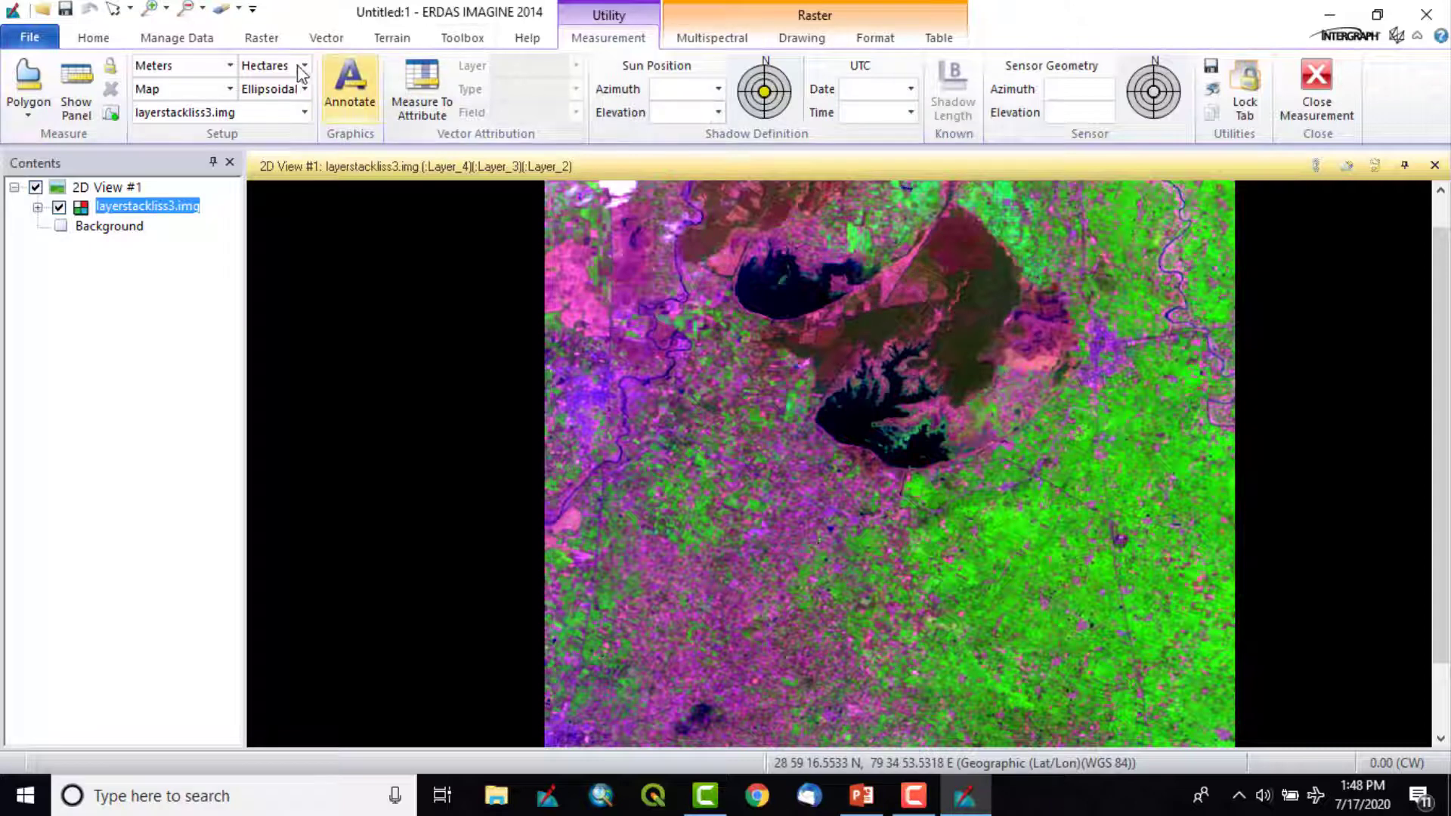
Step: Zoom into the upper lake to pixel level, rotate the view about 131 degrees counter-clockwise, and fit the whole image again
click(93, 38)
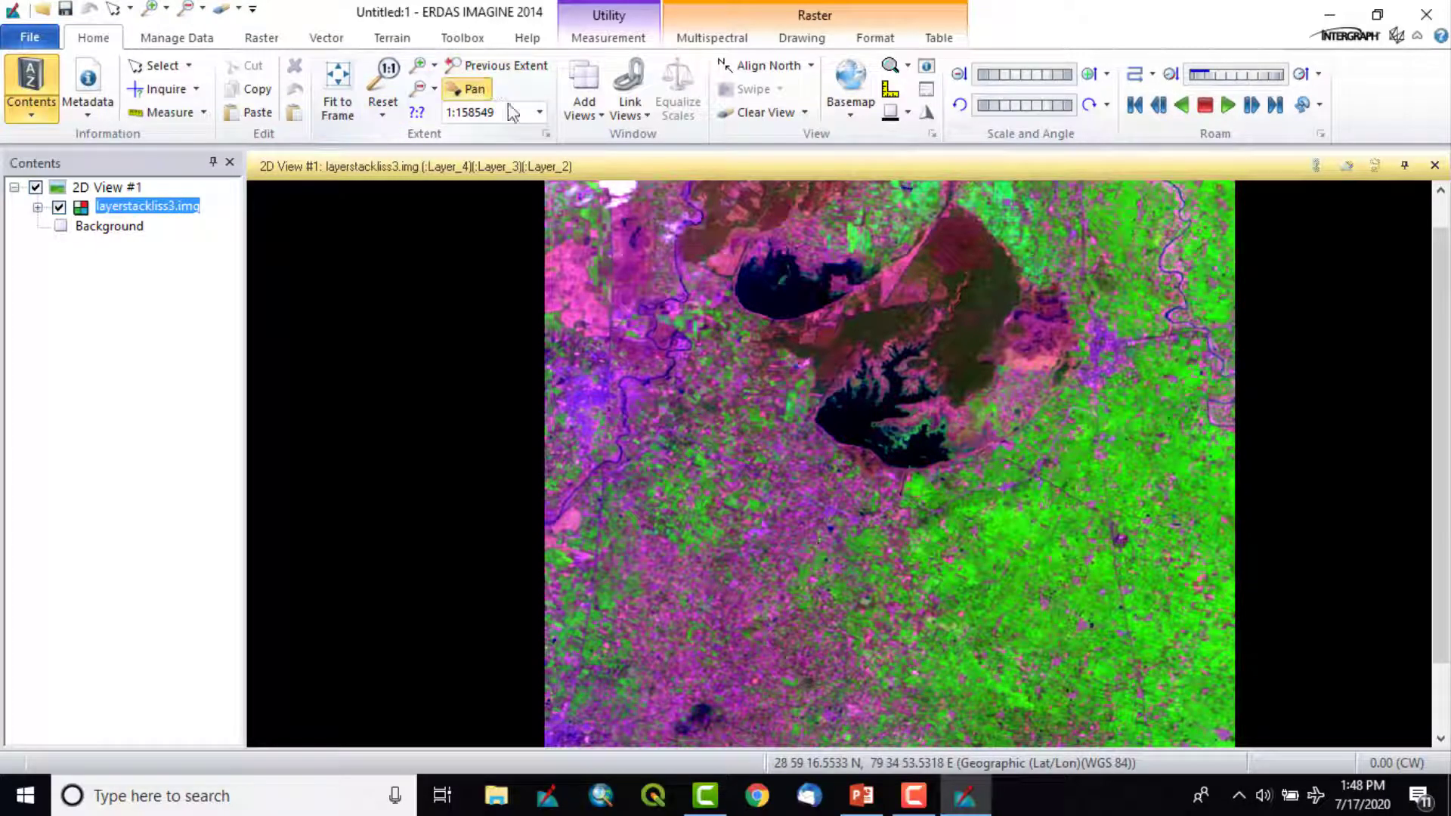
scroll(836, 307, up, 10)
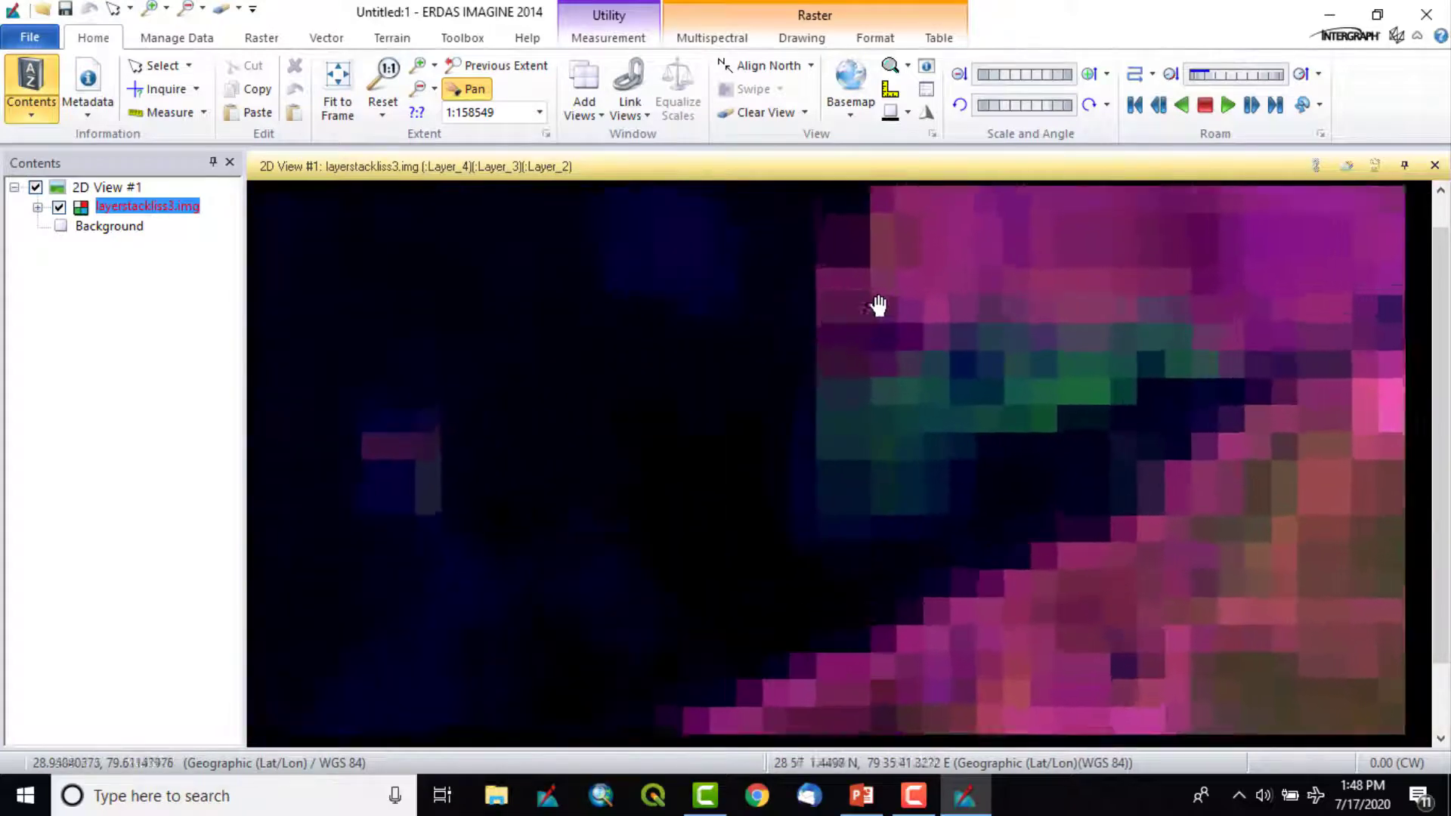
scroll(879, 306, up, 1)
drag(1079, 328, 350, 399)
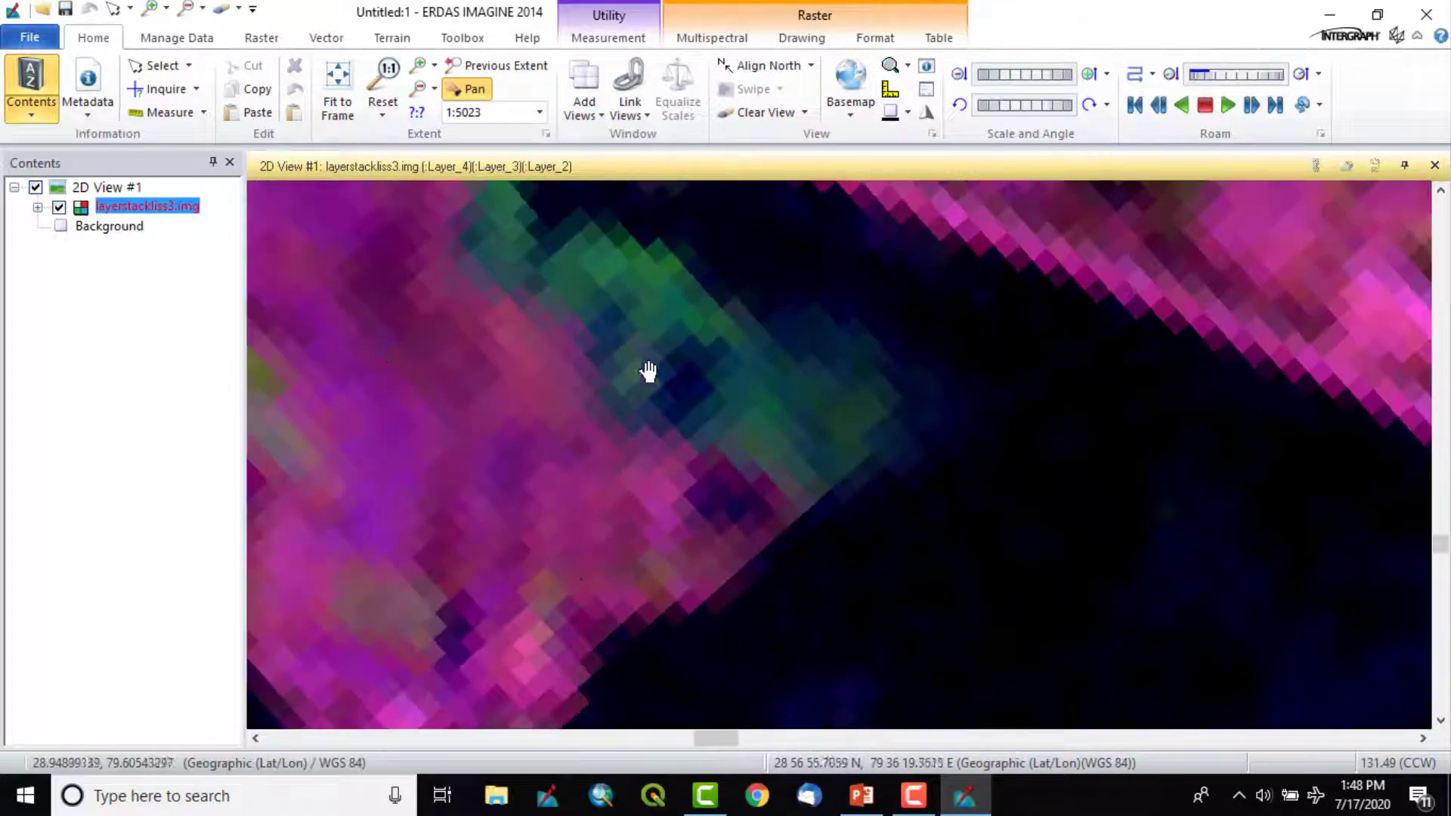
click(337, 94)
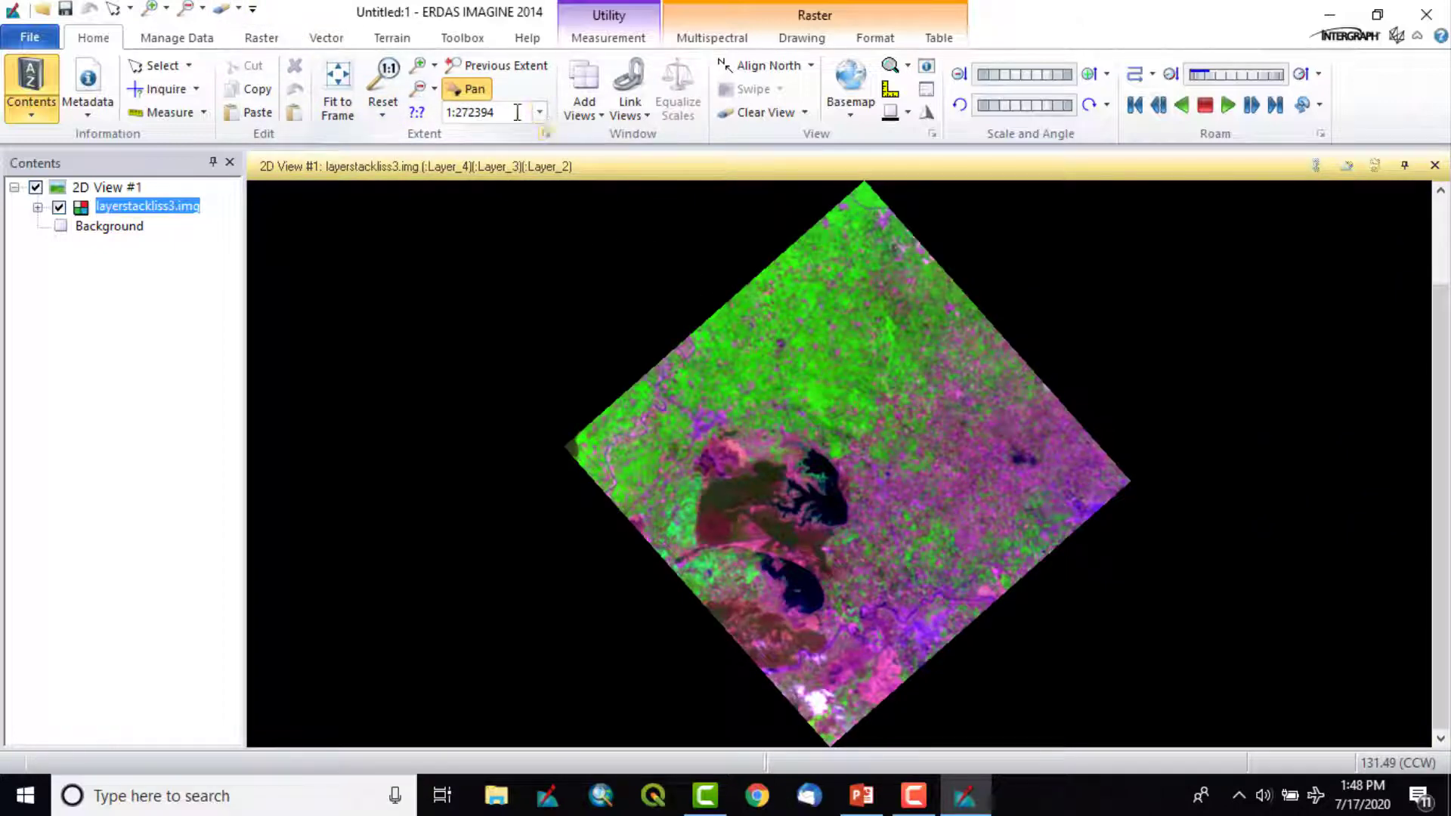
Step: Go back through the two previous view extents to undo the rotation, and fit the whole image in the view
click(479, 66)
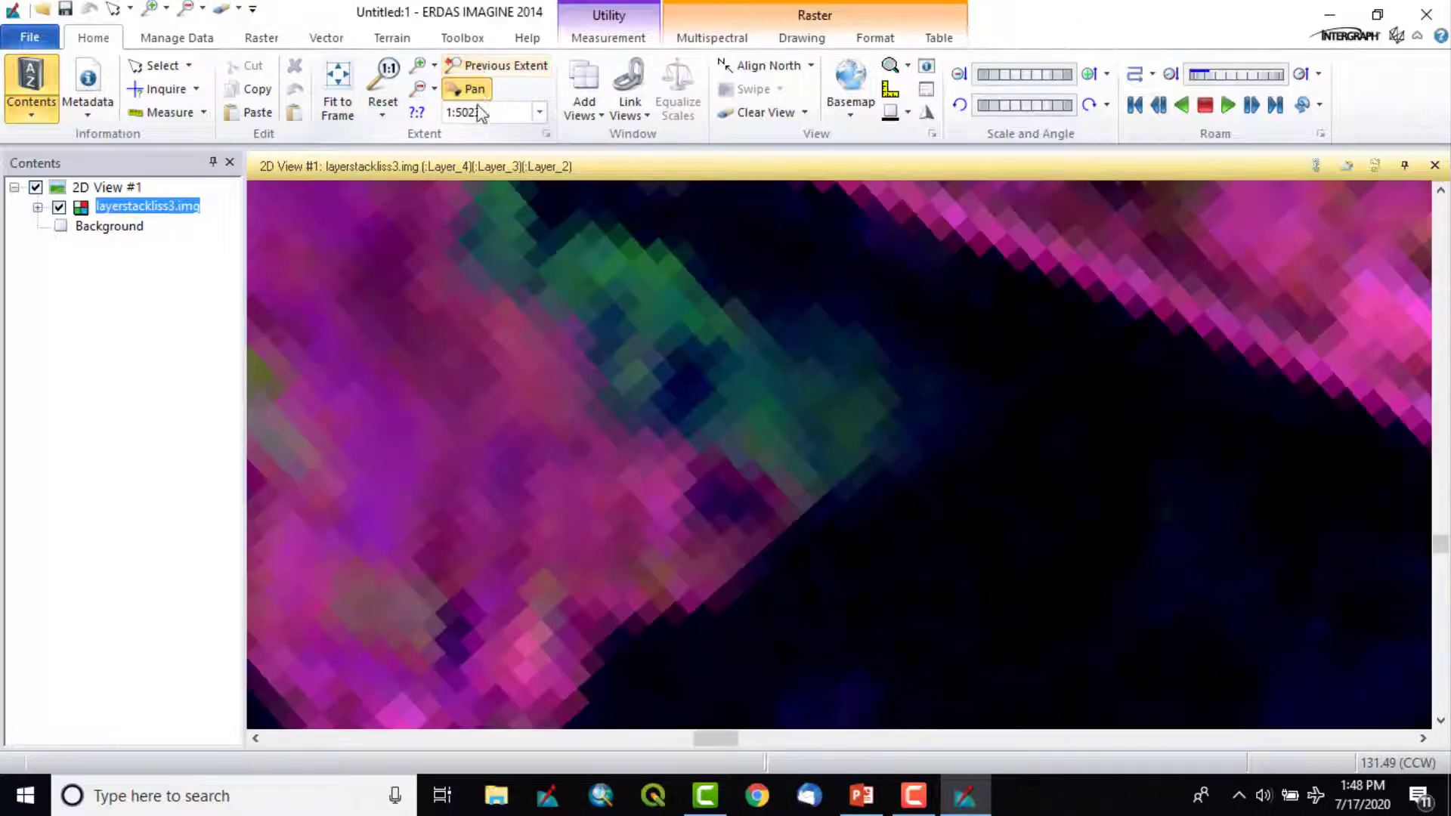
click(483, 64)
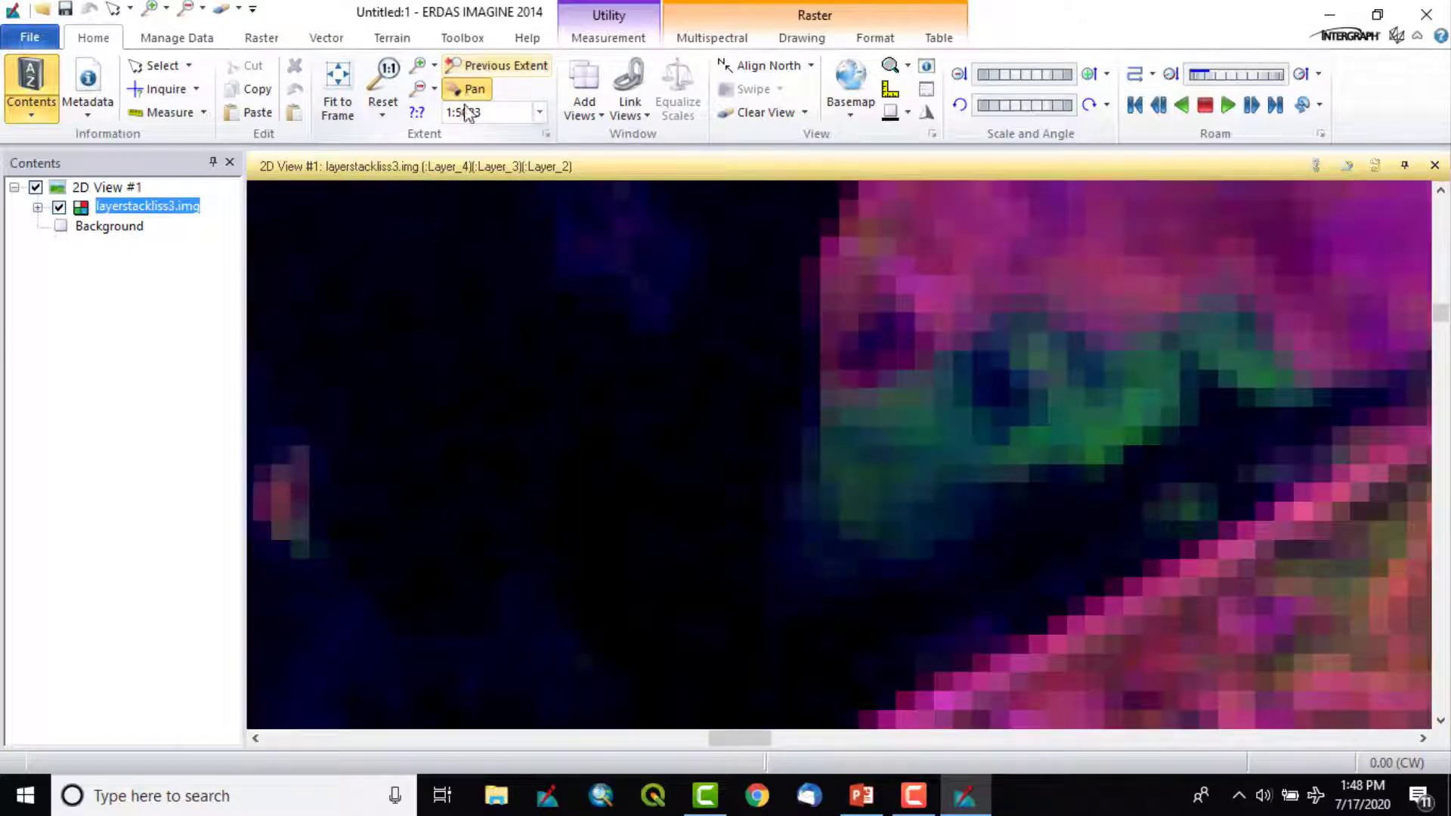
click(333, 89)
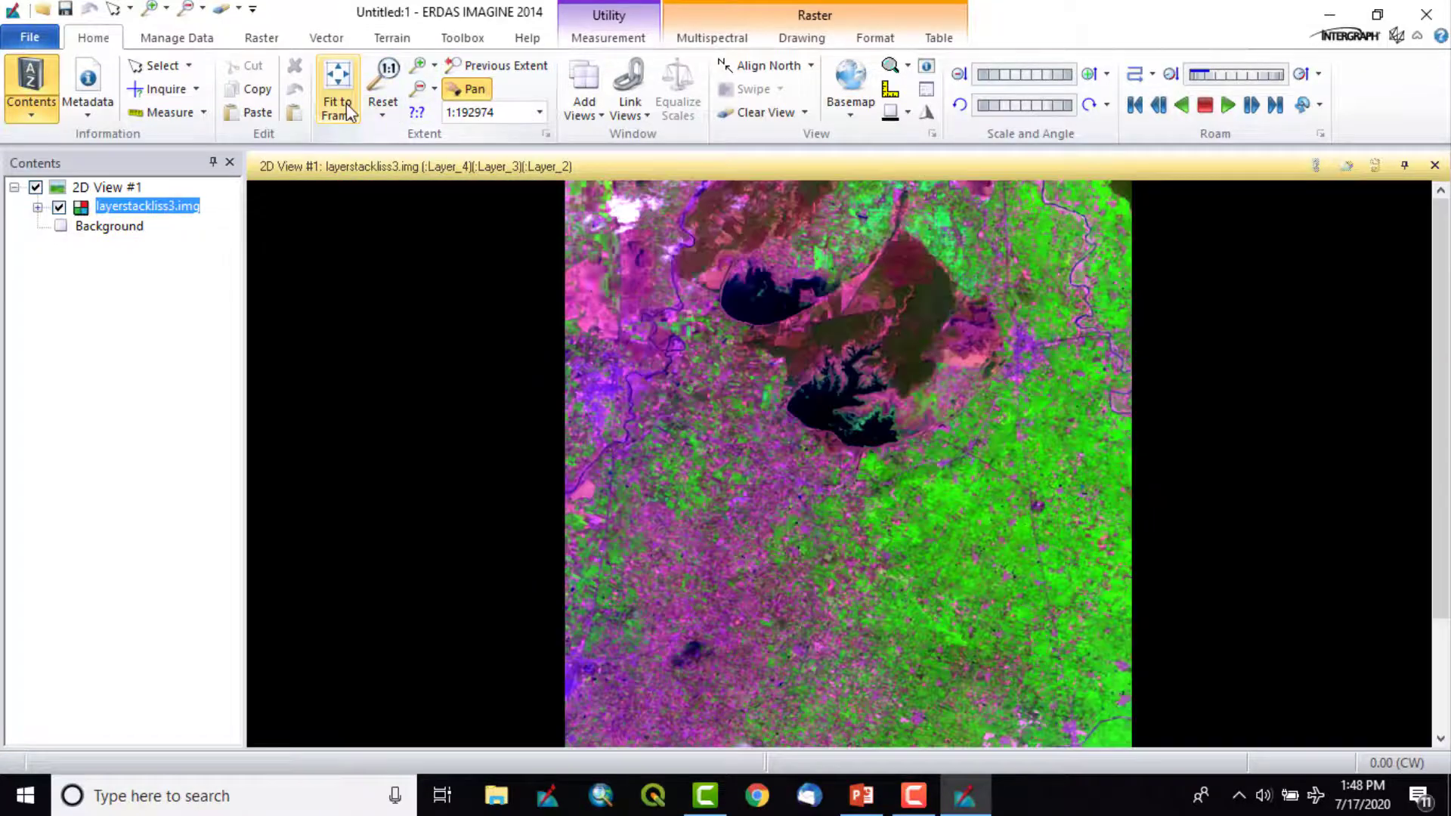
Step: Zoom into the winding river west of the upper lake and examine the image across to the lake's northern and eastern shores
click(457, 90)
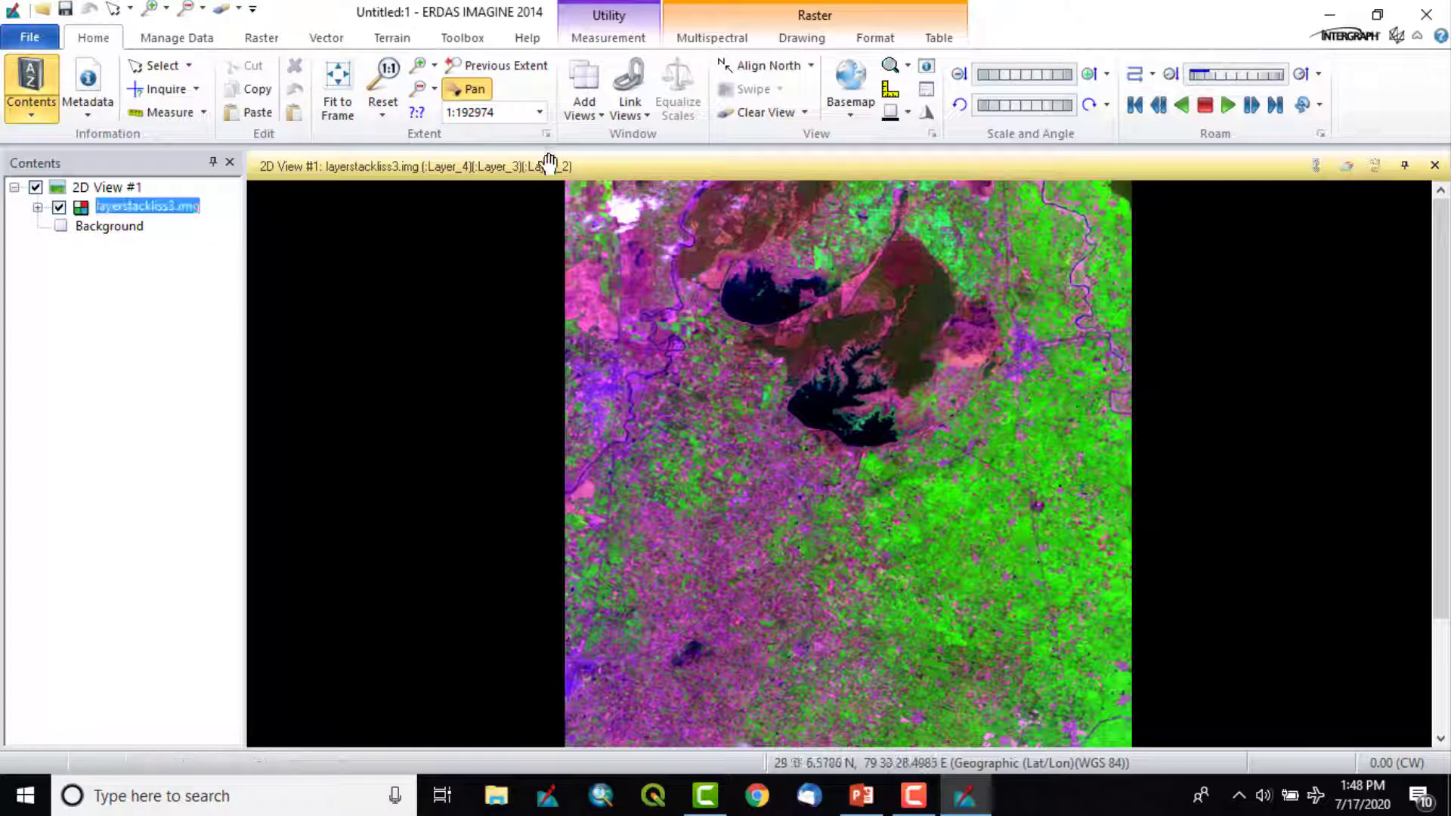
click(150, 9)
drag(672, 293, 820, 449)
drag(383, 304, 921, 523)
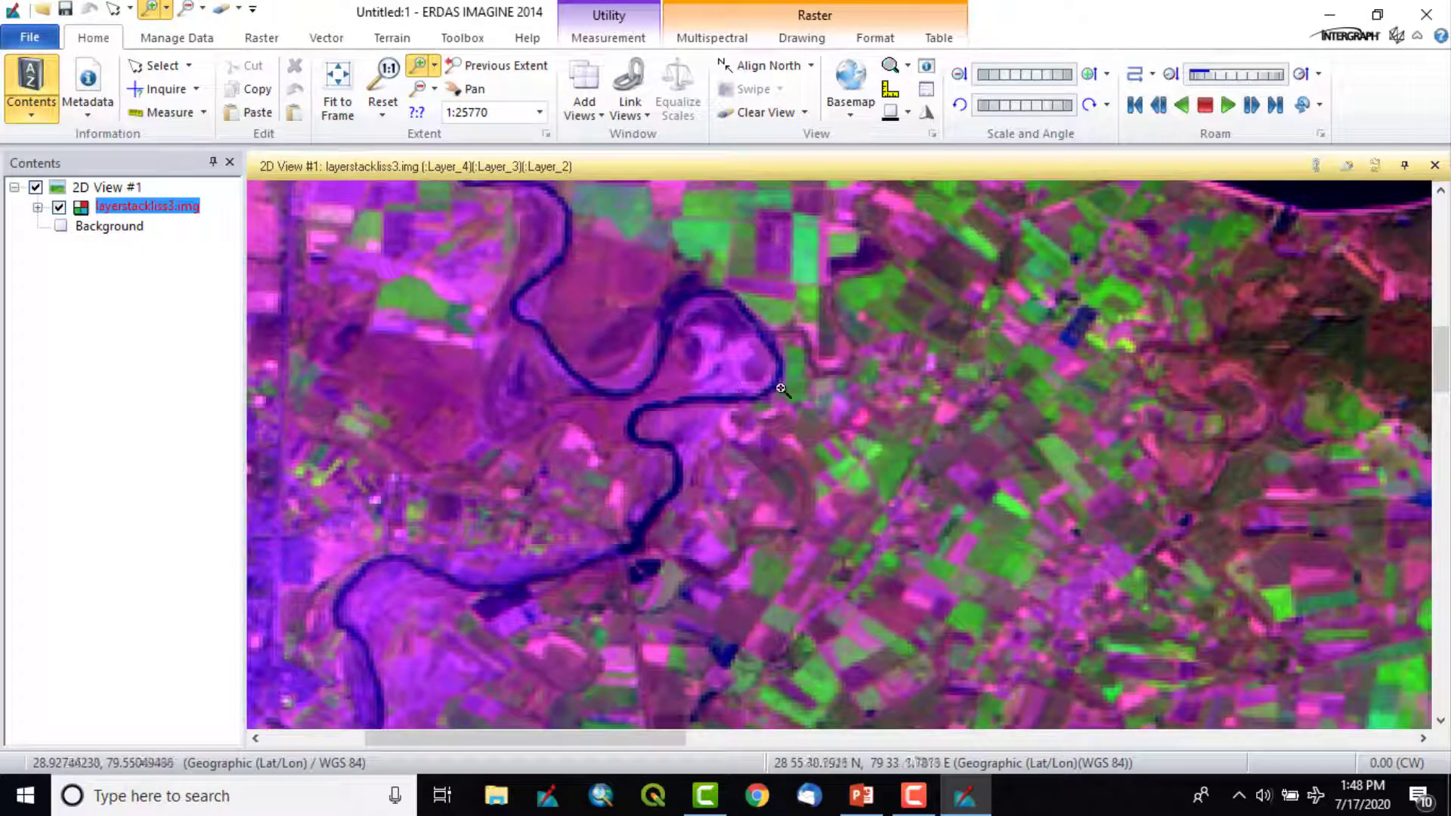
drag(761, 318, 673, 400)
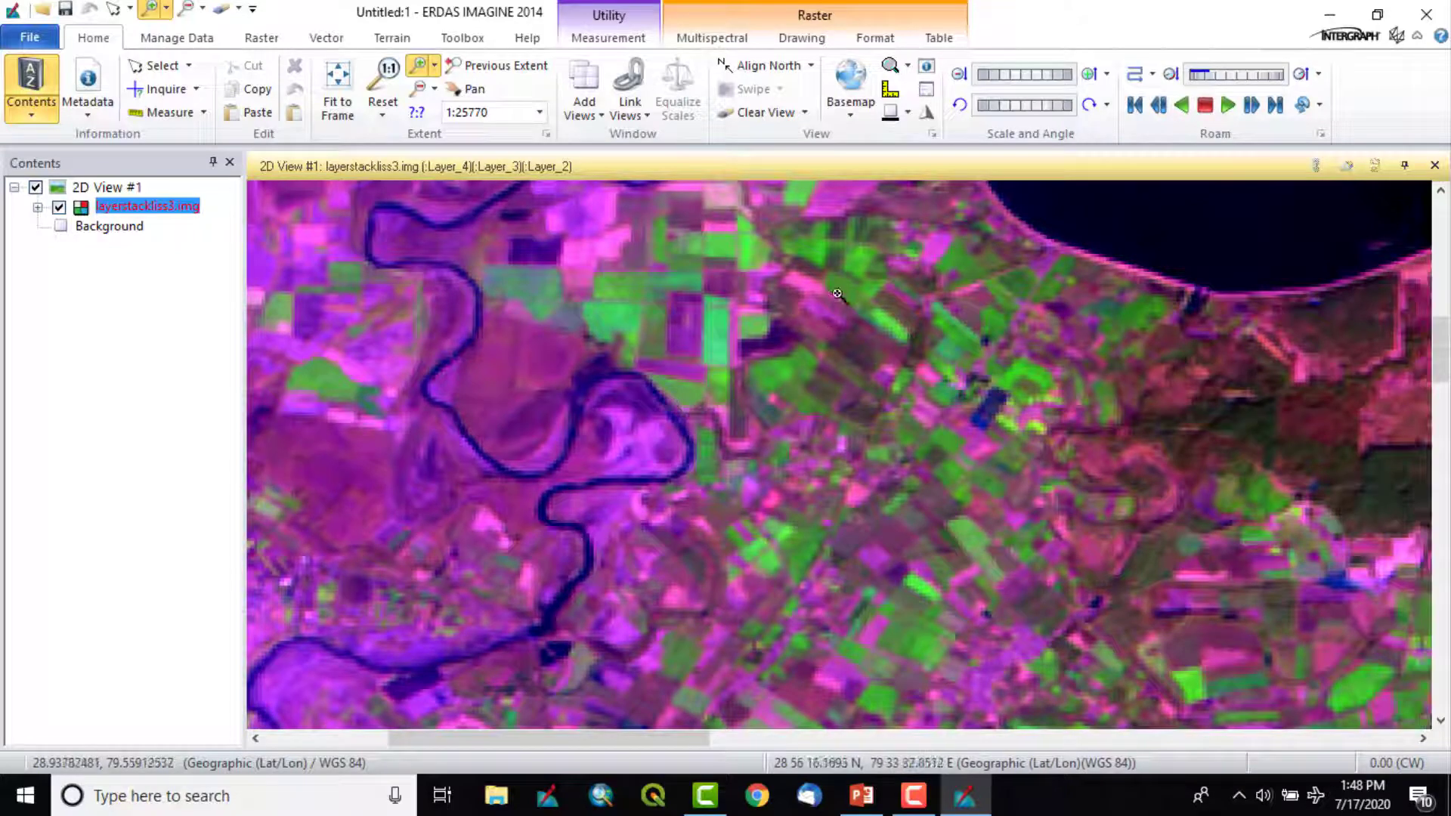
drag(1024, 198, 774, 428)
drag(1177, 264, 666, 495)
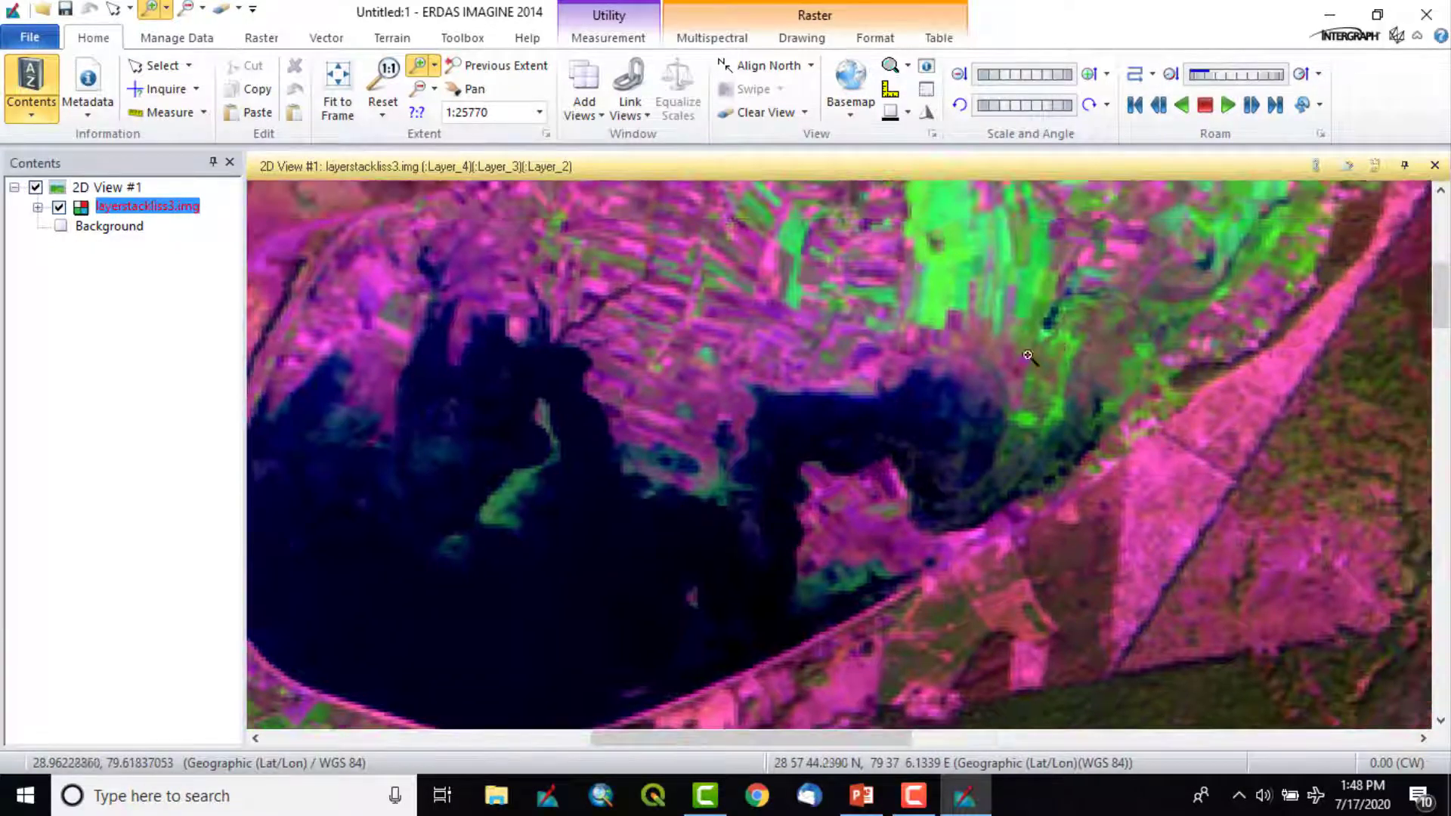
drag(1036, 353, 735, 422)
drag(858, 323, 907, 300)
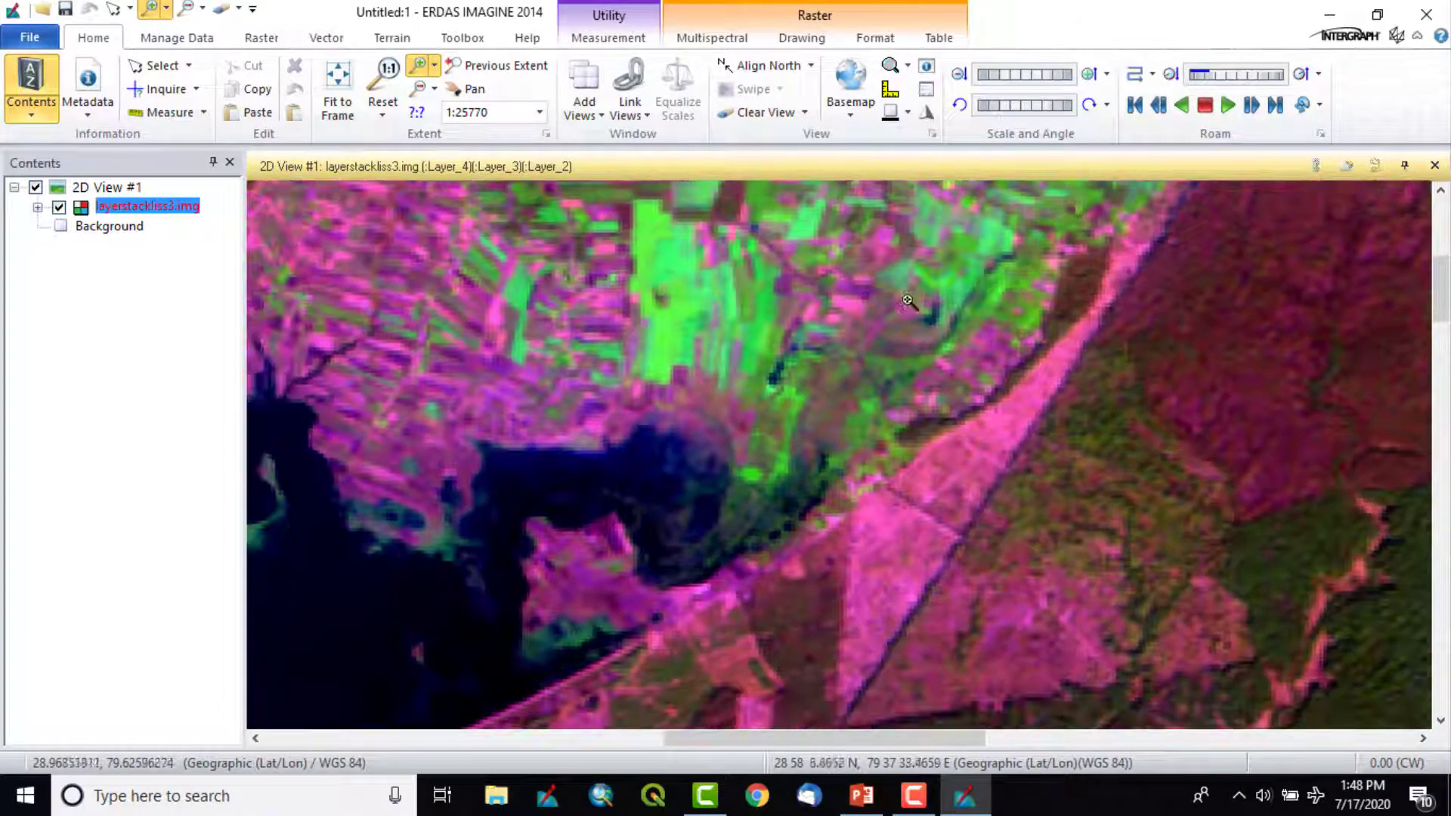
drag(760, 344, 1106, 346)
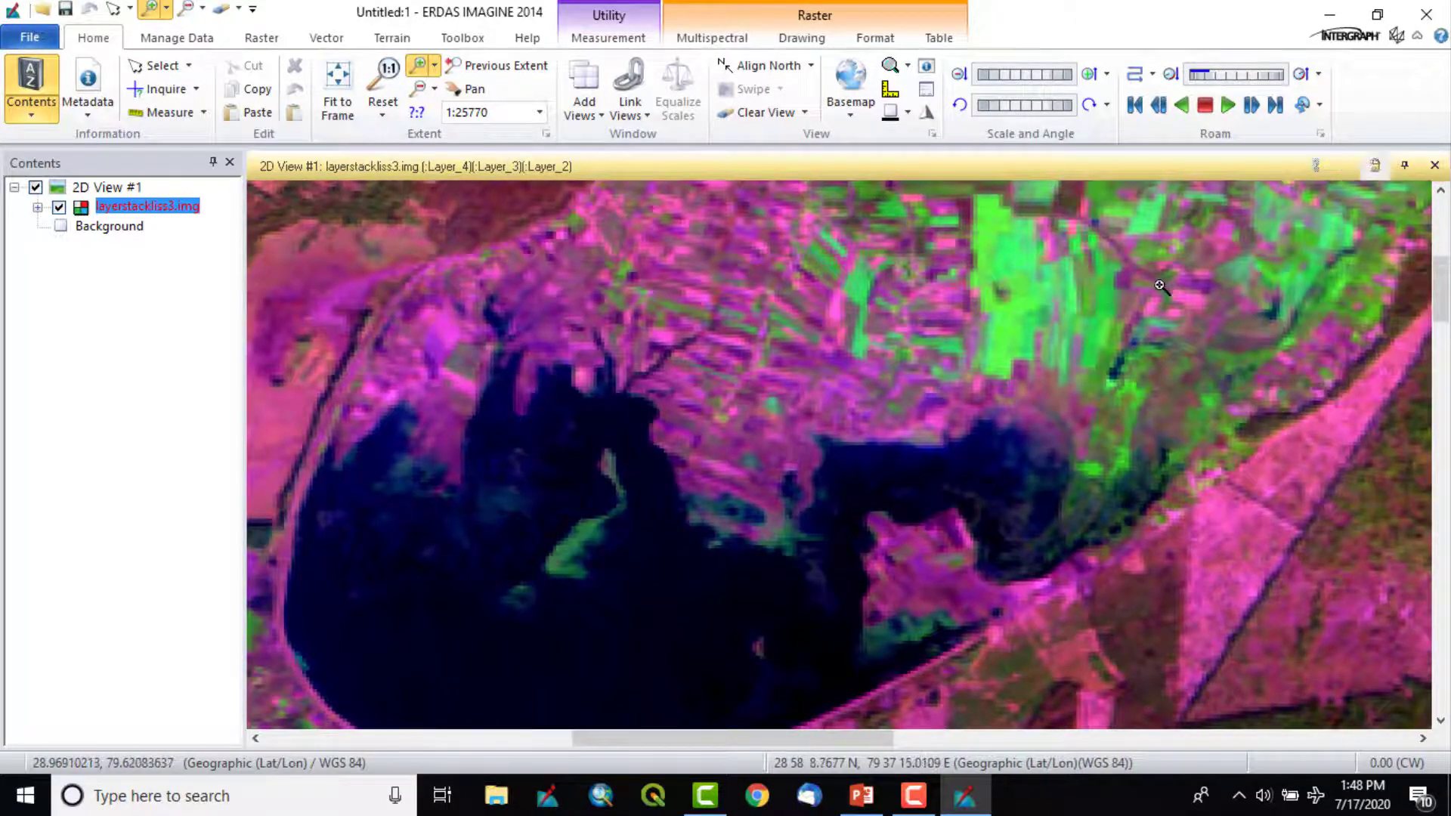
drag(1162, 286, 877, 345)
drag(744, 384, 1153, 338)
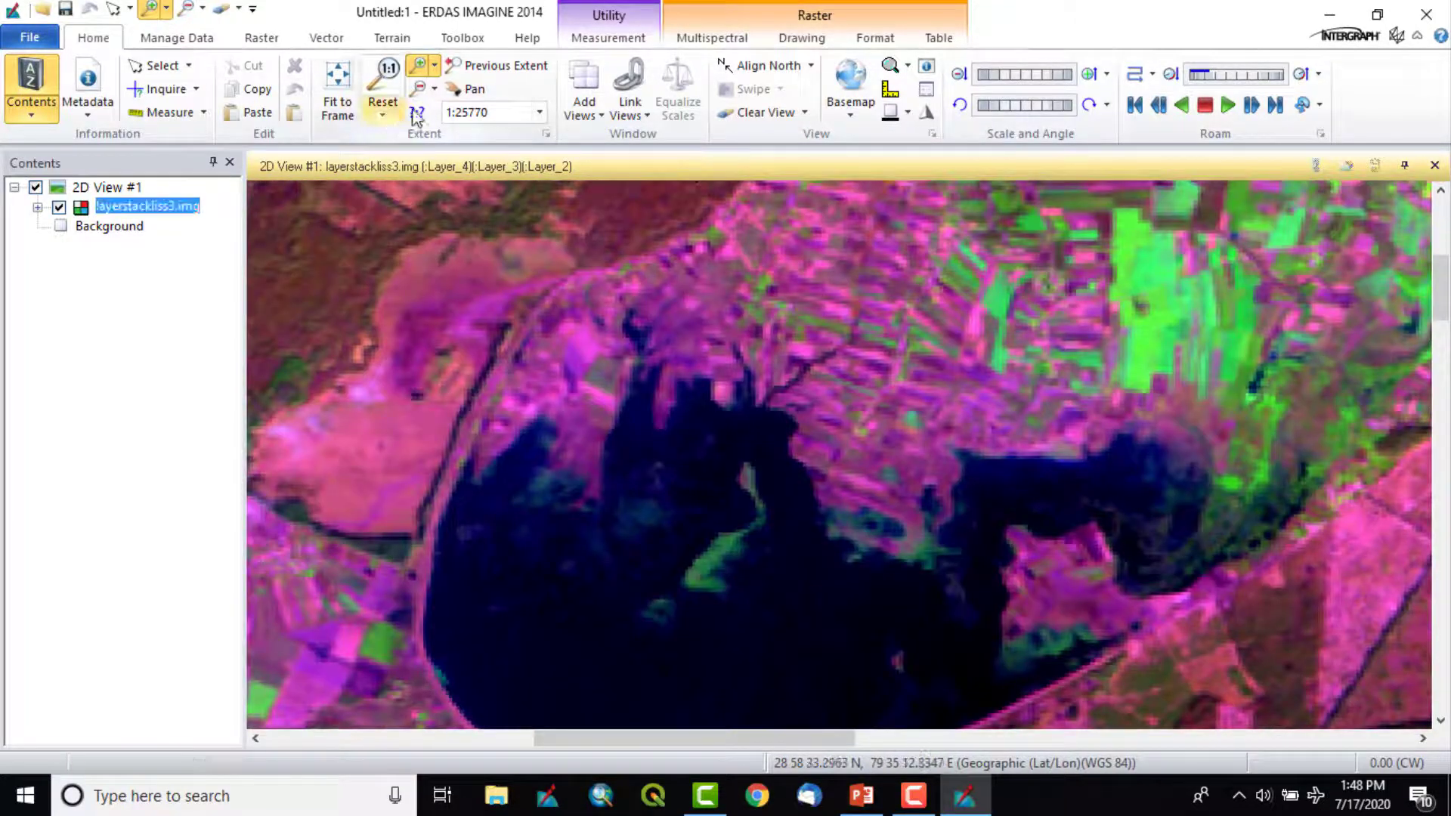
Step: Pan from the upper lake to the image's northern edge and back to examine the terrain, and fit the whole image again
click(466, 91)
drag(988, 276, 635, 438)
drag(1232, 346, 764, 432)
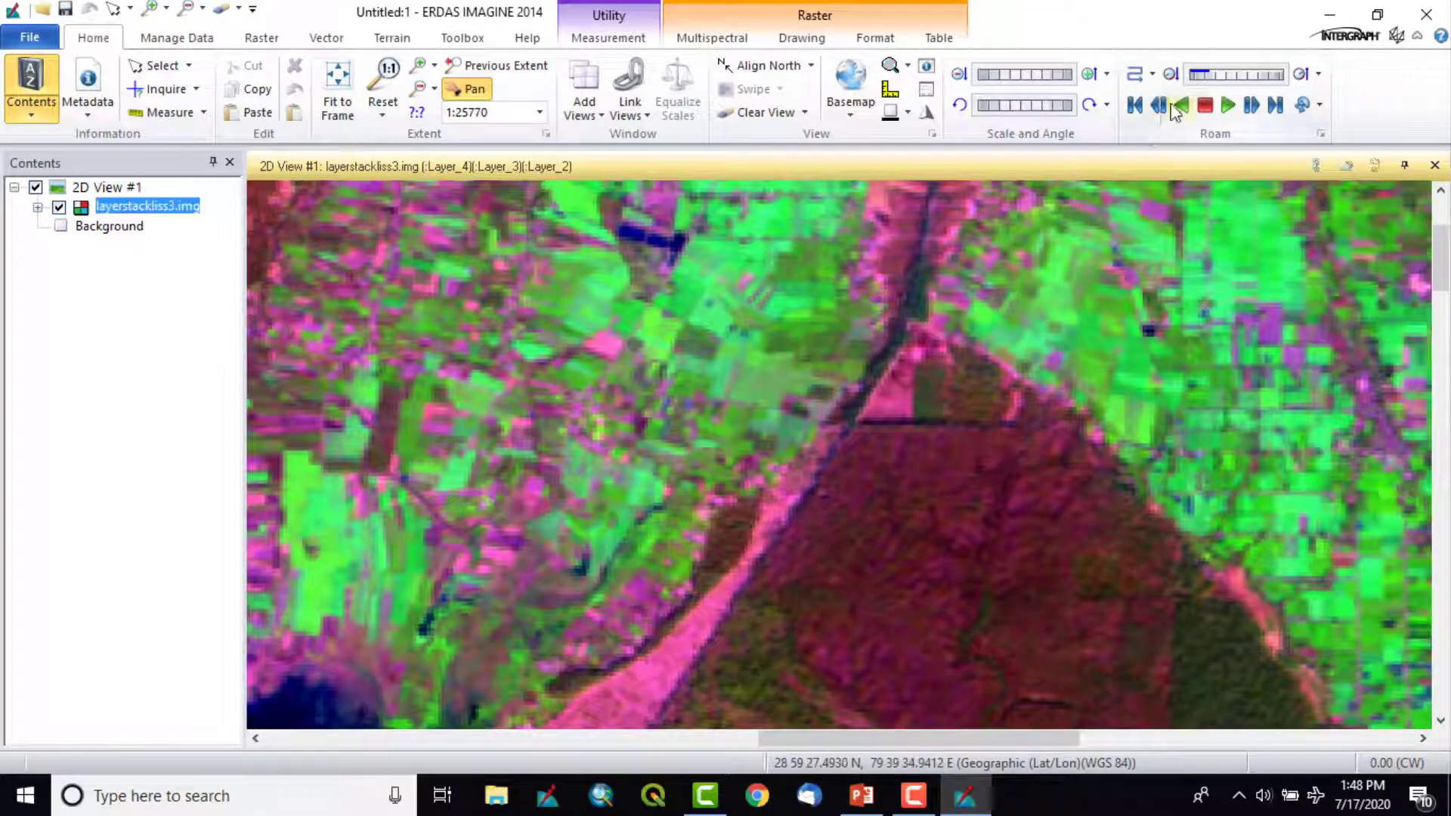
drag(1302, 282, 929, 449)
drag(1263, 227, 1020, 358)
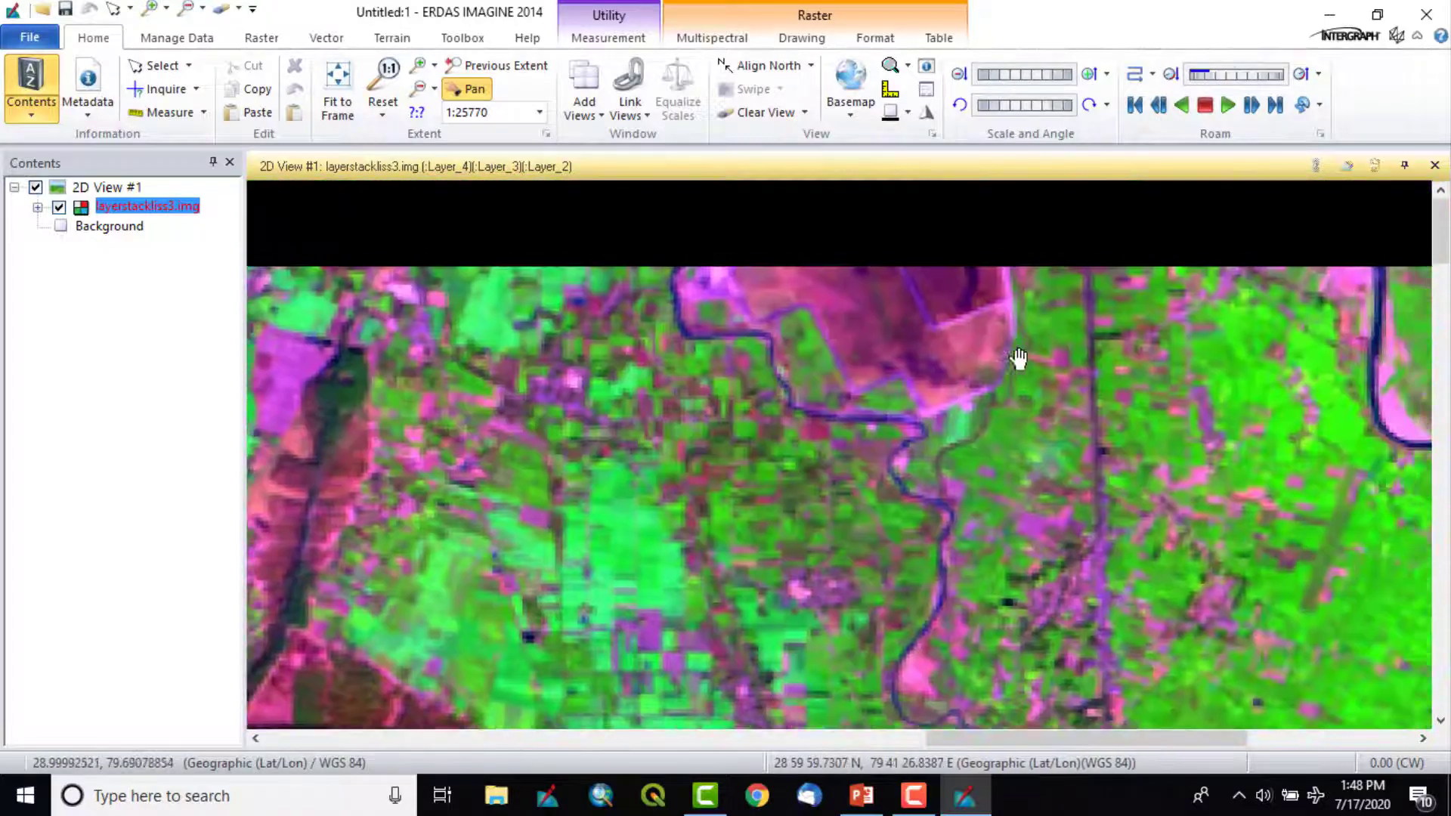
drag(833, 260, 891, 285)
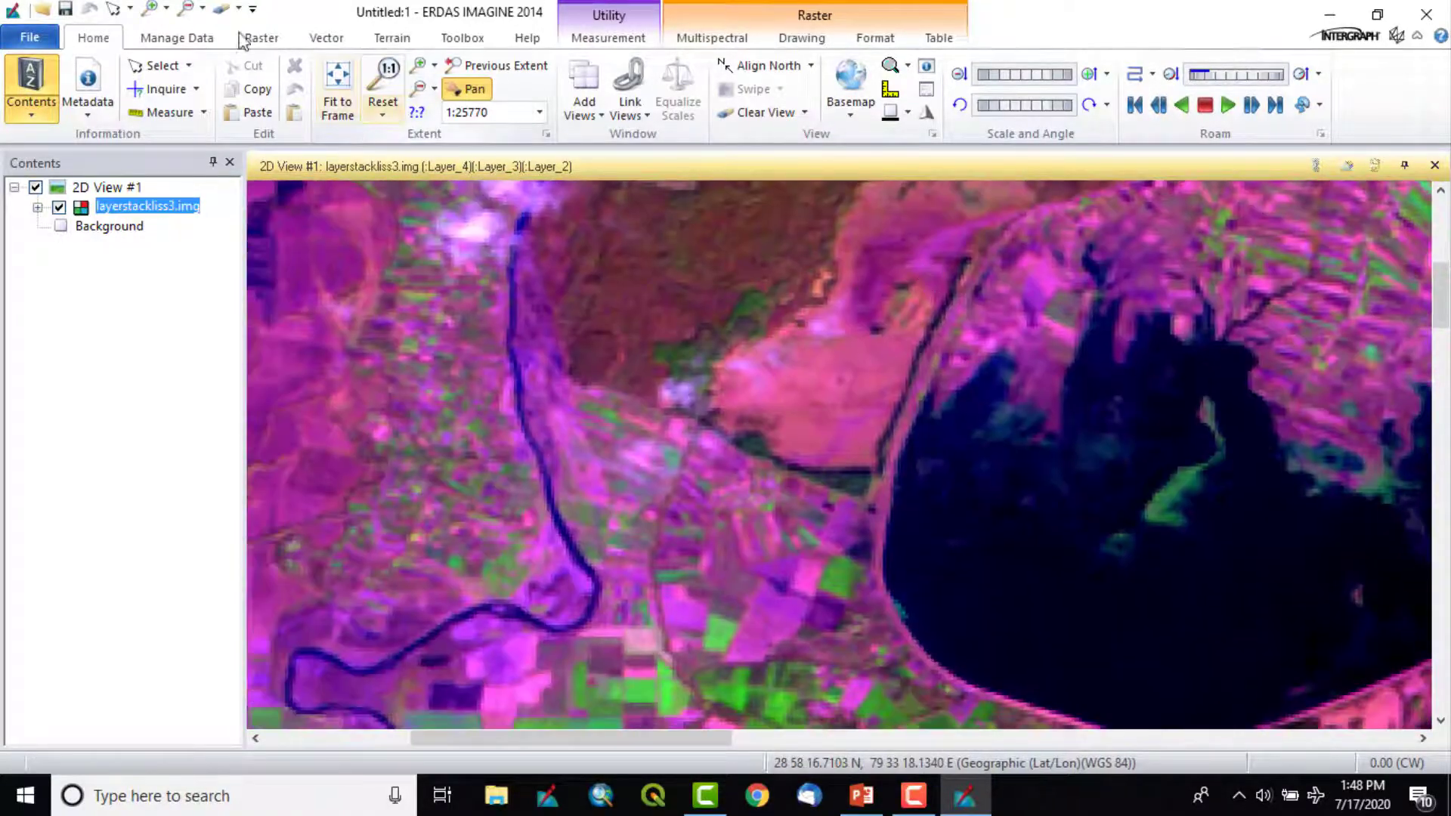
click(338, 89)
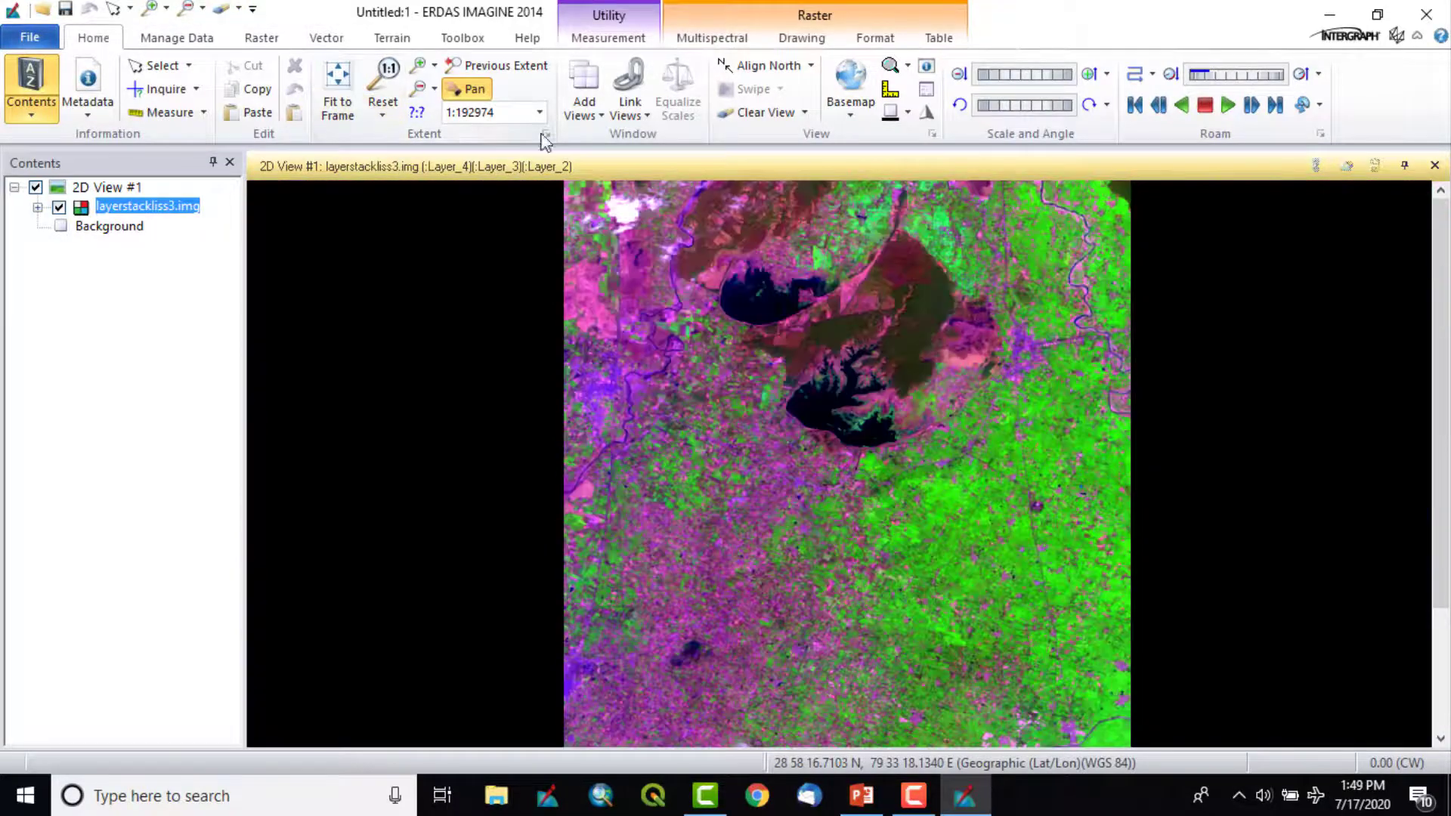
Step: Review the available options for adding, arranging and splitting views
click(584, 109)
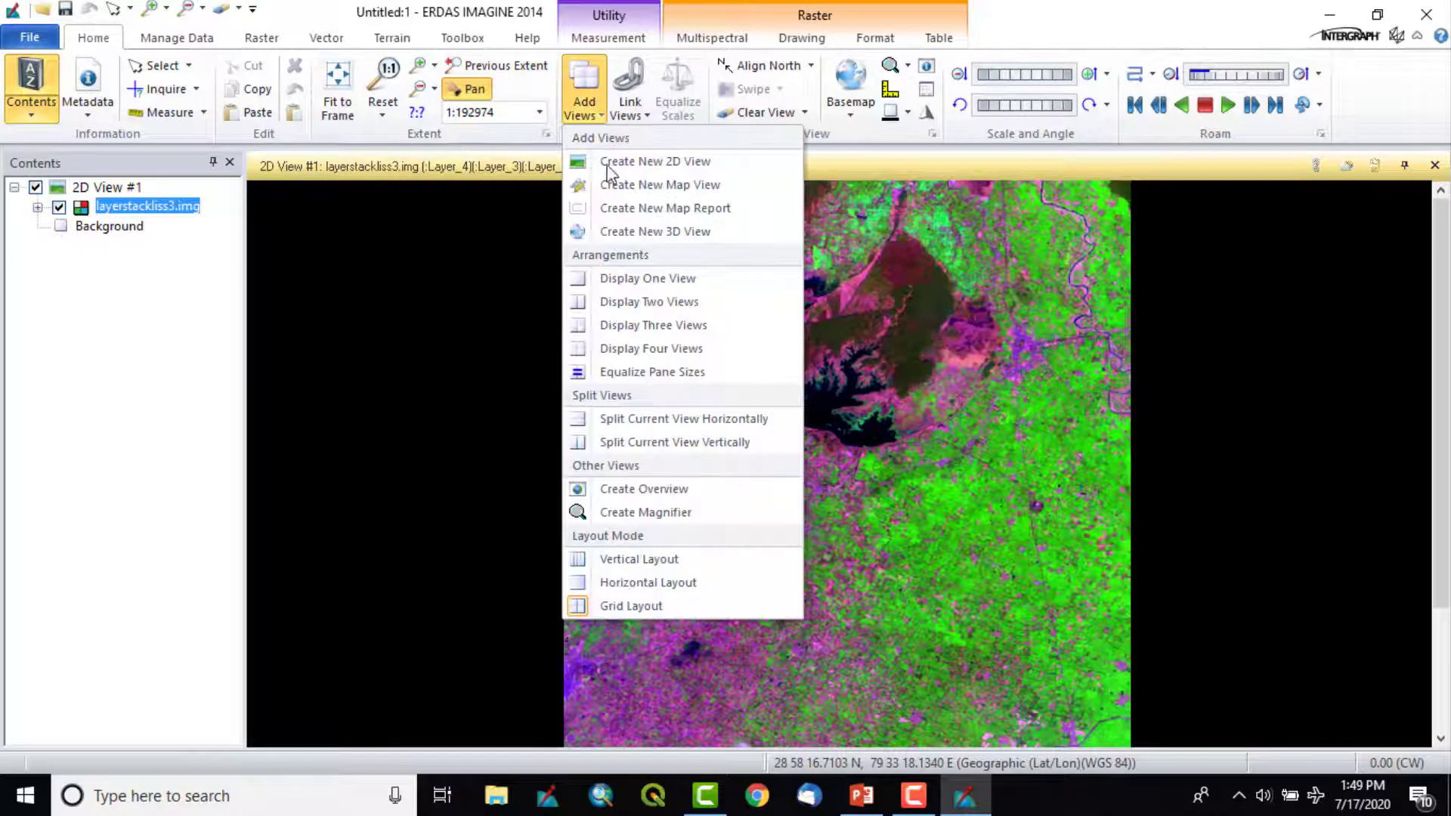
click(584, 113)
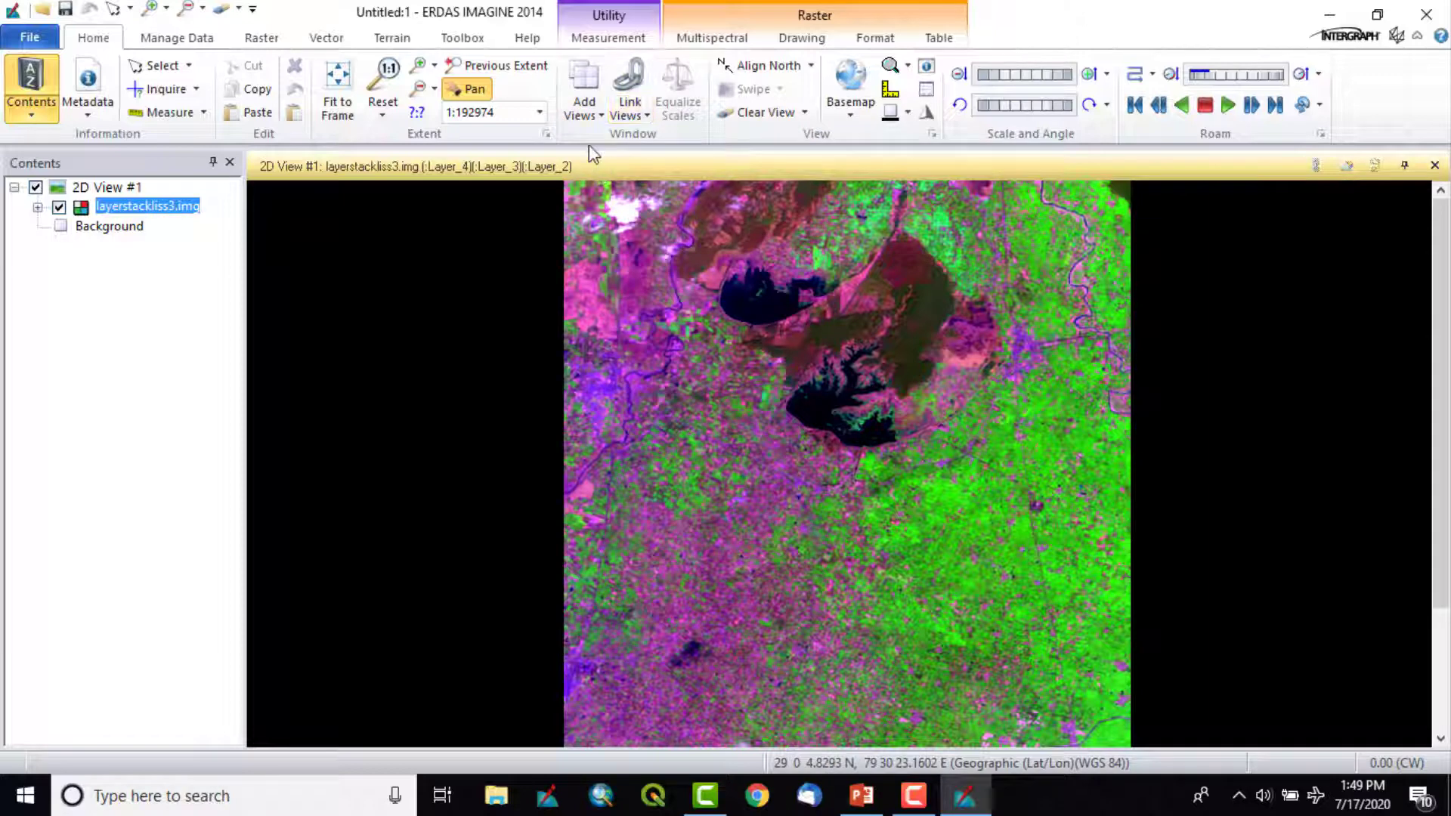
Step: Clear the view and reload layerstackliss3.img from the outputs folder, fitting the whole image to the frame
click(778, 117)
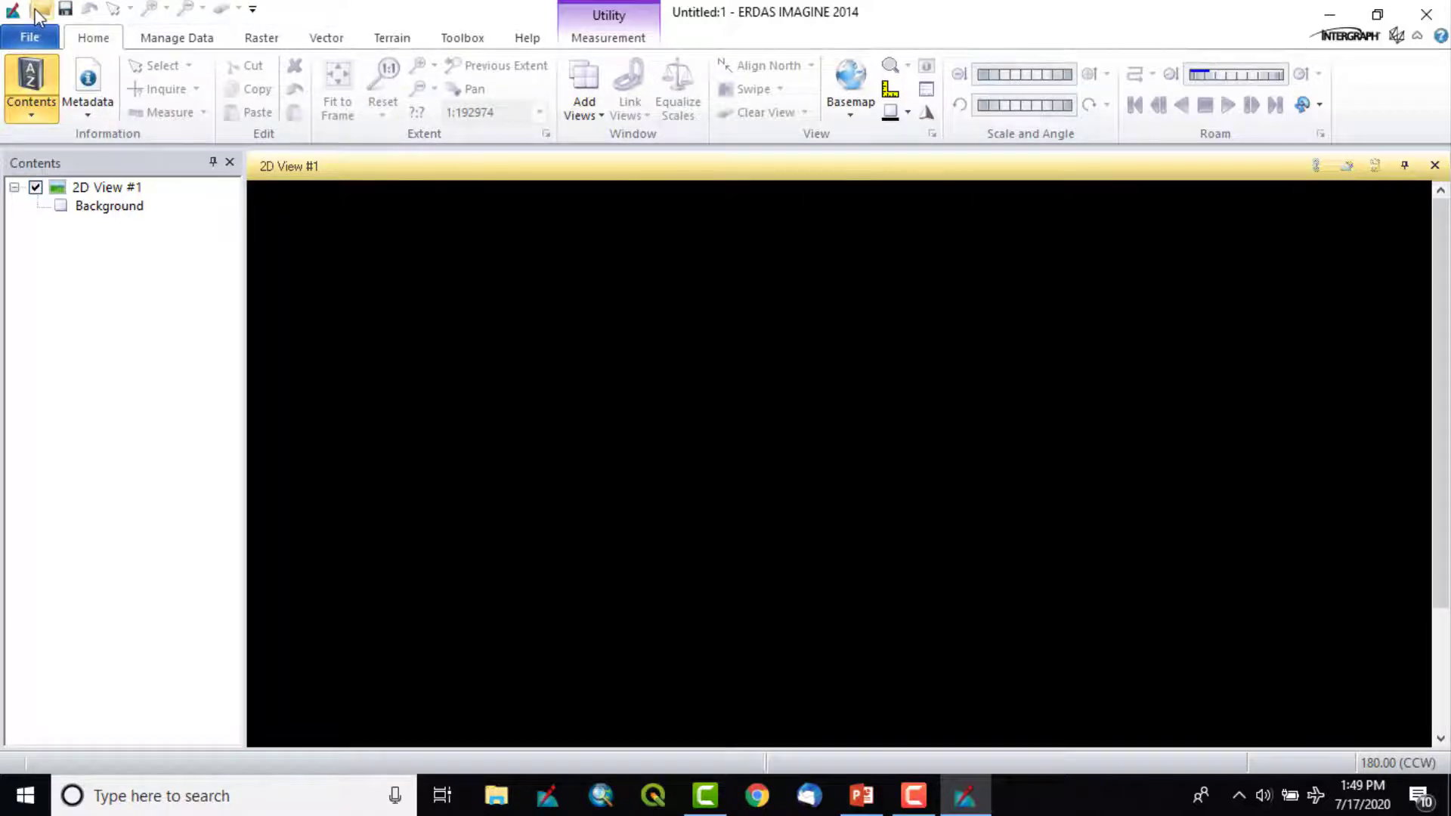
click(555, 289)
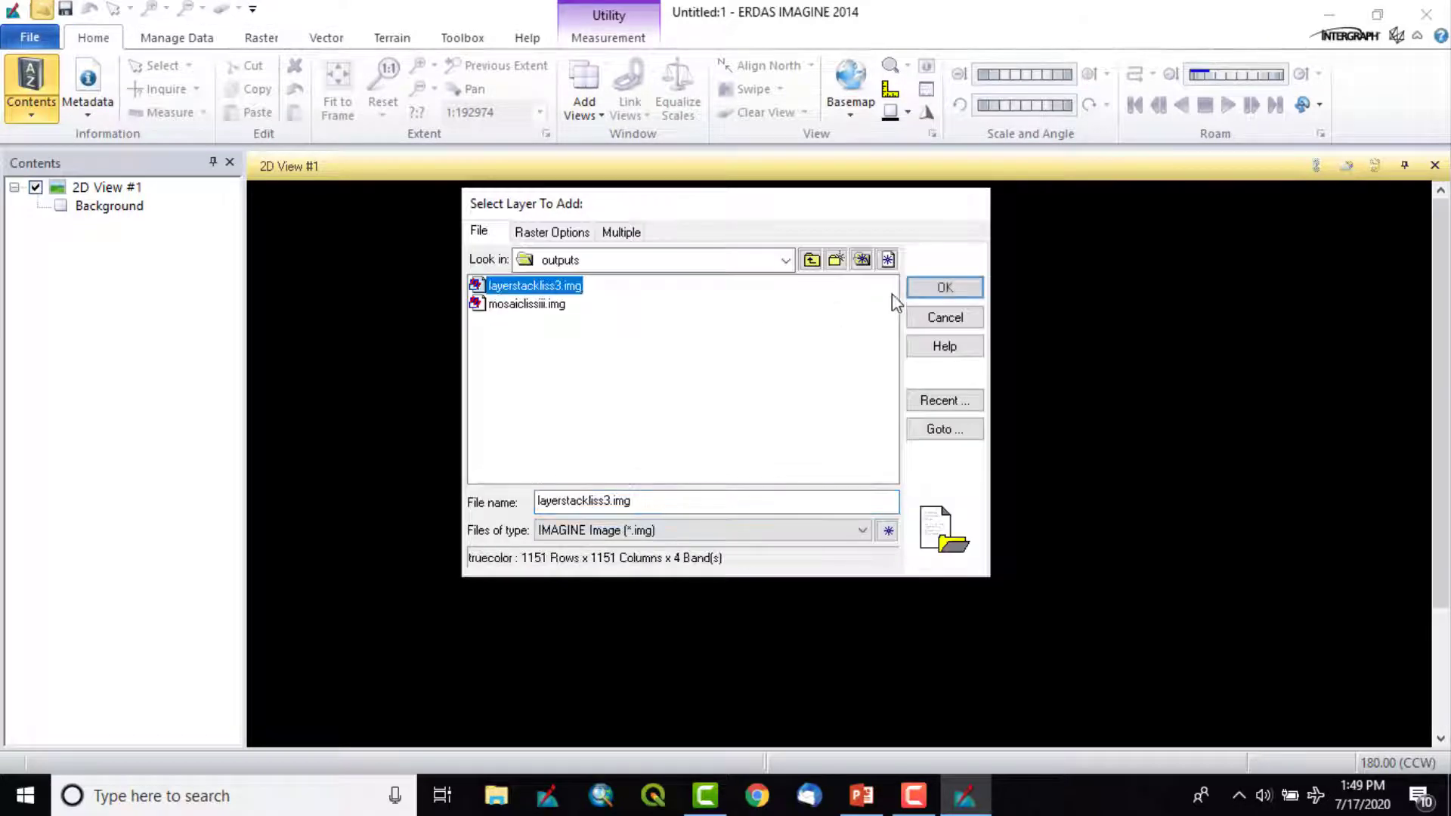
click(944, 288)
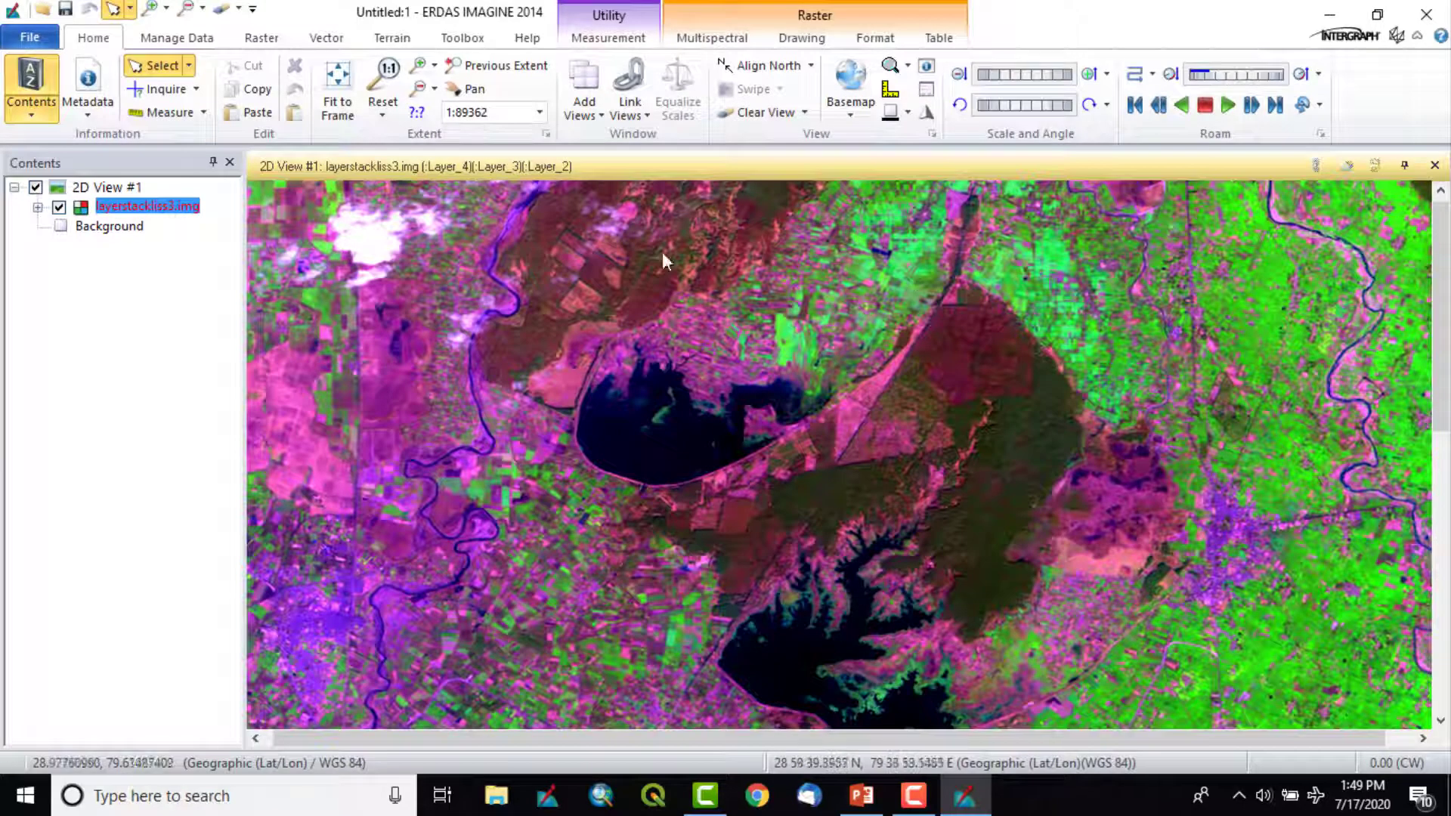
click(349, 79)
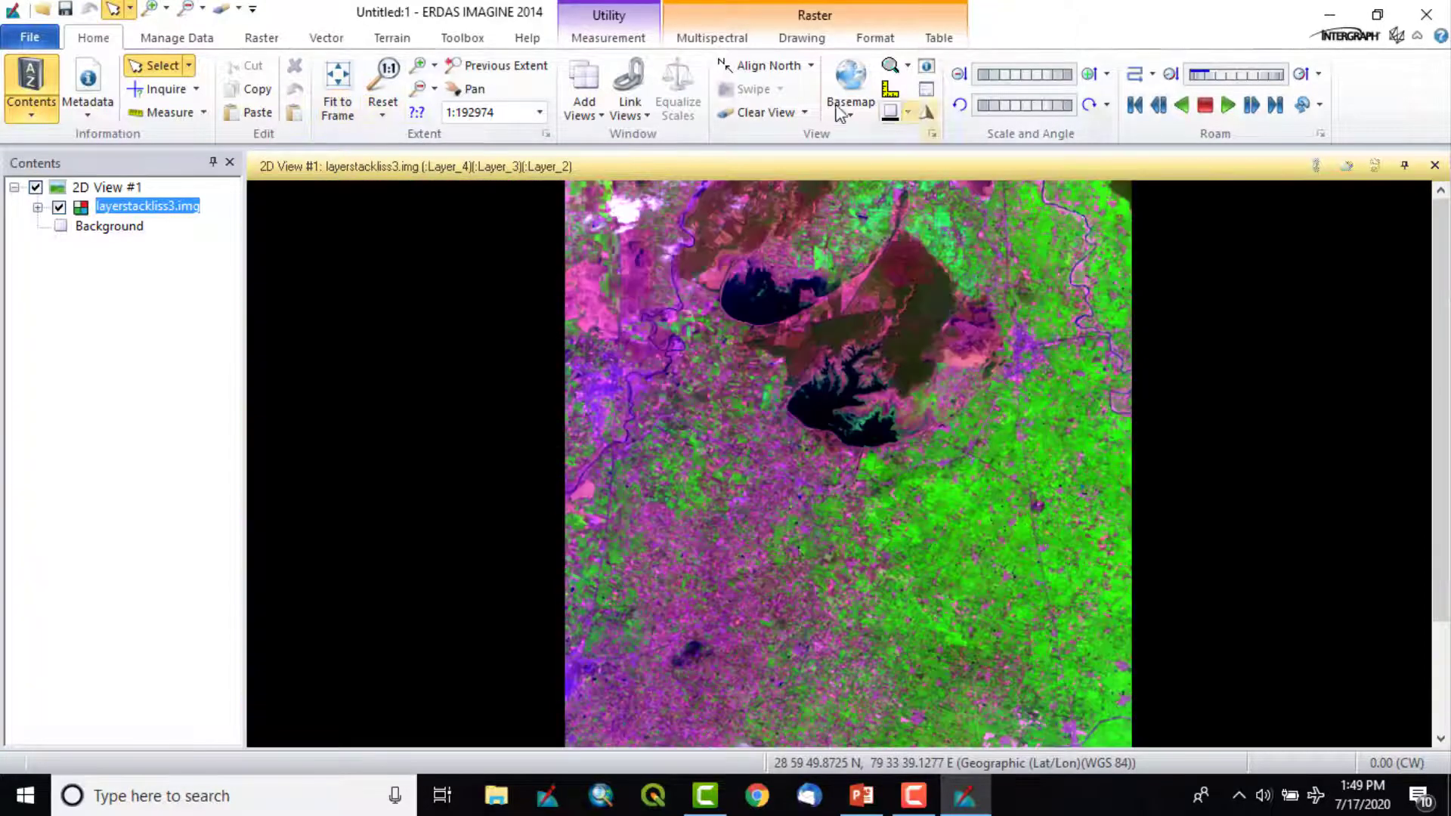
Step: Review the available basemaps, including Bing Aerial, without adding one to the view
click(866, 117)
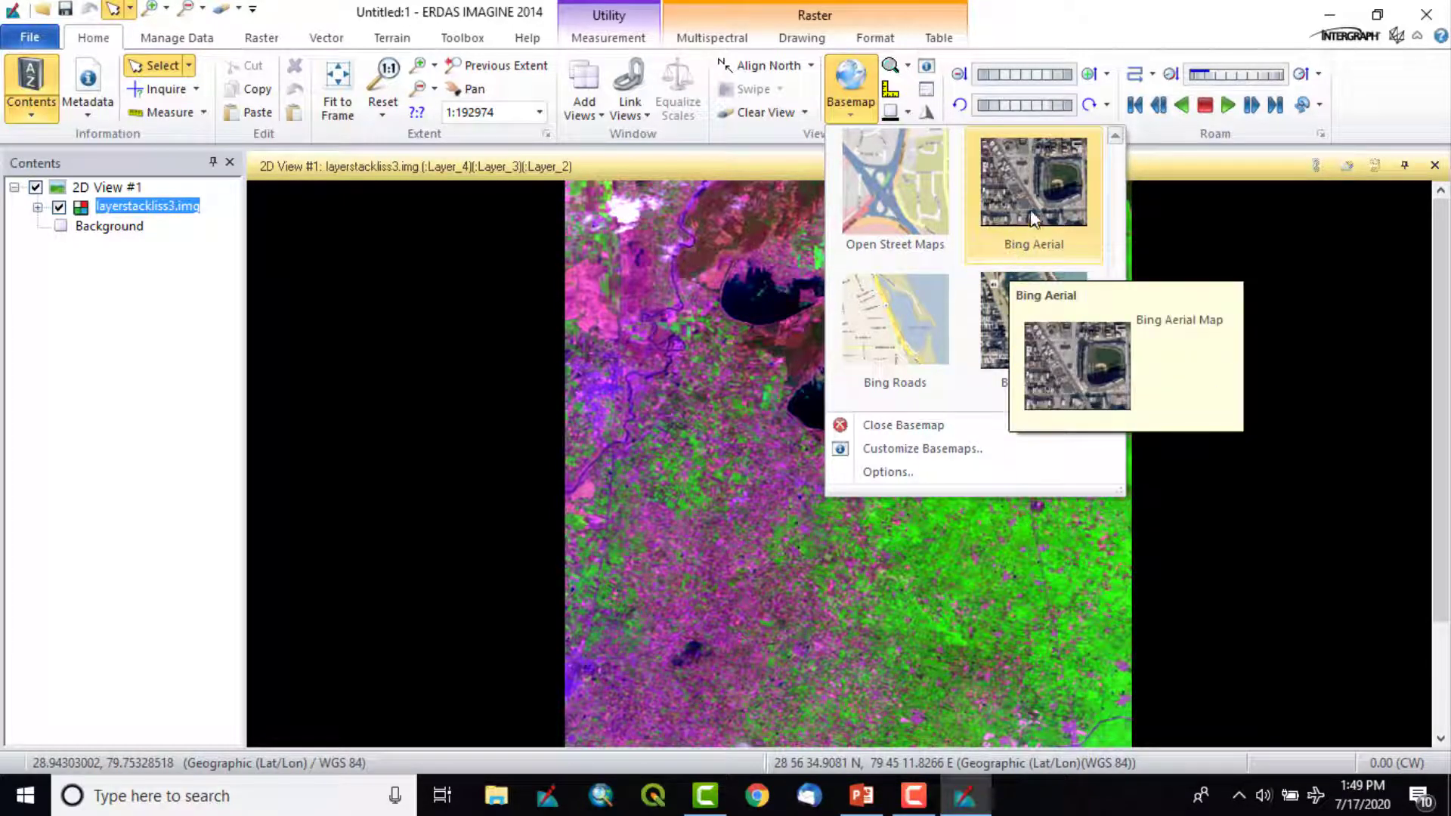
click(1125, 21)
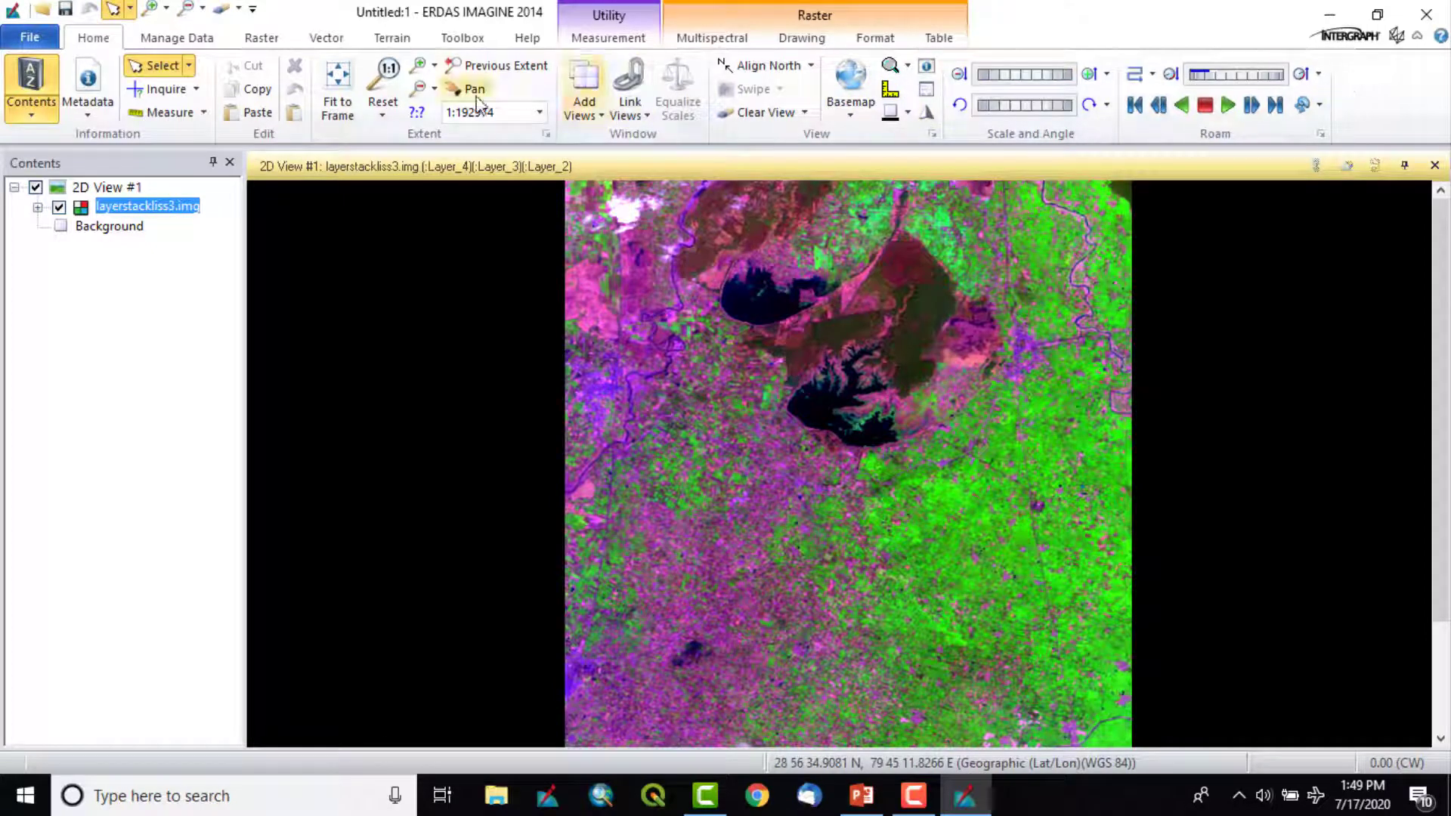
Step: Examine the data management tools, including data export, the GeoMedia conversion options and the vector-to-raster options
click(149, 44)
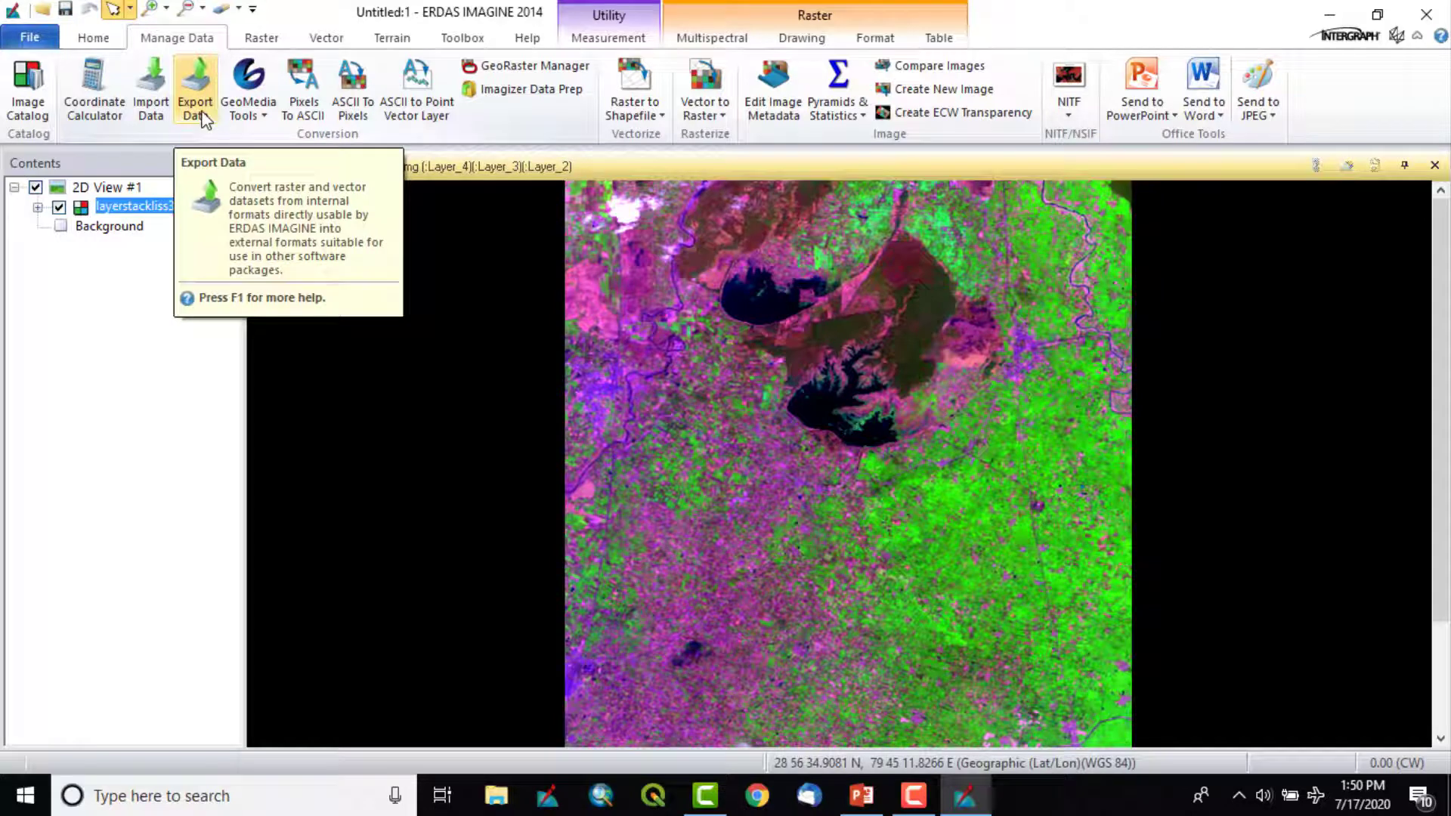
click(268, 119)
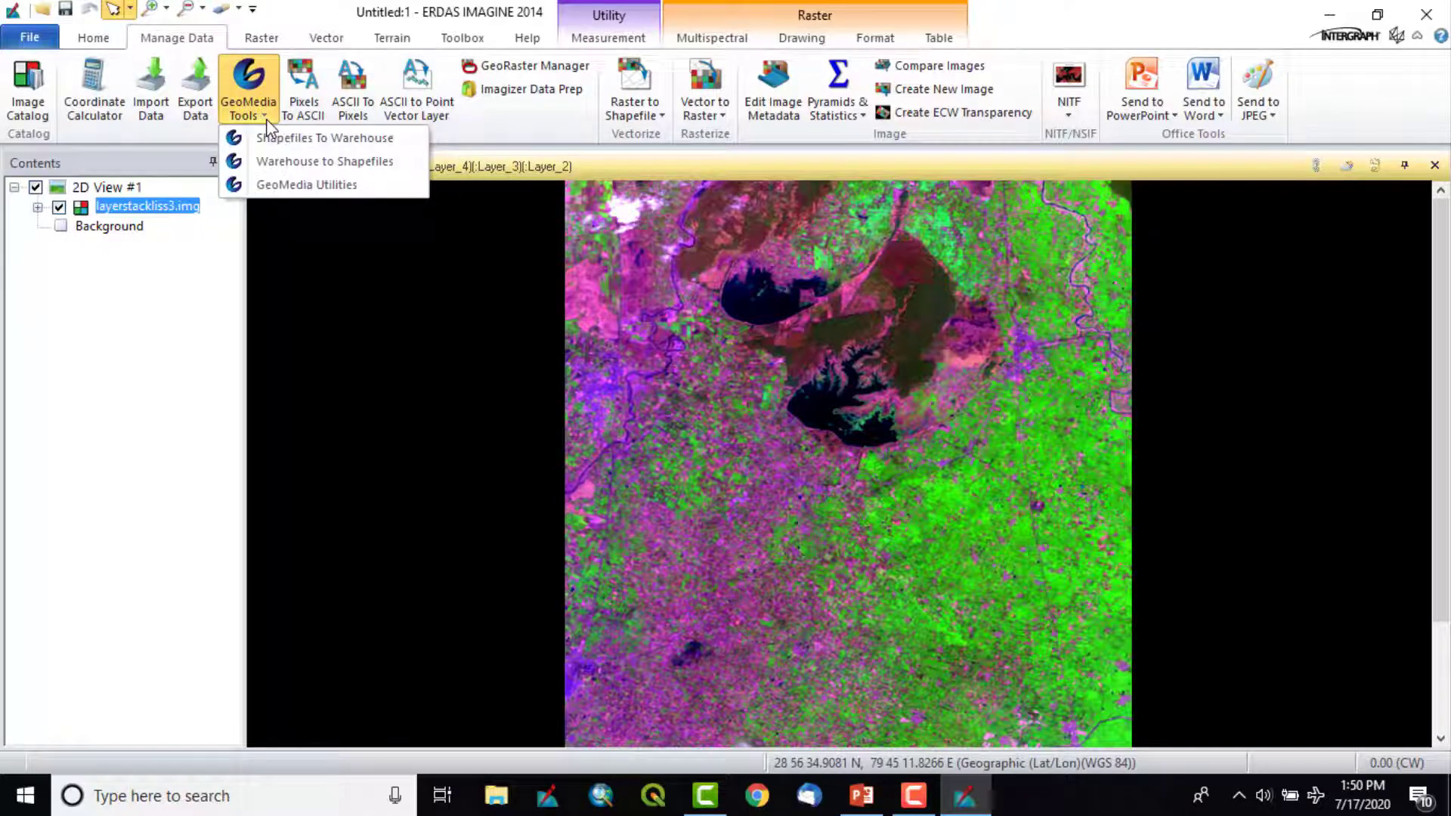
click(374, 12)
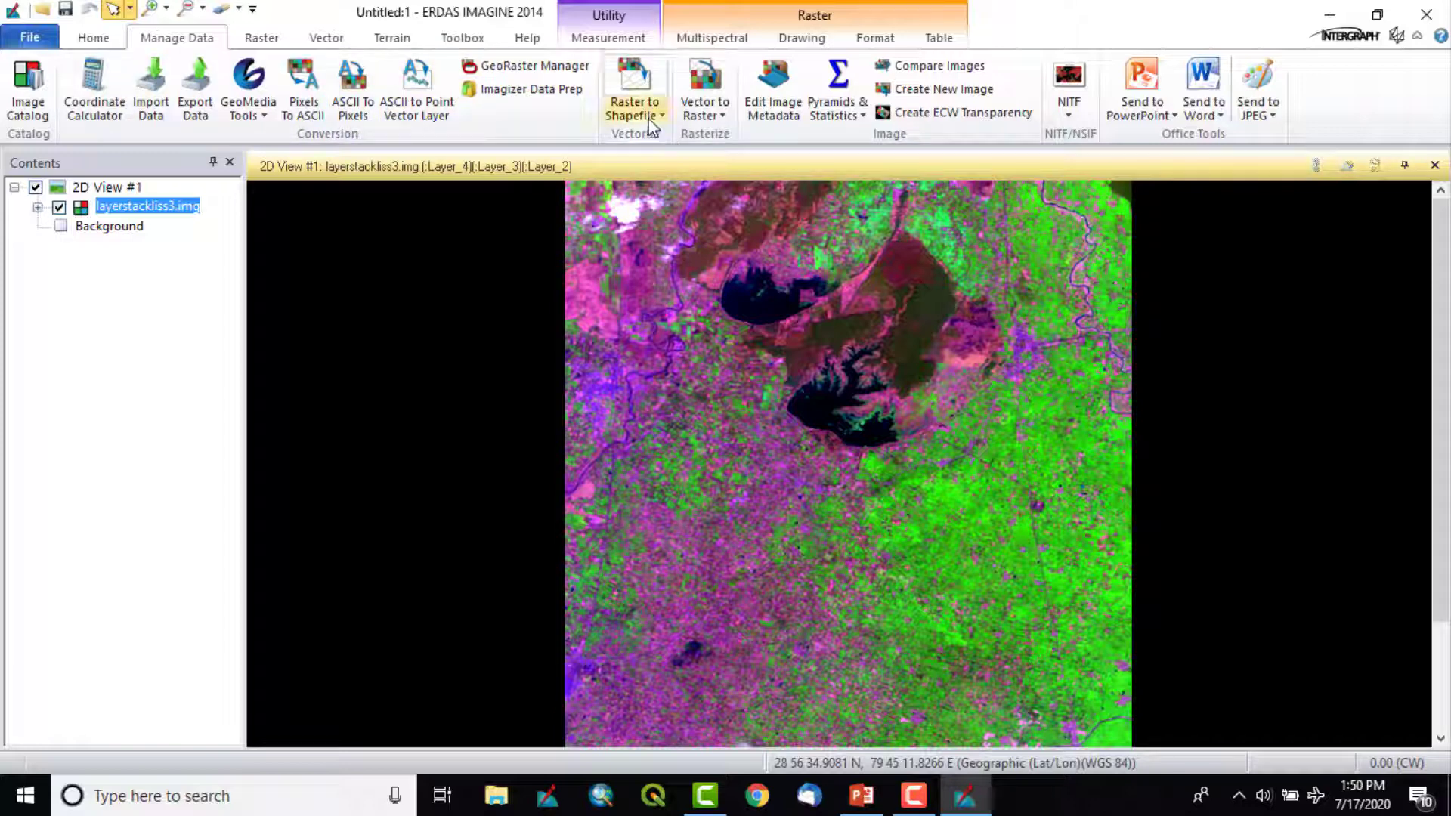
click(718, 115)
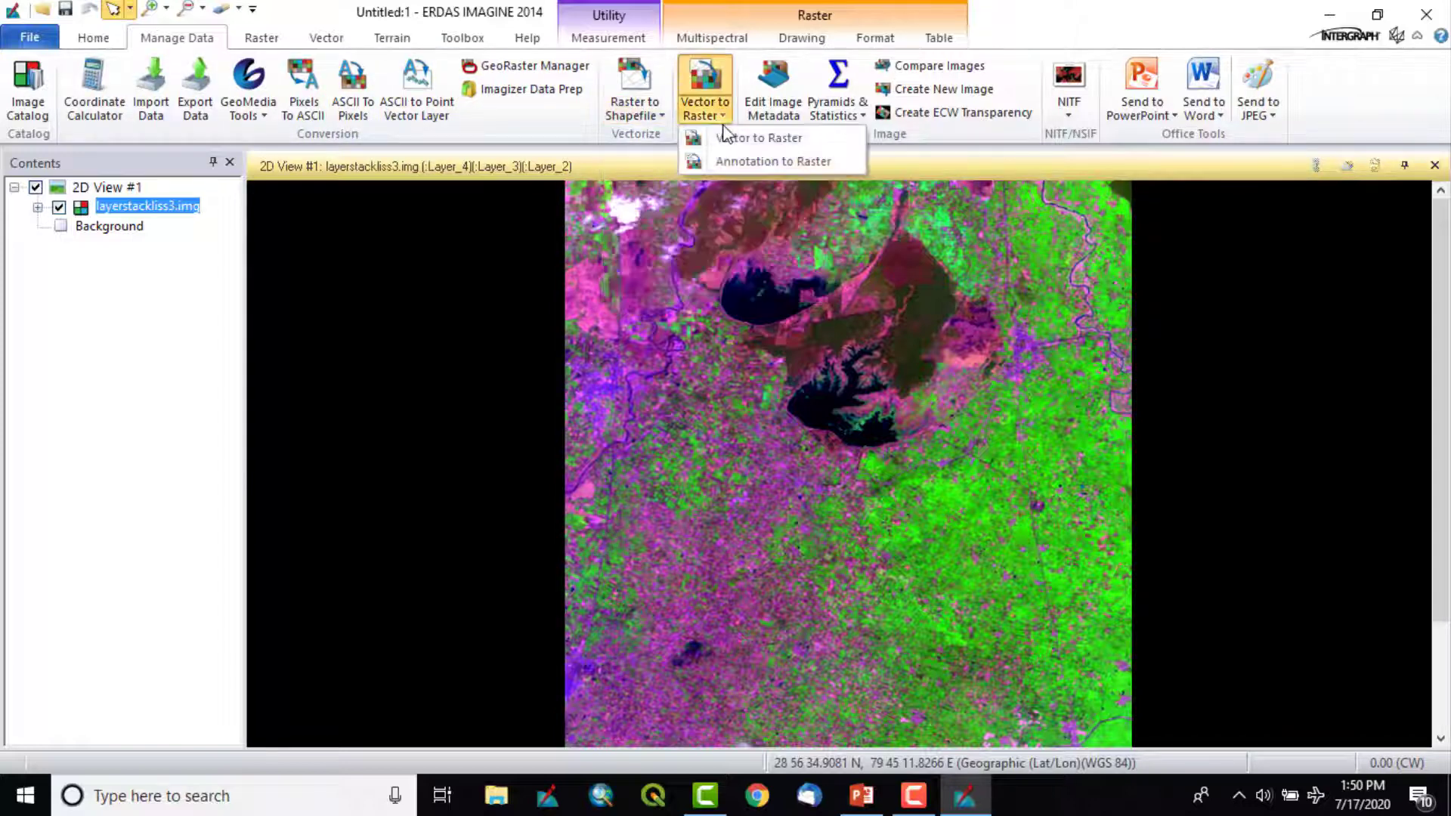
click(1131, 12)
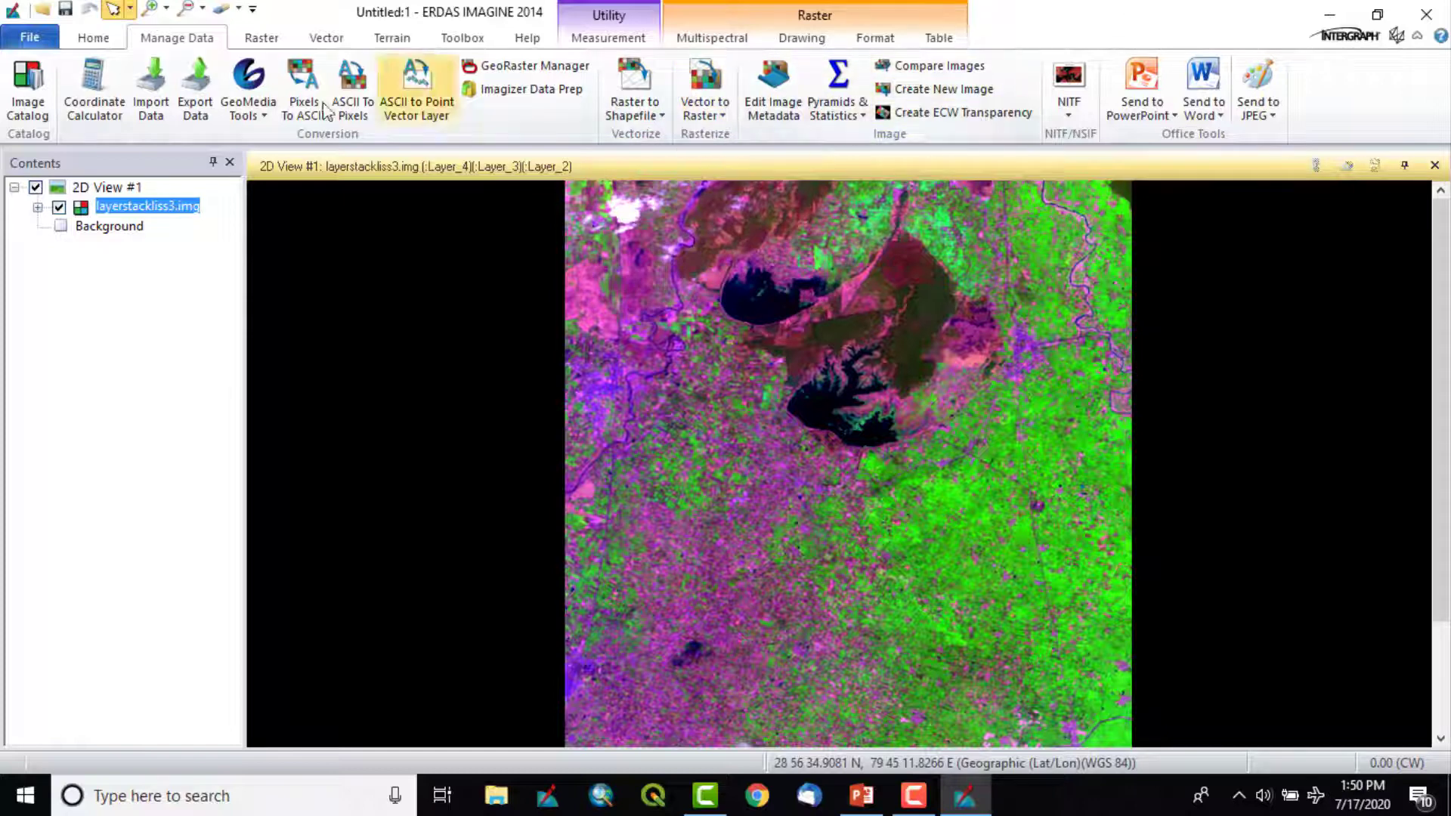
Step: Review the raster resolution tools: the radiometric, spatial, pan sharpening and spectral options
click(269, 43)
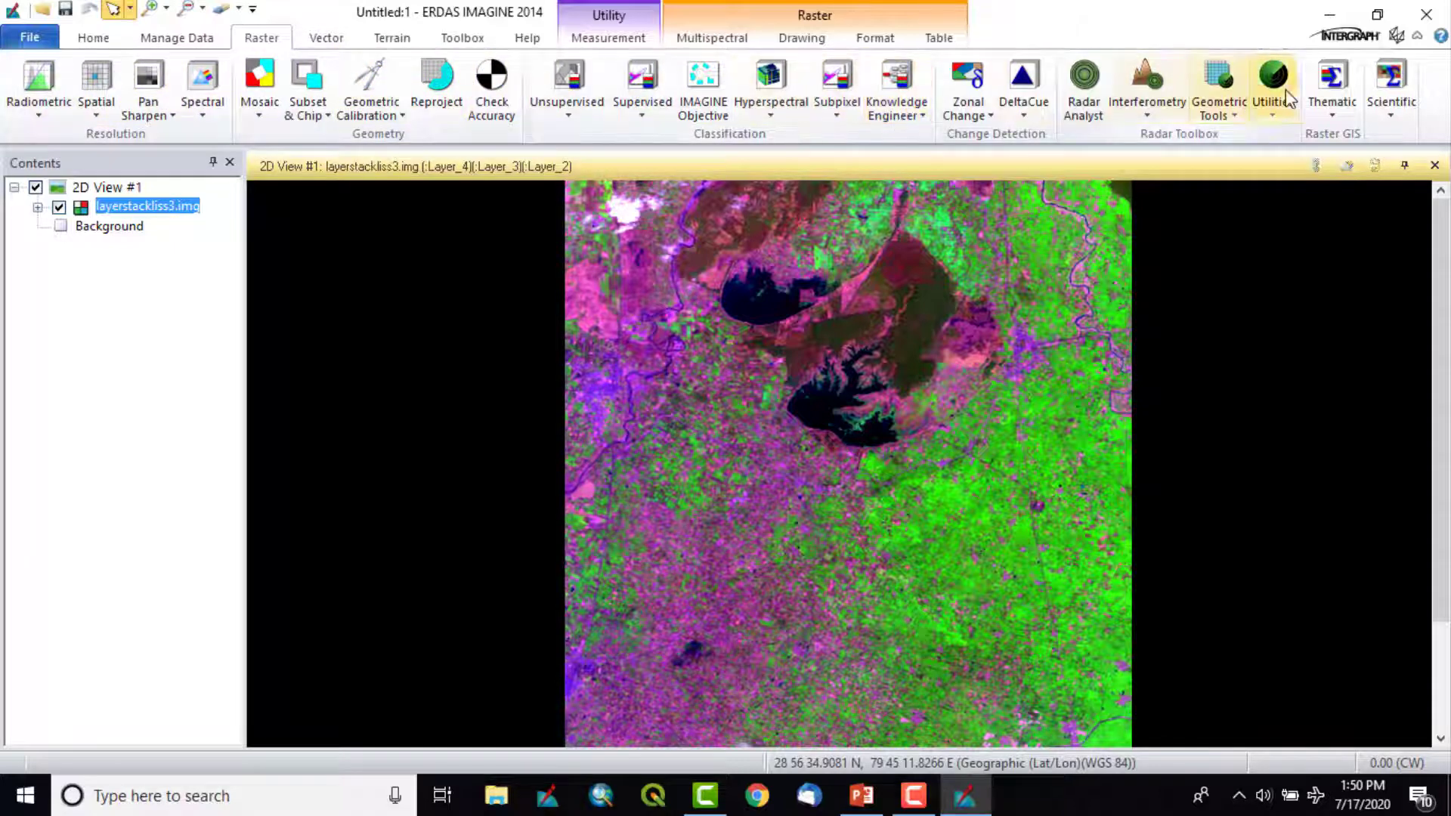
click(33, 115)
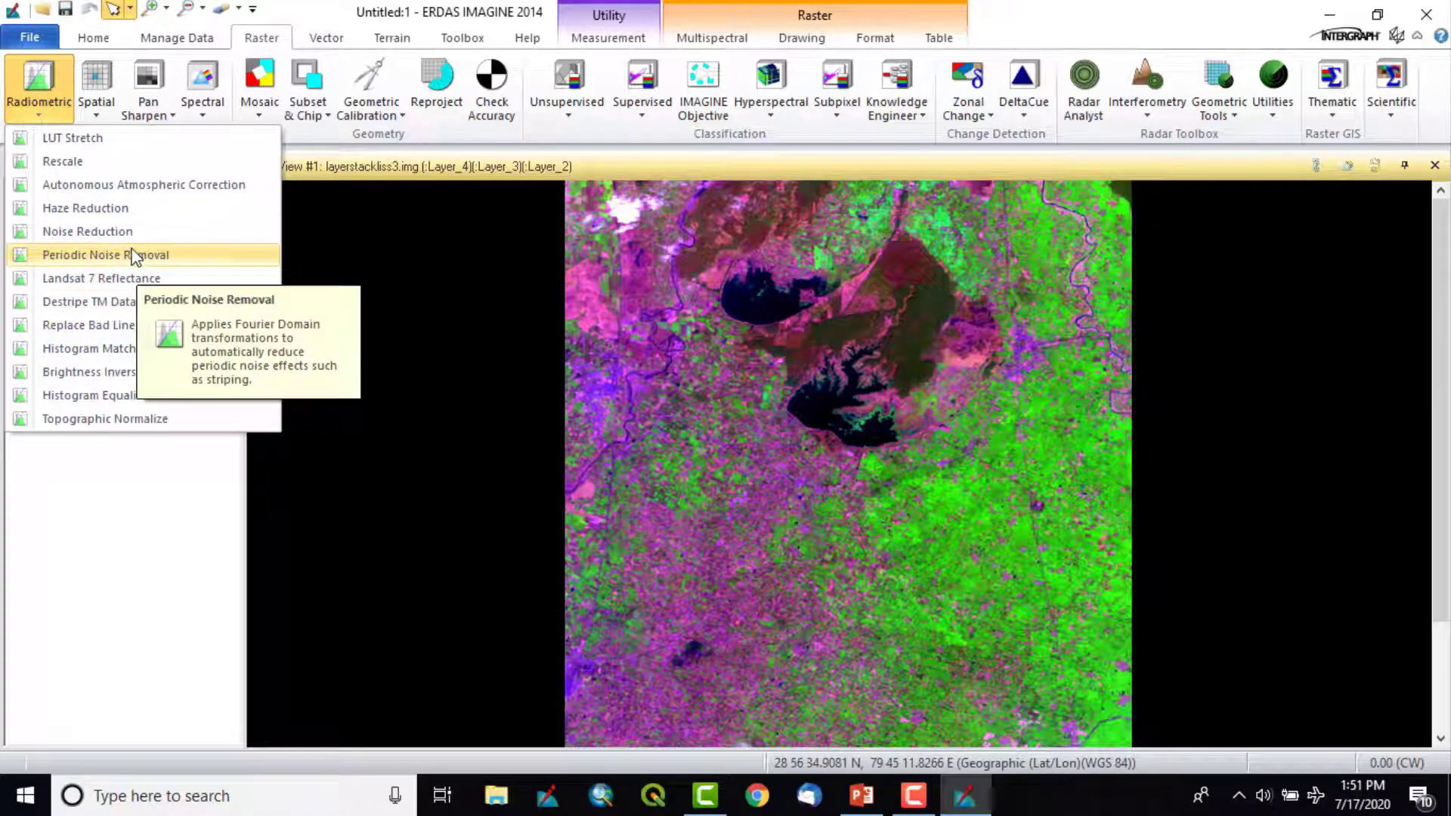
click(96, 117)
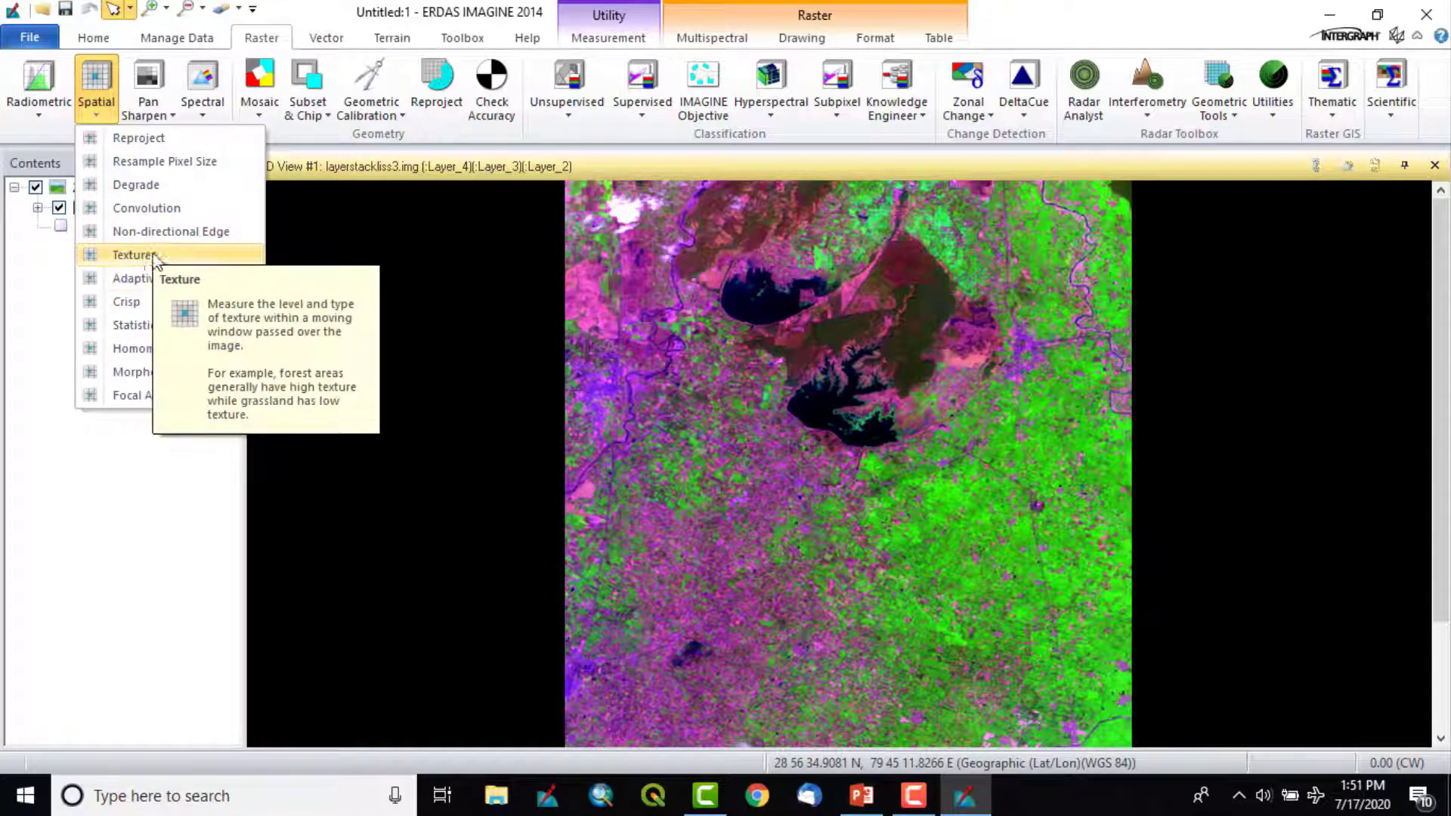
click(149, 109)
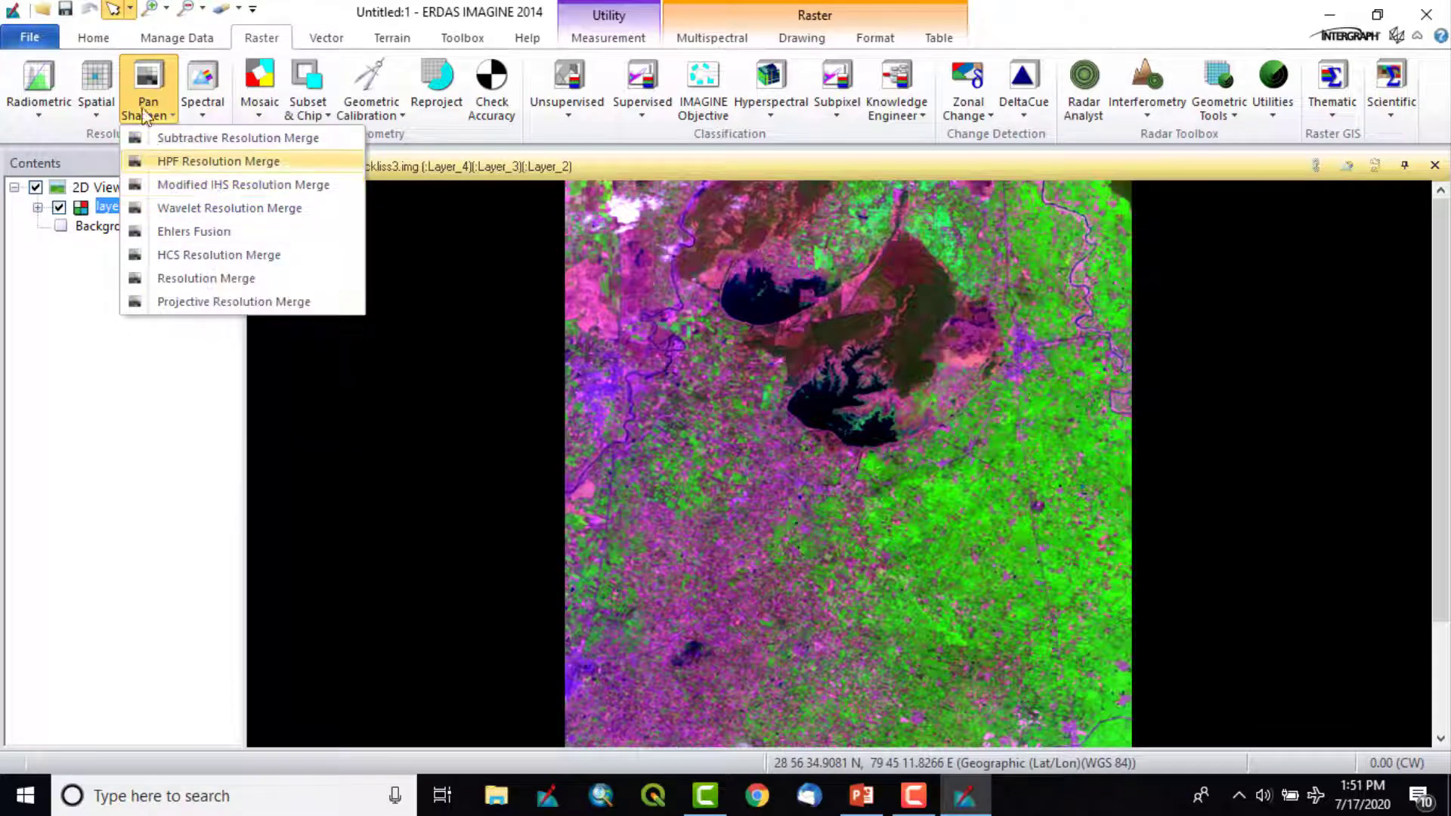
click(211, 112)
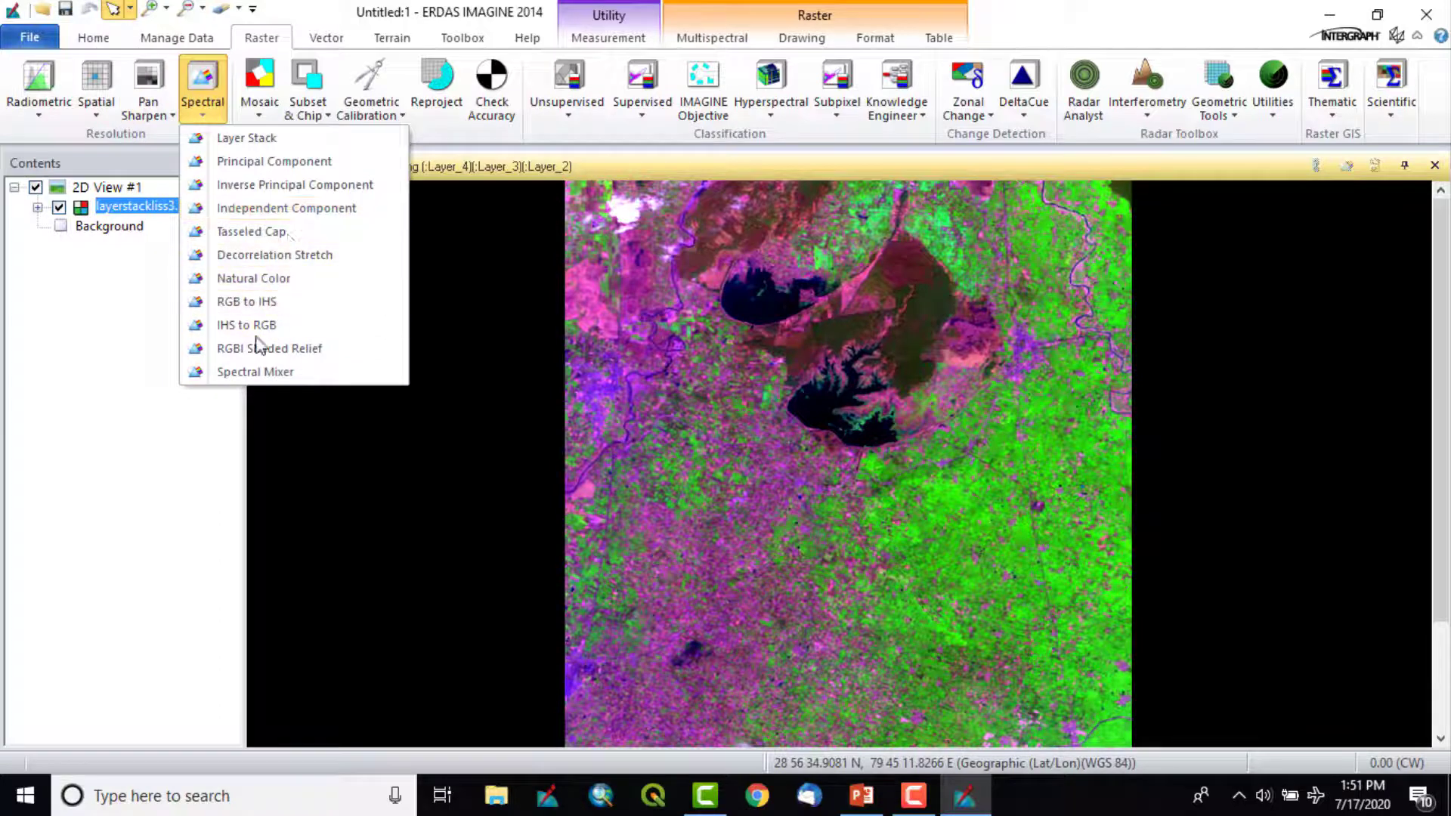
Step: Review the raster geometry tools: the mosaic, subset and chip, and geometric calibration options
click(260, 115)
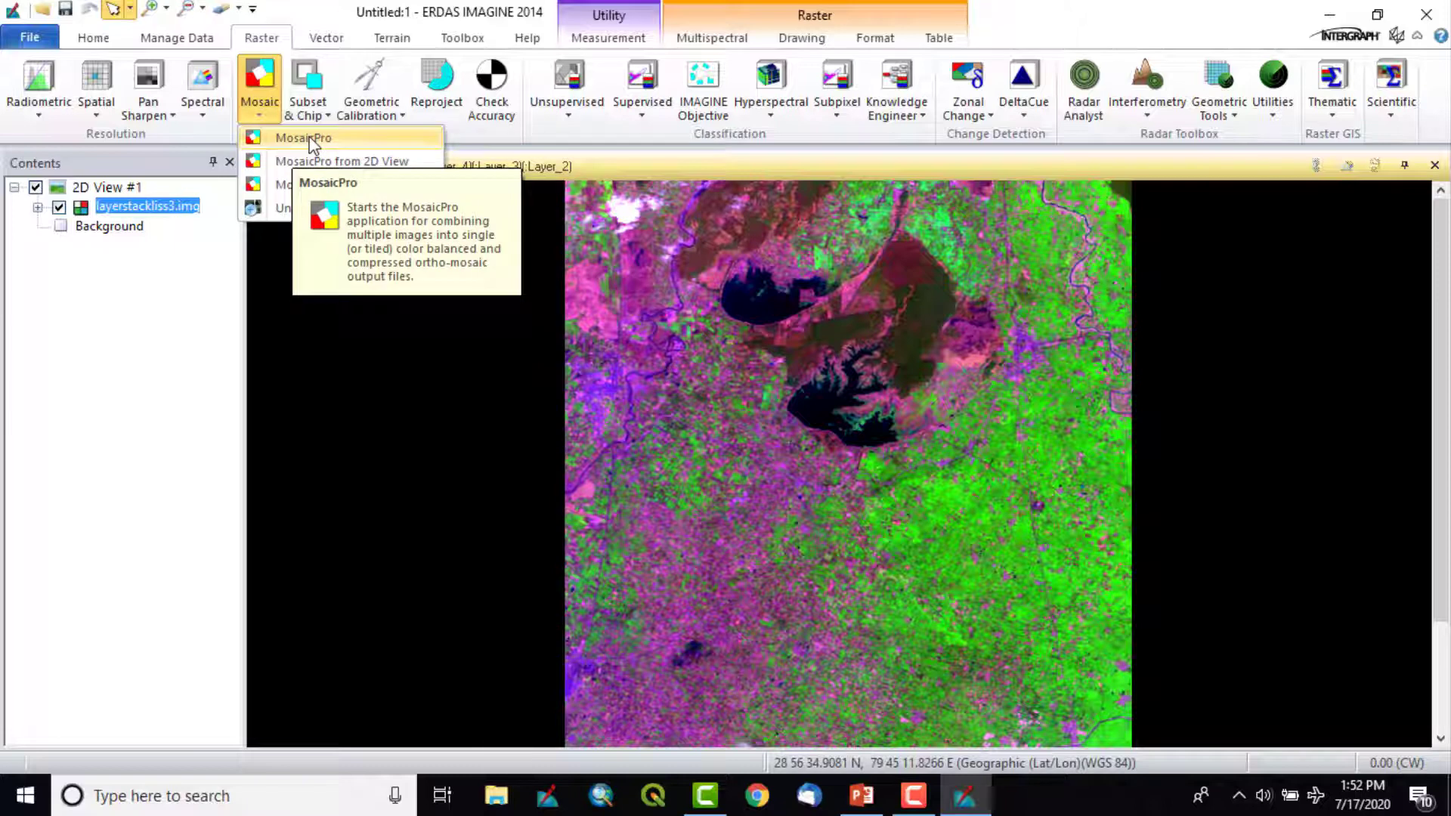
click(308, 109)
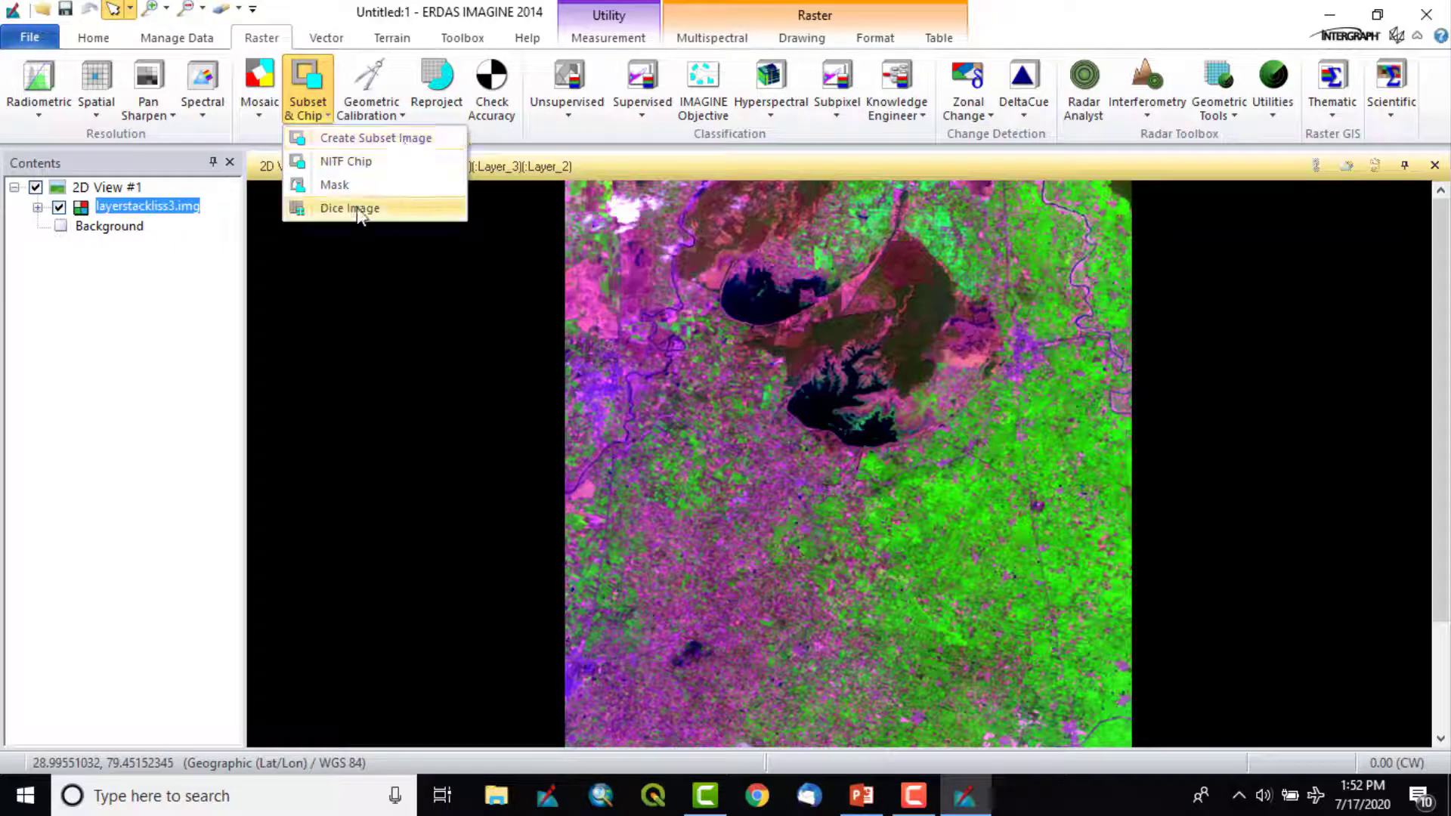
click(368, 112)
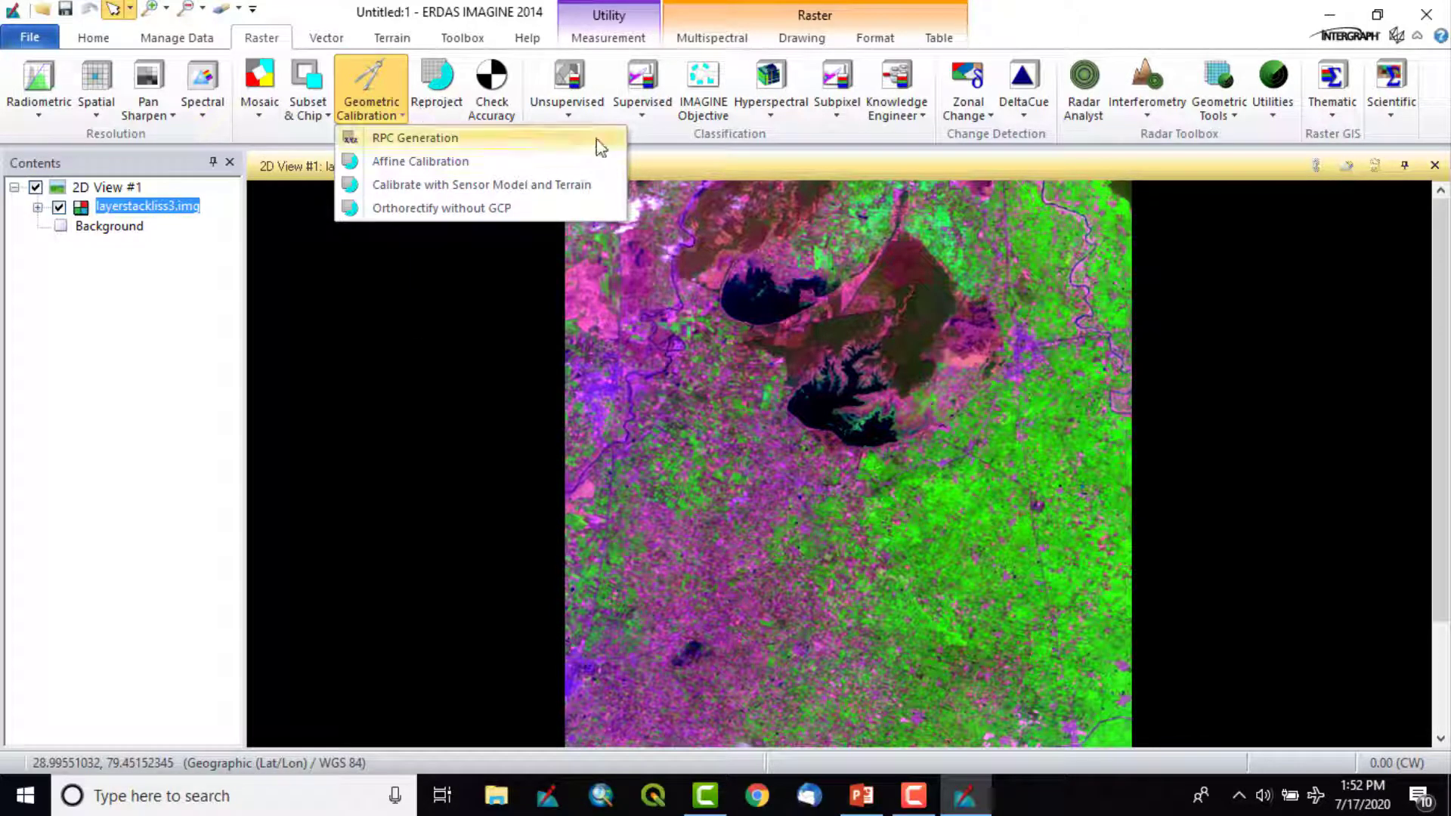
Step: Examine the unsupervised and supervised classification options without running a classification
click(566, 106)
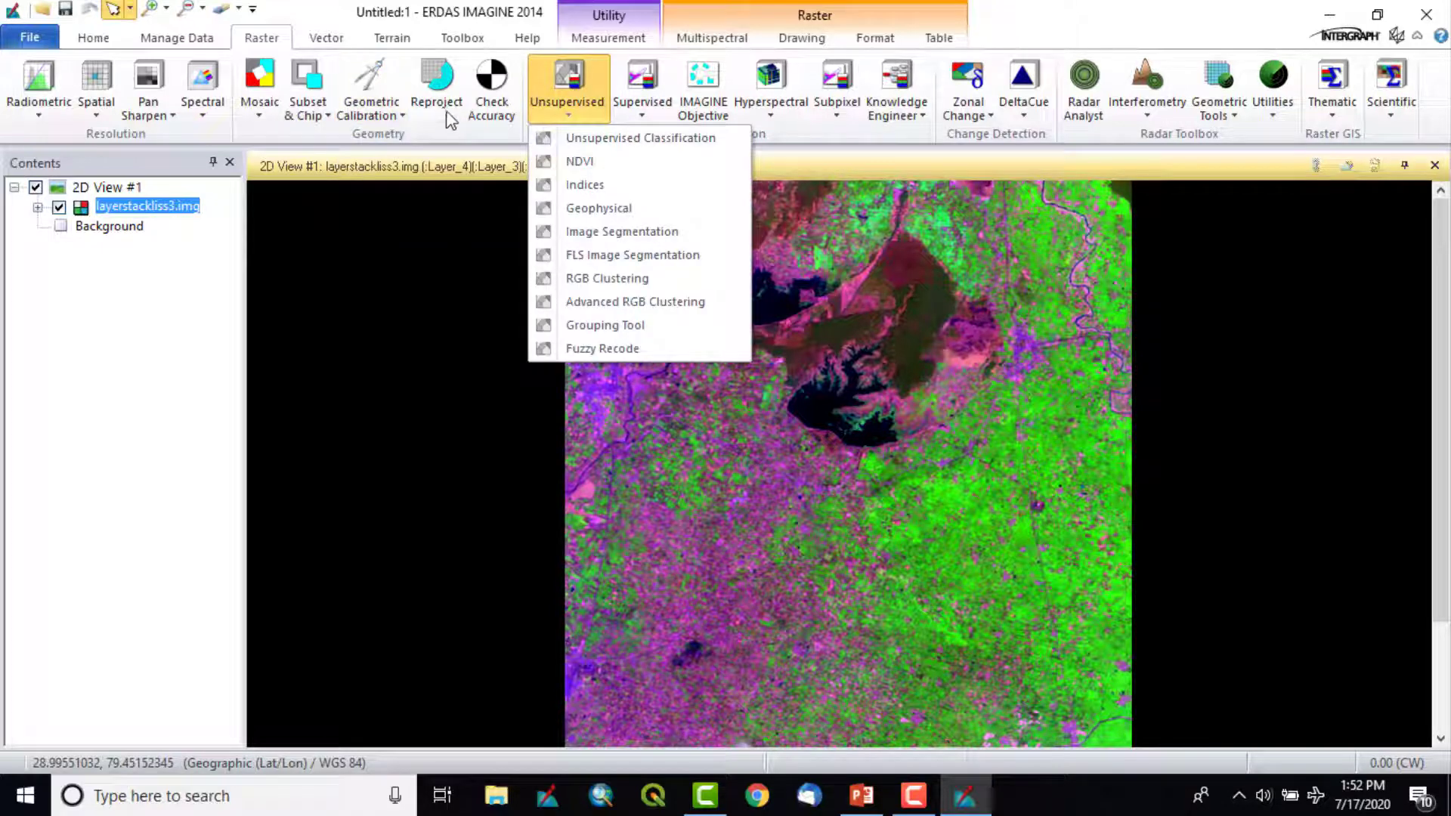
click(447, 142)
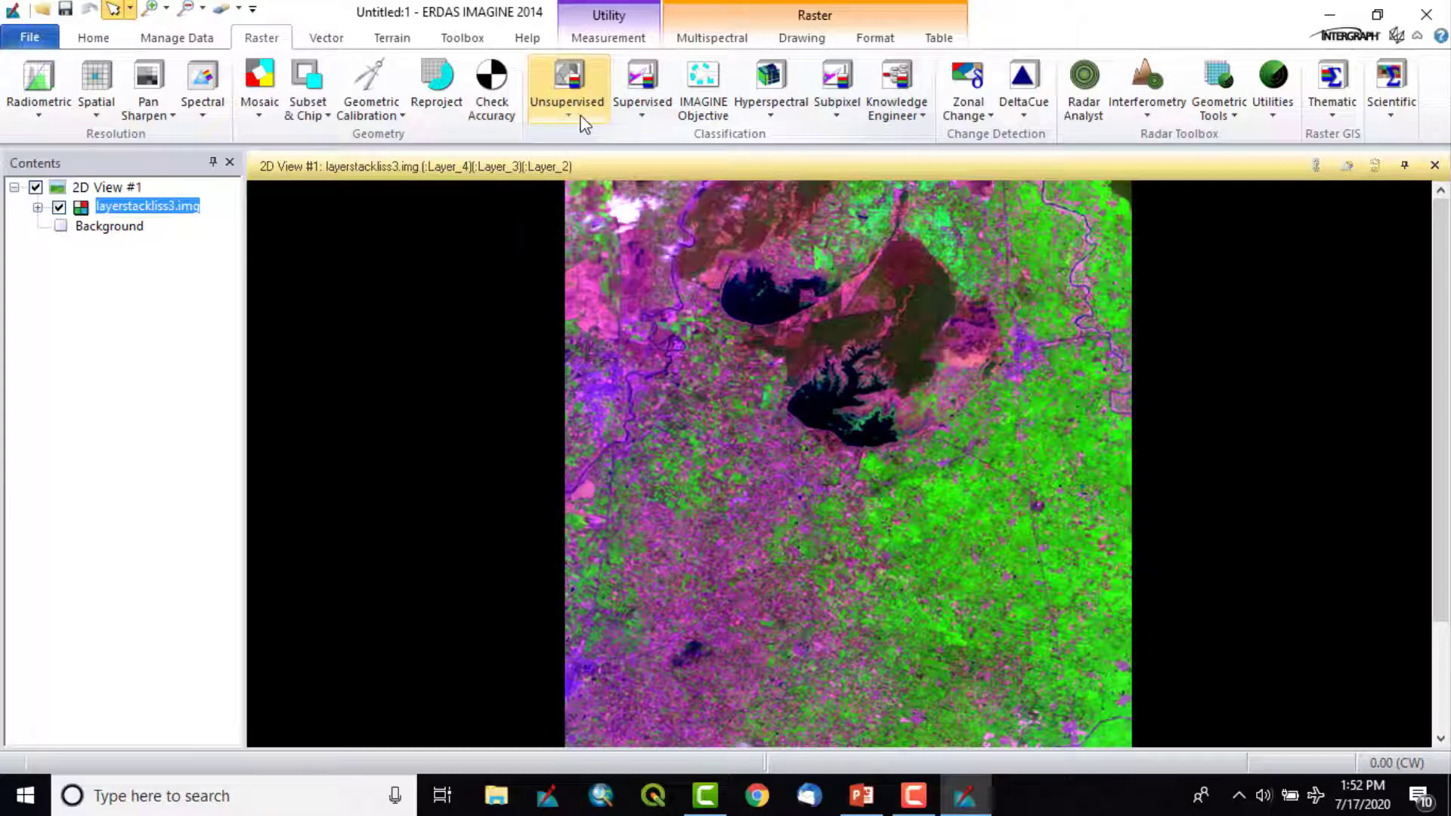
click(582, 119)
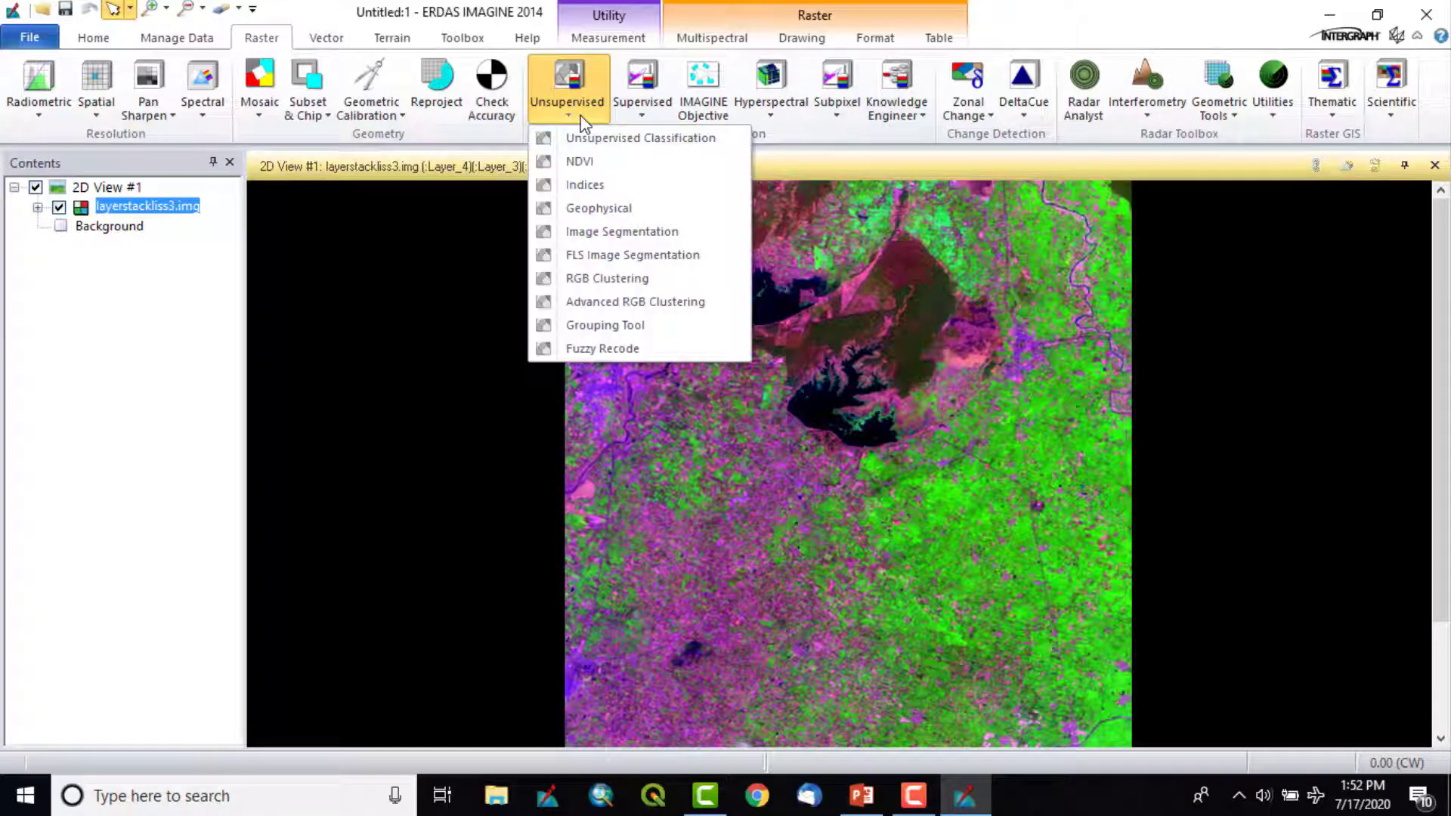
click(638, 118)
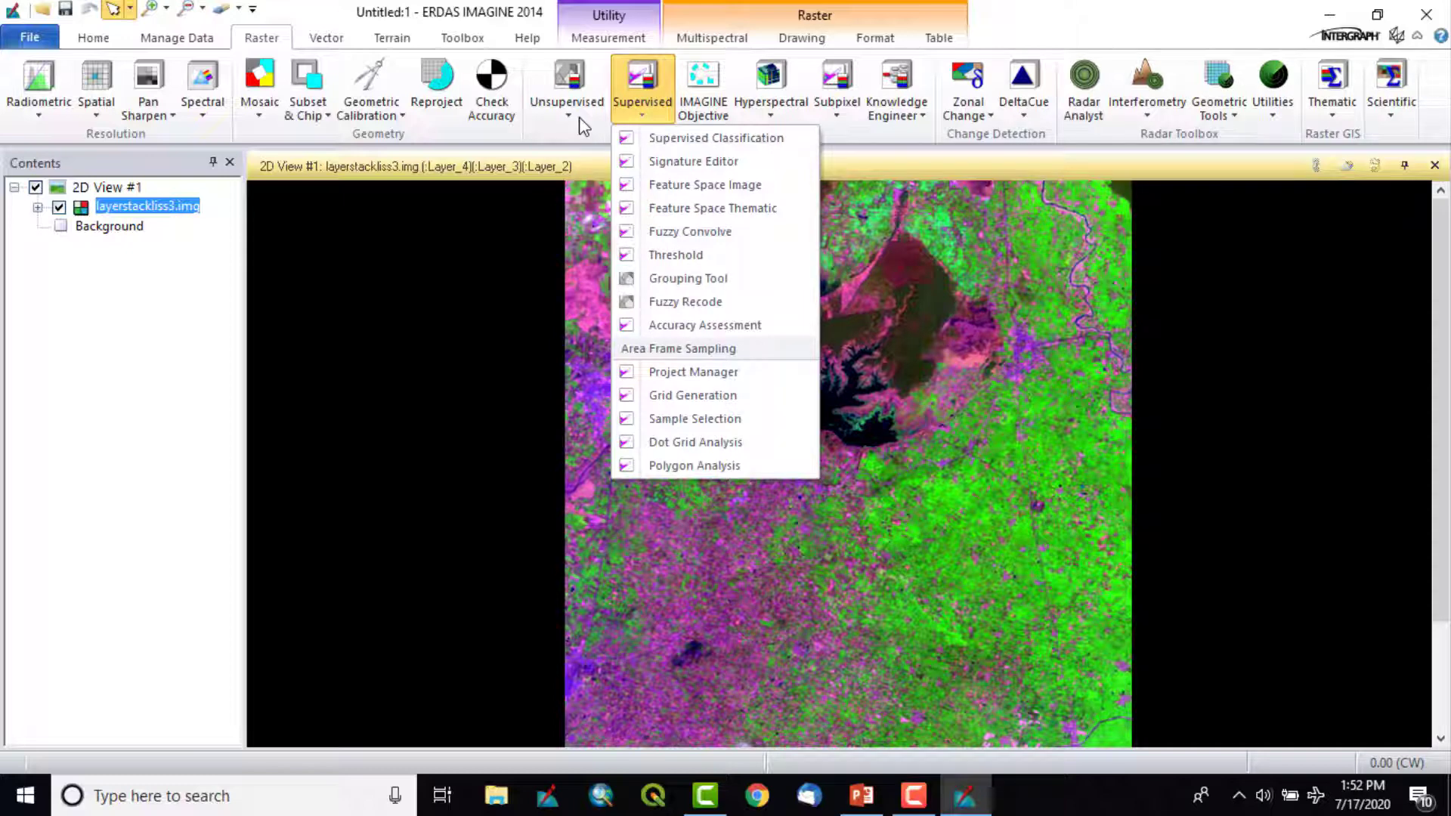
click(703, 137)
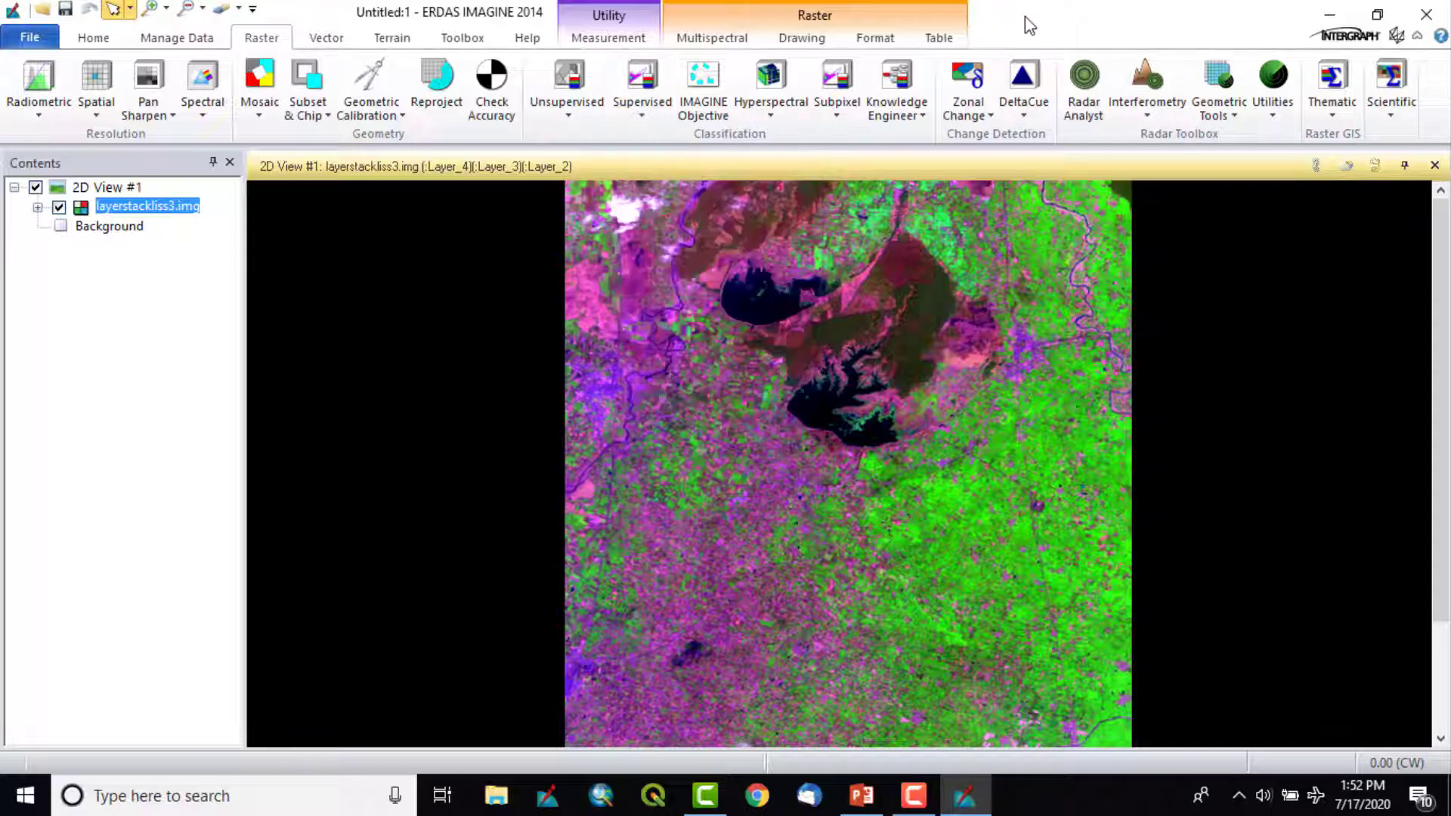
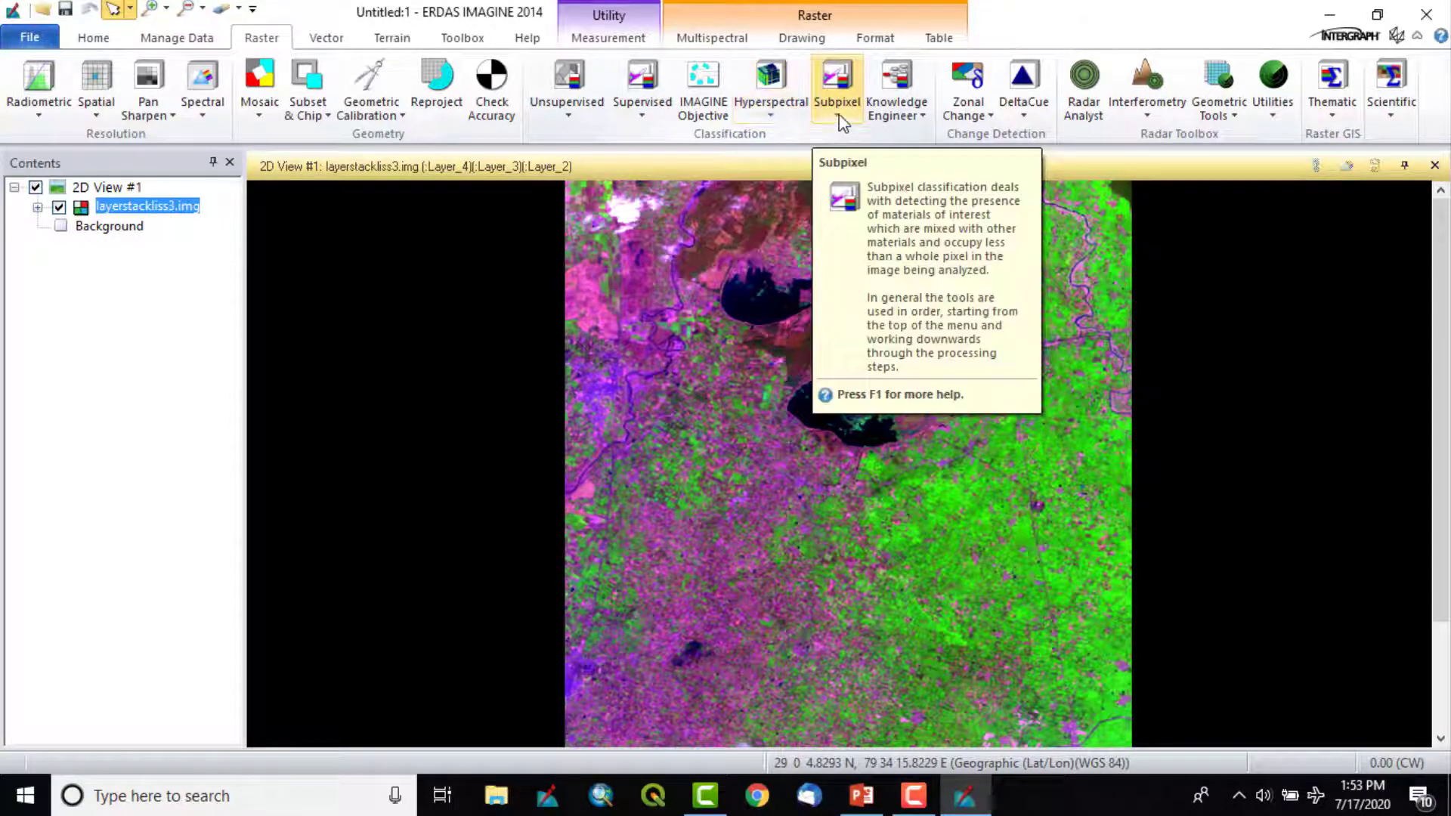
Step: Examine the subpixel classification options and the radar interferometry options
click(850, 121)
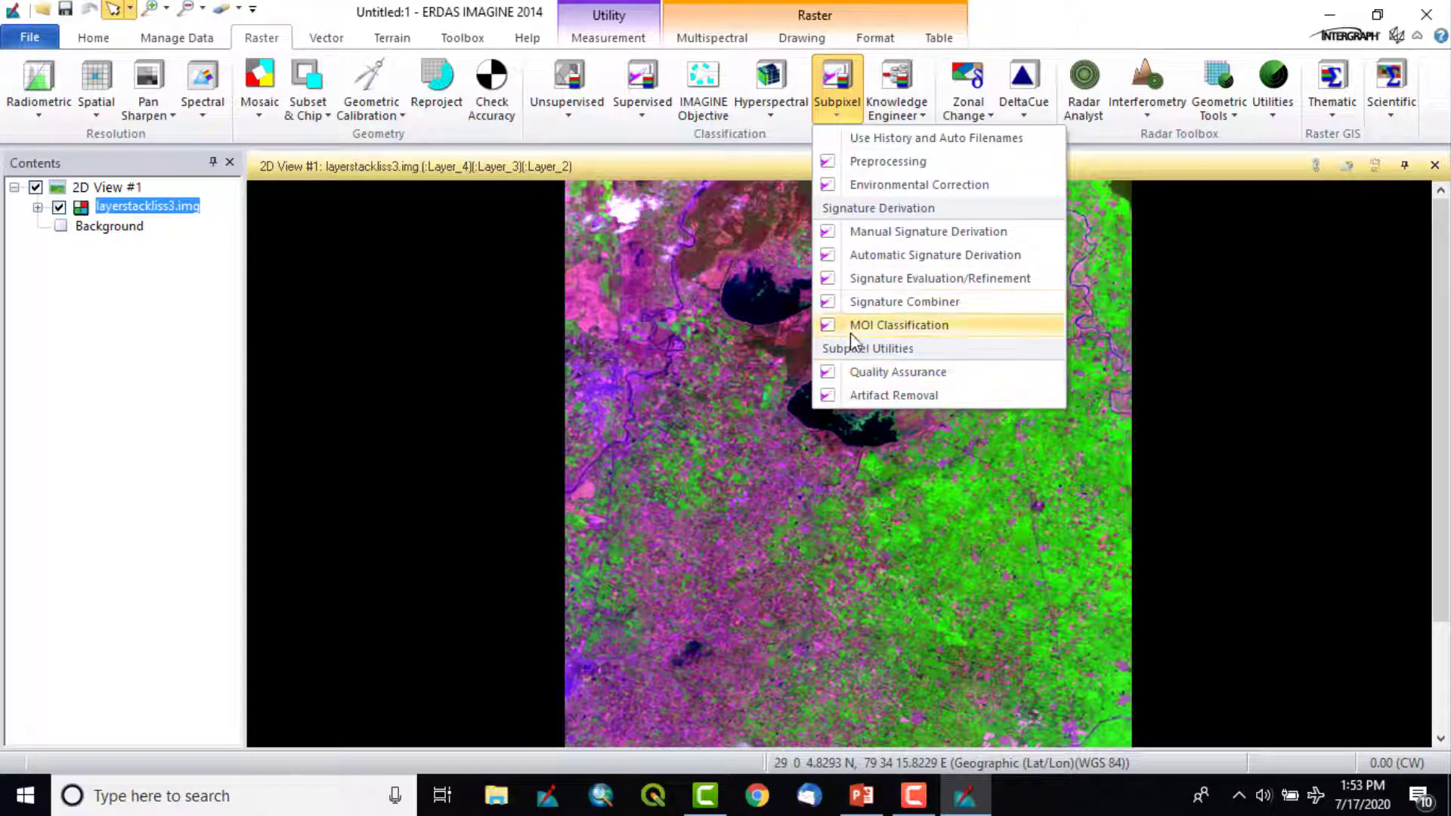
click(792, 144)
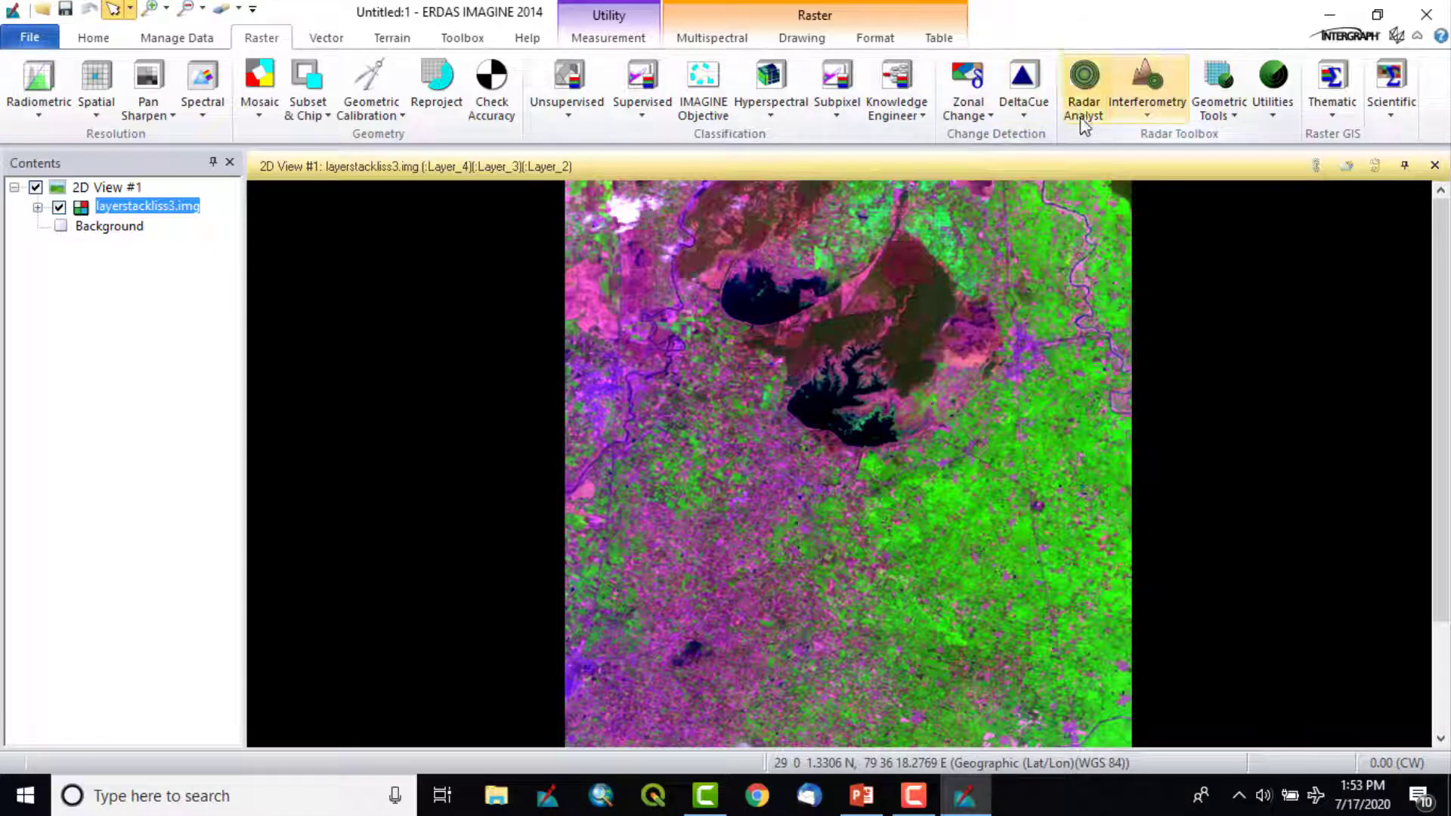
click(1145, 112)
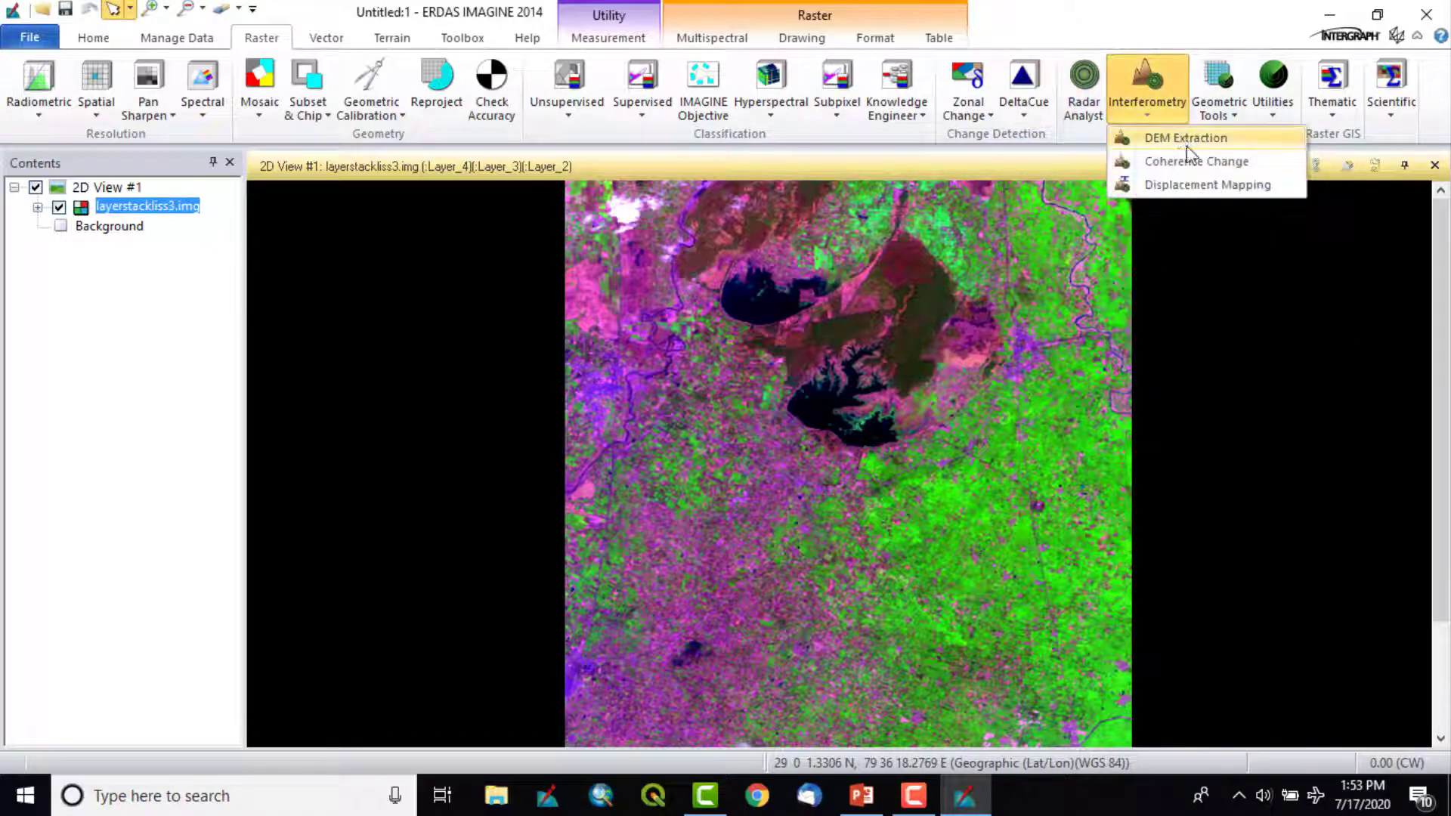
click(1202, 37)
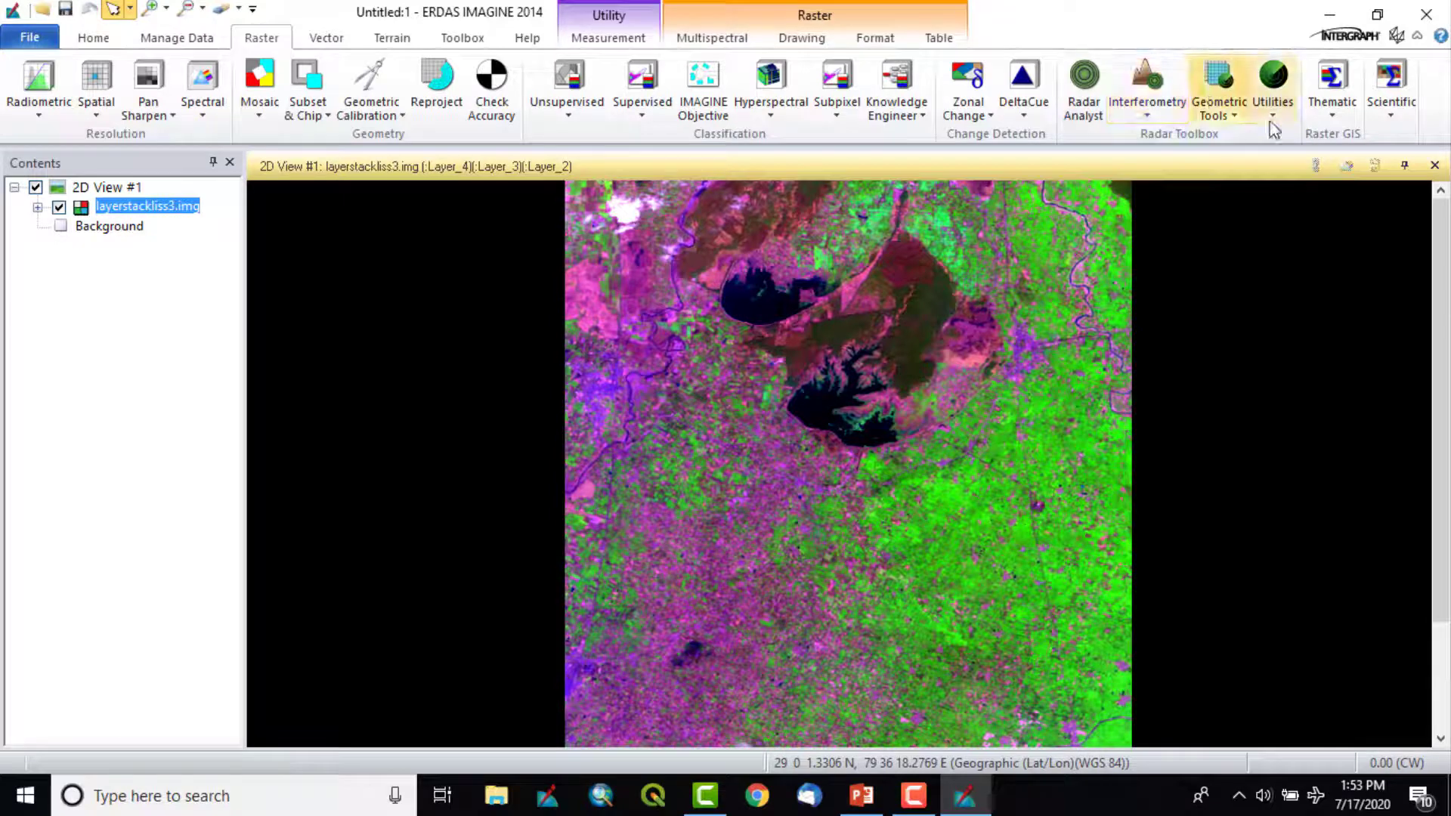
Step: Survey the vector layer and shapefile tools, and the terrain analysis and point cloud tools
click(324, 39)
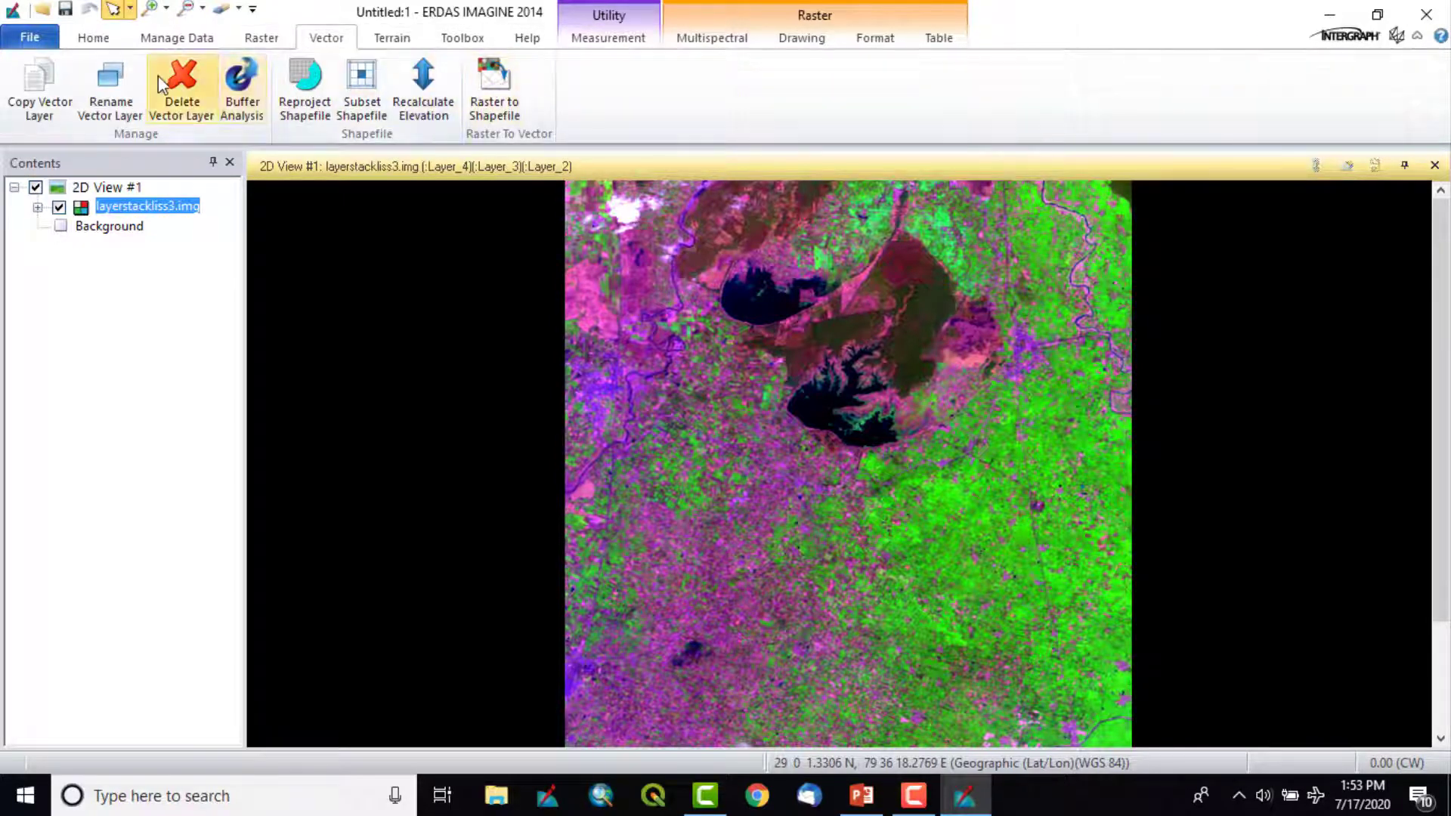
click(261, 38)
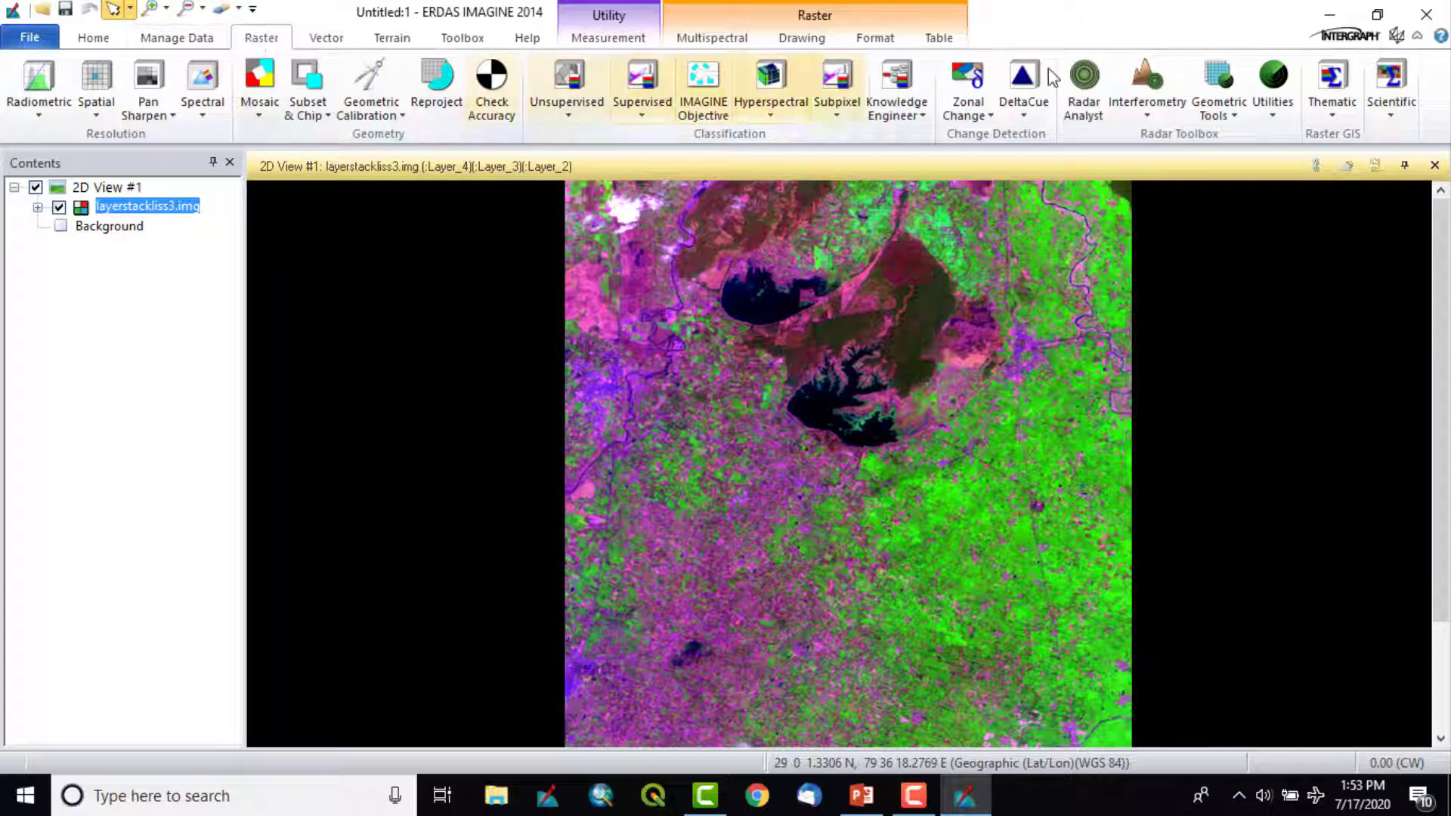
click(337, 43)
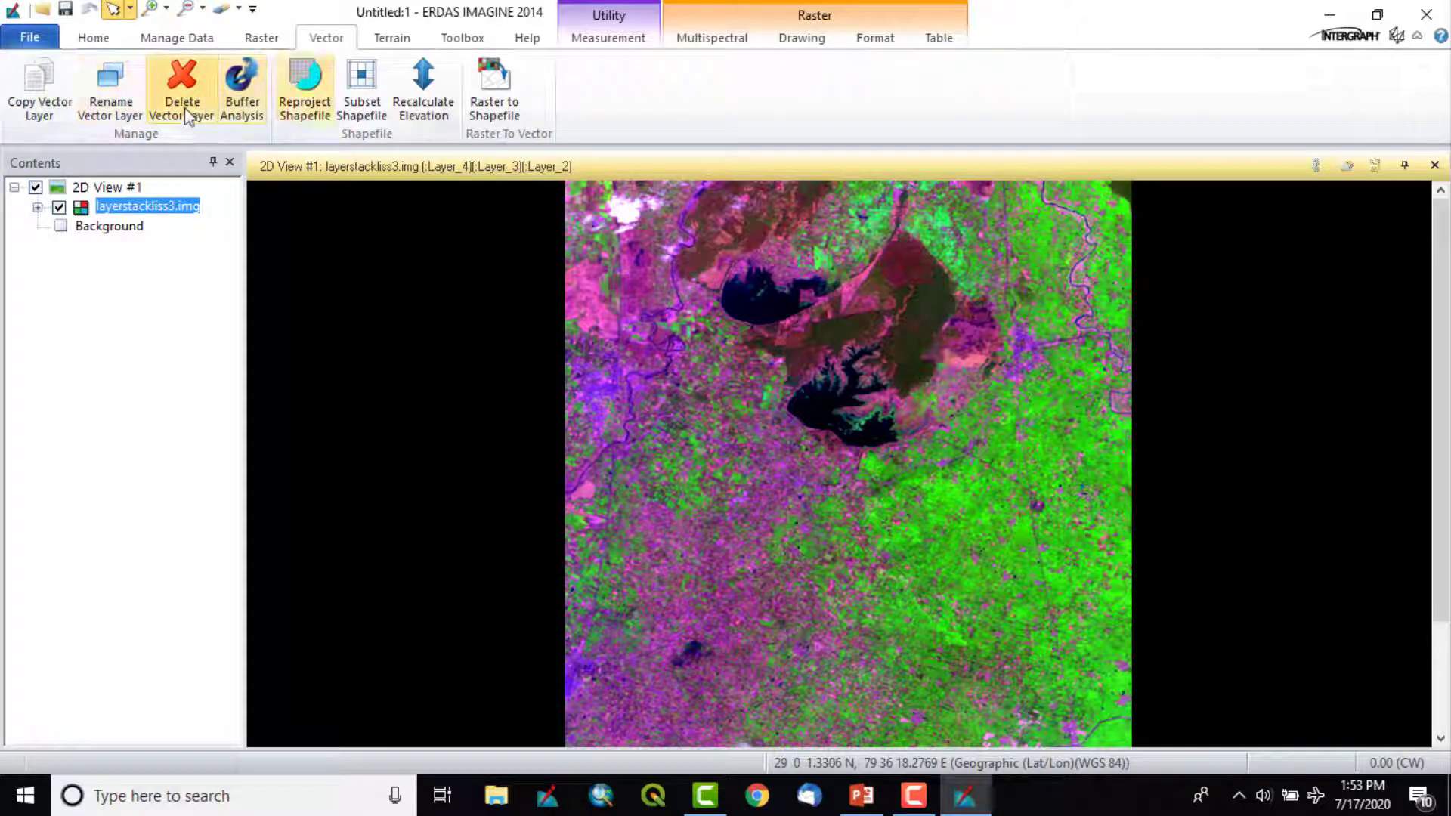
click(391, 41)
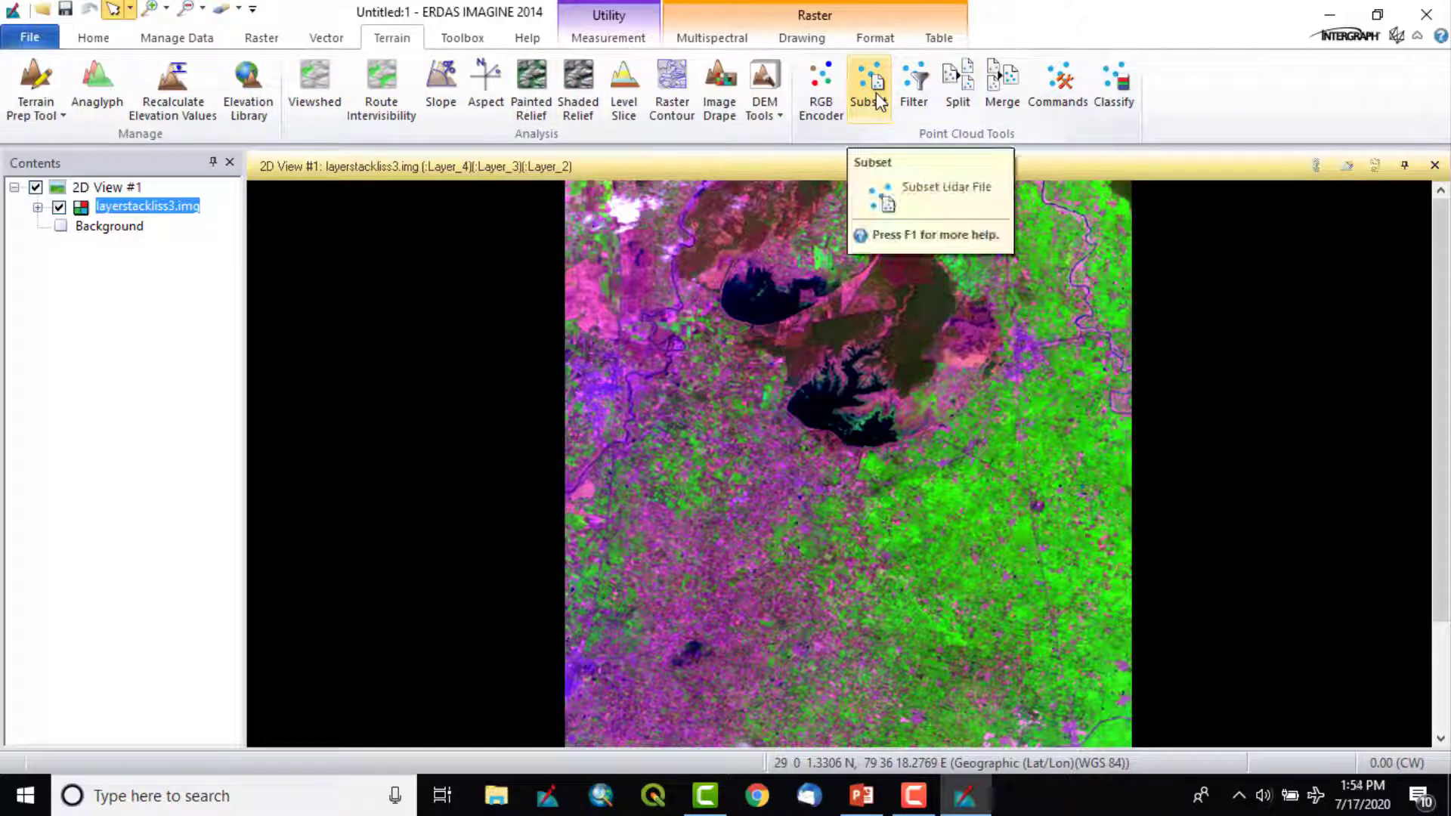
Step: Survey the common toolbox applications, including the Model Maker options, and the help reference library
click(479, 42)
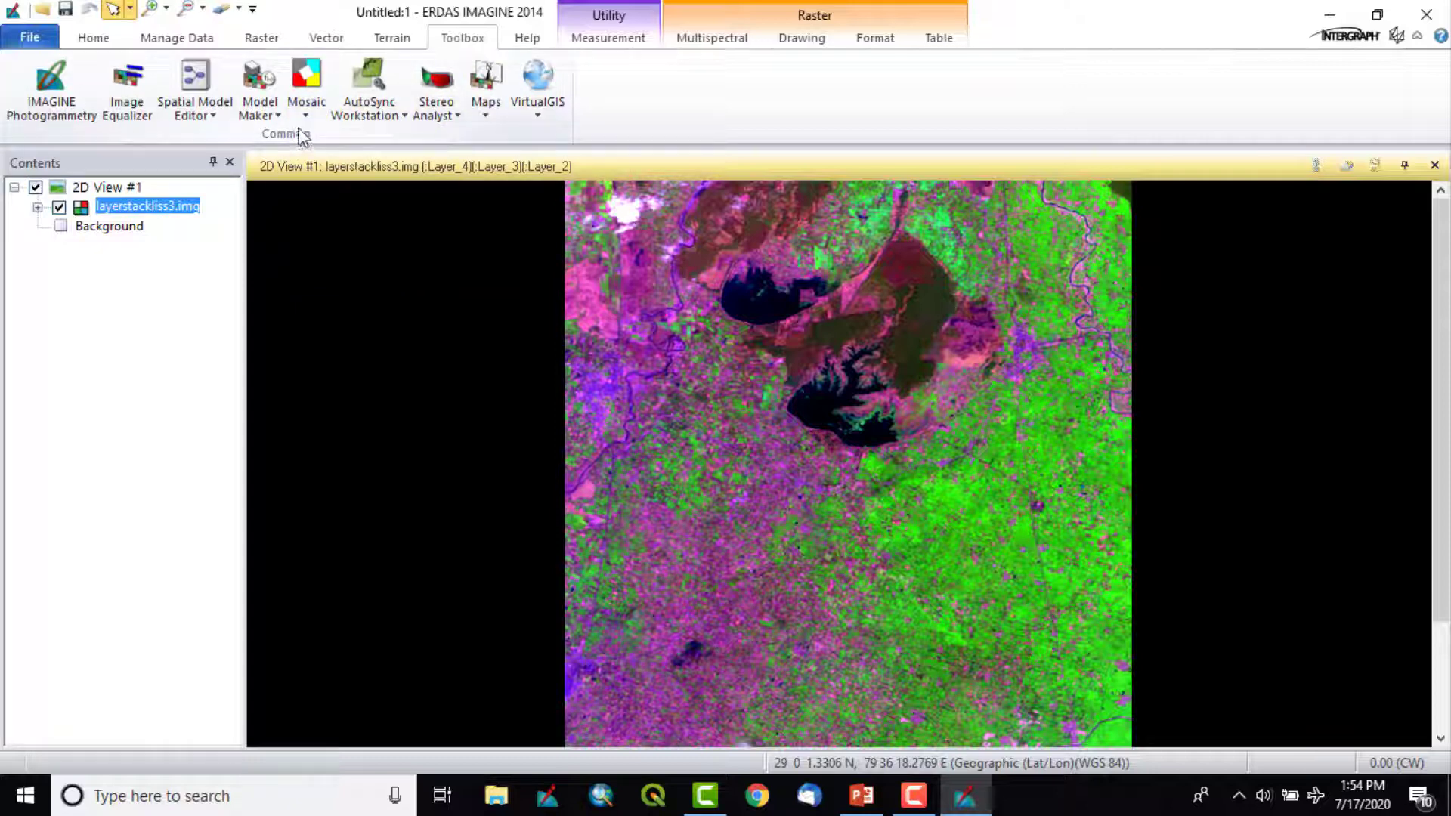
click(267, 118)
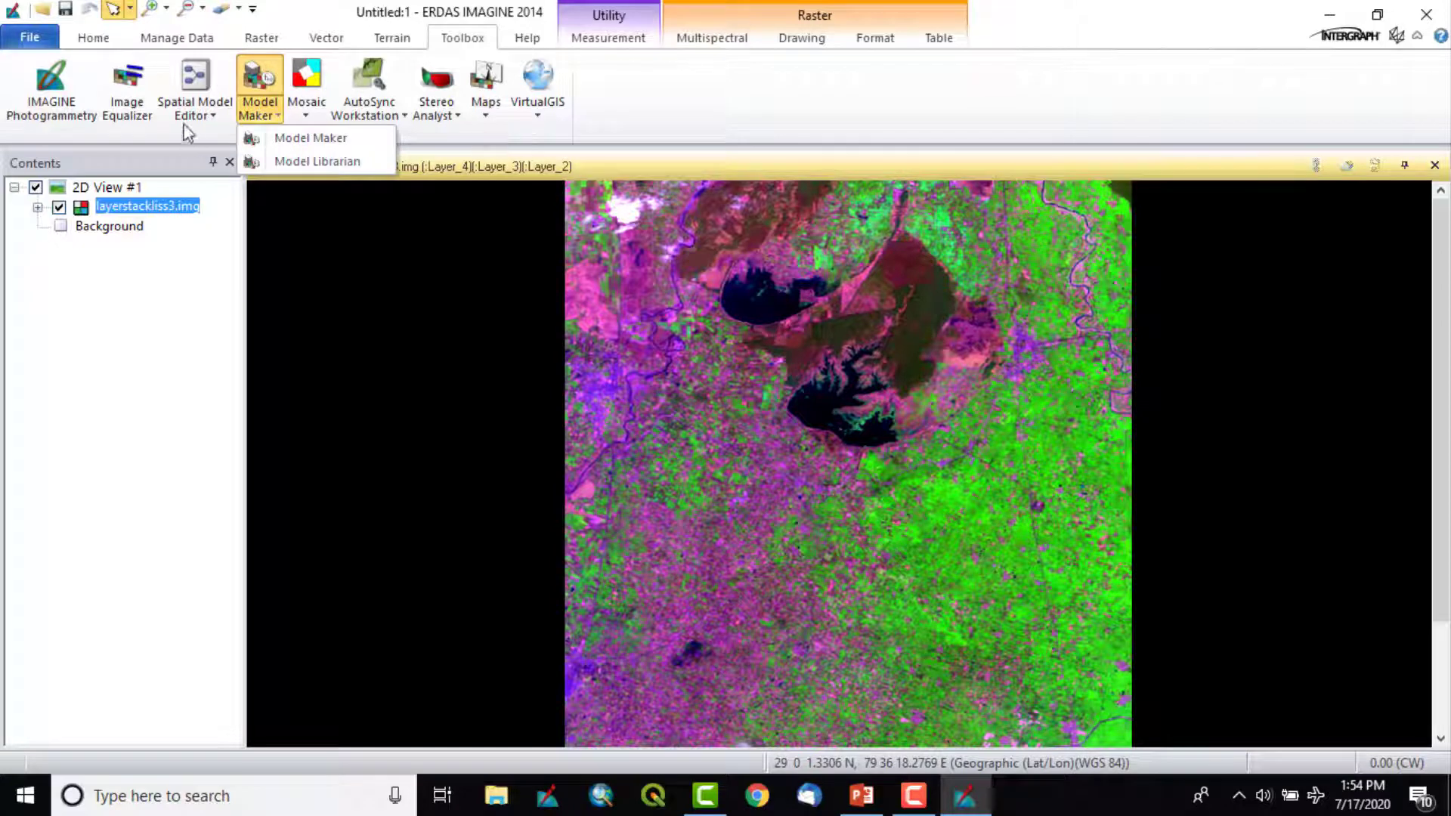
click(531, 40)
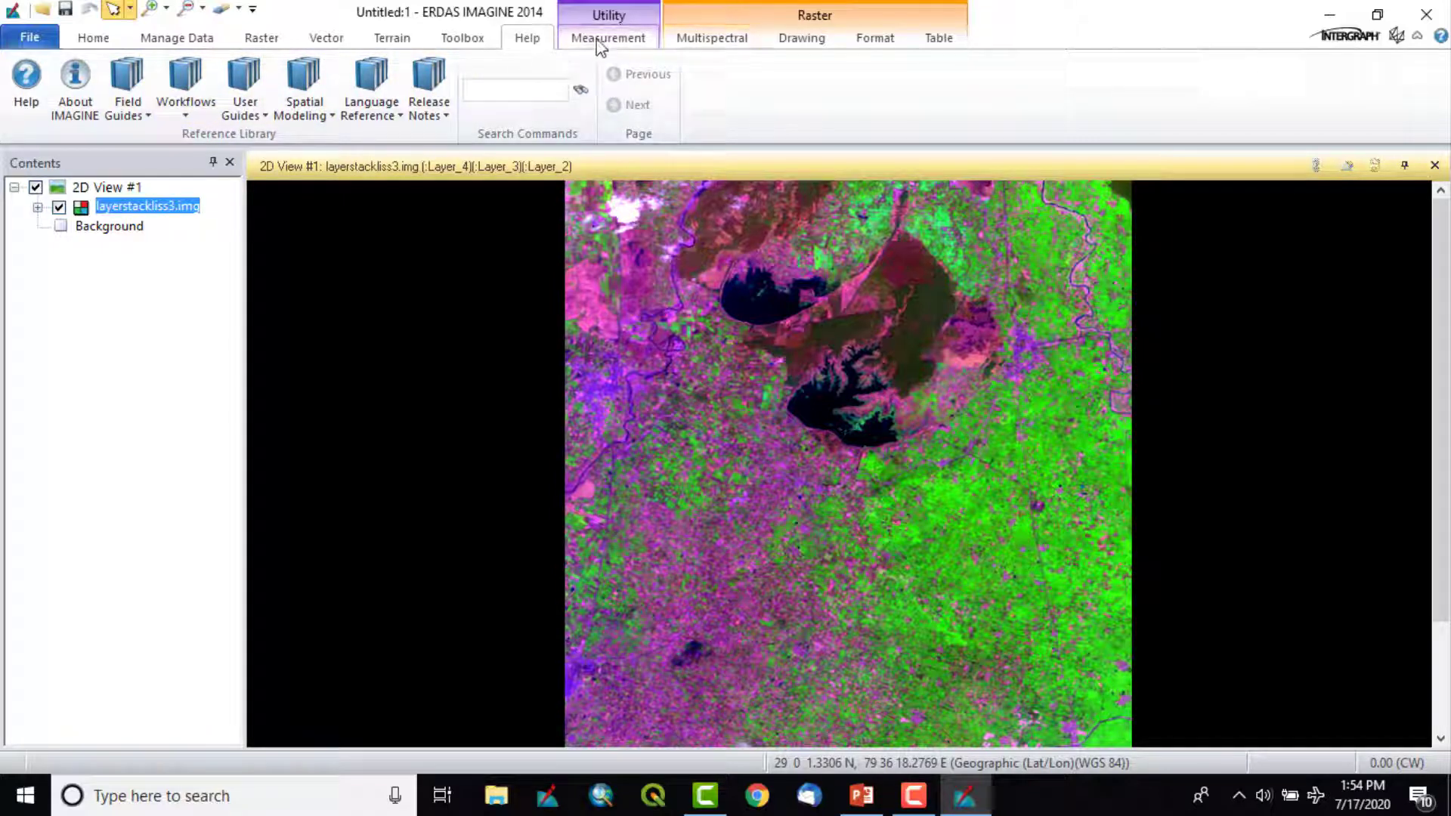
click(99, 304)
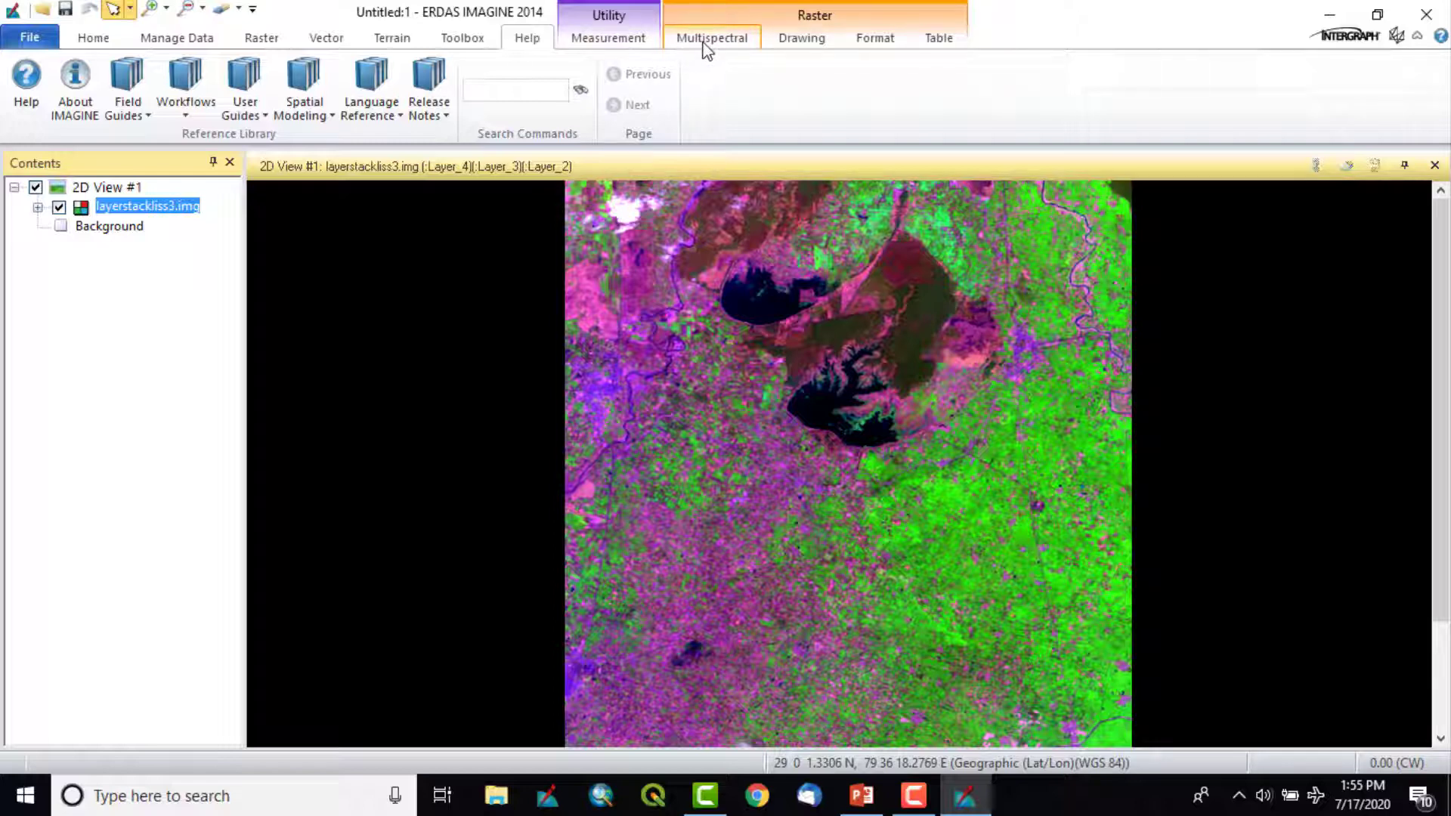
Step: Look over the drawing, format and table tools available for the raster layer
click(801, 39)
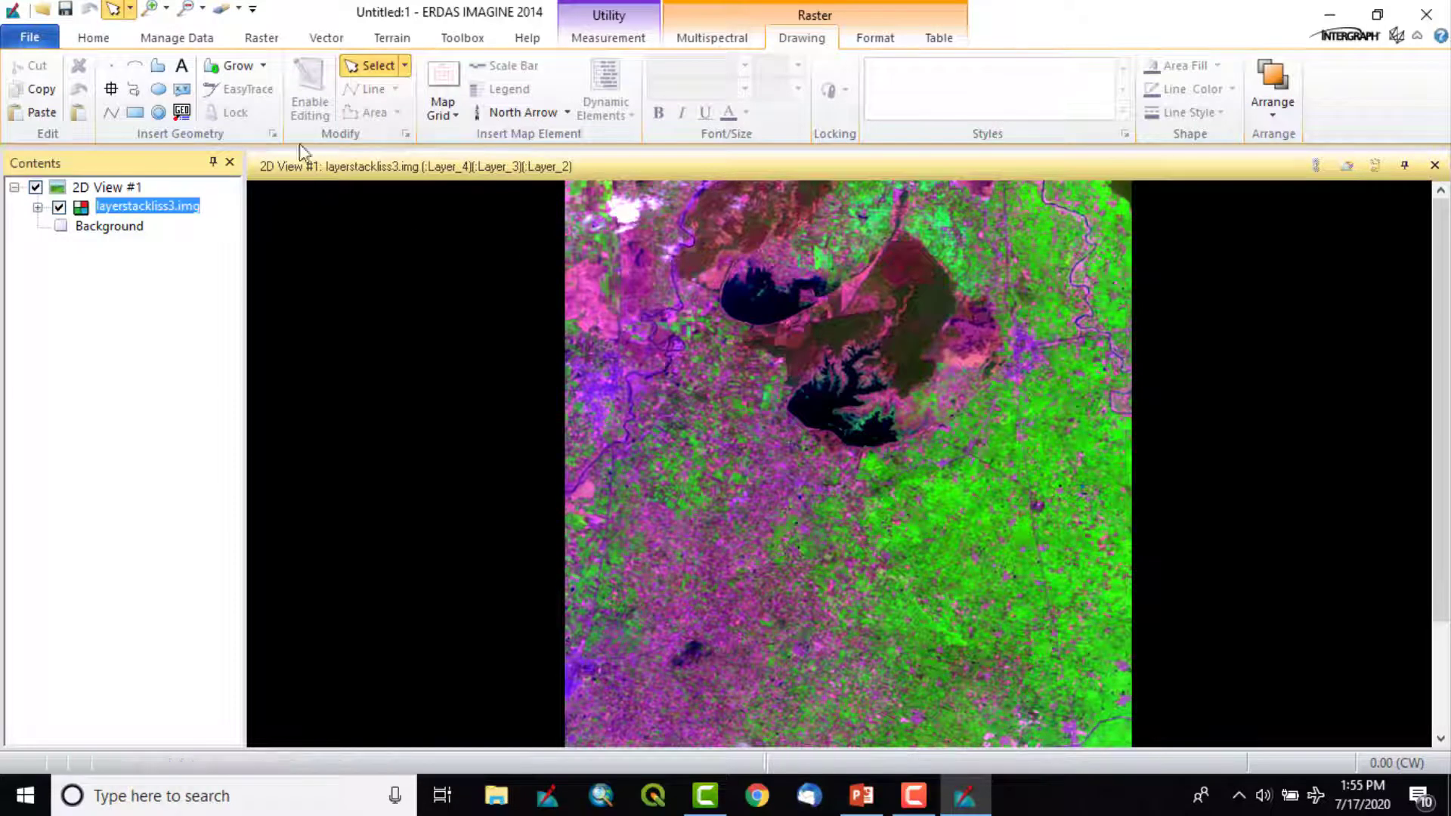
click(862, 40)
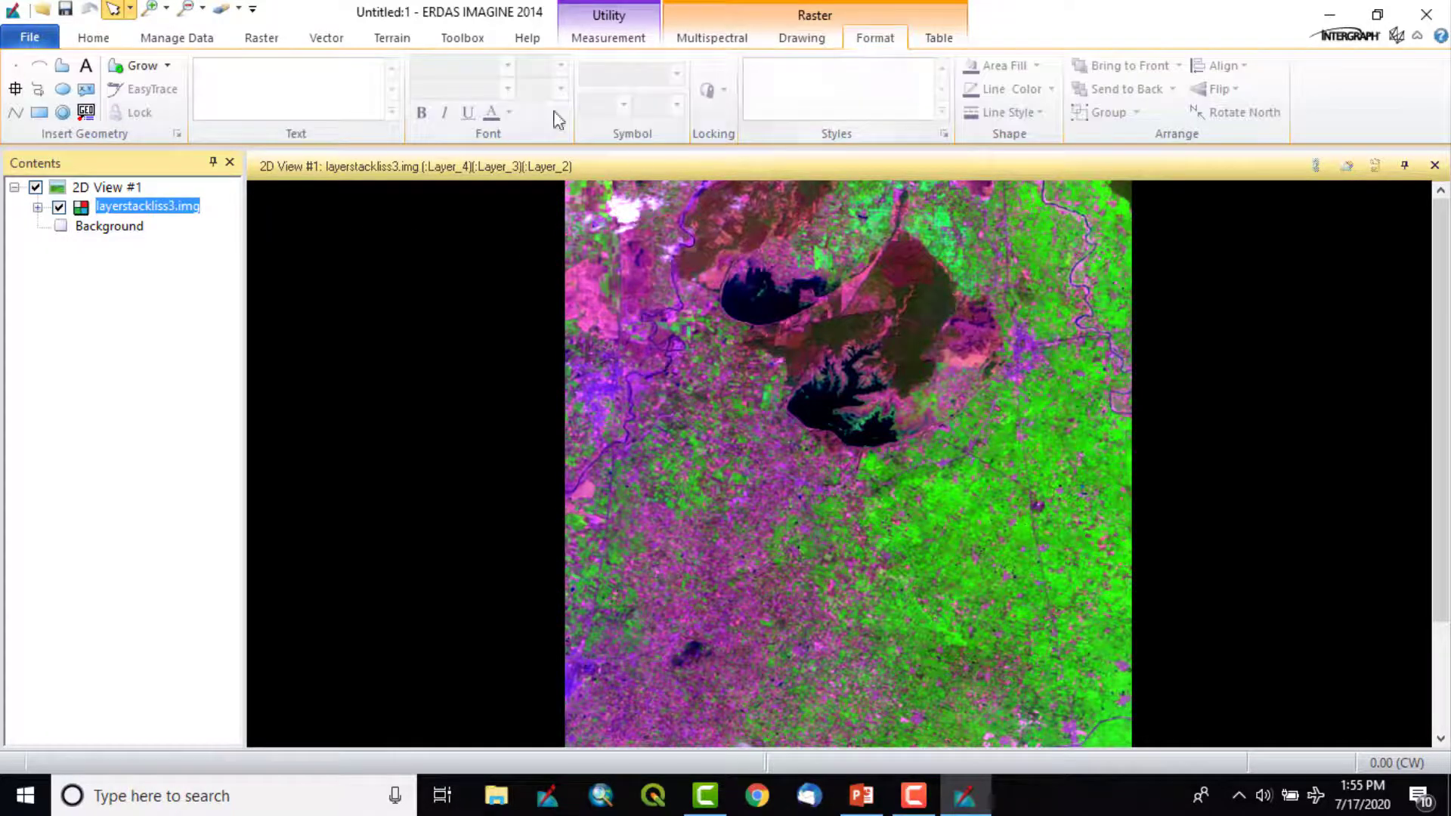
click(936, 40)
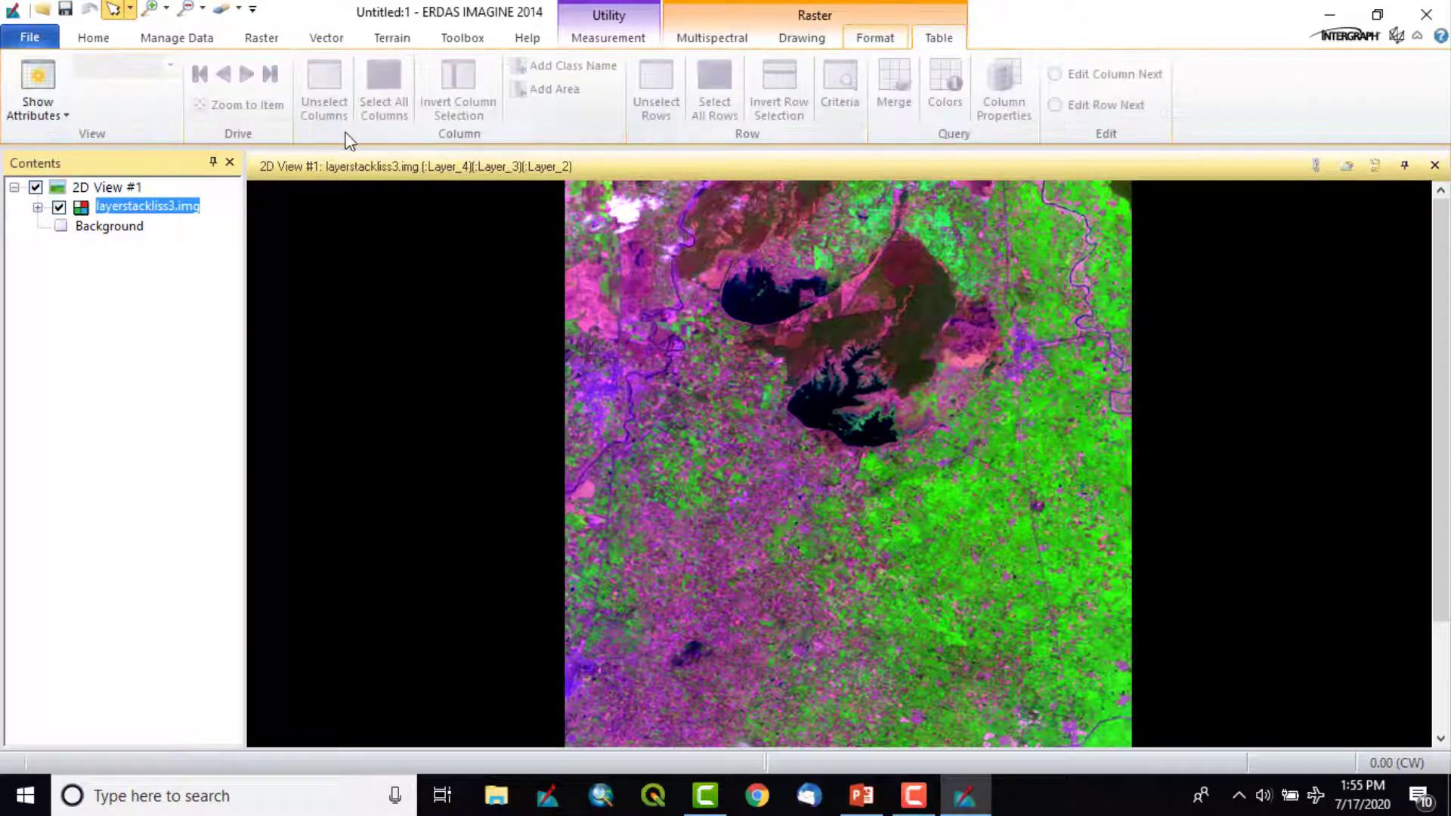
Step: Show the attribute table of layerstackliss3.img, then close it
click(62, 114)
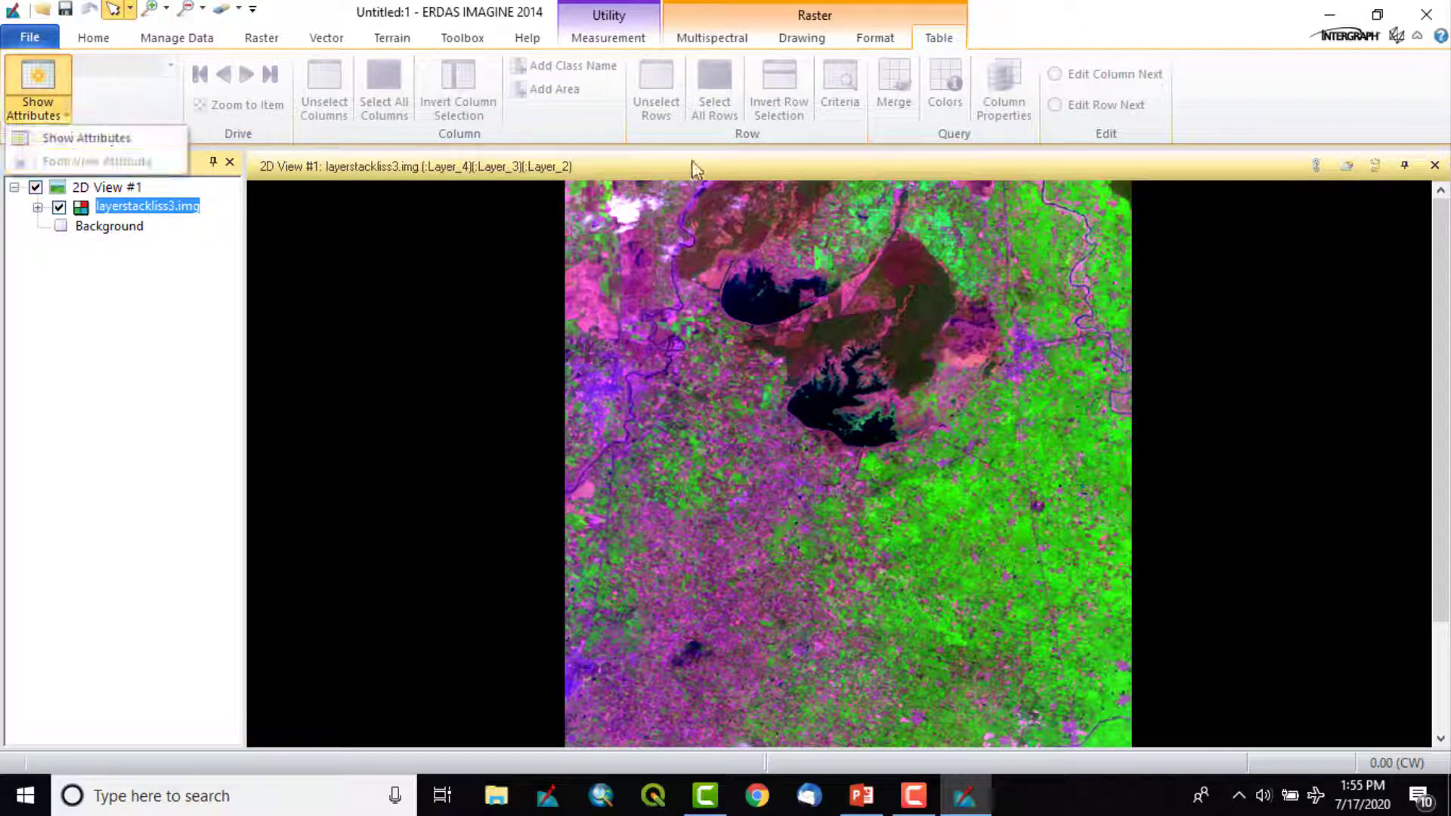
click(76, 139)
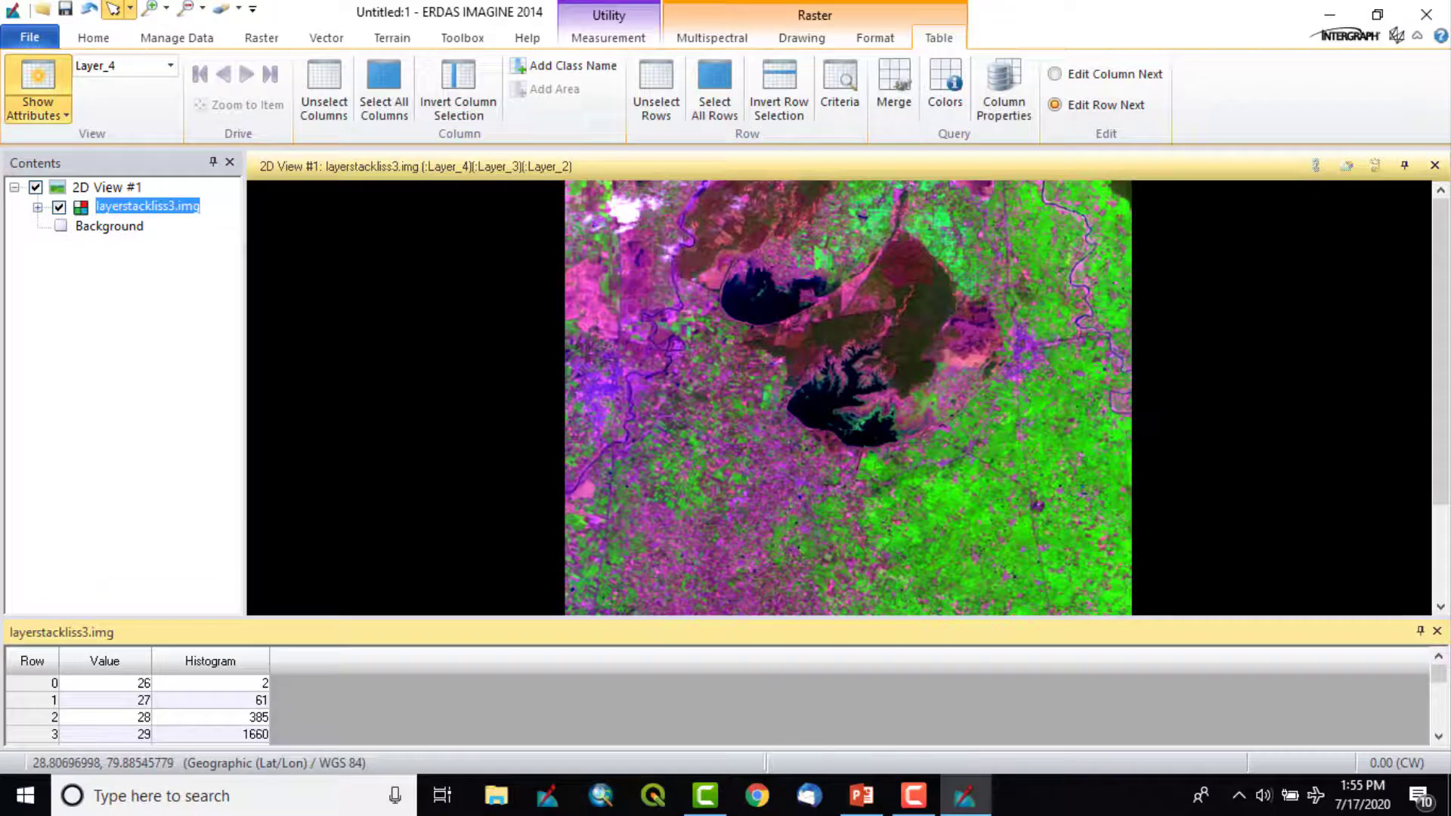
click(1437, 631)
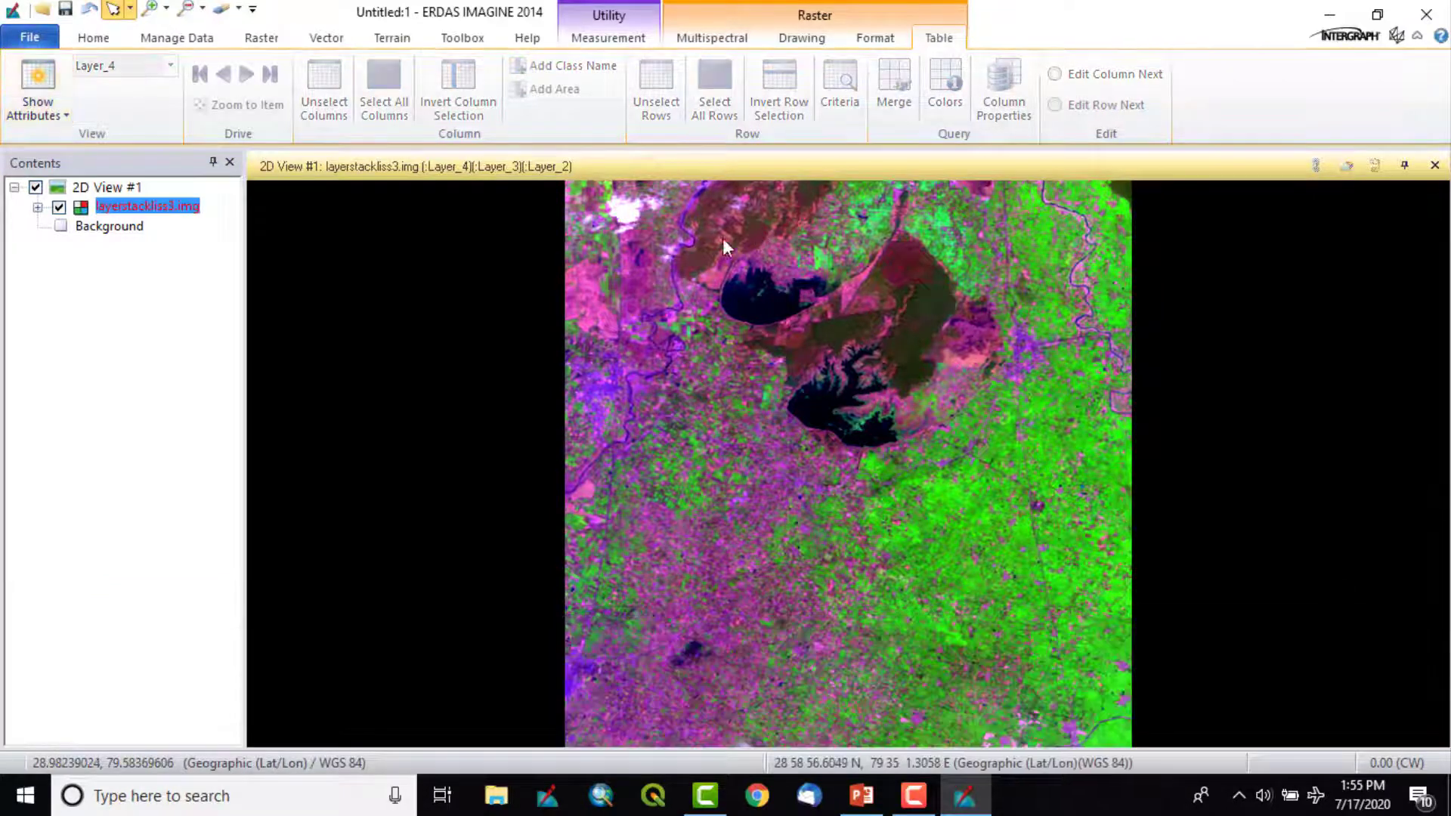
Step: Return to the general viewing tools, pan the image and zoom in around the lower reservoir
click(93, 37)
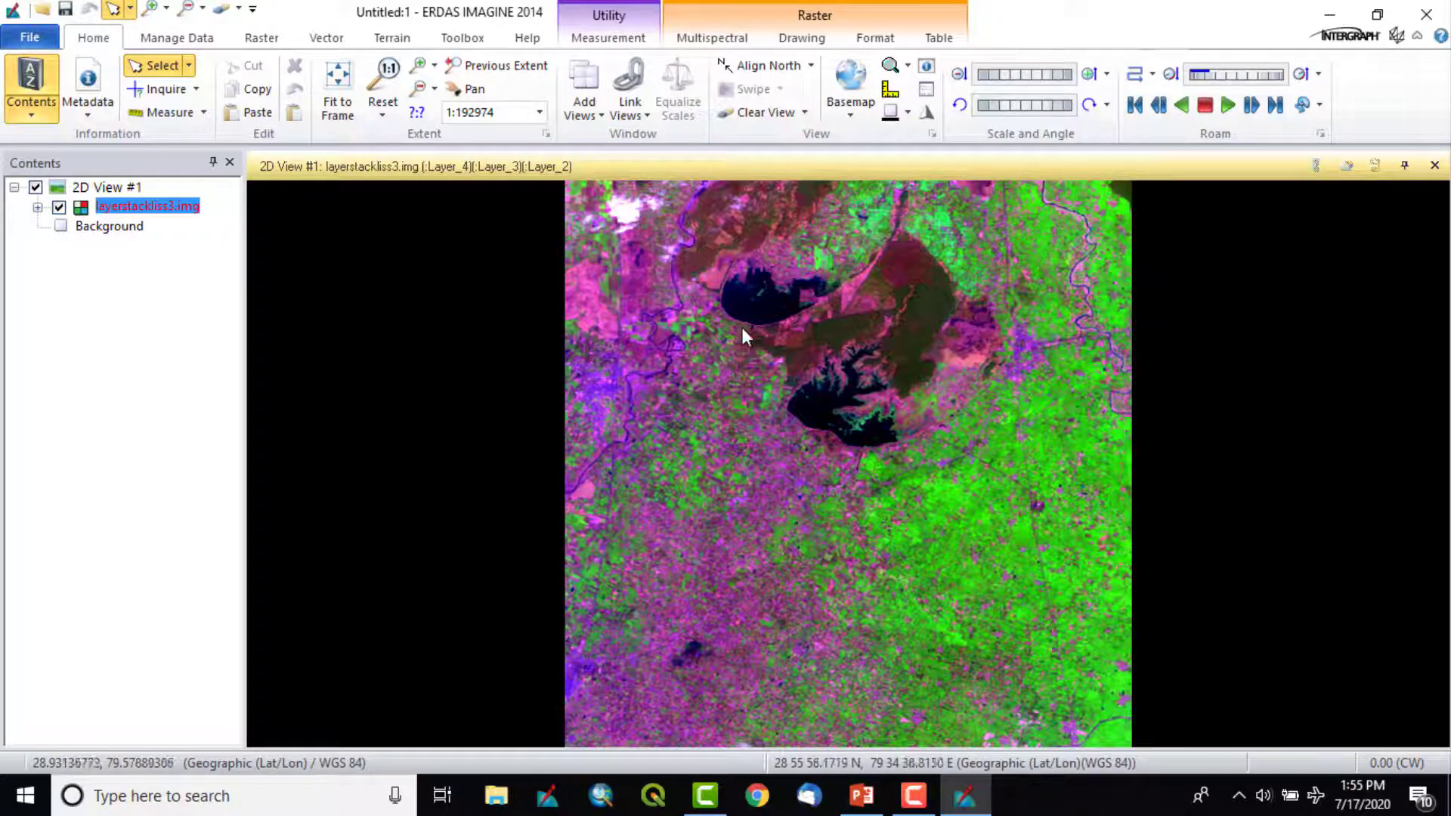
mouse_move(809, 424)
mouse_down()
mouse_move(680, 426)
mouse_move(817, 423)
mouse_up()
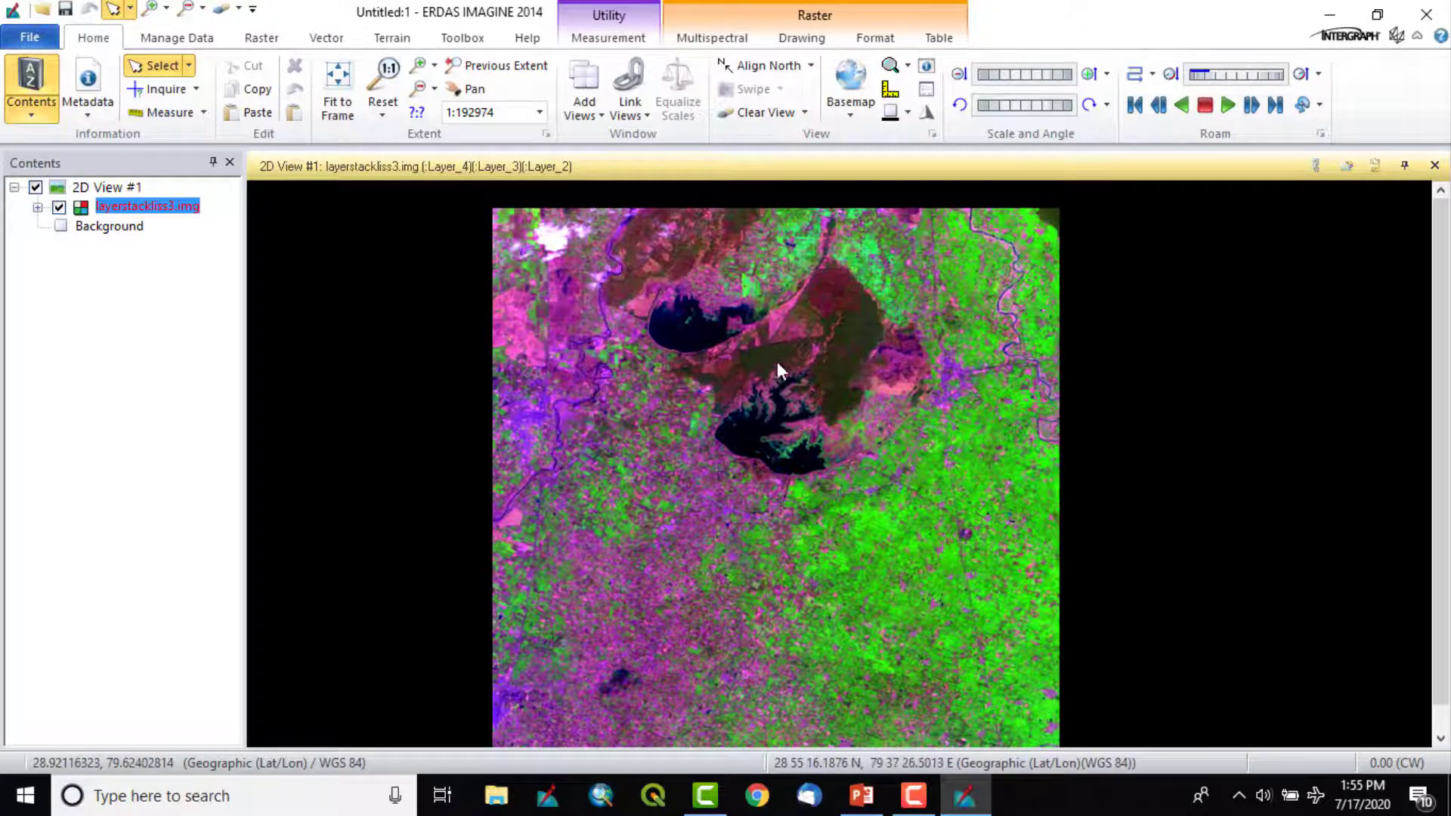
scroll(945, 503, up, 2)
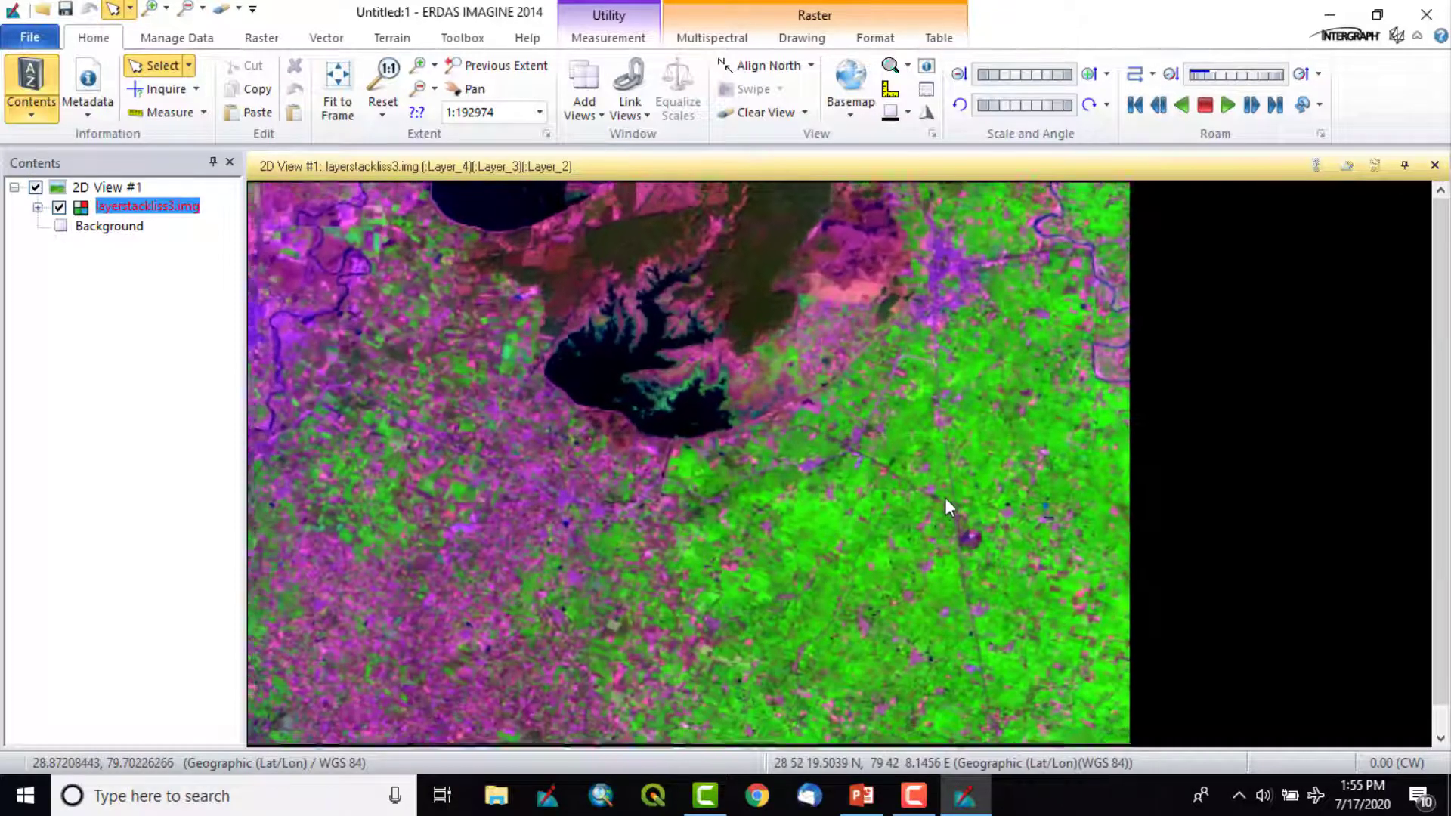
Step: Bring up the multispectral band settings and examine which layers are available for the red channel
scroll(846, 500, up, 1)
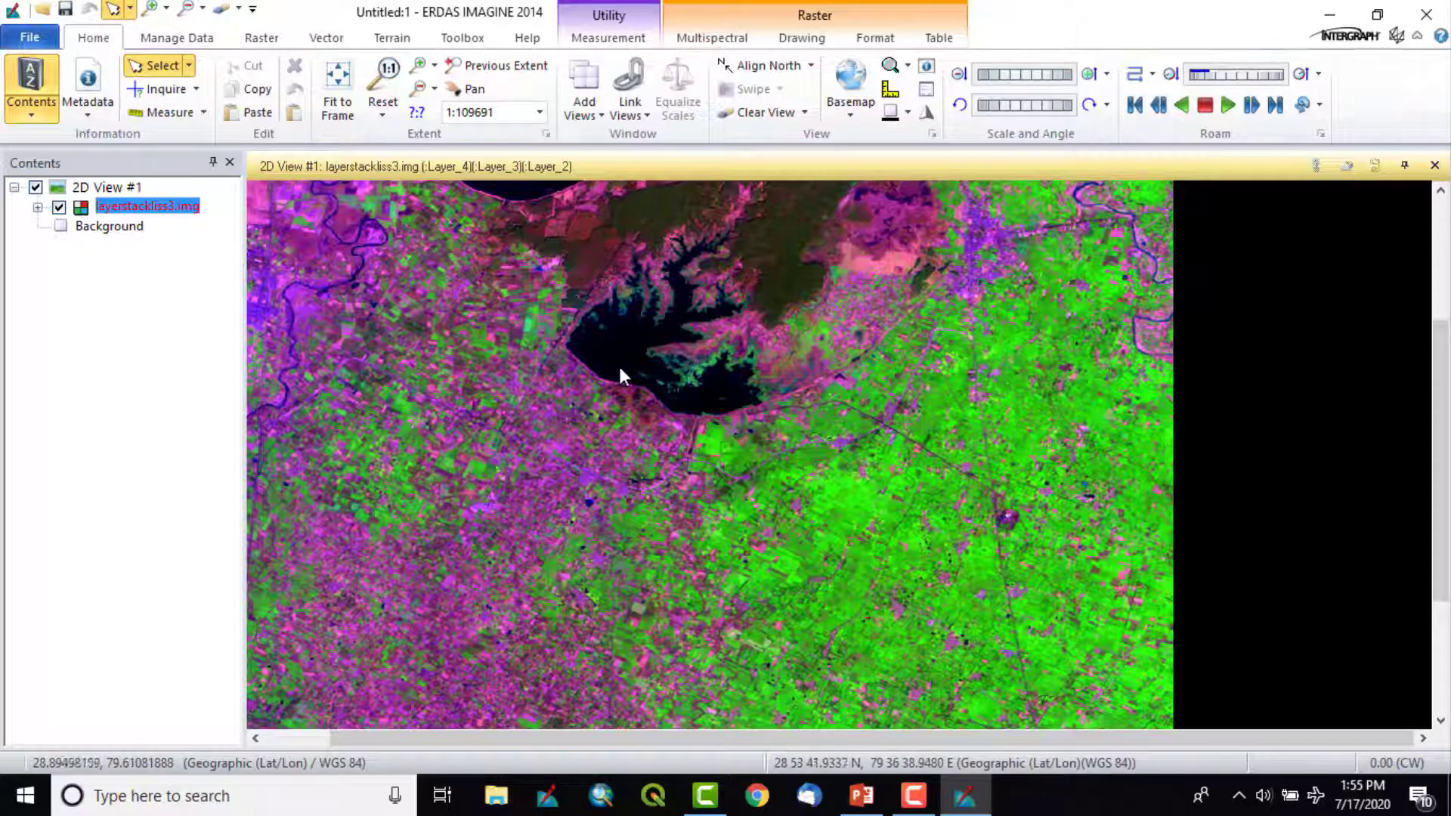
drag(696, 331, 761, 237)
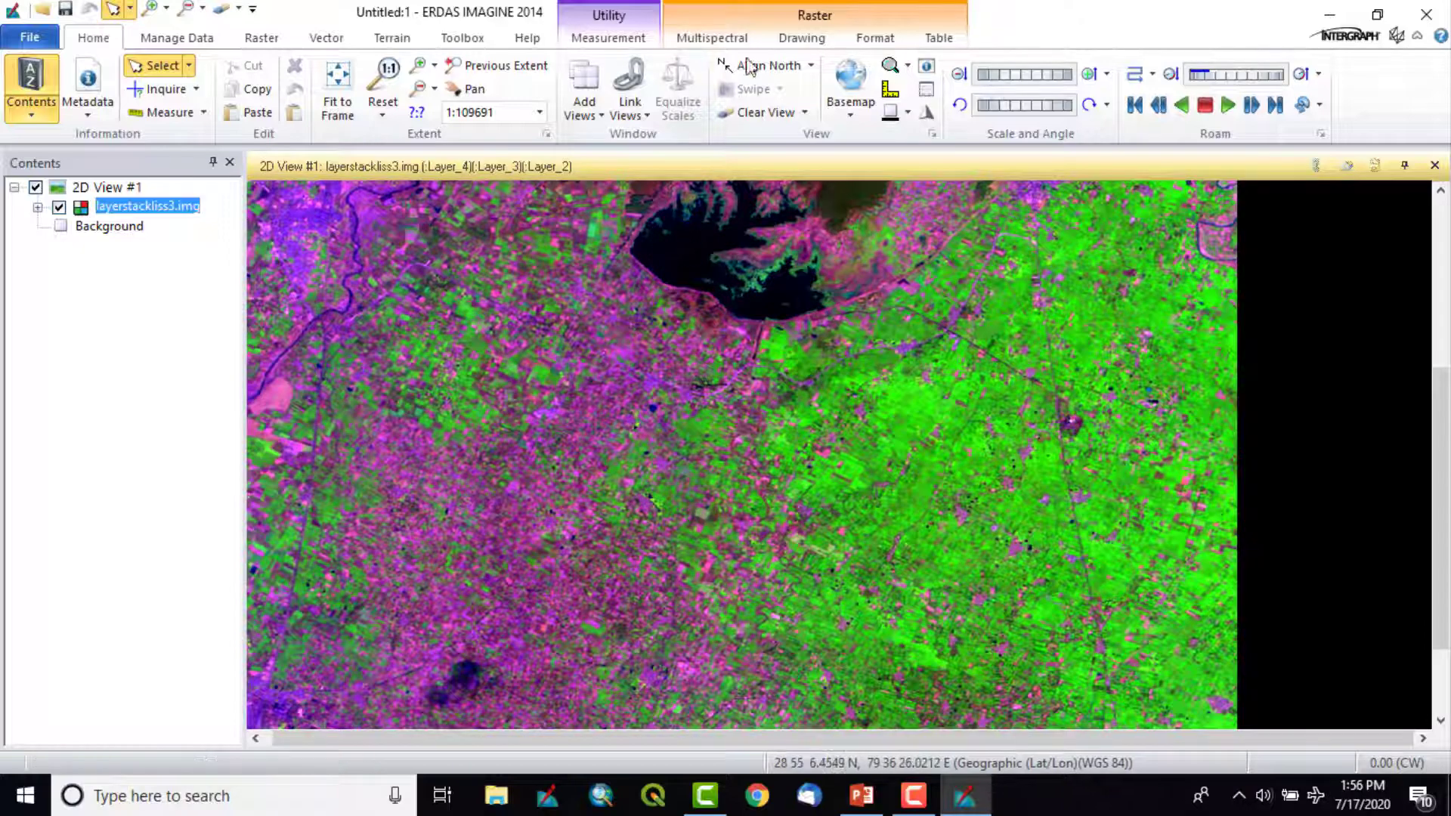
click(733, 40)
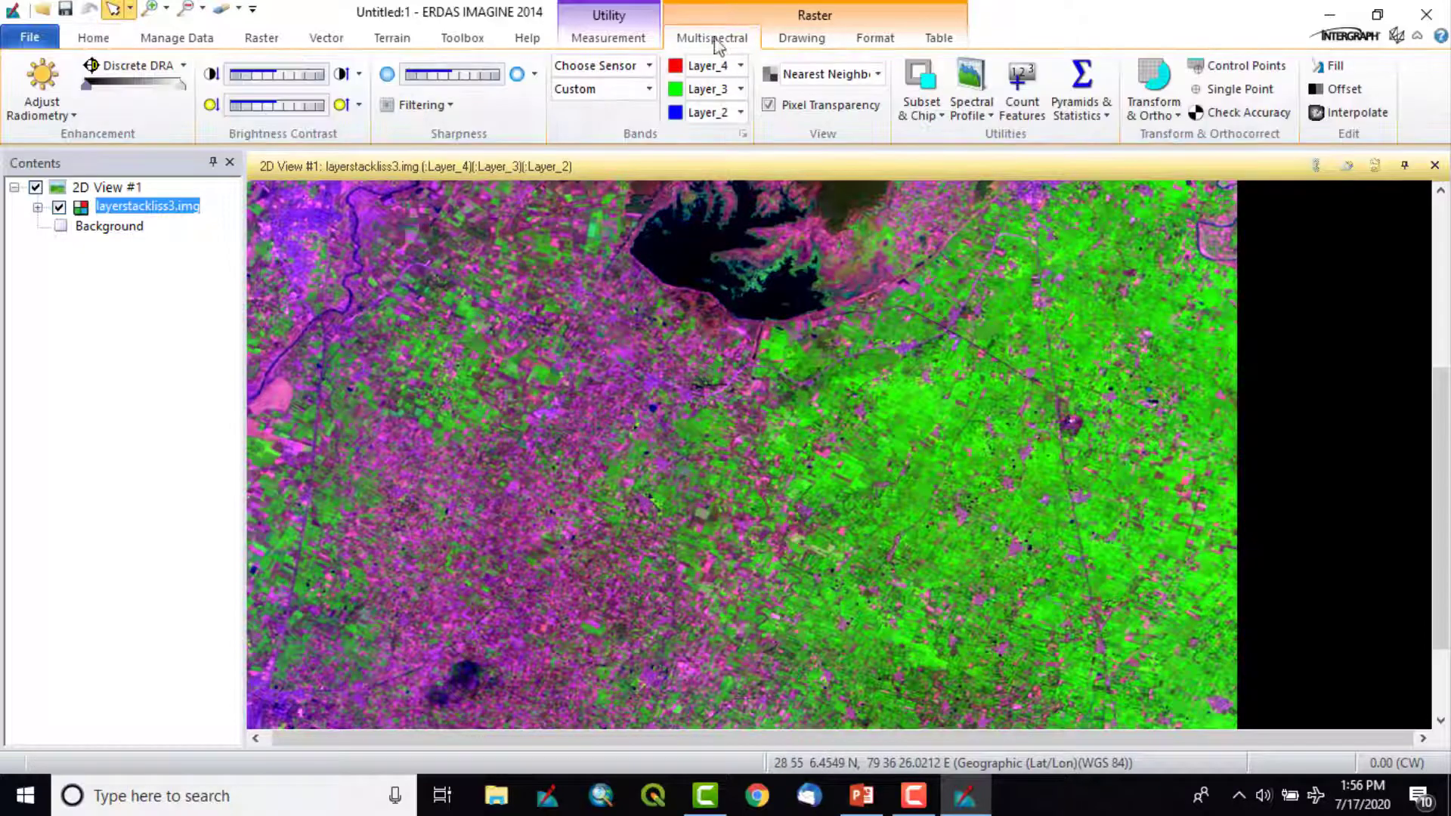
click(741, 68)
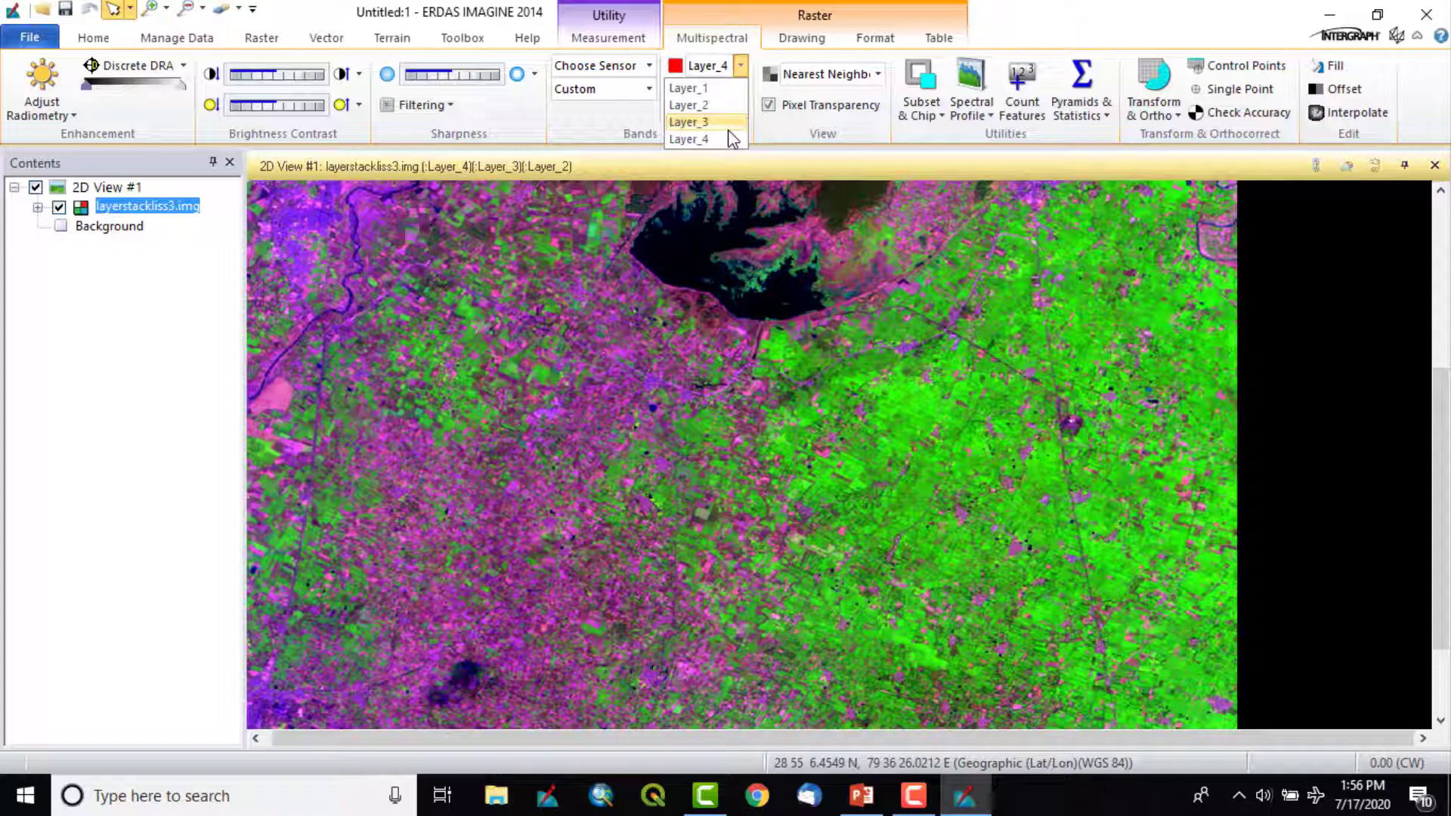
click(744, 68)
click(742, 68)
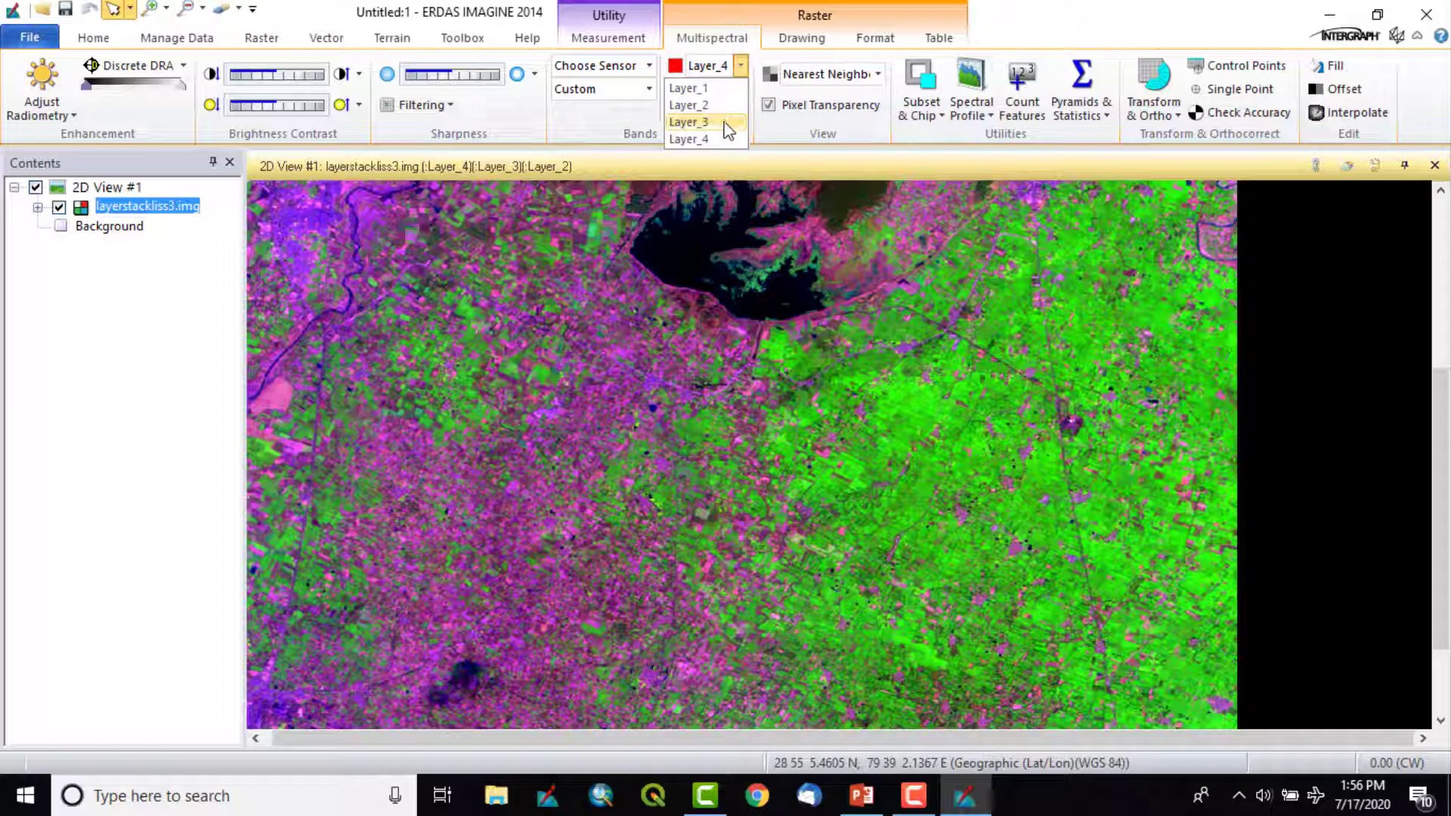
click(681, 55)
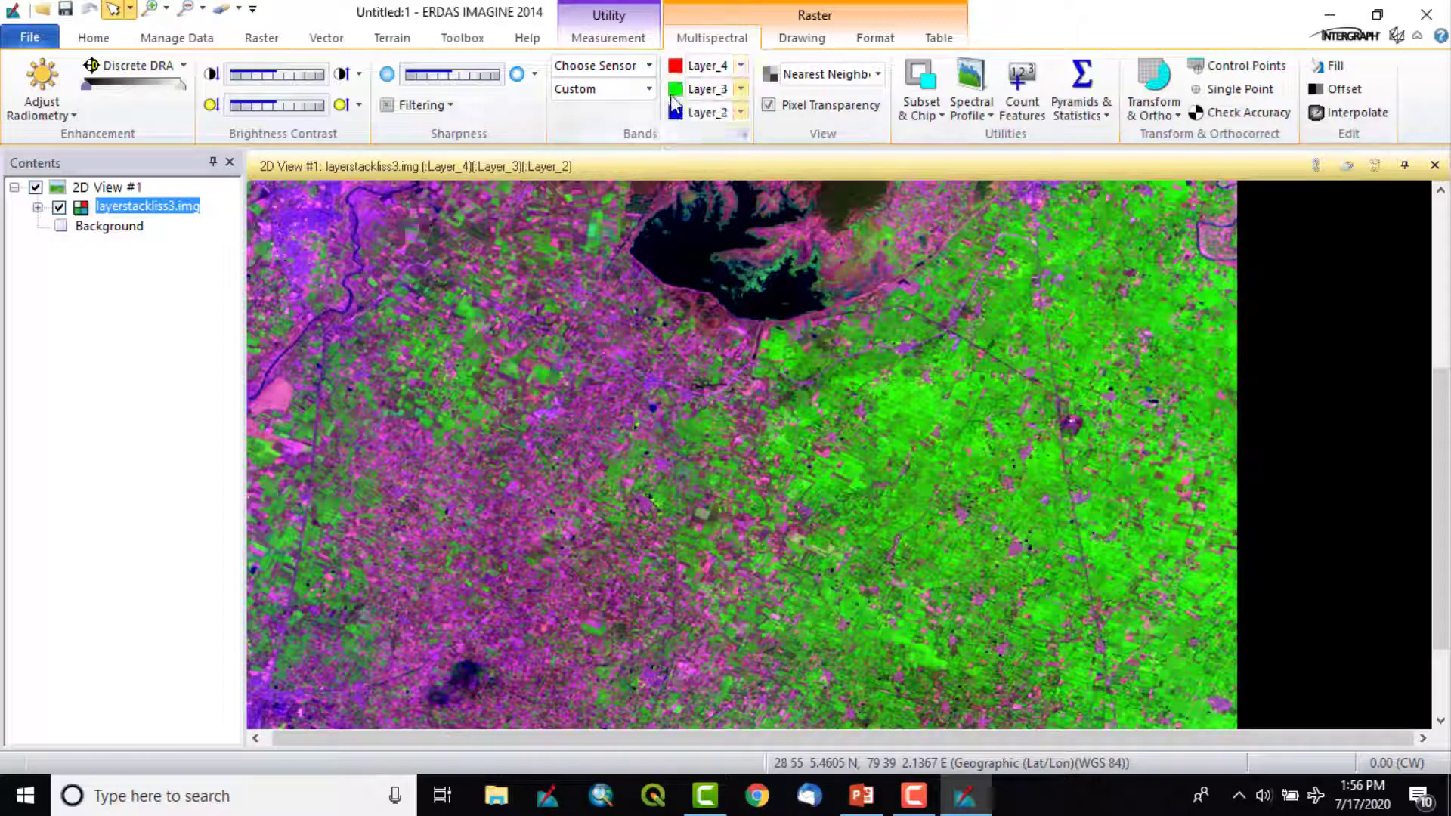
click(743, 67)
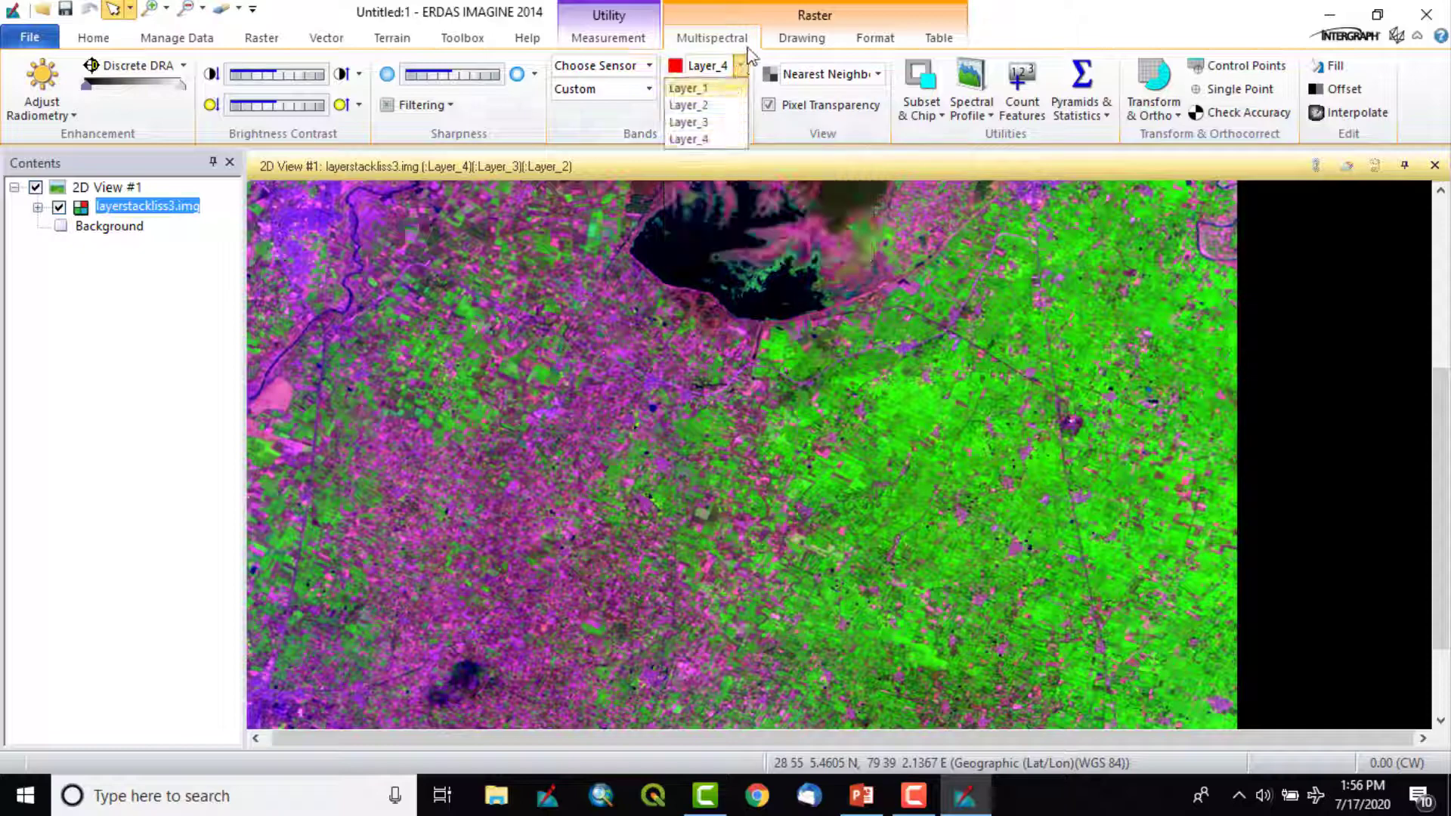
click(746, 21)
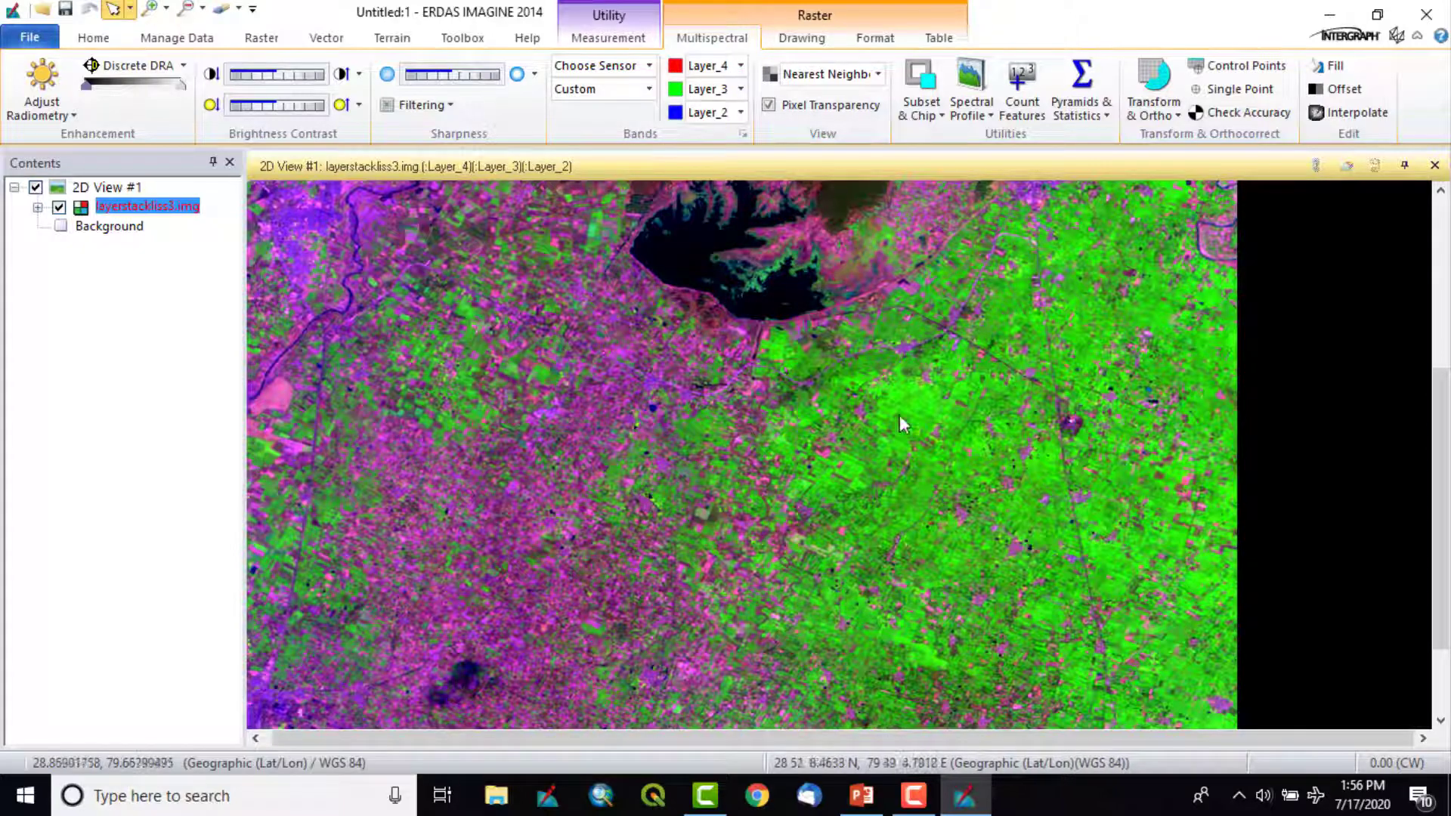
Step: Assign Layer_3 to the red channel, Layer_2 to green and Layer_1 to blue for layerstackliss3.img
click(734, 67)
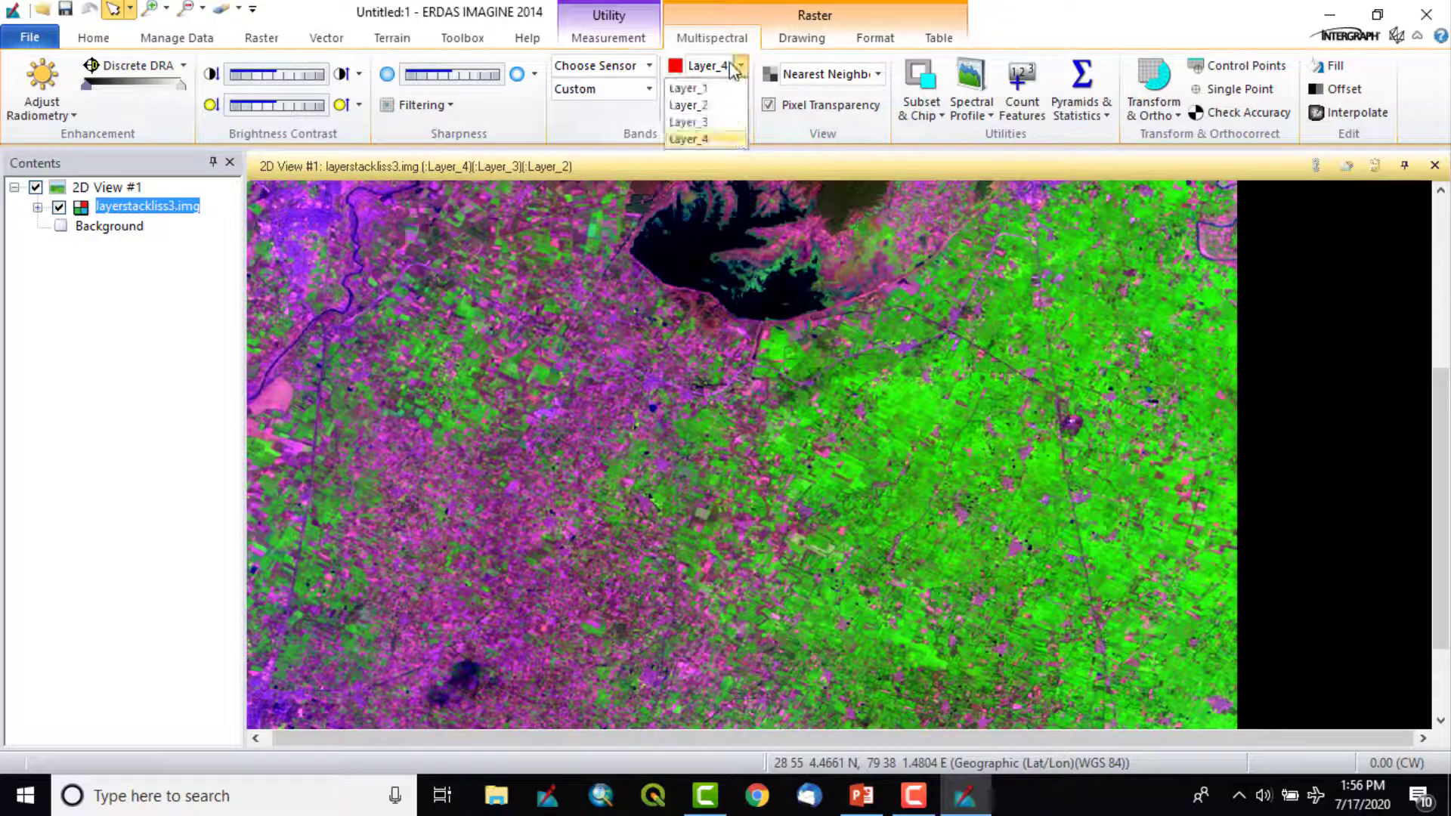
click(720, 124)
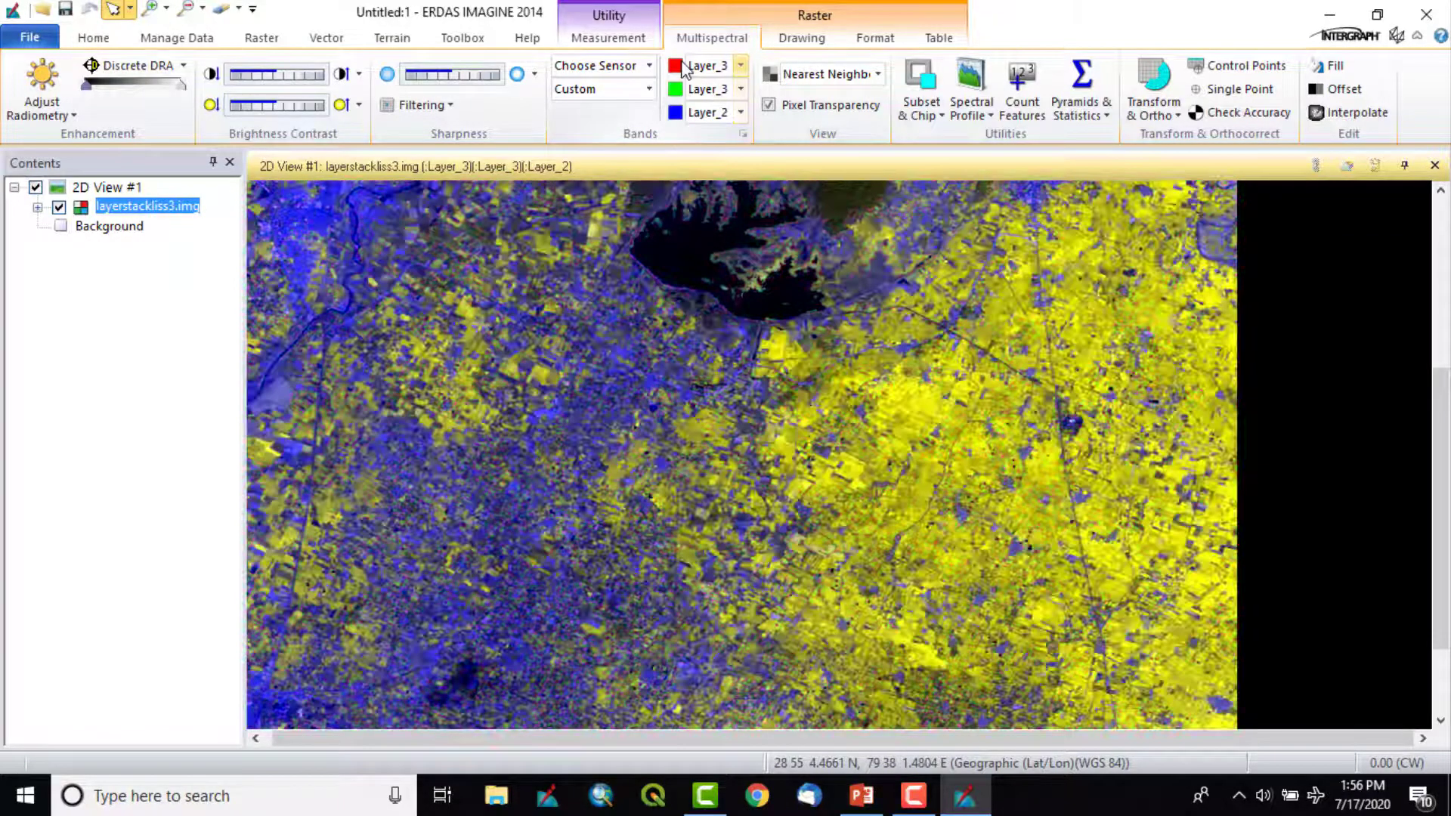
click(721, 96)
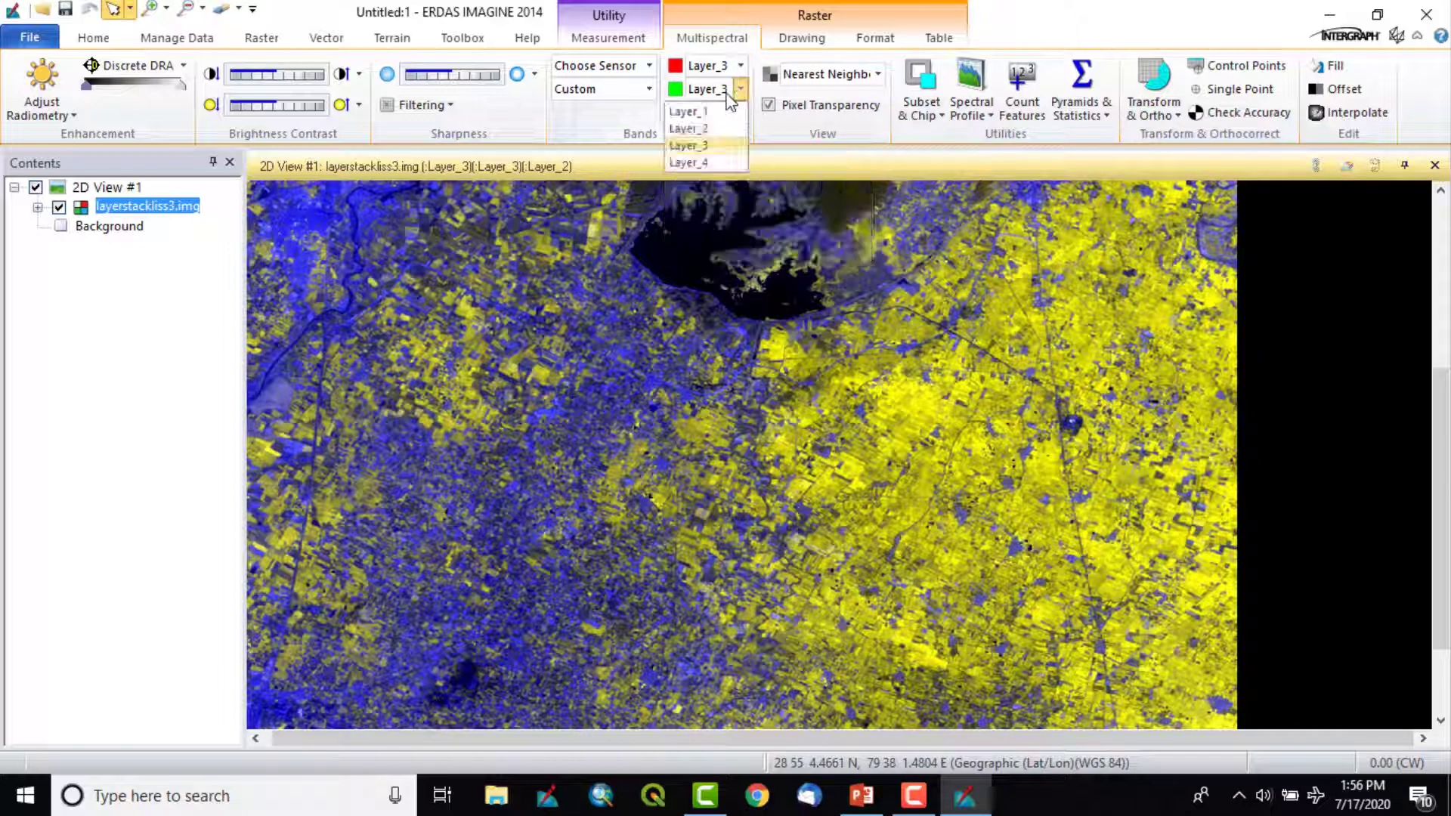
click(715, 130)
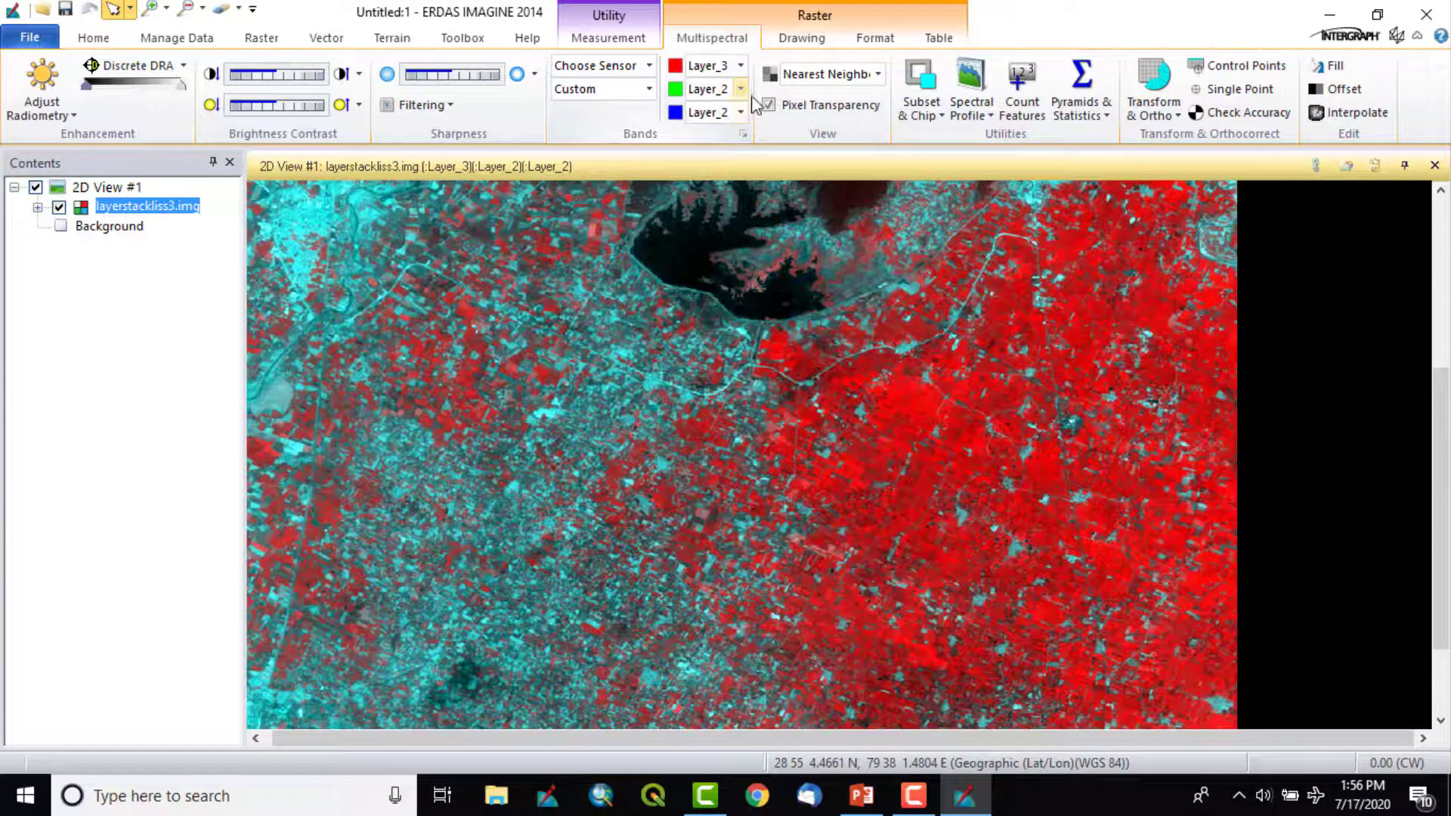
click(740, 112)
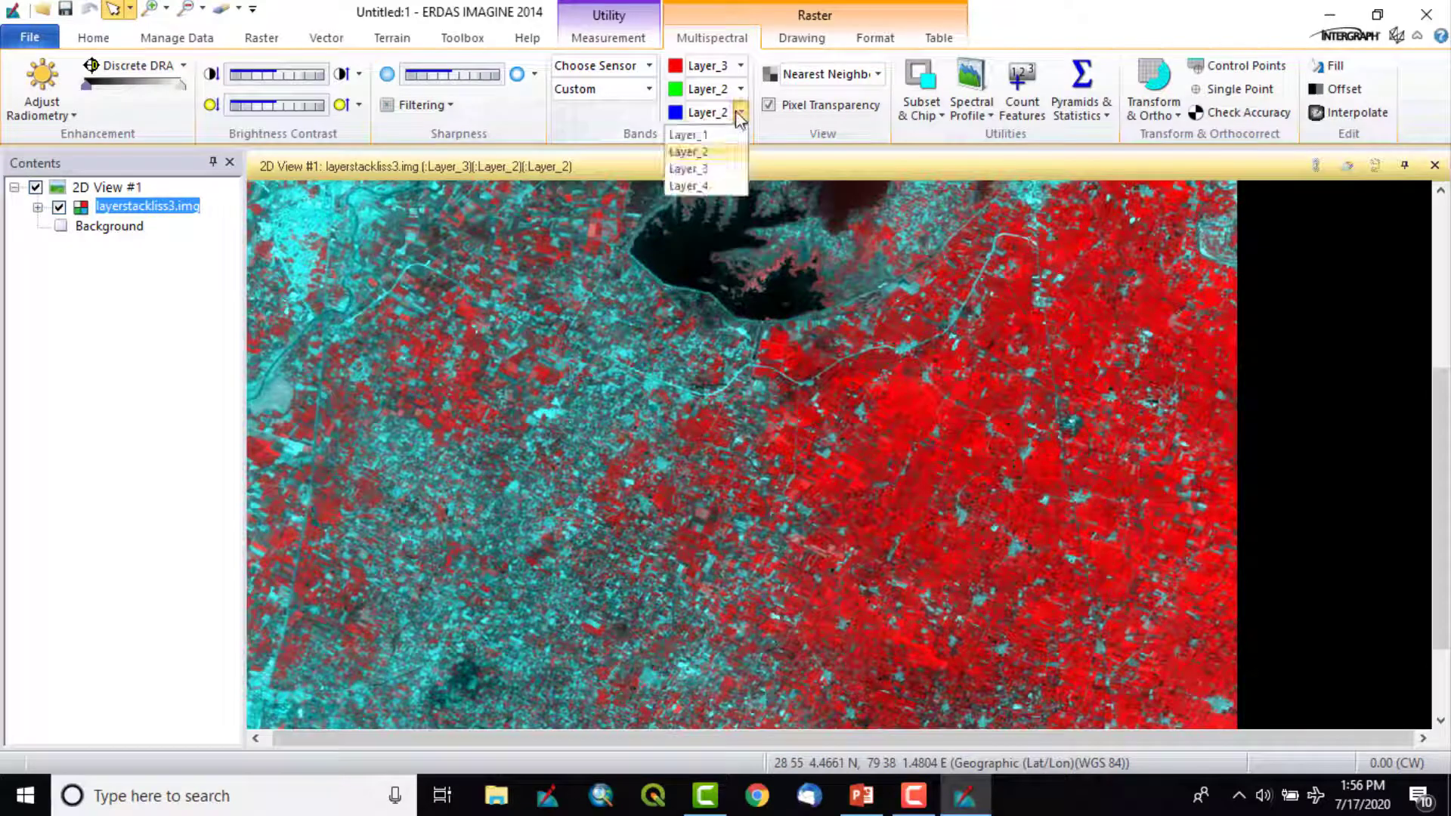
click(712, 136)
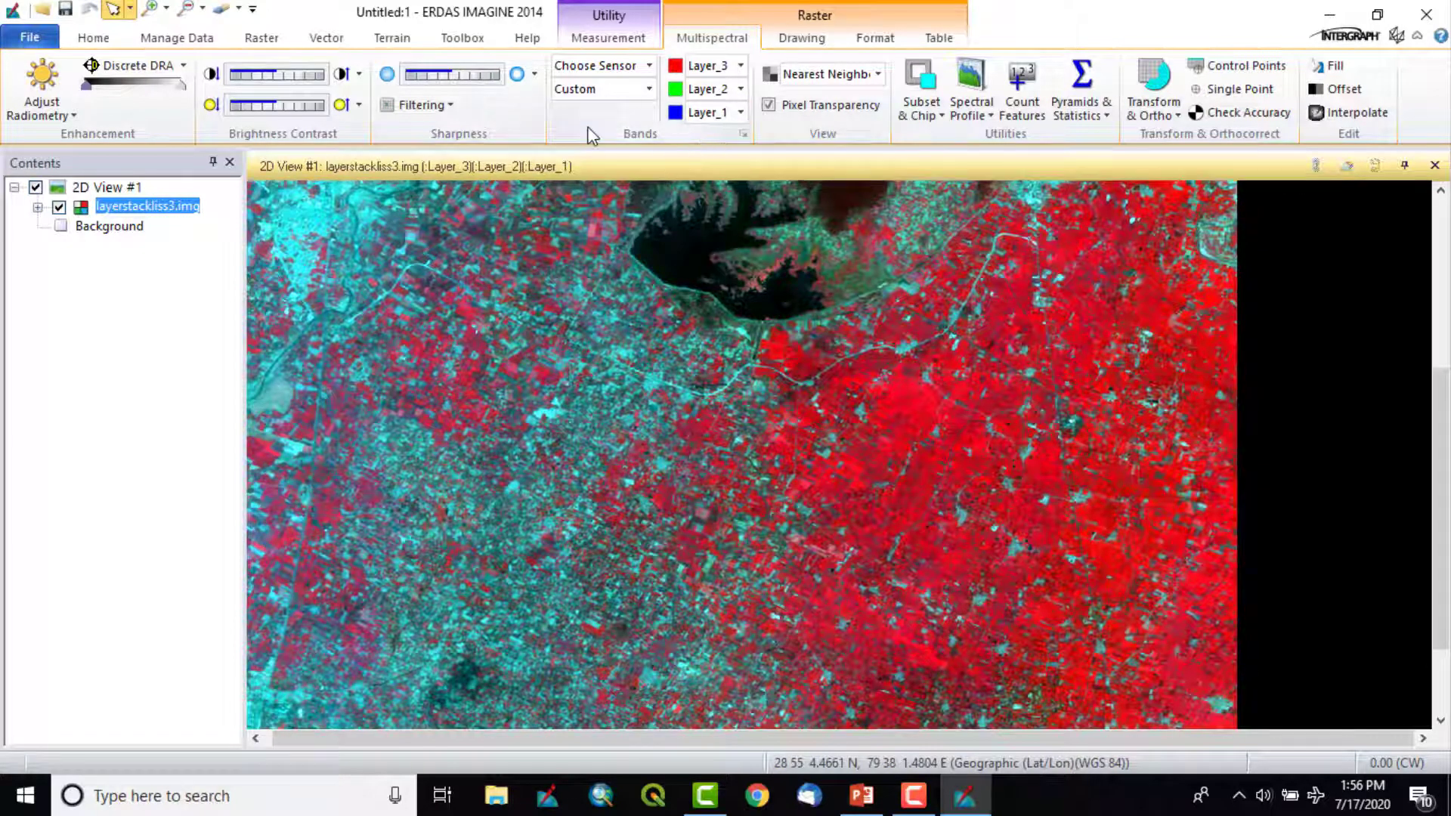
Step: Return to the general viewing tools, fit the image to the frame and inspect the farmland southeast of the lower reservoir up close
click(93, 38)
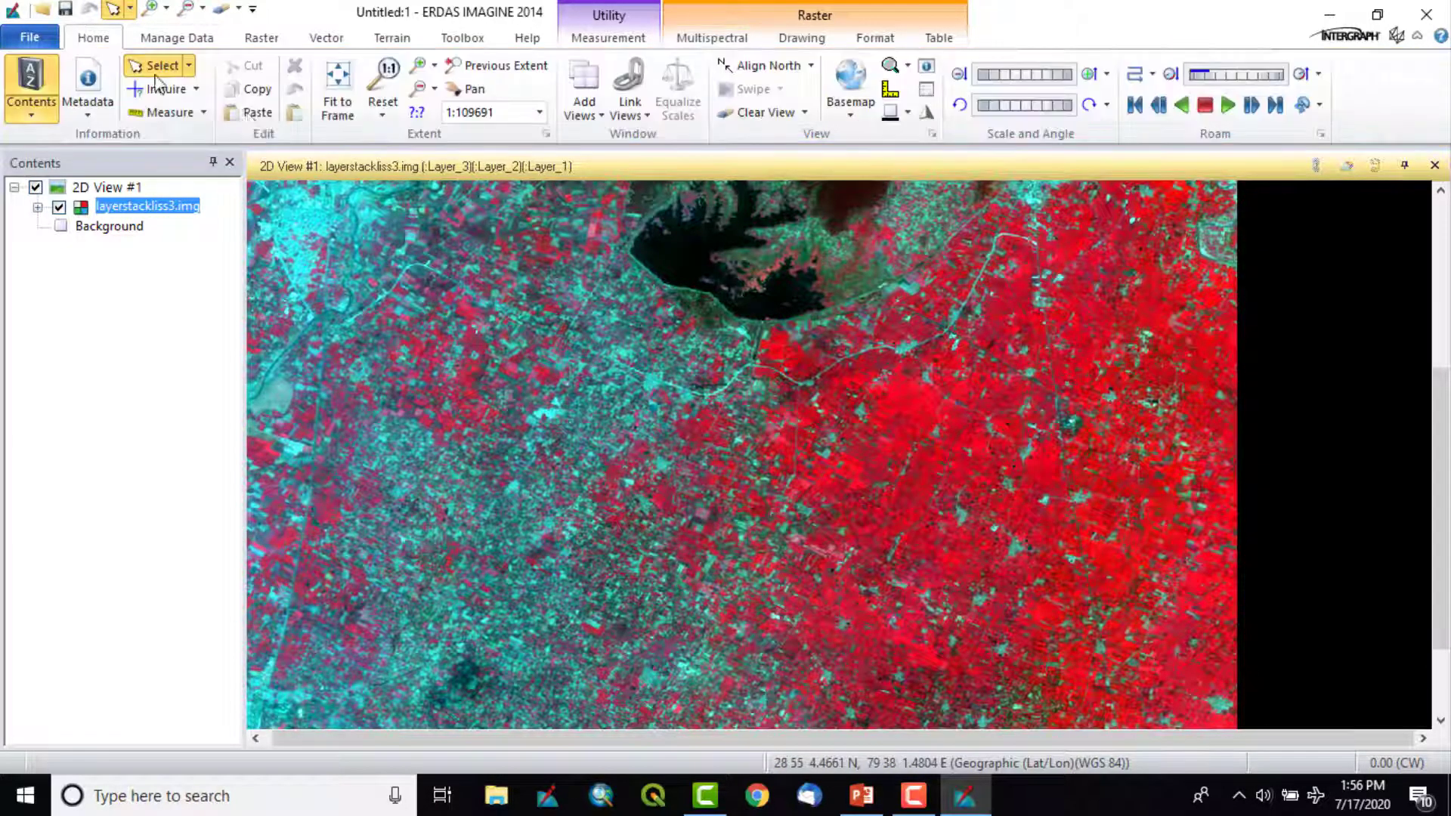
click(338, 89)
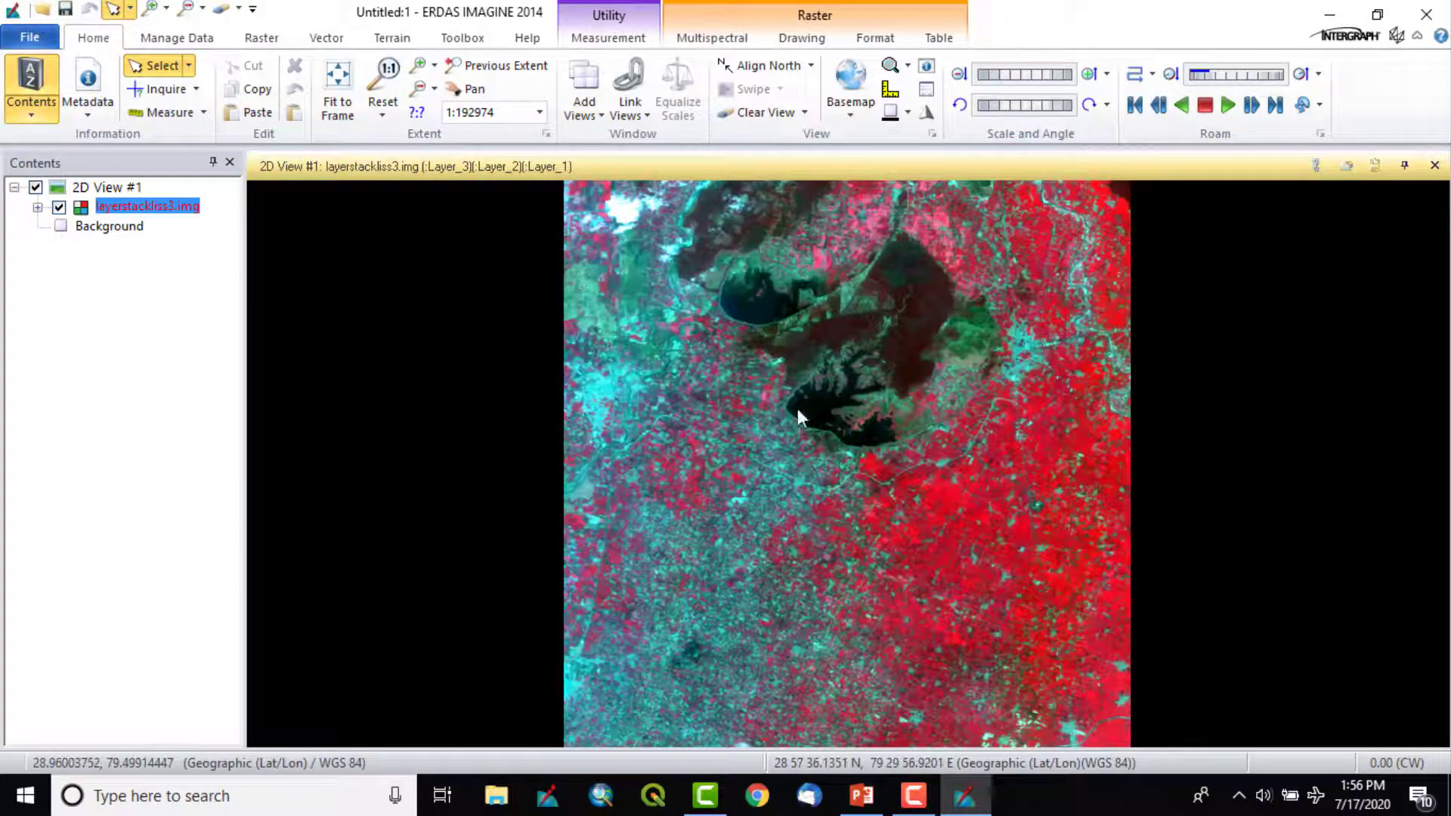
scroll(922, 533, up, 4)
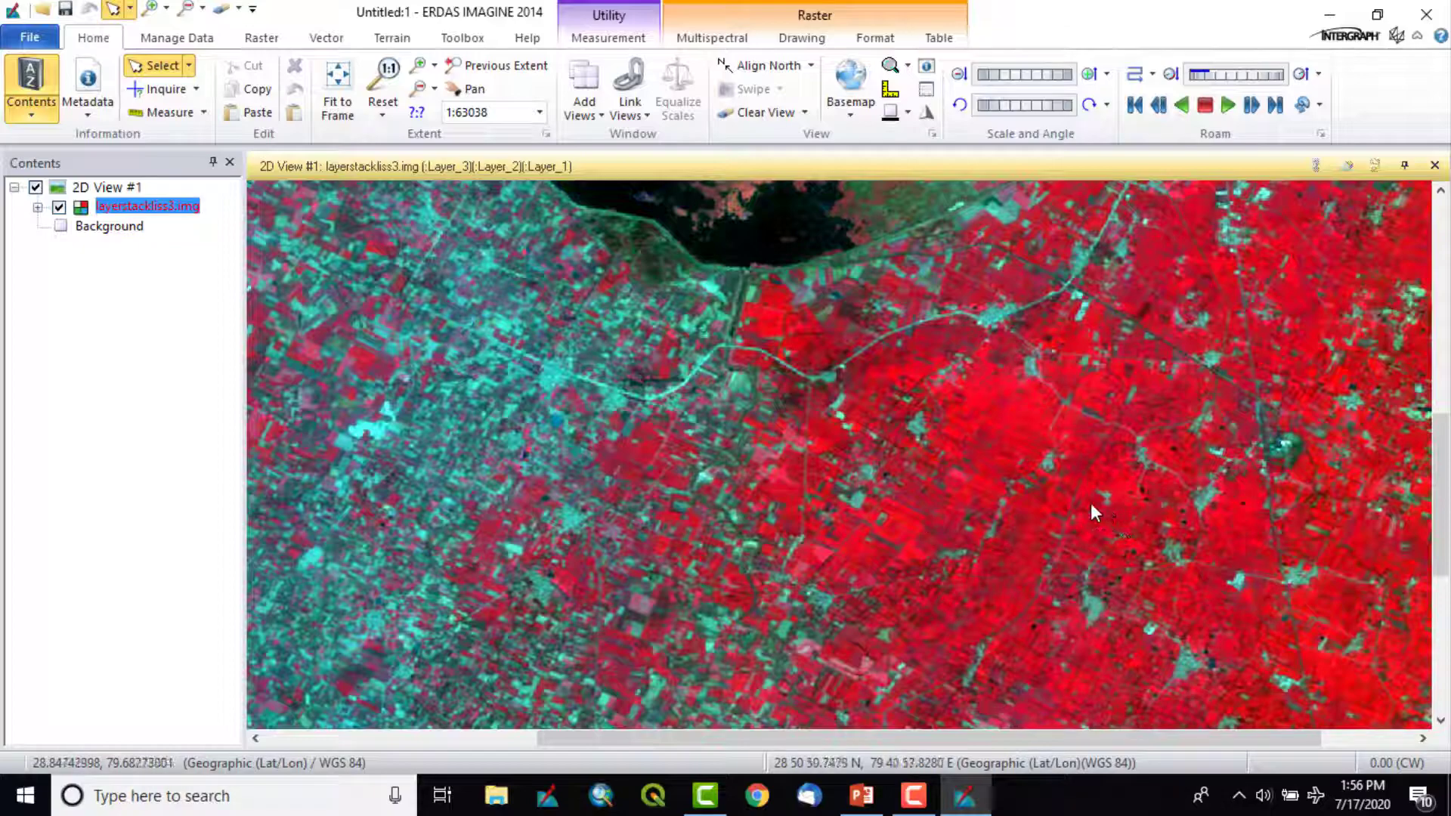
scroll(1091, 502, down, 3)
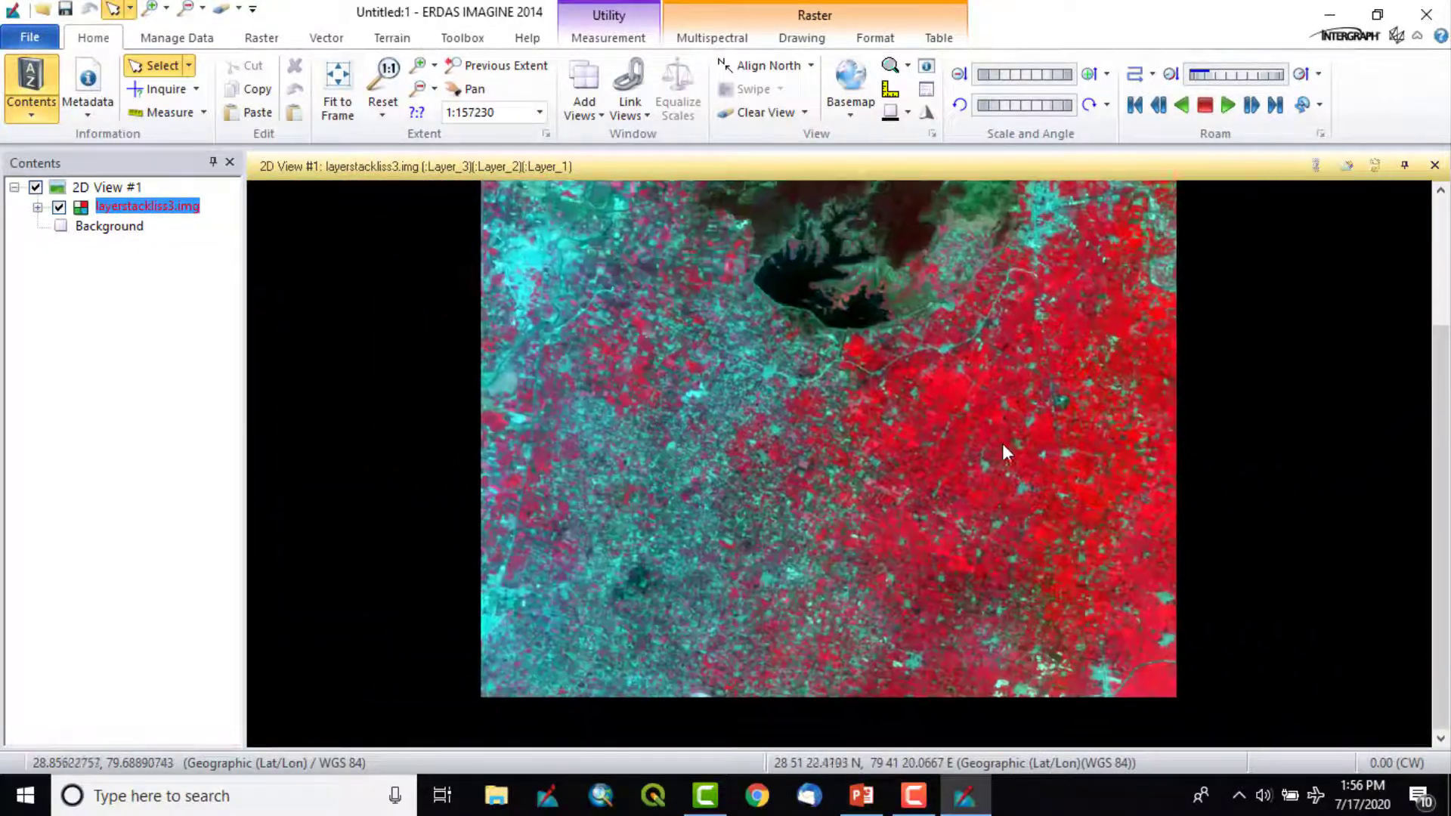
scroll(1003, 452, up, 4)
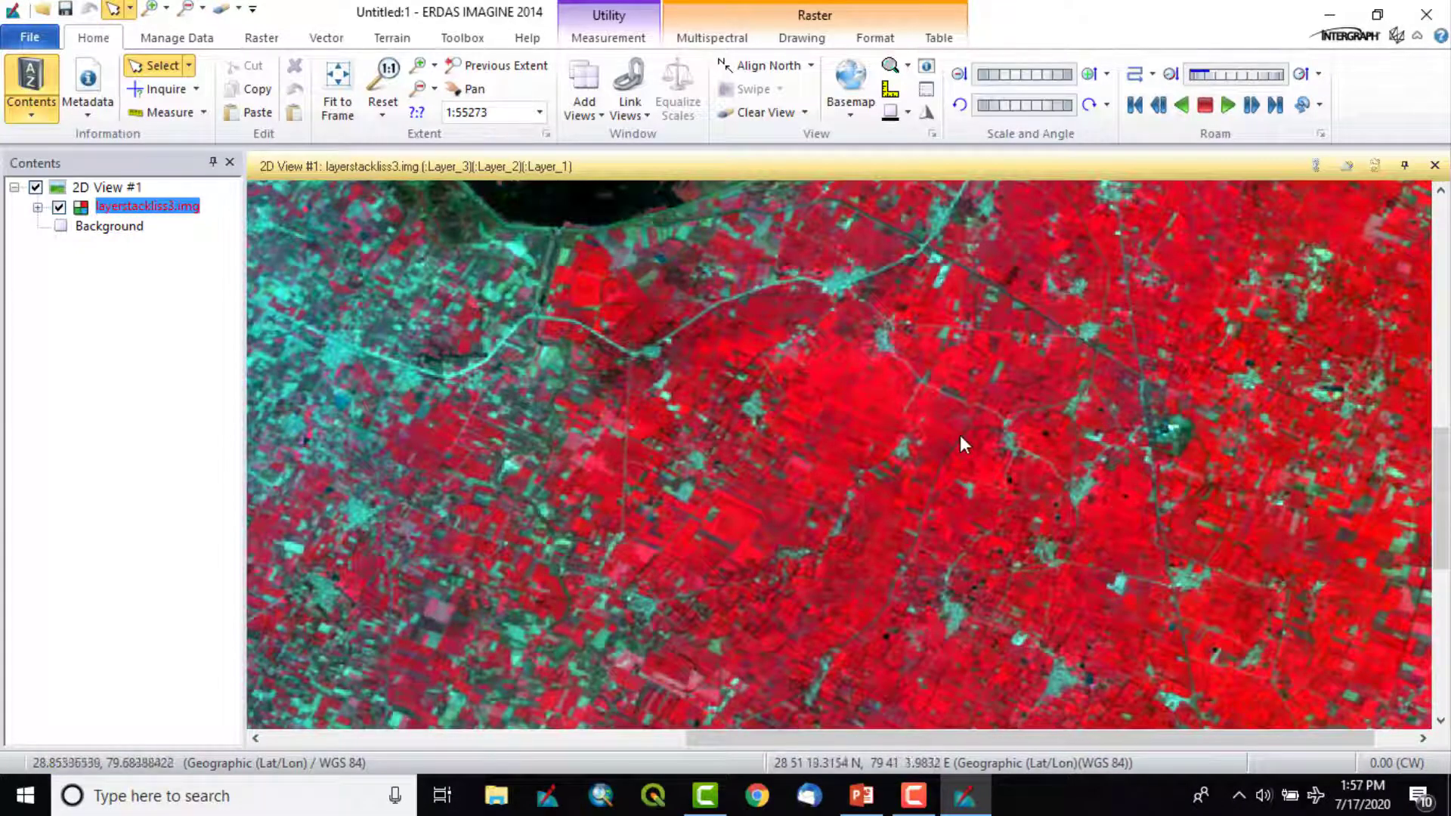
scroll(910, 429, up, 2)
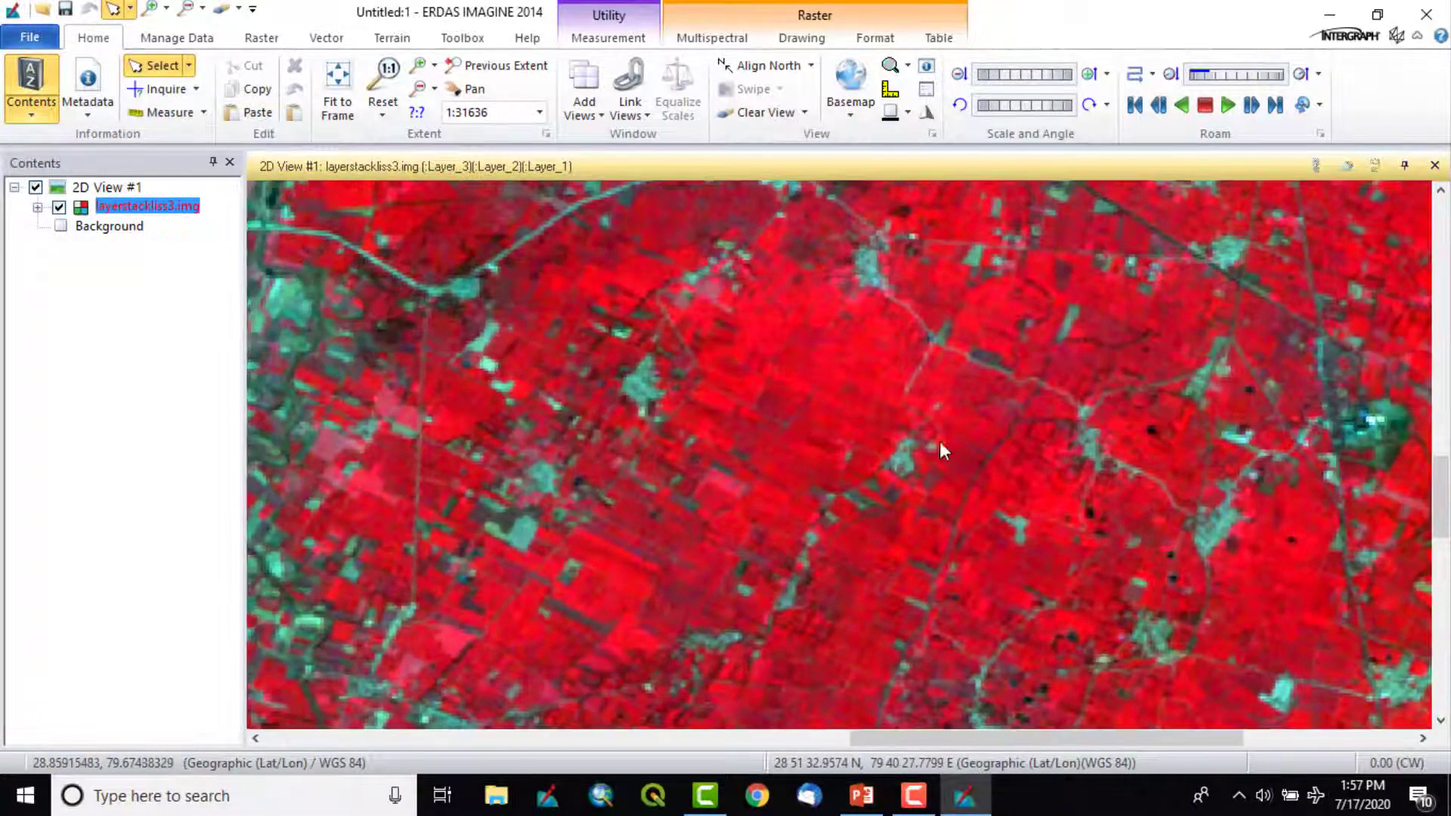
scroll(818, 392, up, 3)
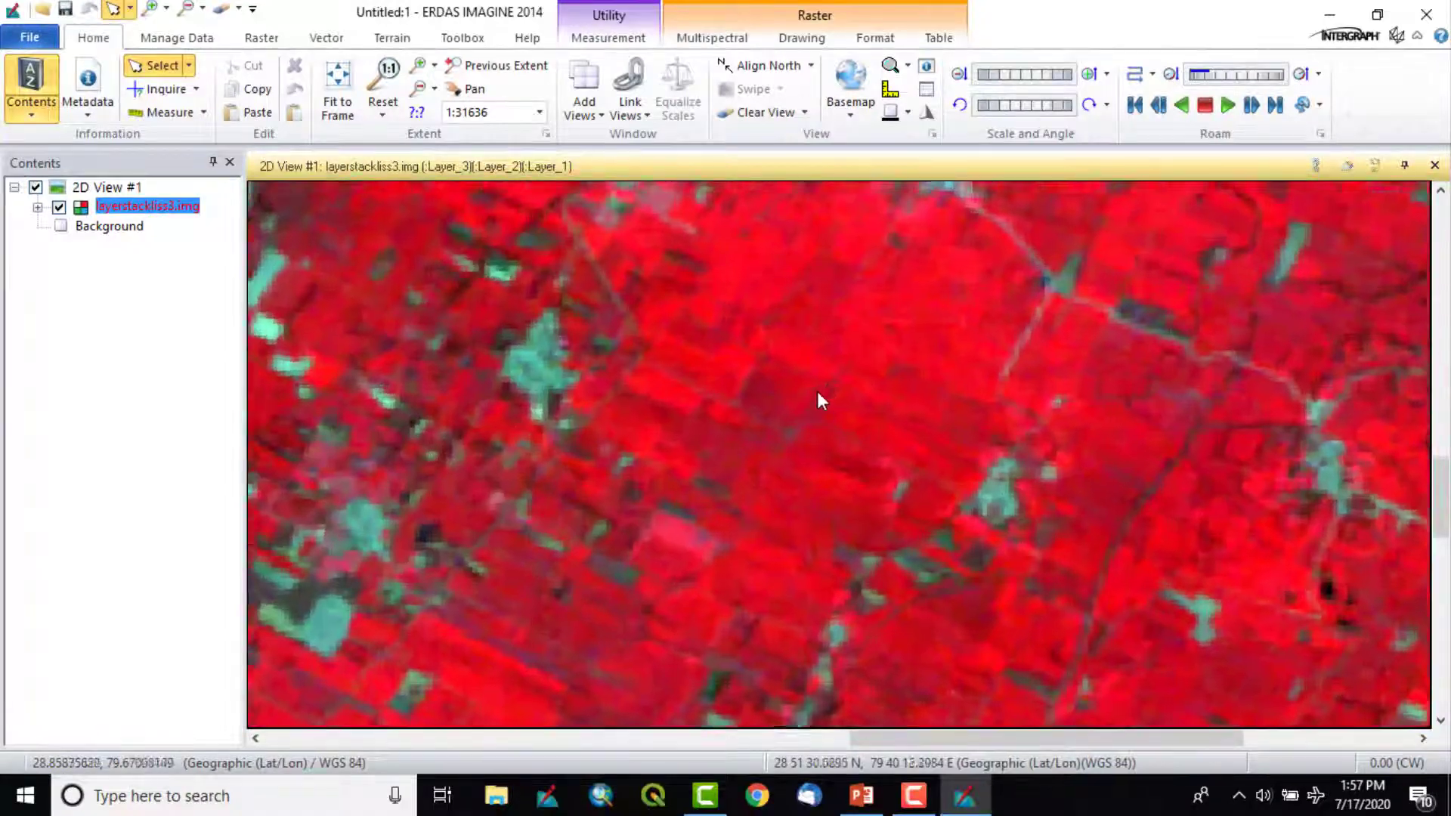
Step: Survey the southeastern part of the image down to its lower edge in the new band combination
scroll(885, 361, down, 5)
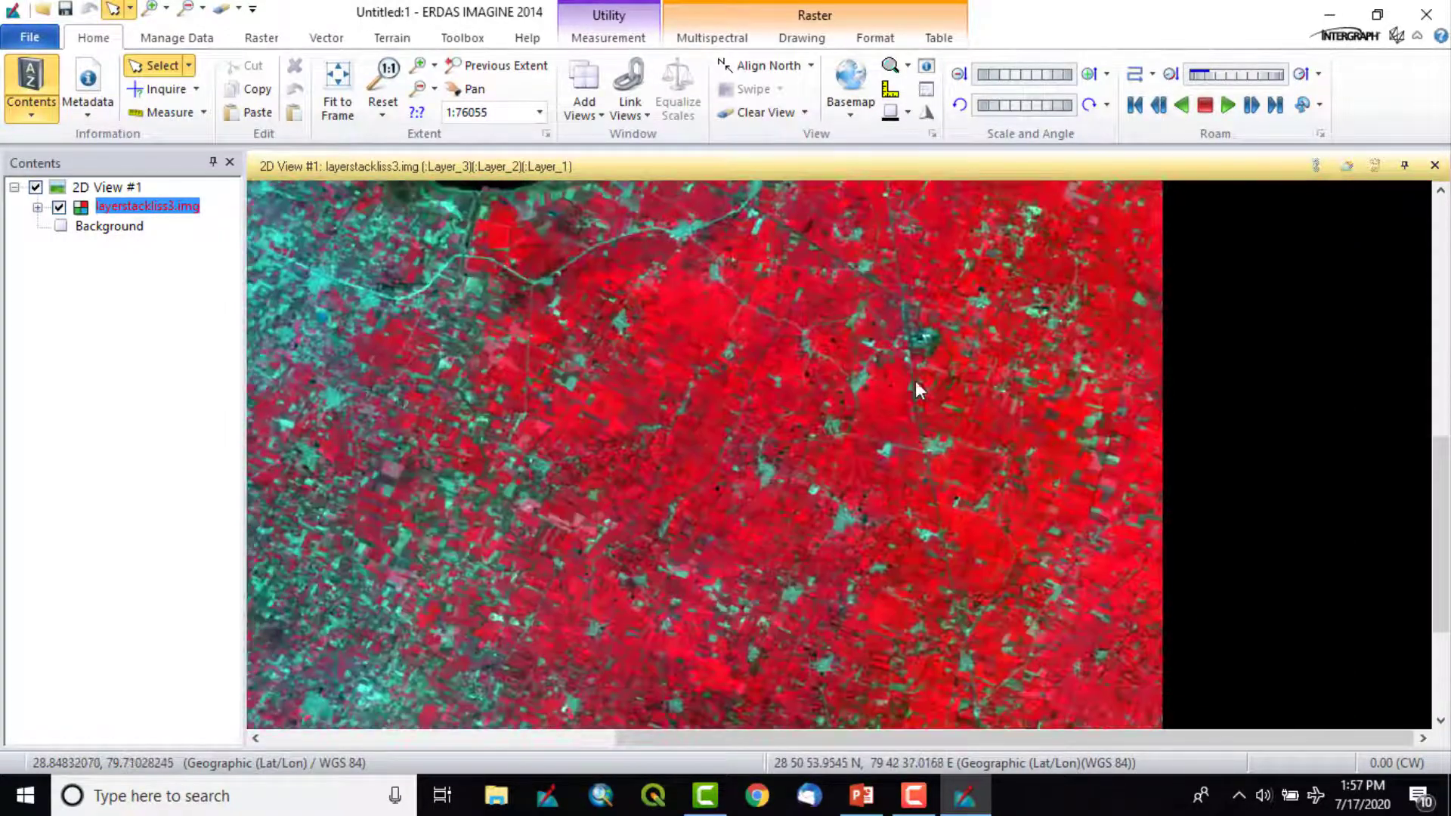
drag(914, 380, 911, 376)
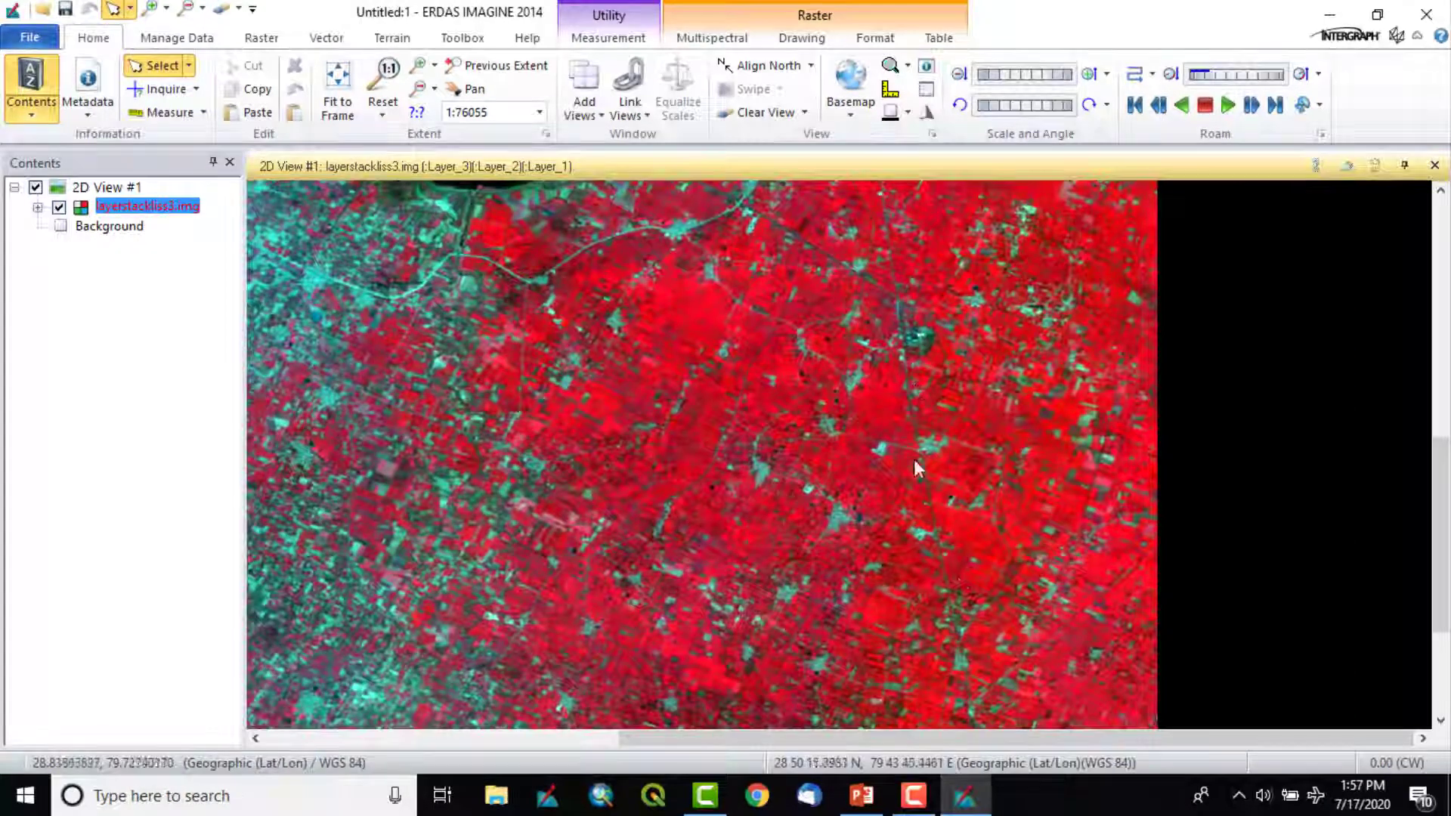
drag(933, 554, 954, 334)
drag(804, 420, 914, 374)
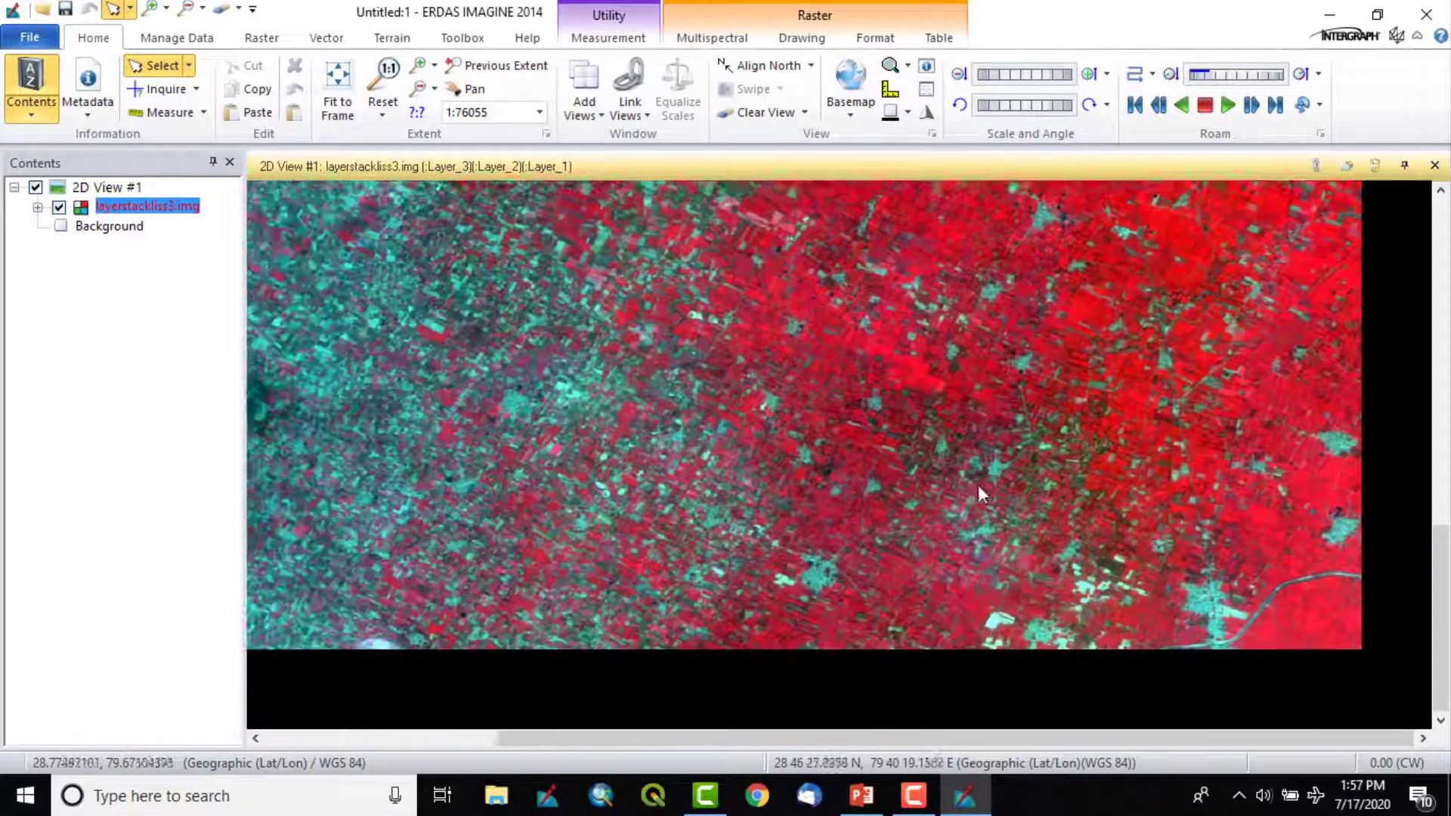
scroll(978, 485, down, 3)
Step: Inspect the lower reservoir's southern shore and surrounding fields up close, then recentre the wider scene
scroll(1055, 323, up, 8)
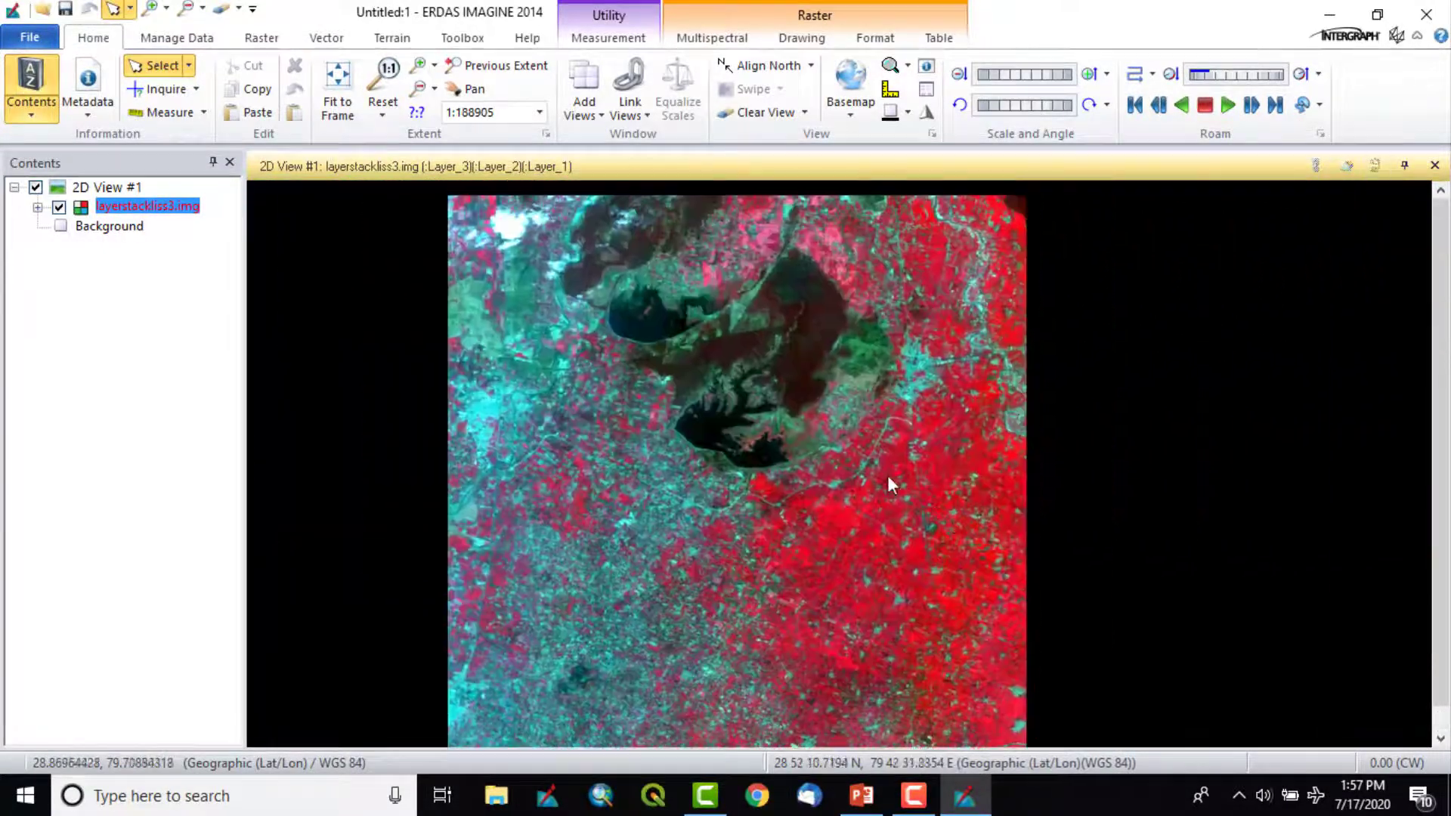
scroll(828, 471, down, 8)
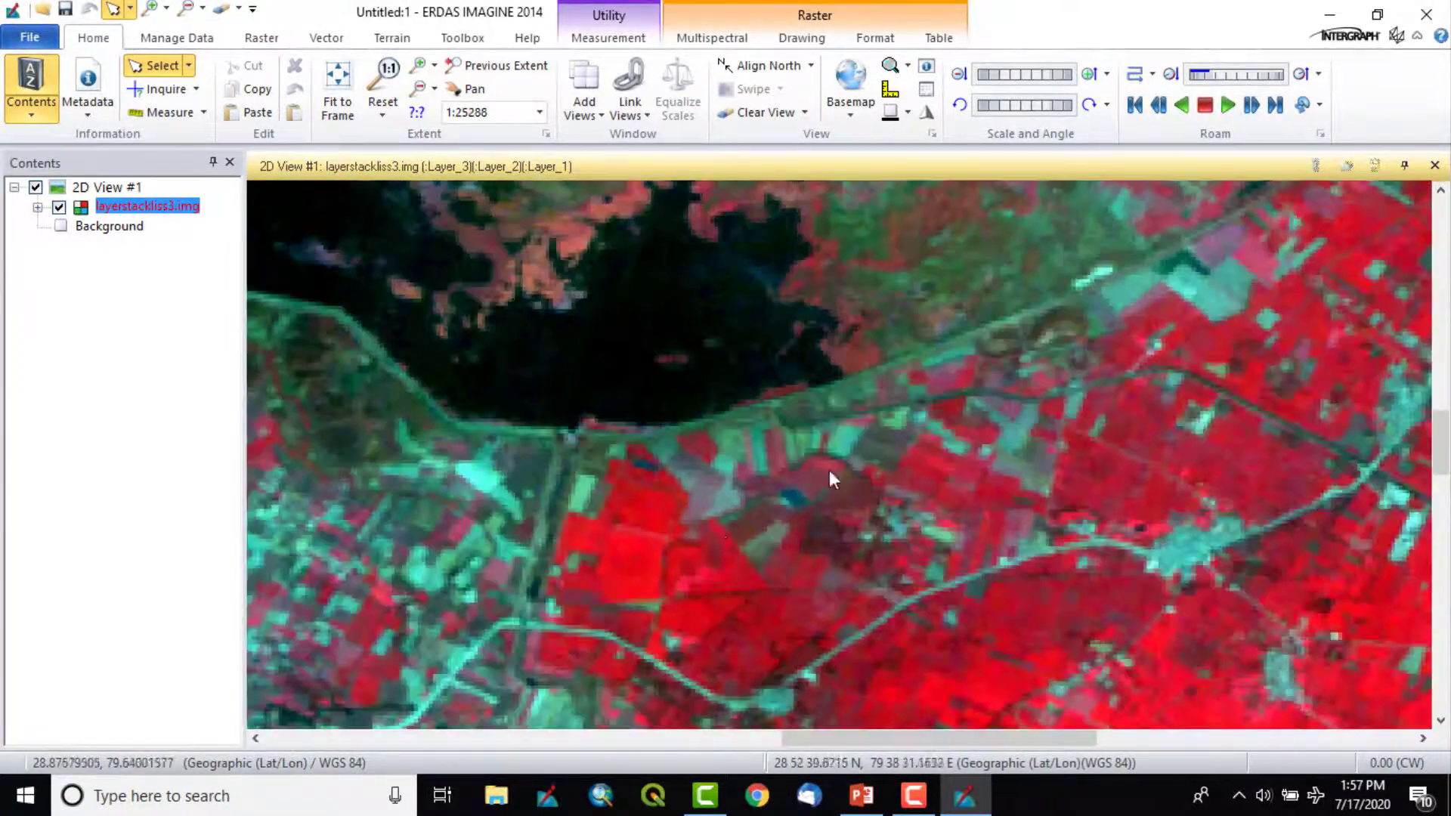
scroll(891, 476, up, 5)
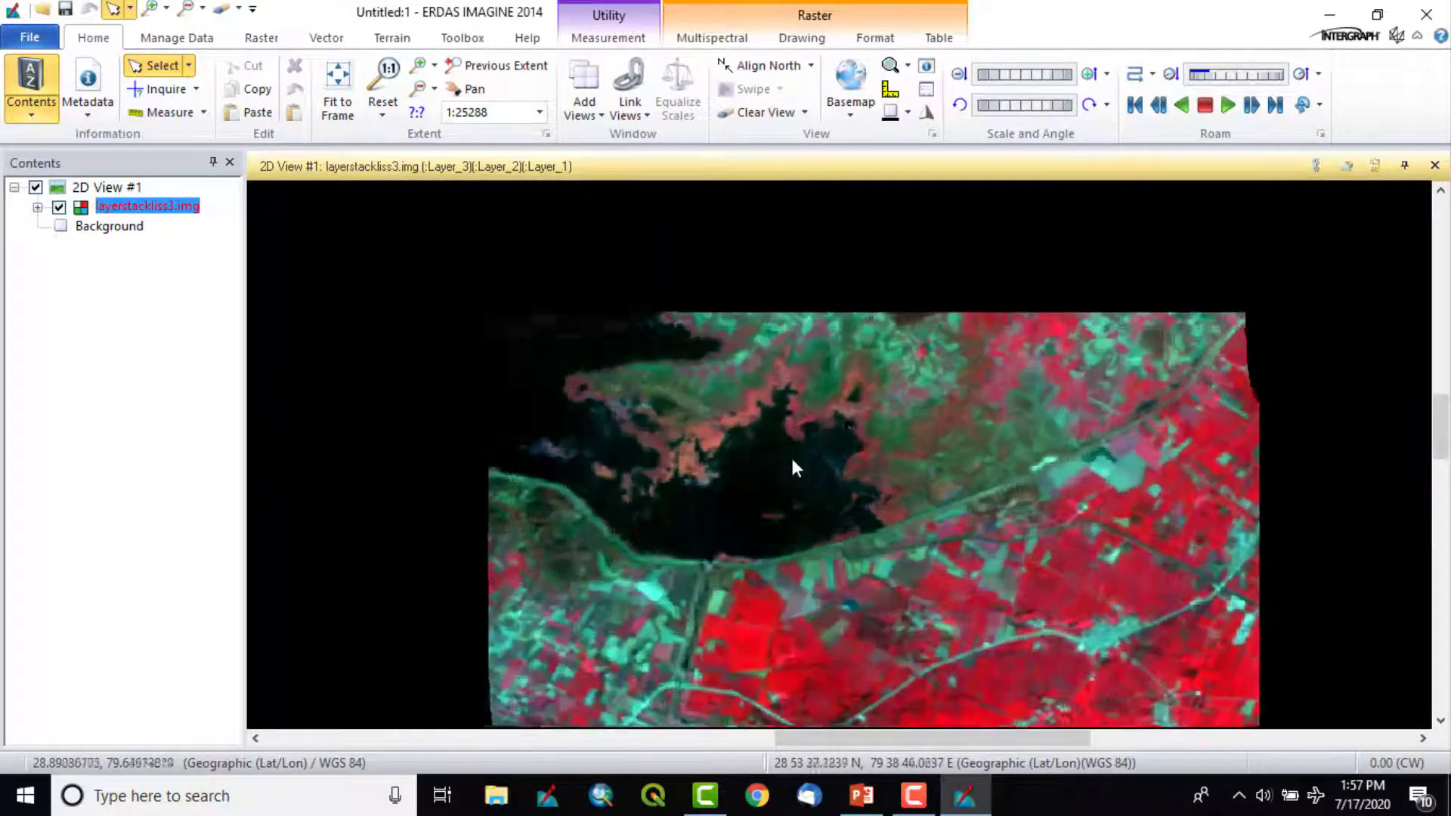
scroll(831, 427, down, 8)
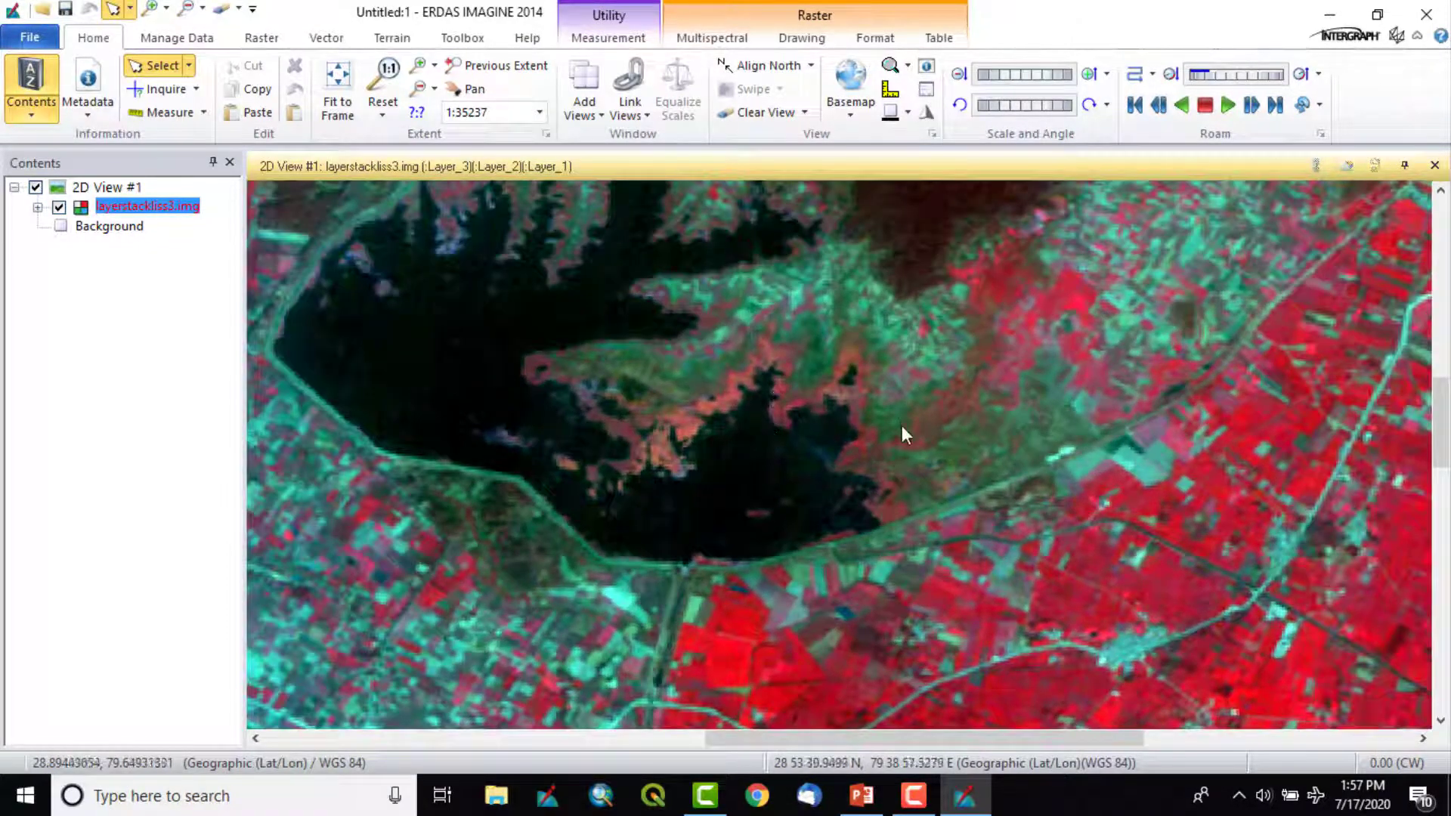
scroll(998, 483, up, 5)
scroll(900, 458, down, 6)
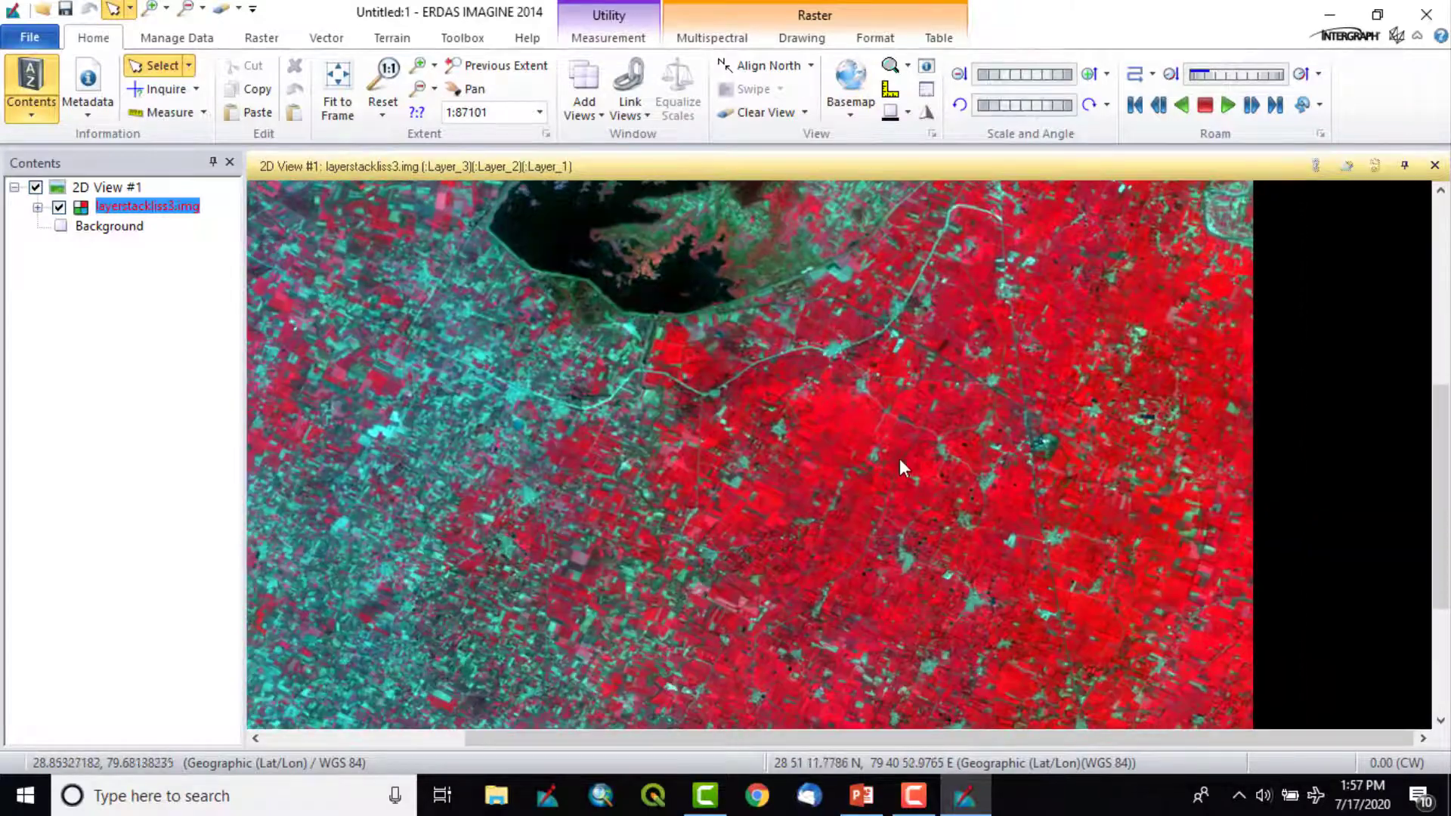
scroll(916, 449, up, 2)
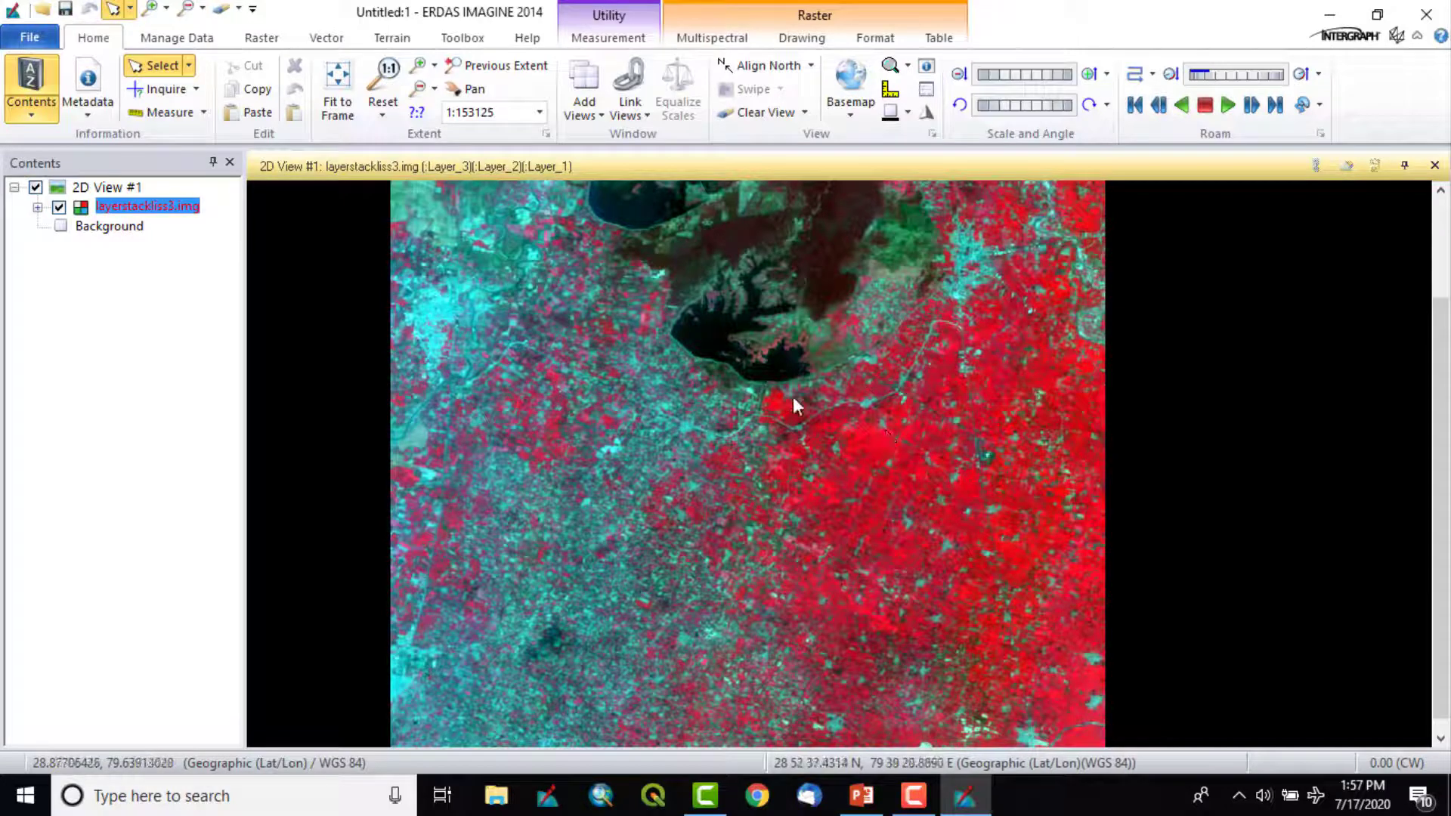
middle_click(727, 414)
middle_click(827, 455)
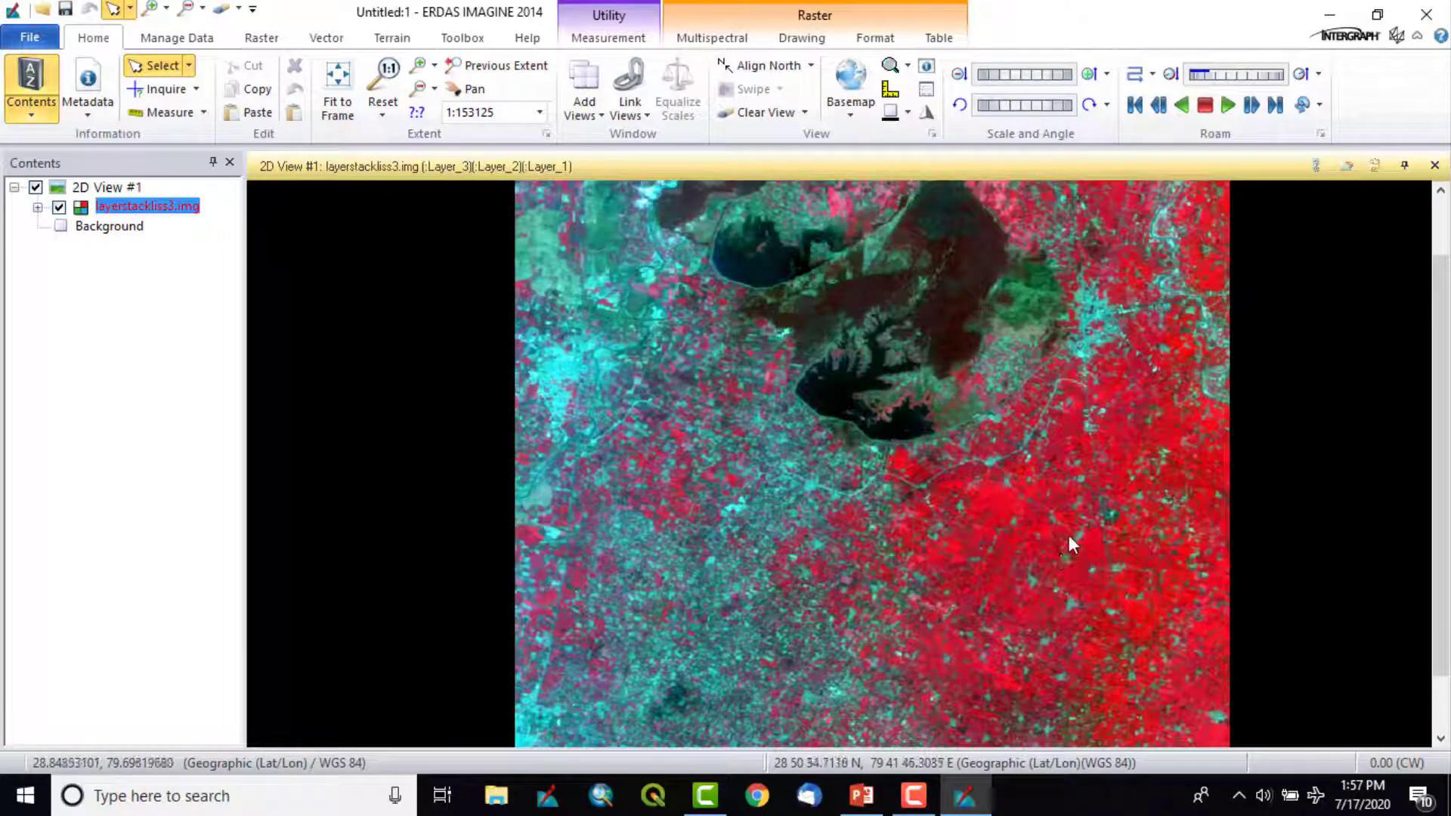
Step: Review the layers available for the red channel in the multispectral band settings, keeping Layer_3 assigned
click(712, 38)
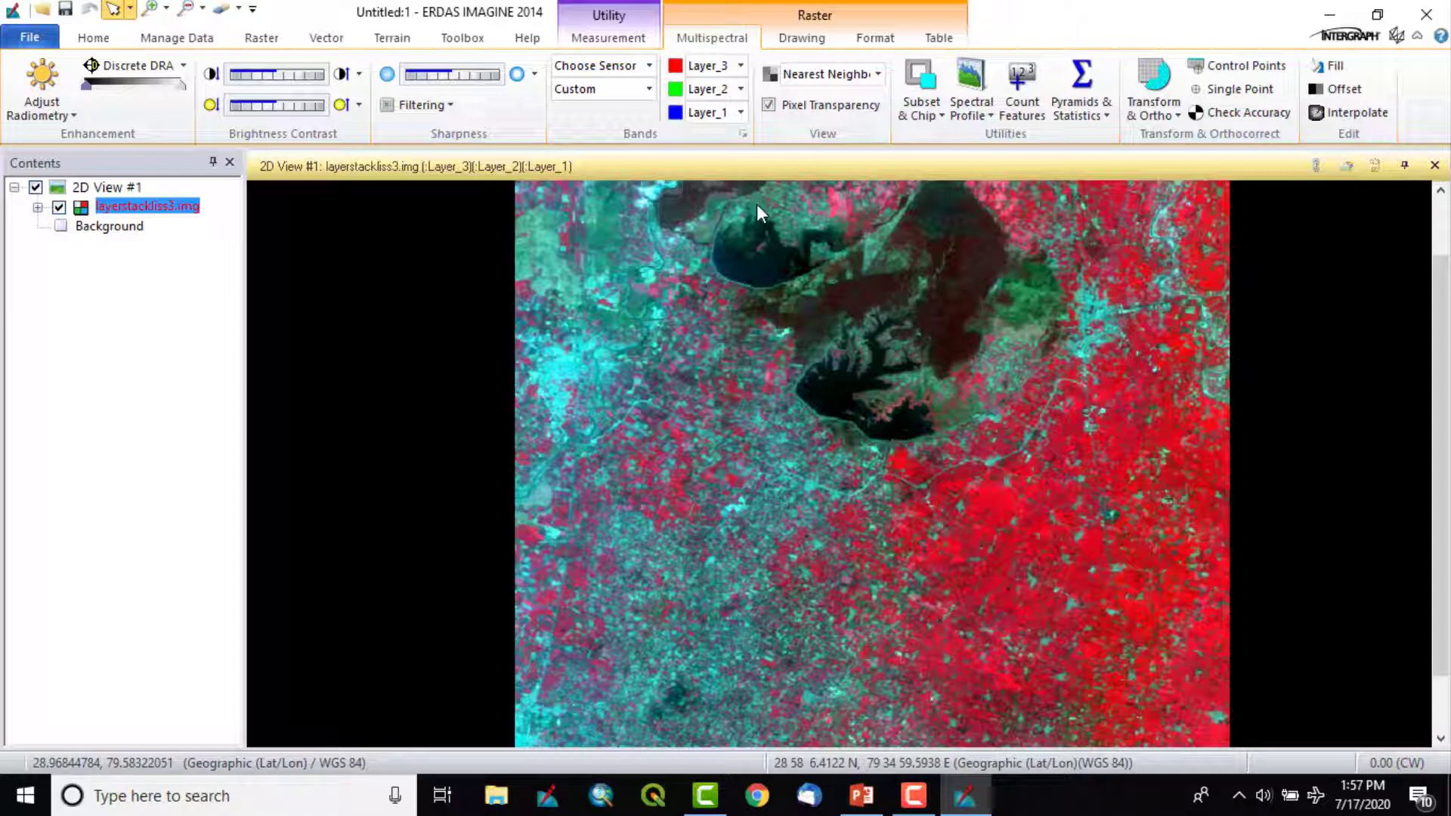
click(741, 67)
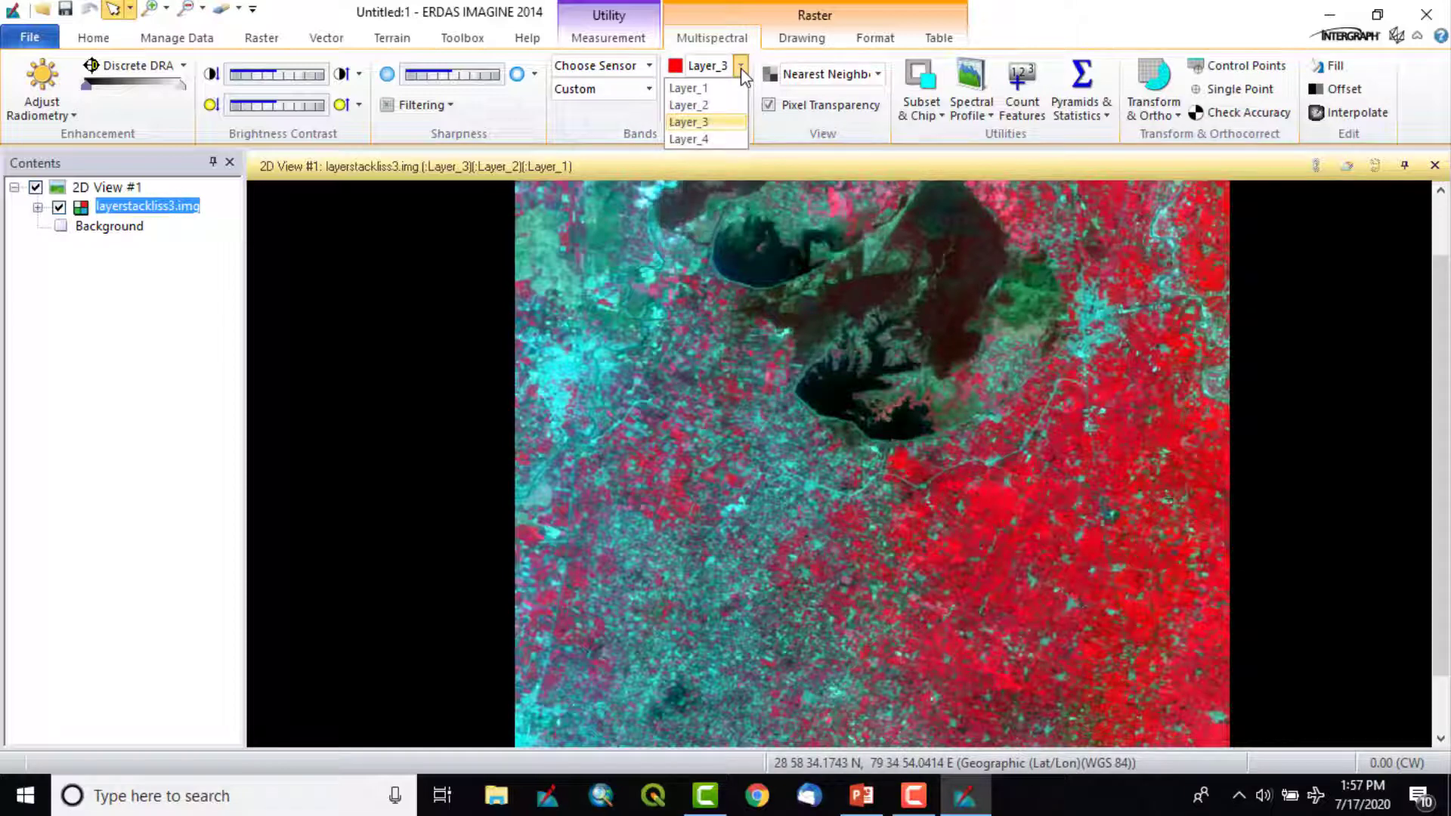
click(689, 122)
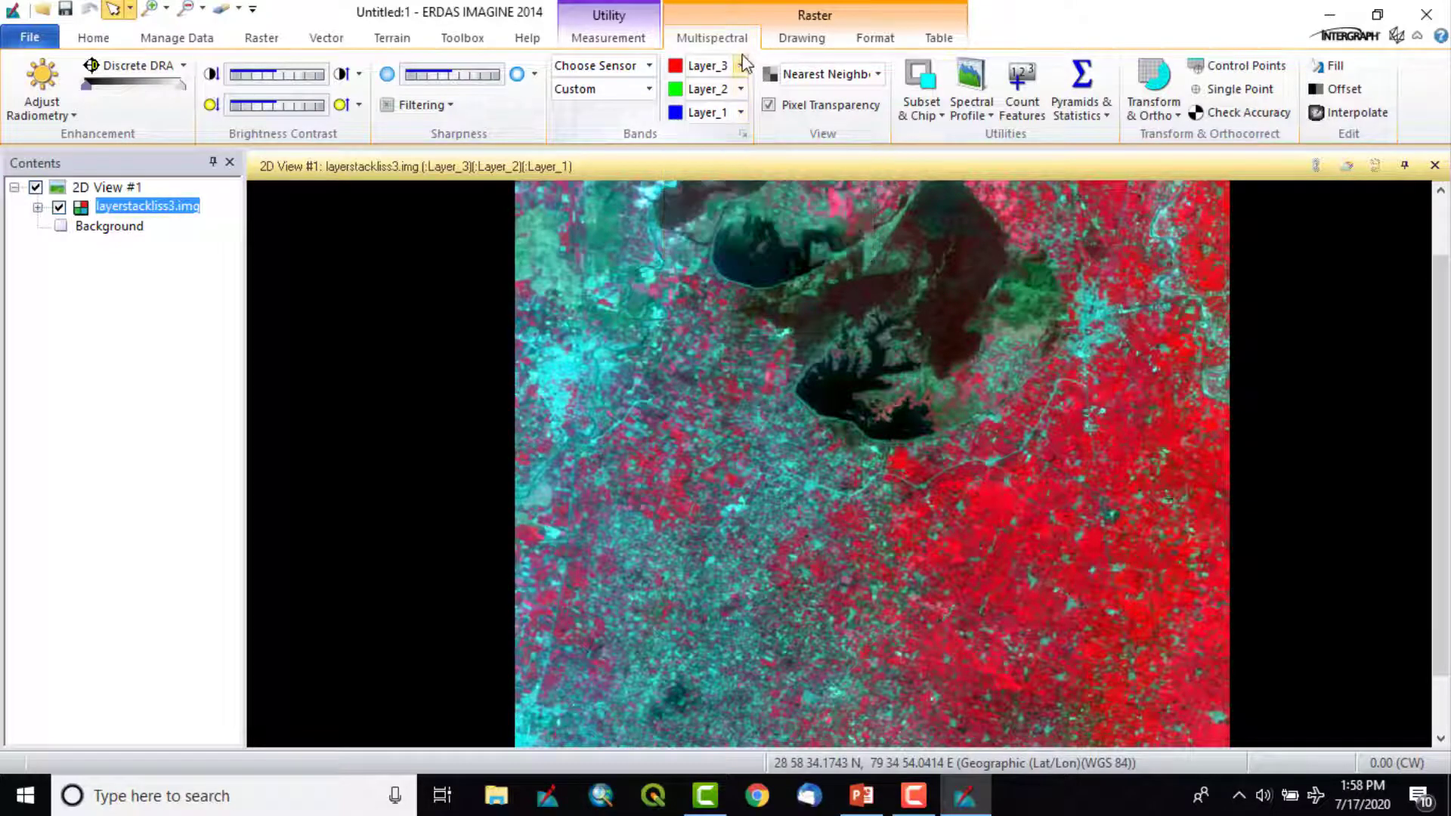
click(743, 66)
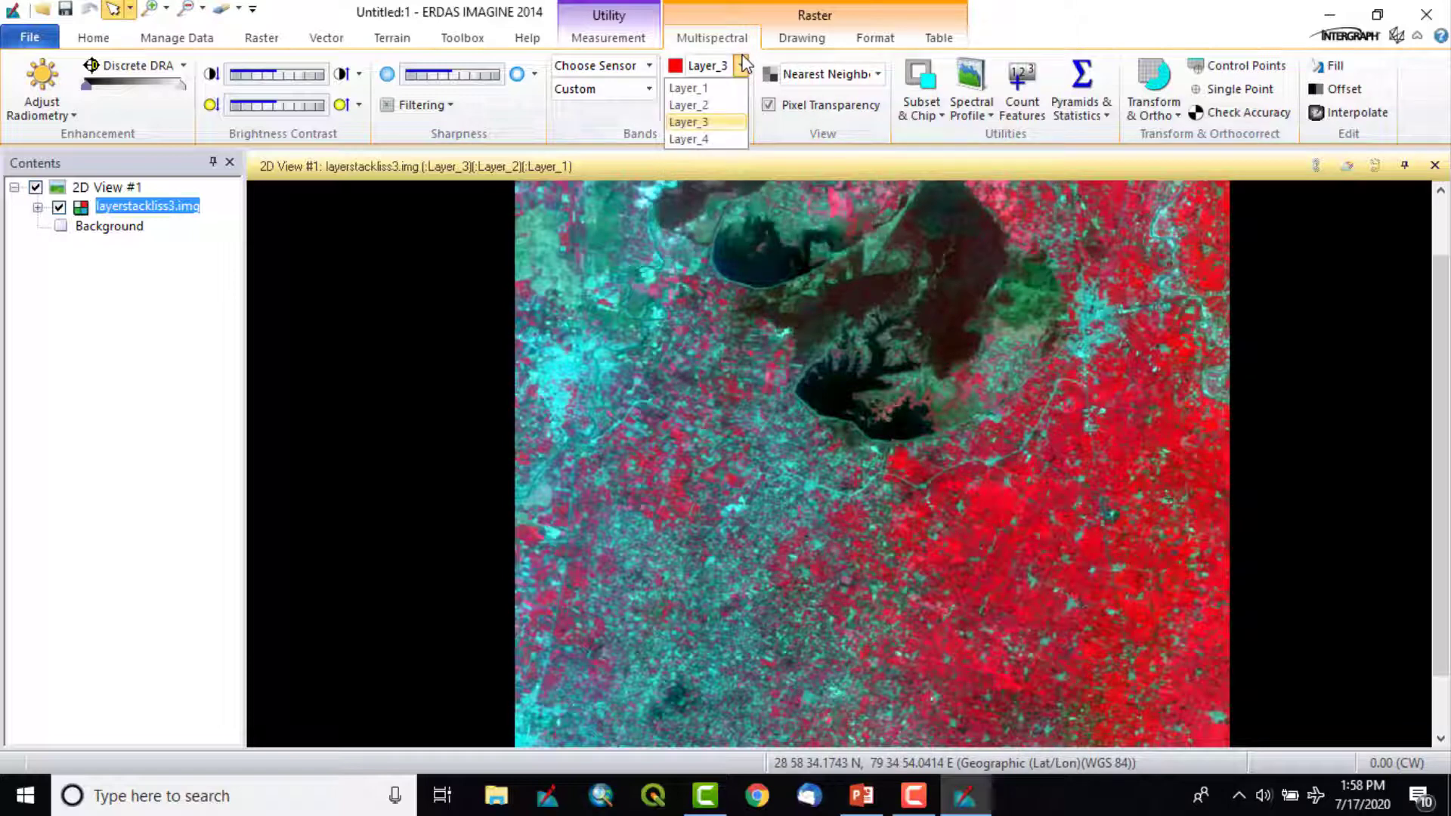
click(743, 66)
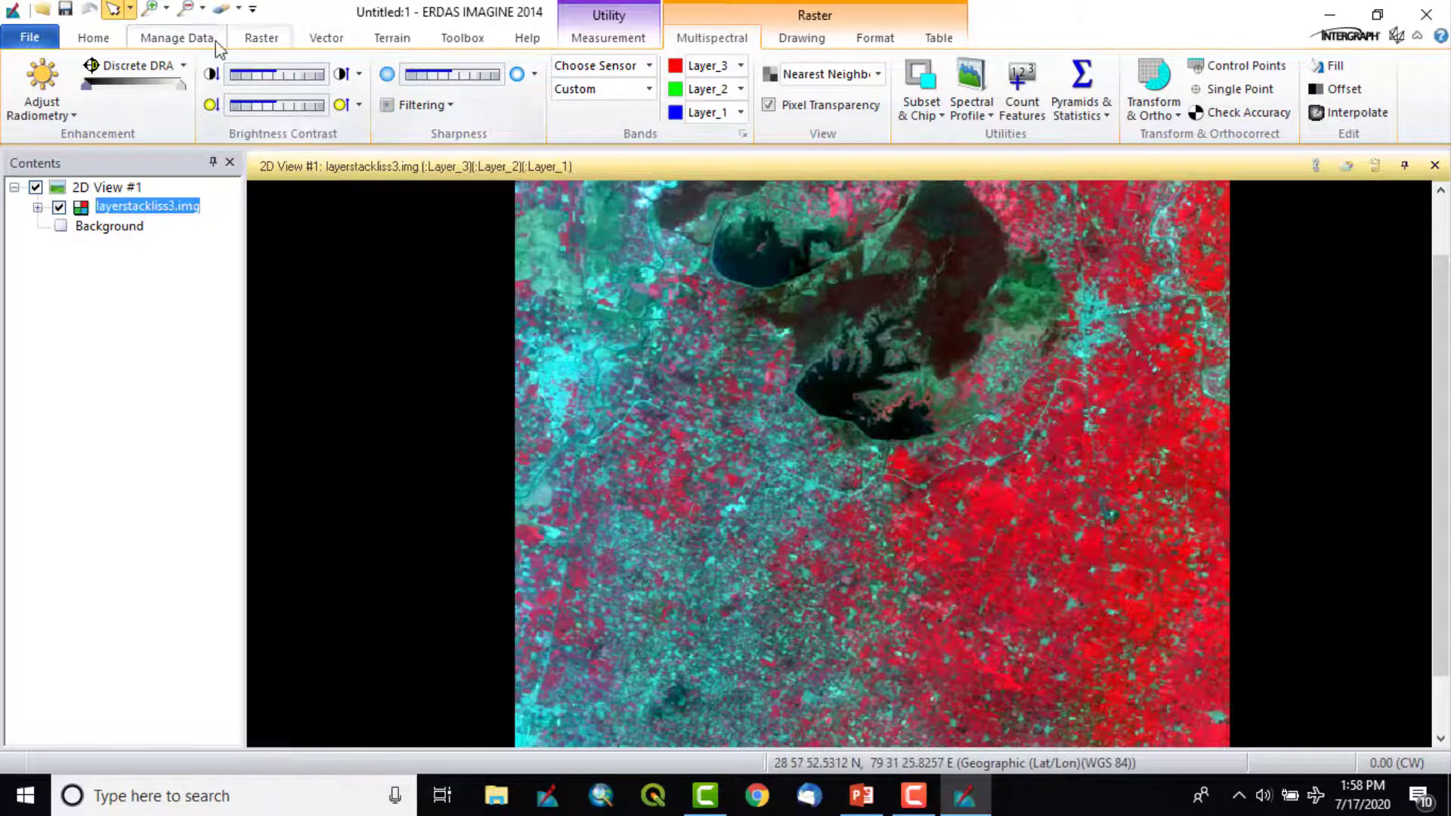
Step: Zoom into the cyan town east of the reservoirs down to its built-up core, then fit the whole image to the frame
click(165, 9)
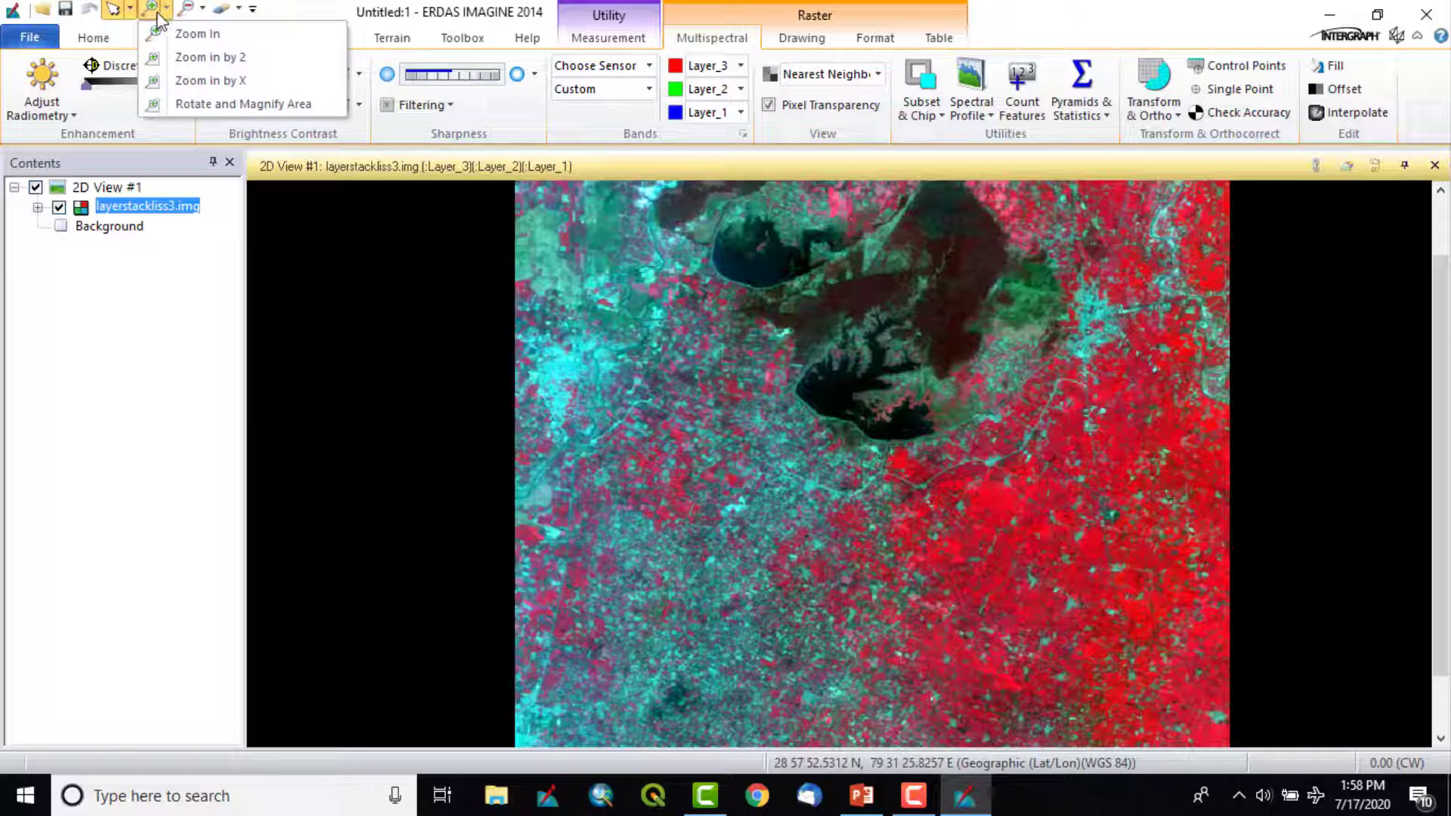
click(154, 10)
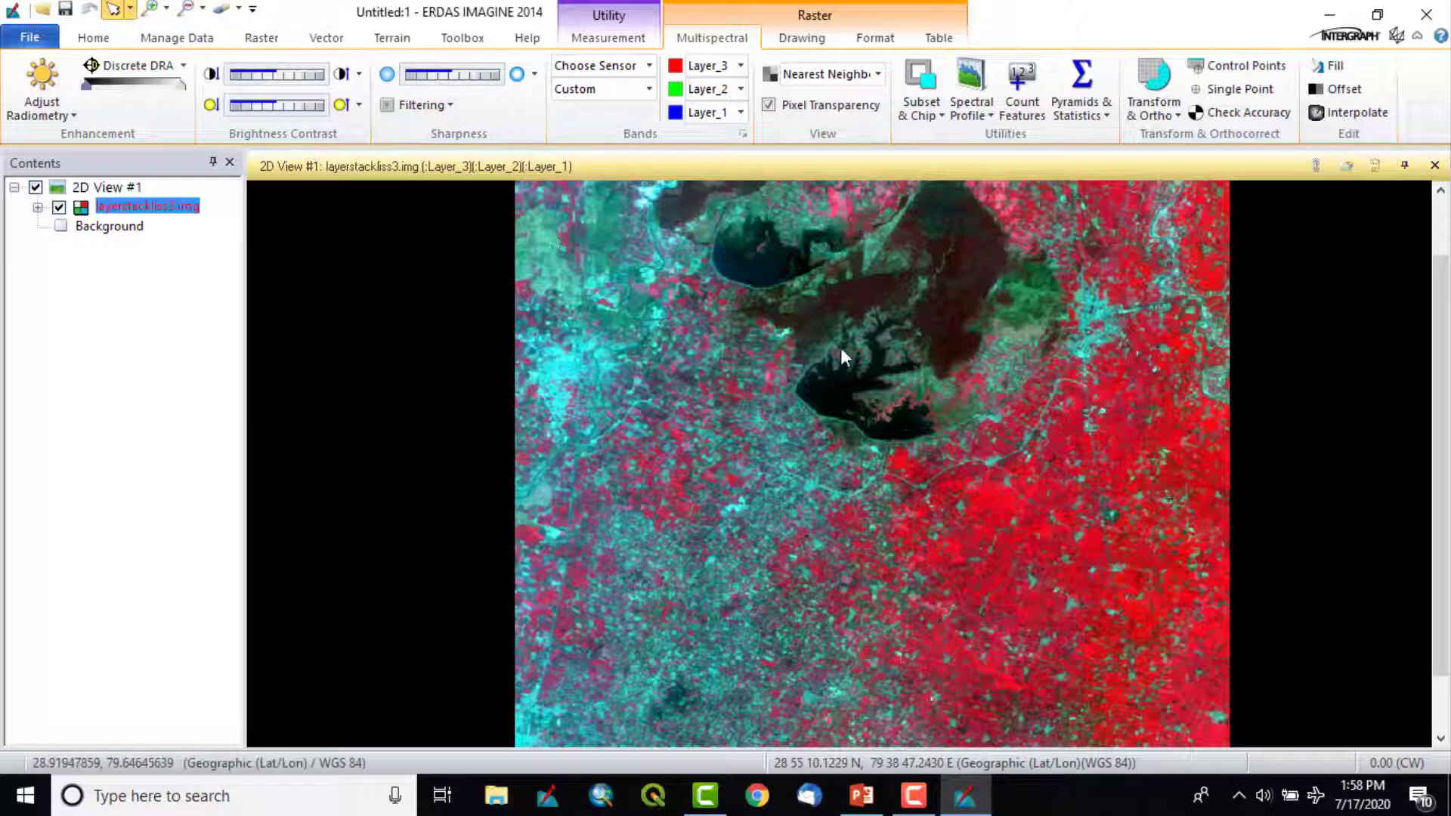
click(149, 10)
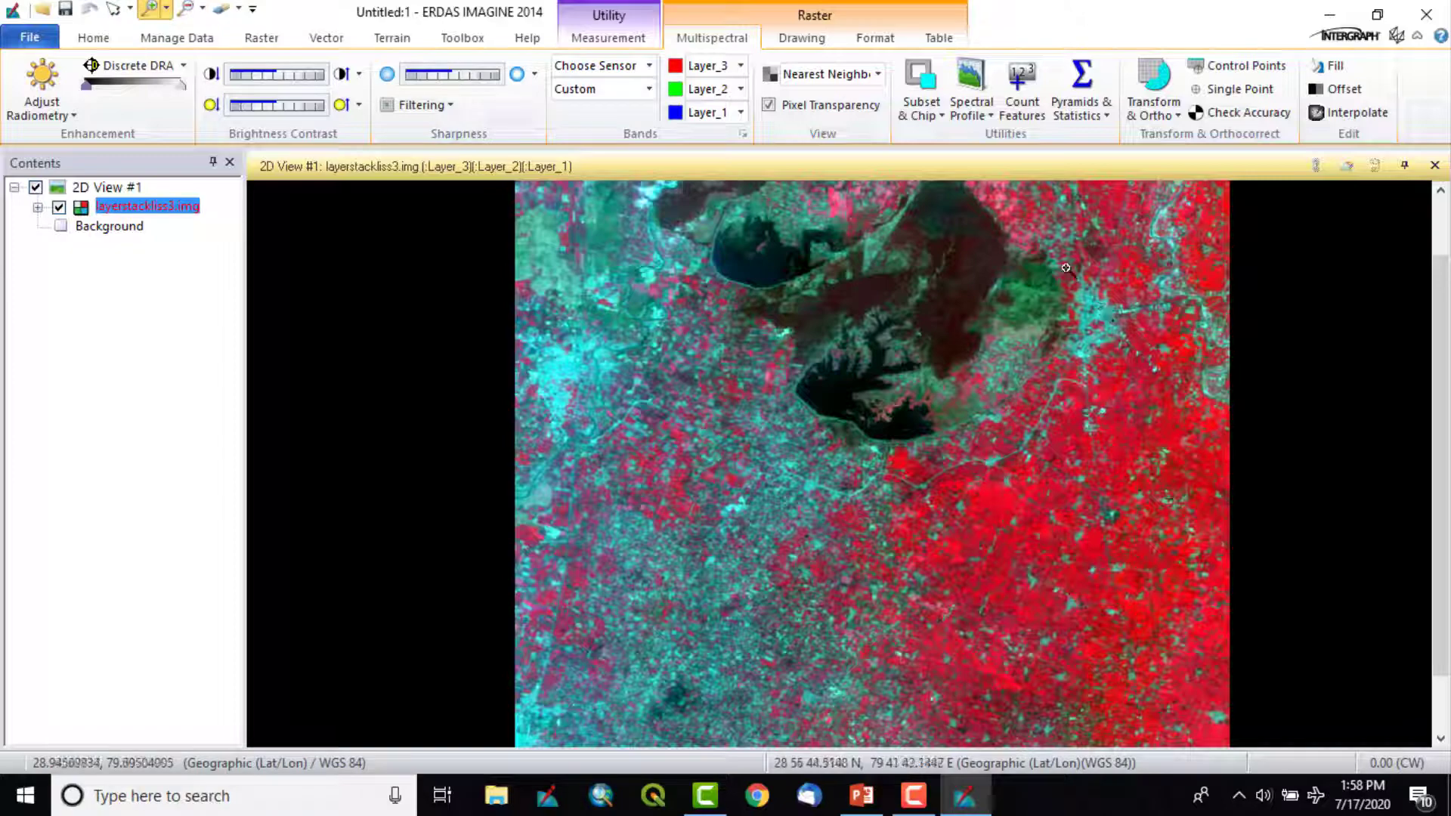
drag(1066, 267, 1157, 386)
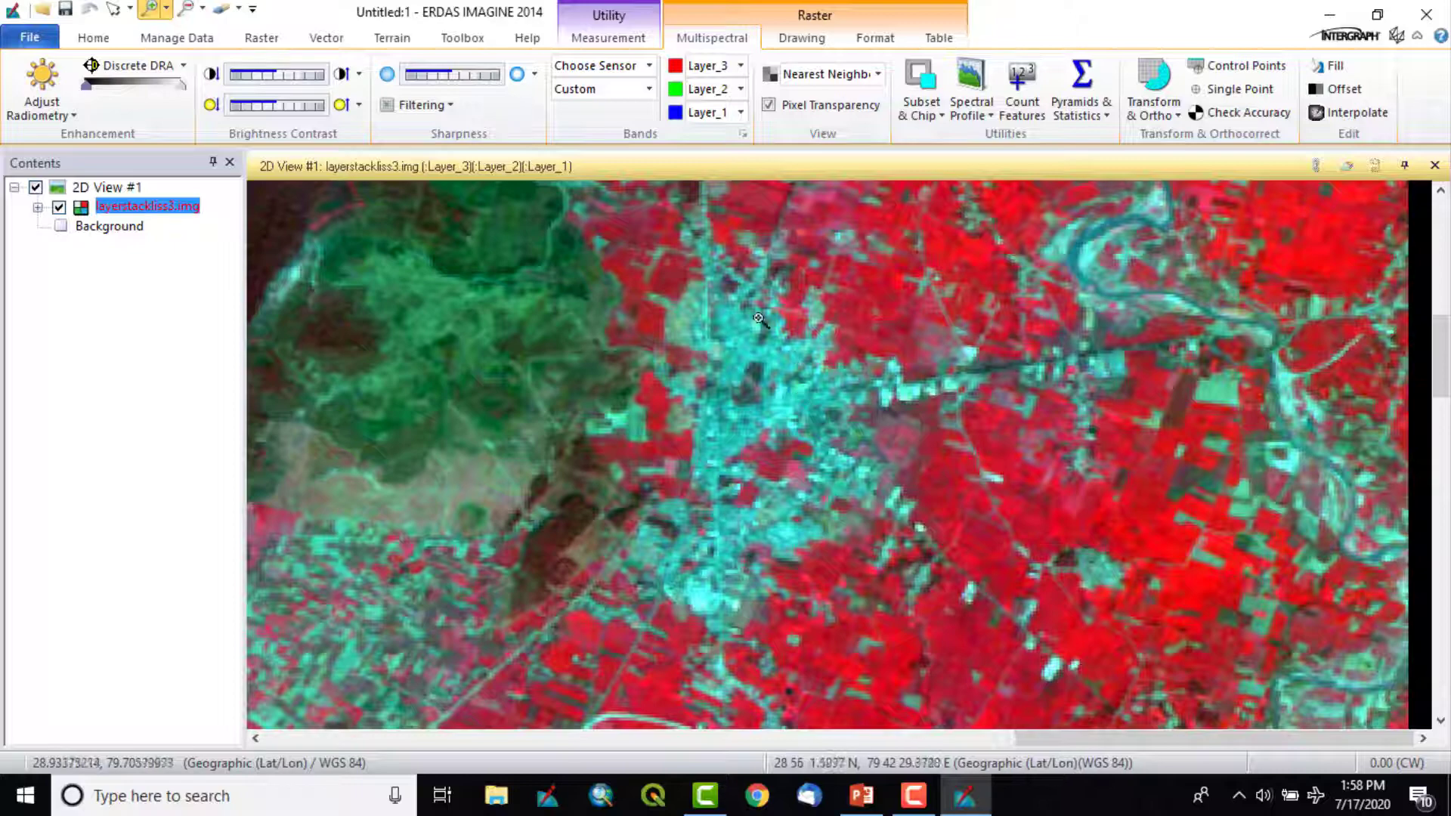
drag(648, 298, 873, 489)
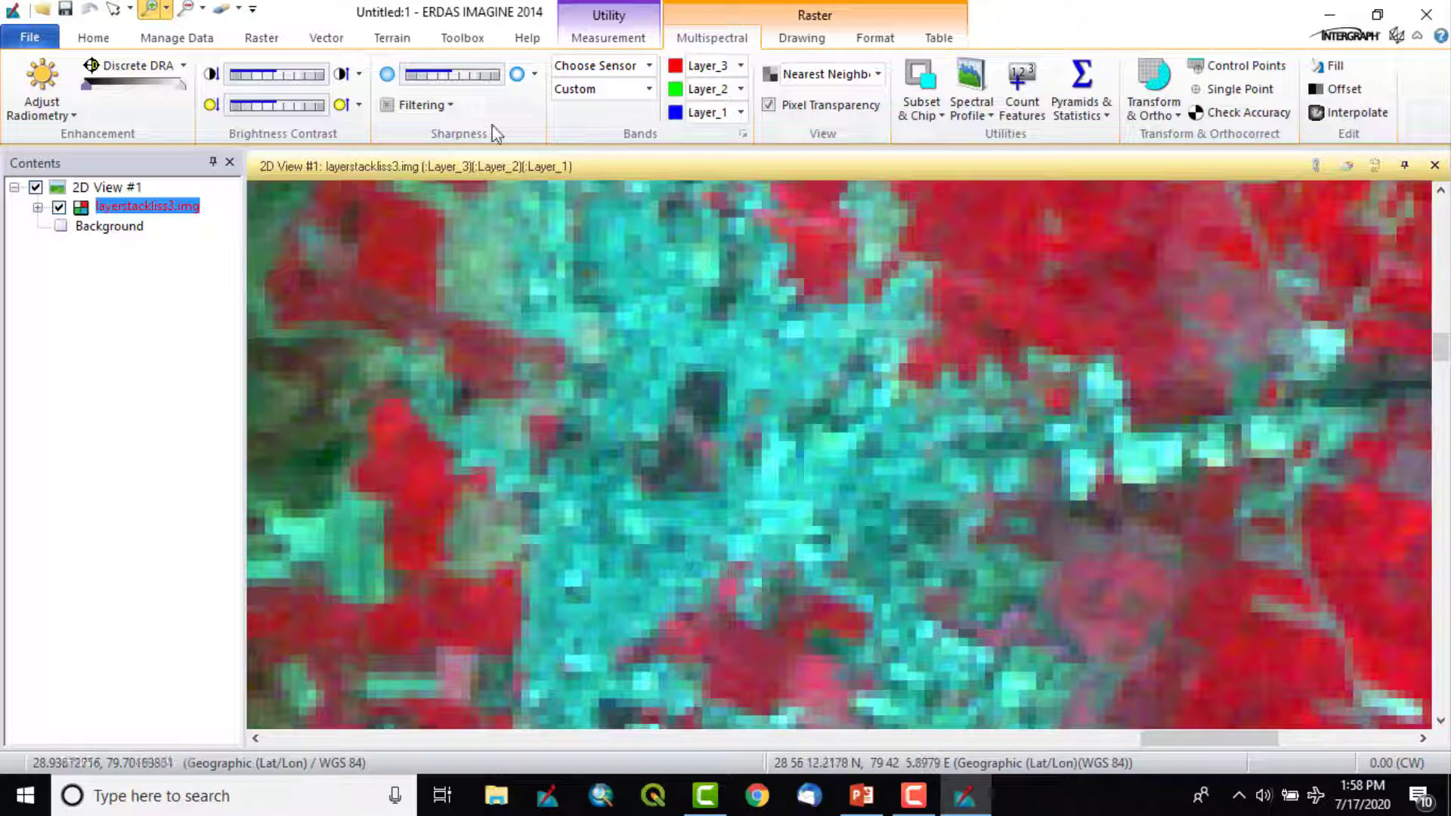
click(103, 37)
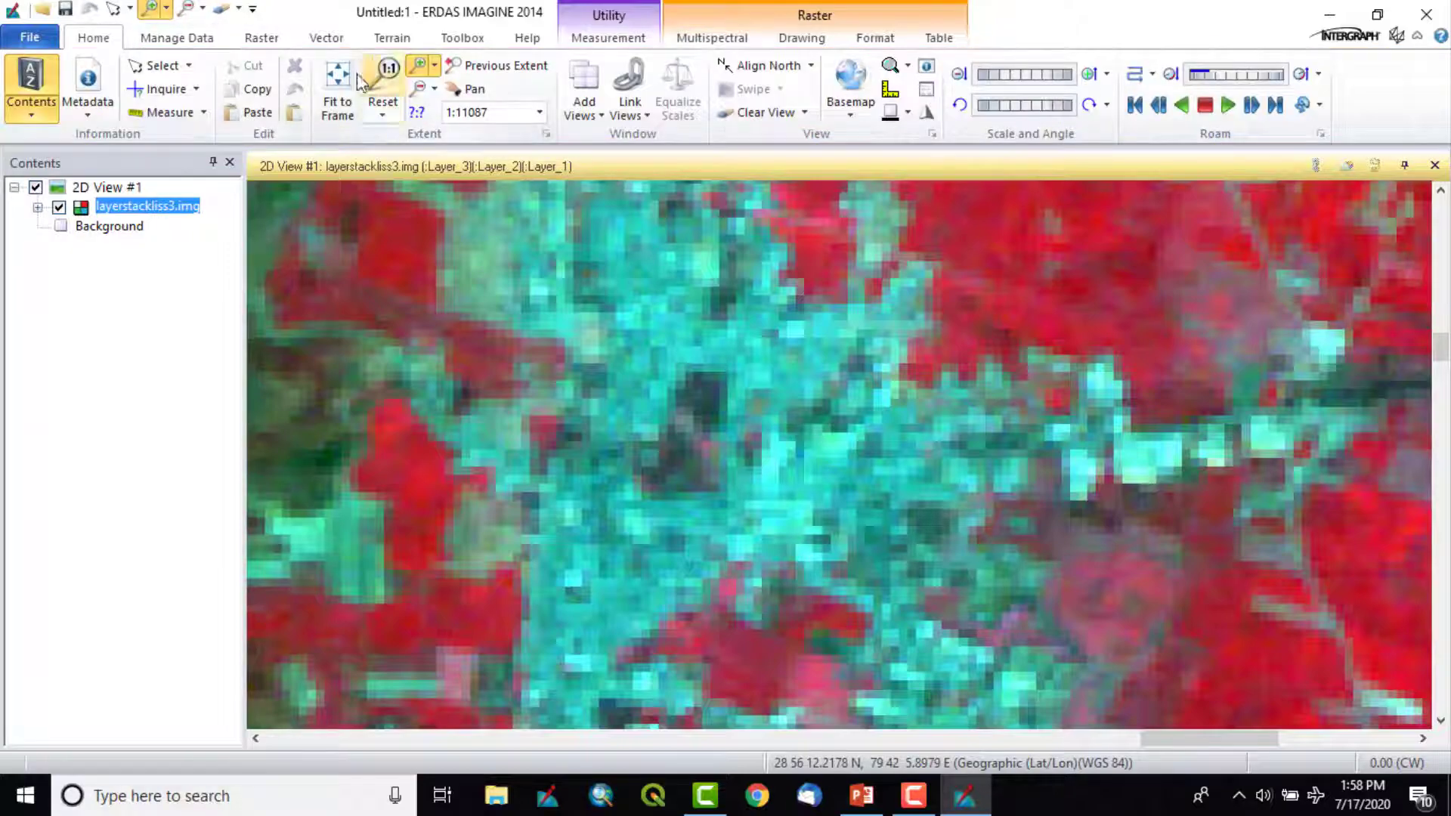
click(337, 89)
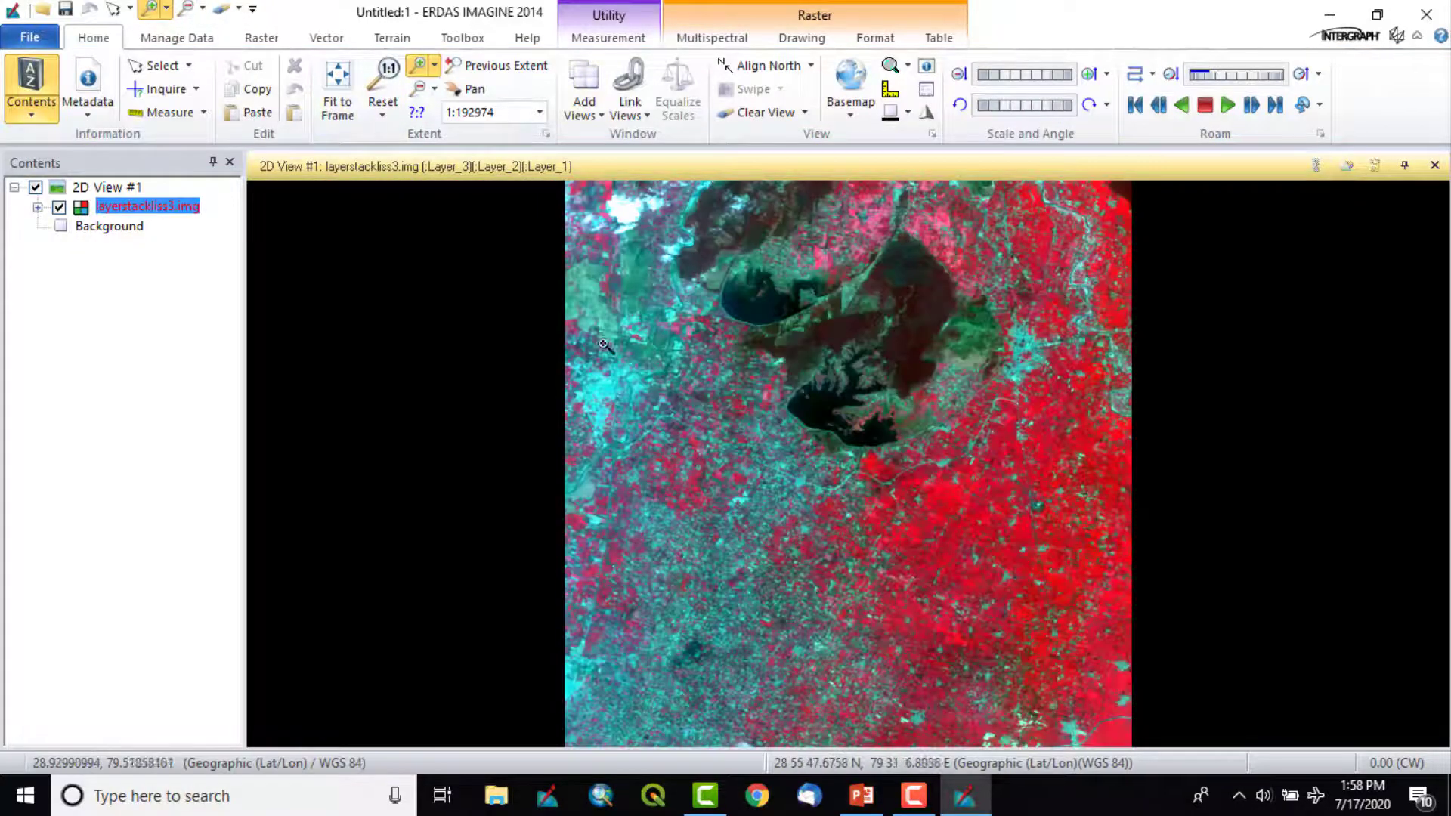
Step: Inspect the large cyan city near the image's western edge and its surroundings up close, then return to the full image
drag(592, 345, 710, 495)
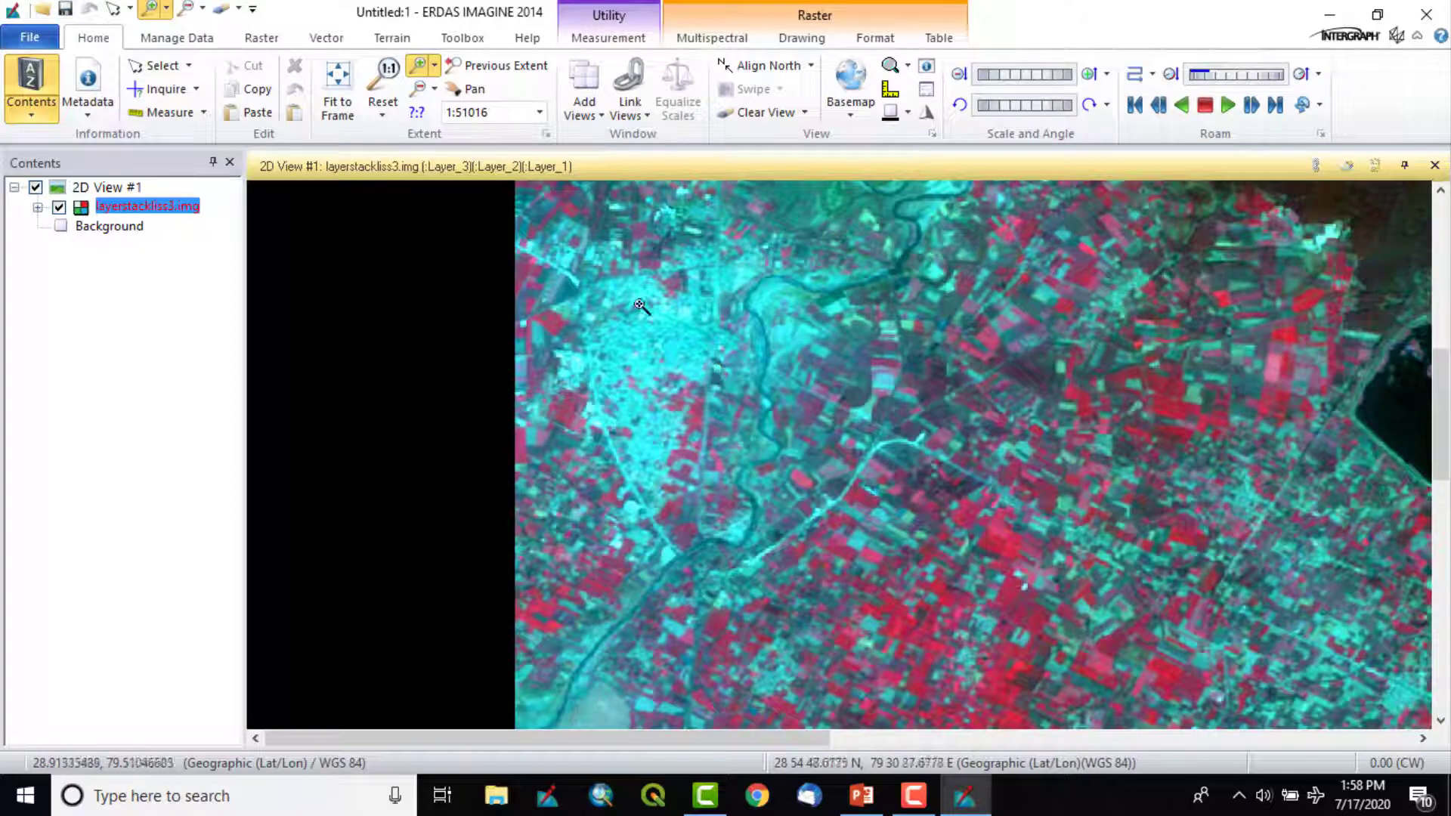
drag(614, 292, 747, 477)
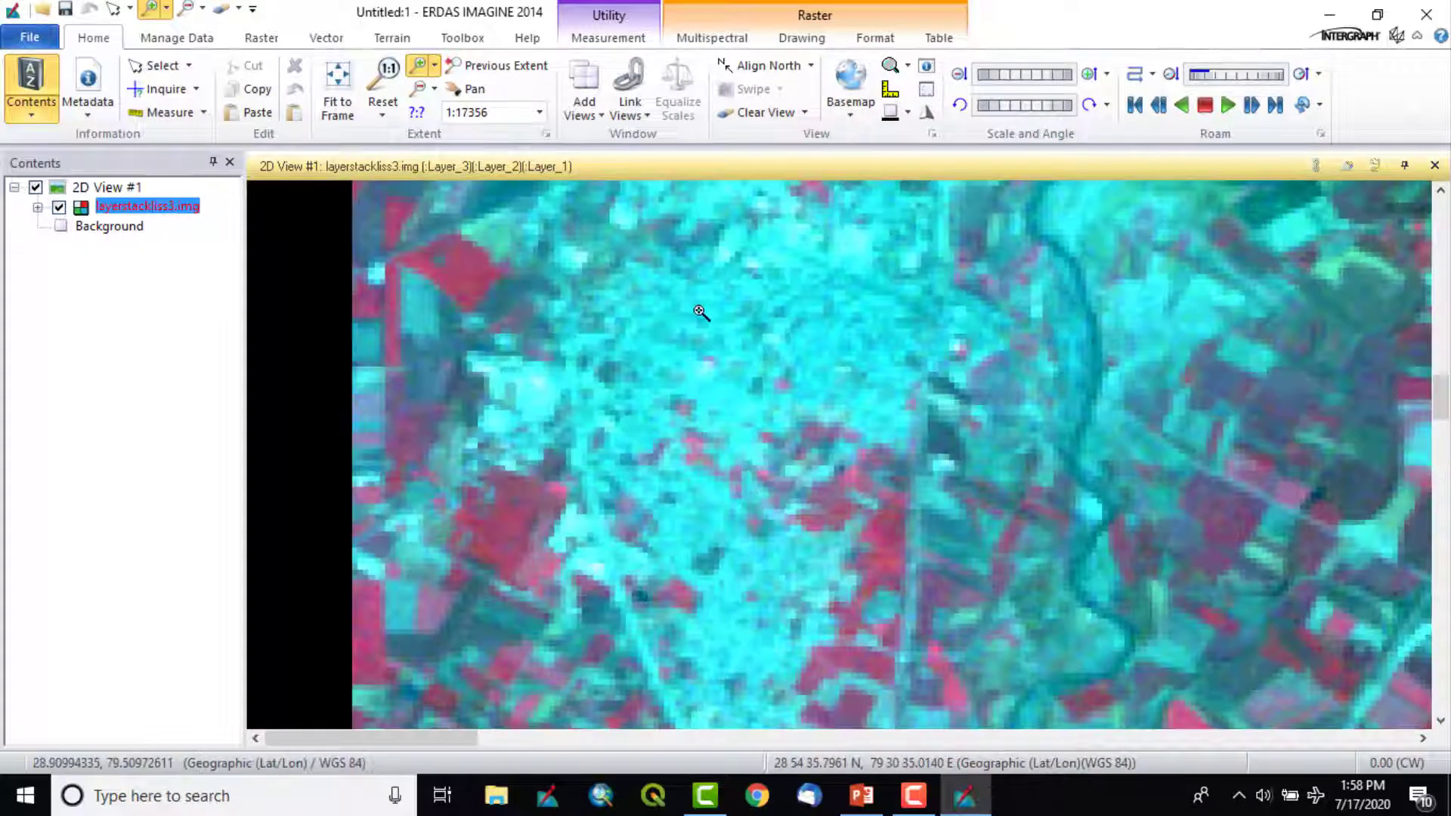
click(337, 89)
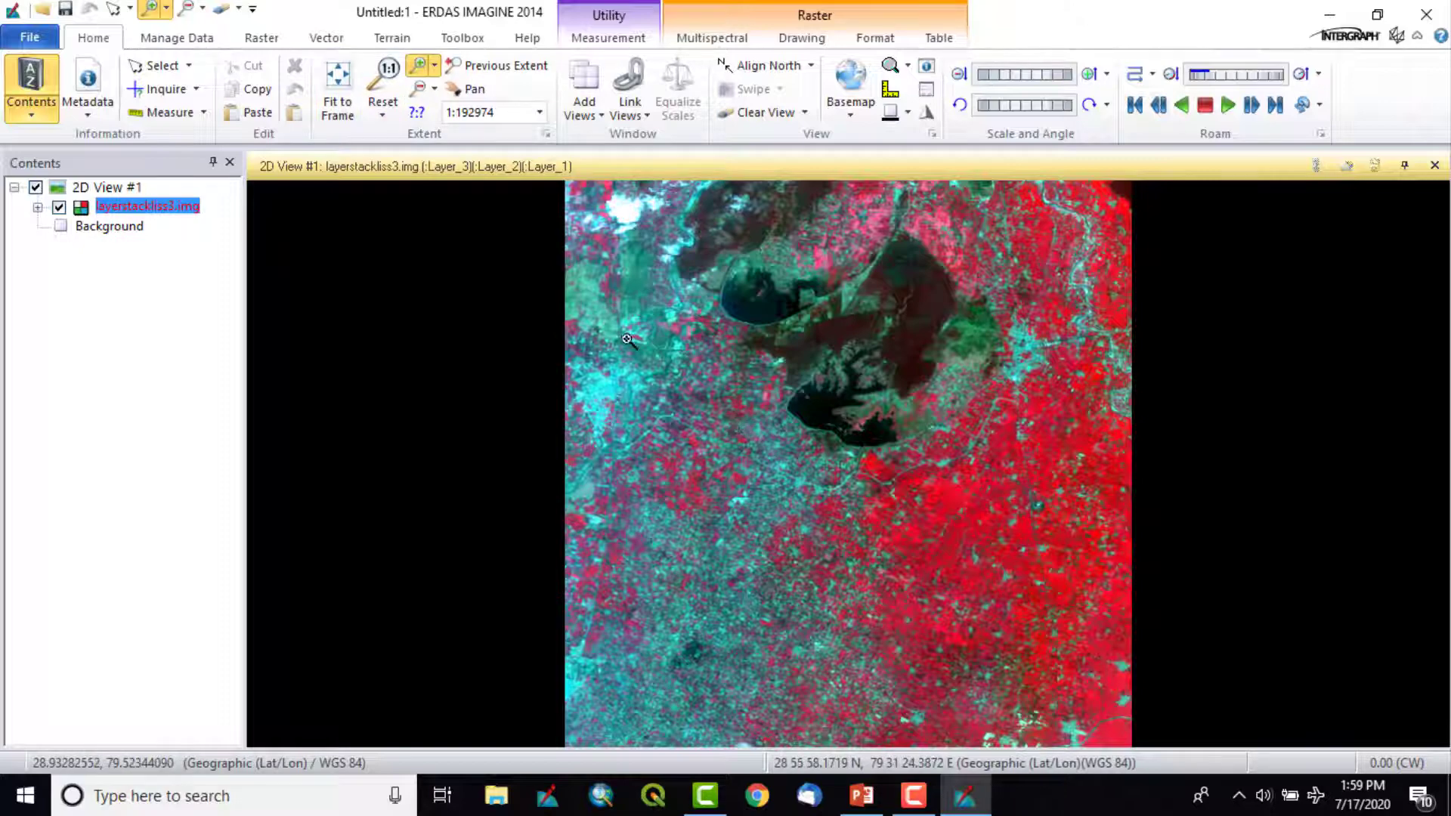
drag(580, 336, 696, 488)
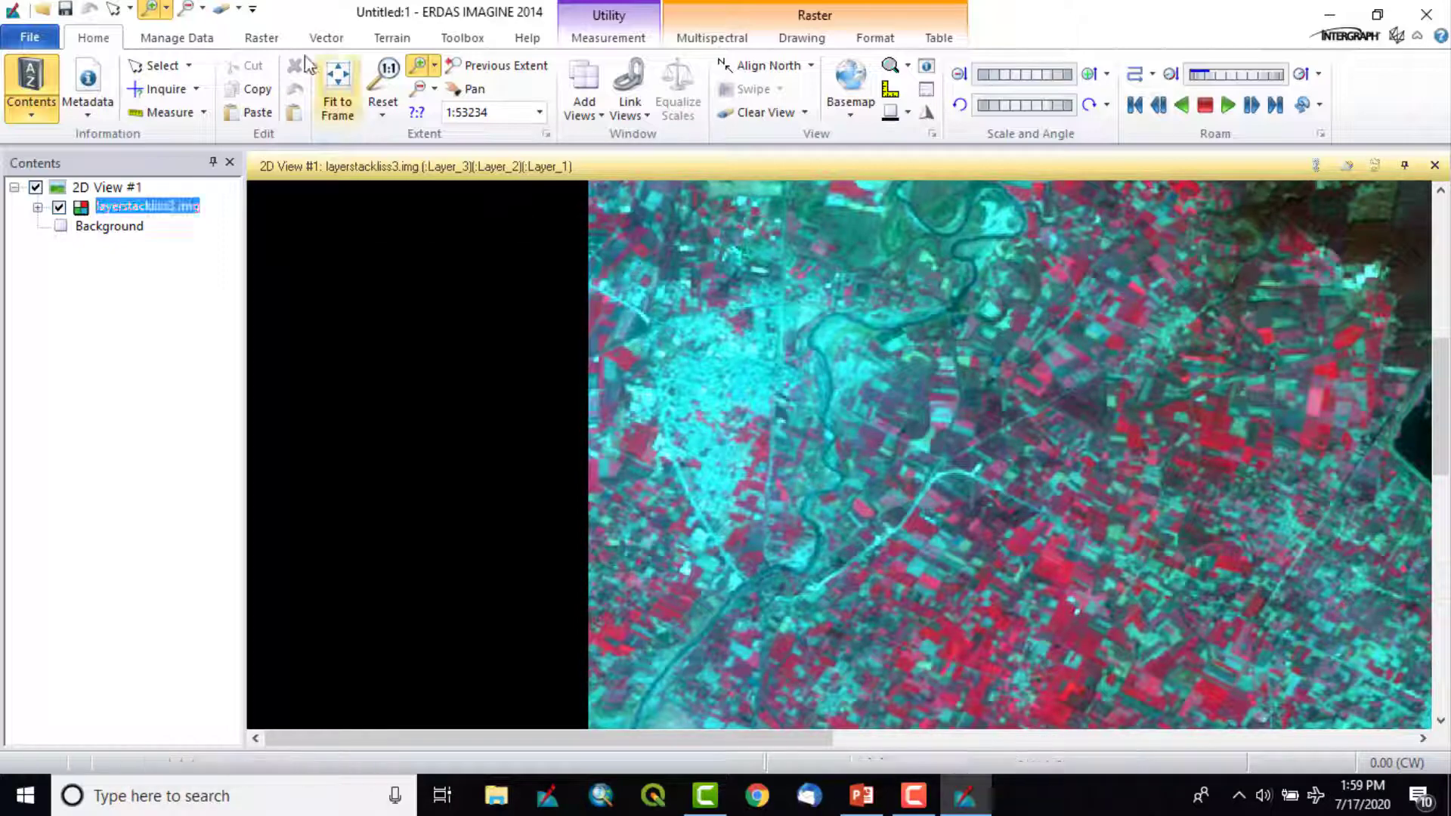
click(352, 101)
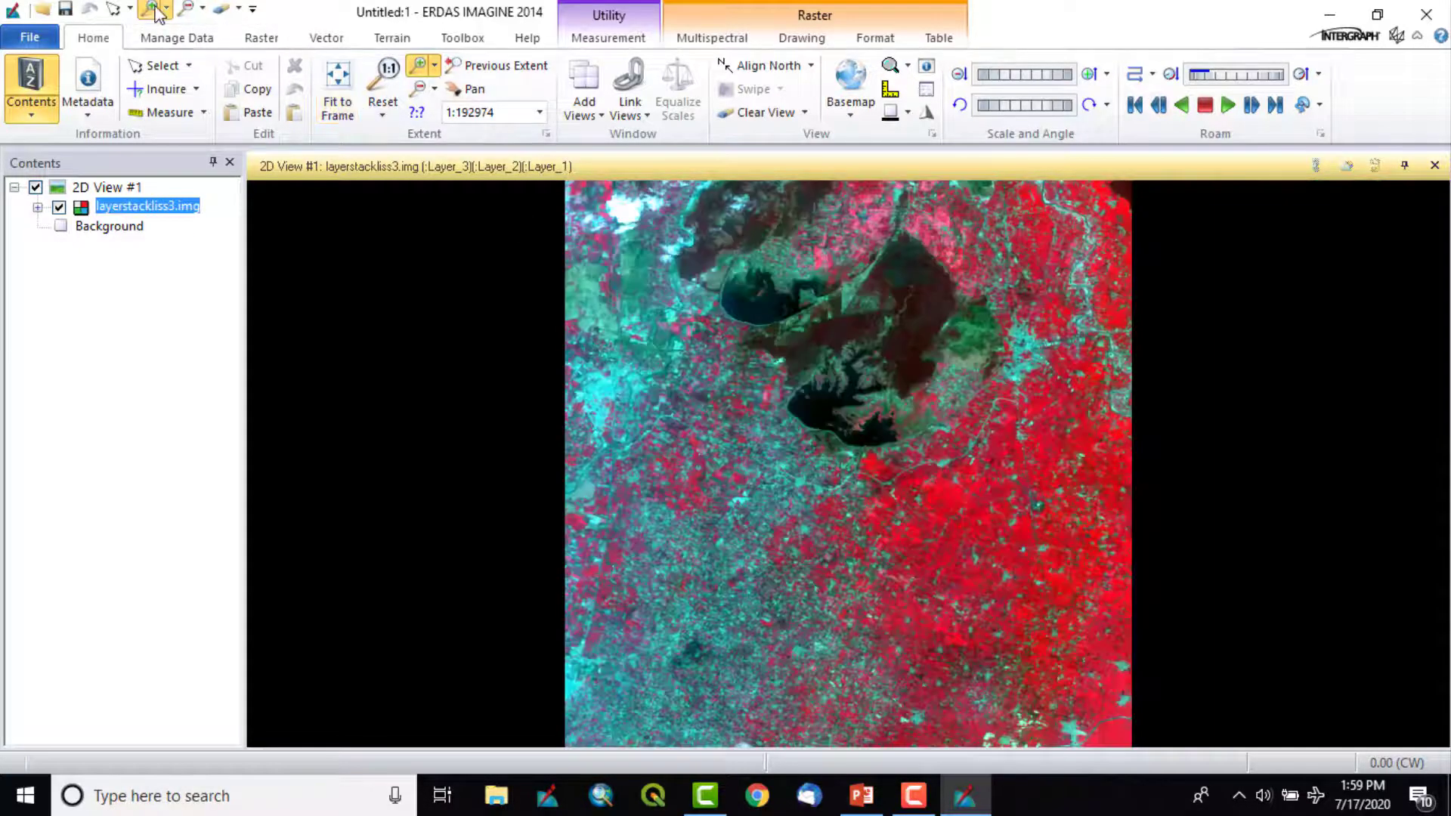
Step: Magnify the river meanders northeast of the western city to pixel level, then fit the image to the frame
drag(642, 298, 730, 422)
drag(730, 335, 834, 424)
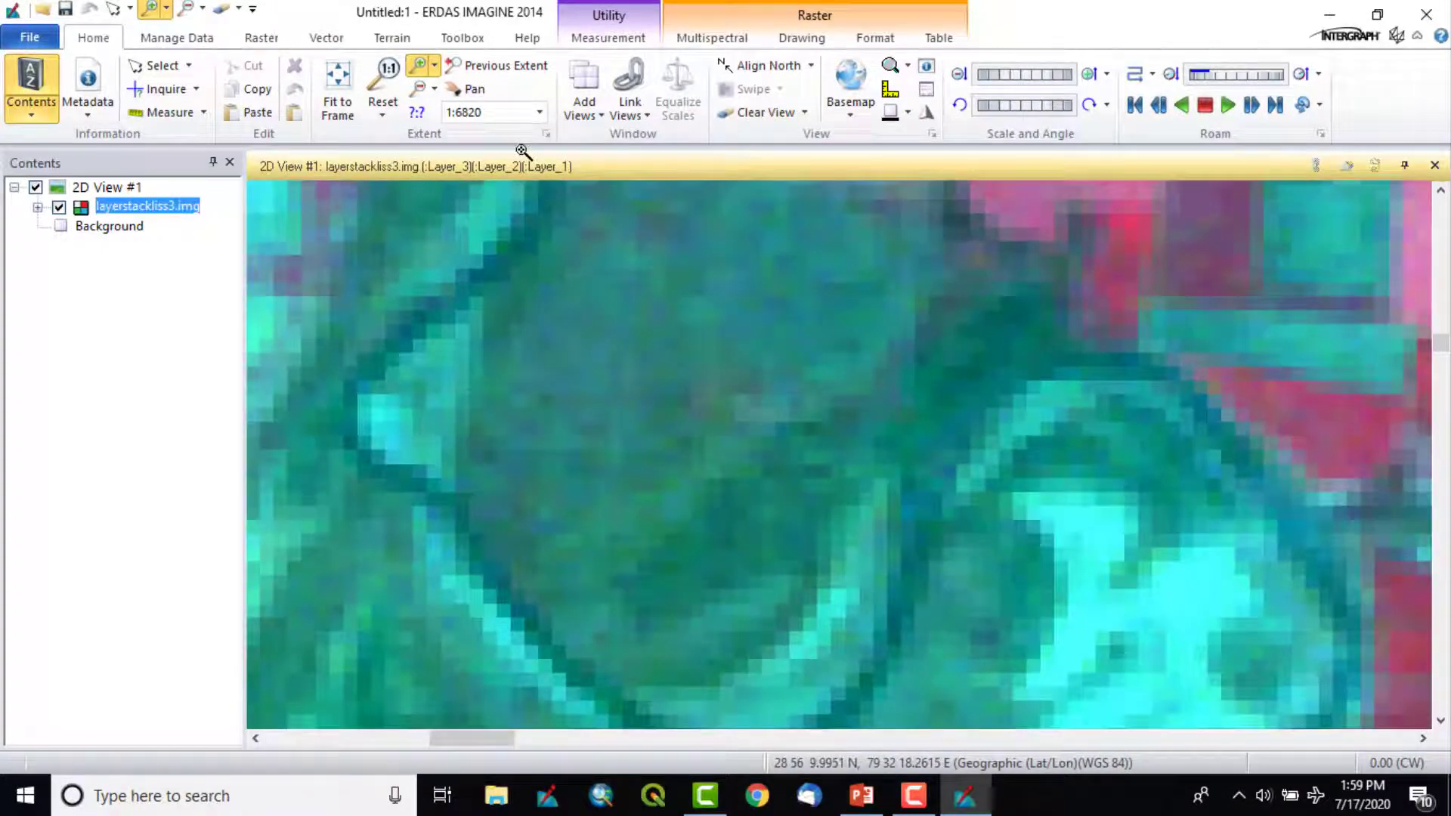
click(356, 89)
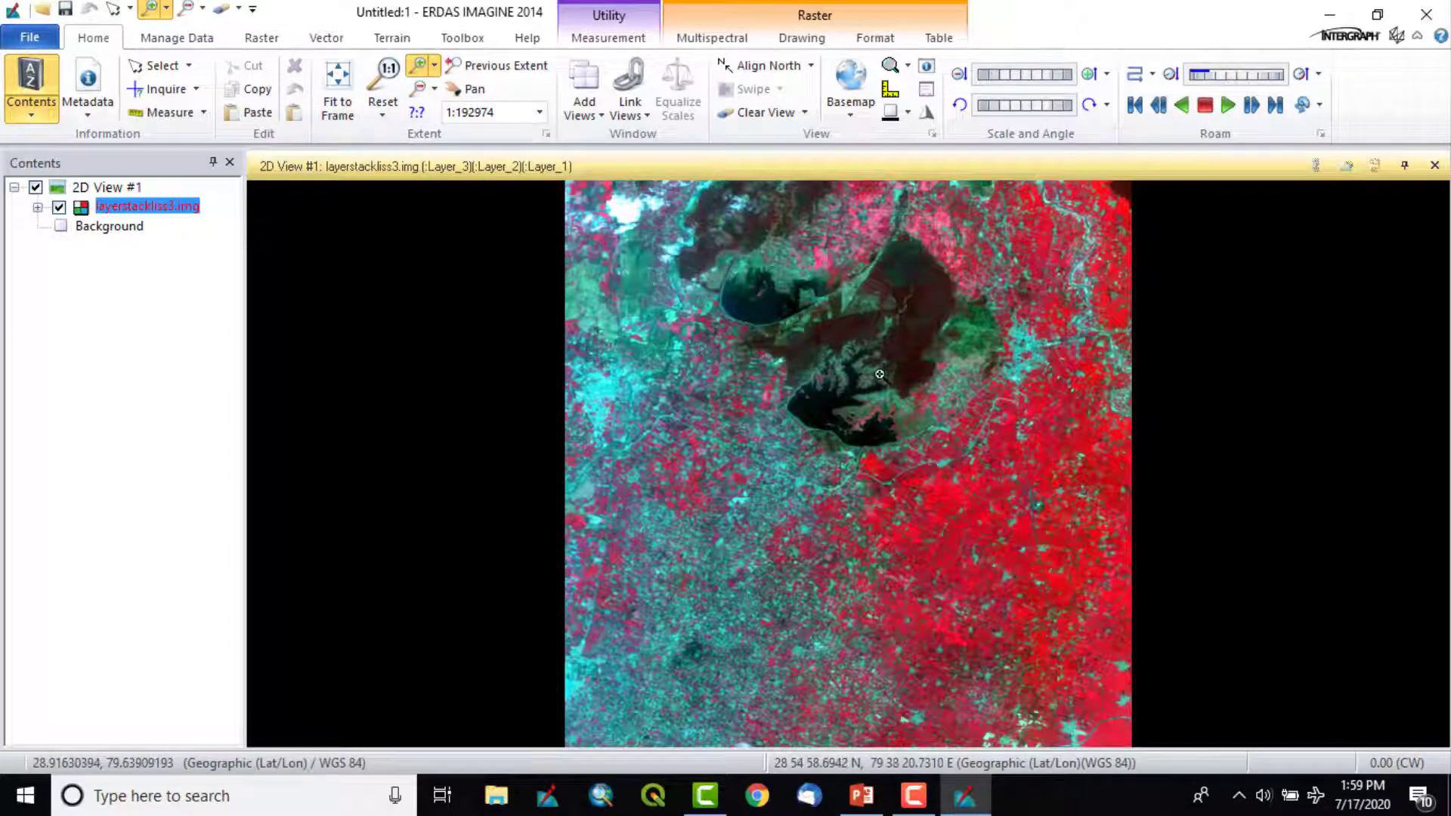
Step: Examine the lower reservoir and the land northeast of it at pixel level, then restore the full image extent
drag(870, 344, 979, 493)
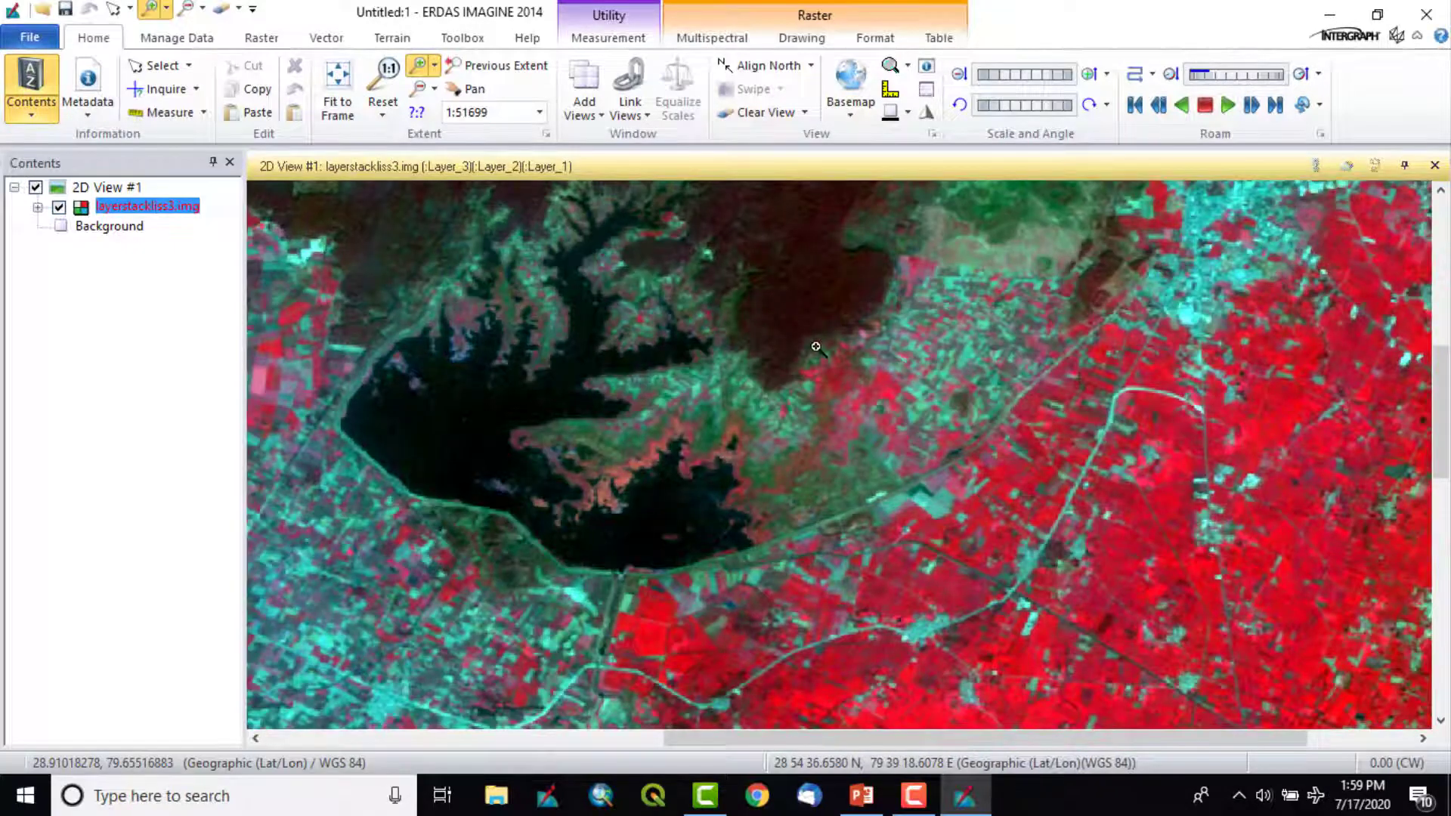
scroll(978, 239, up, 7)
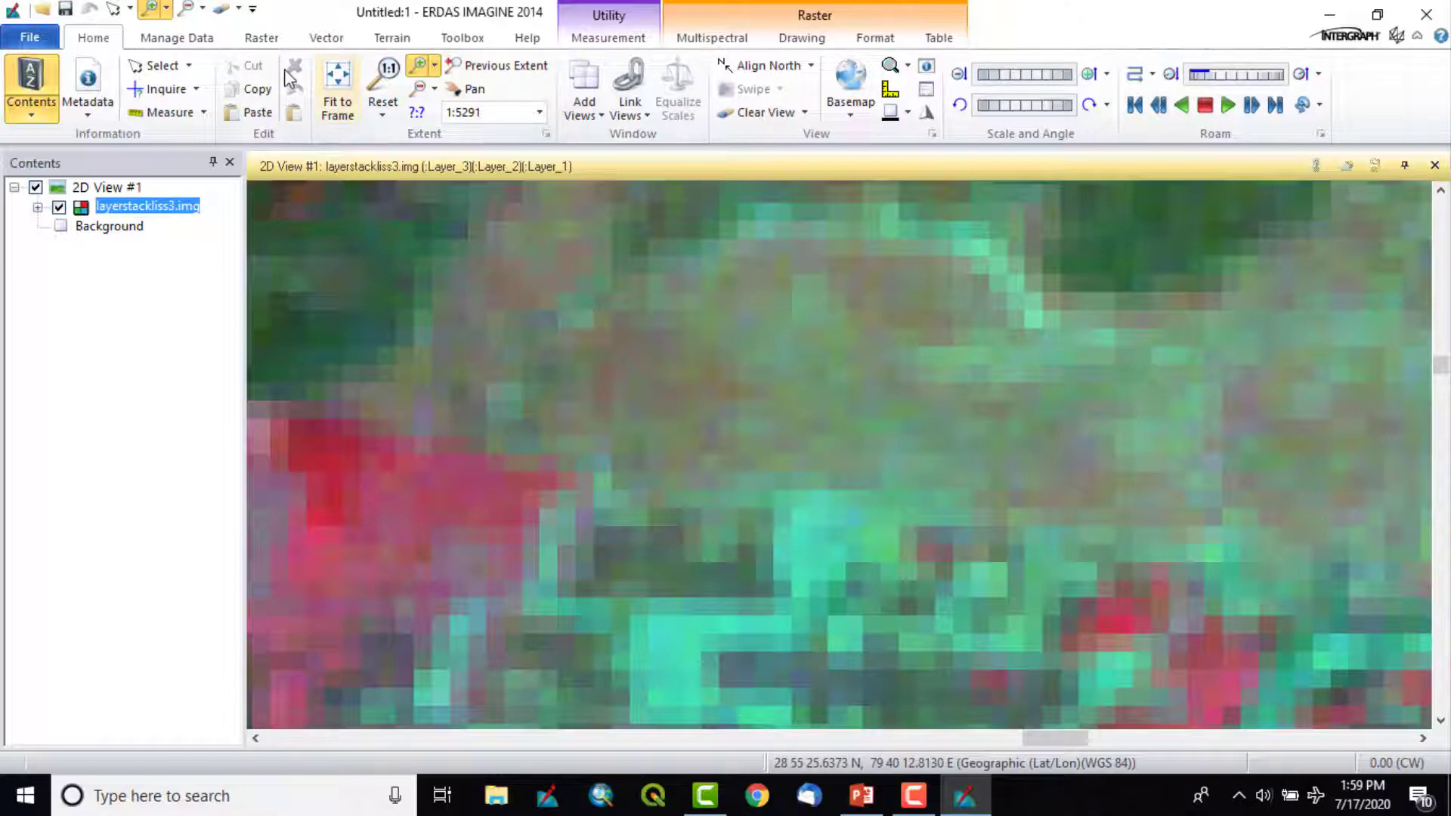
click(337, 83)
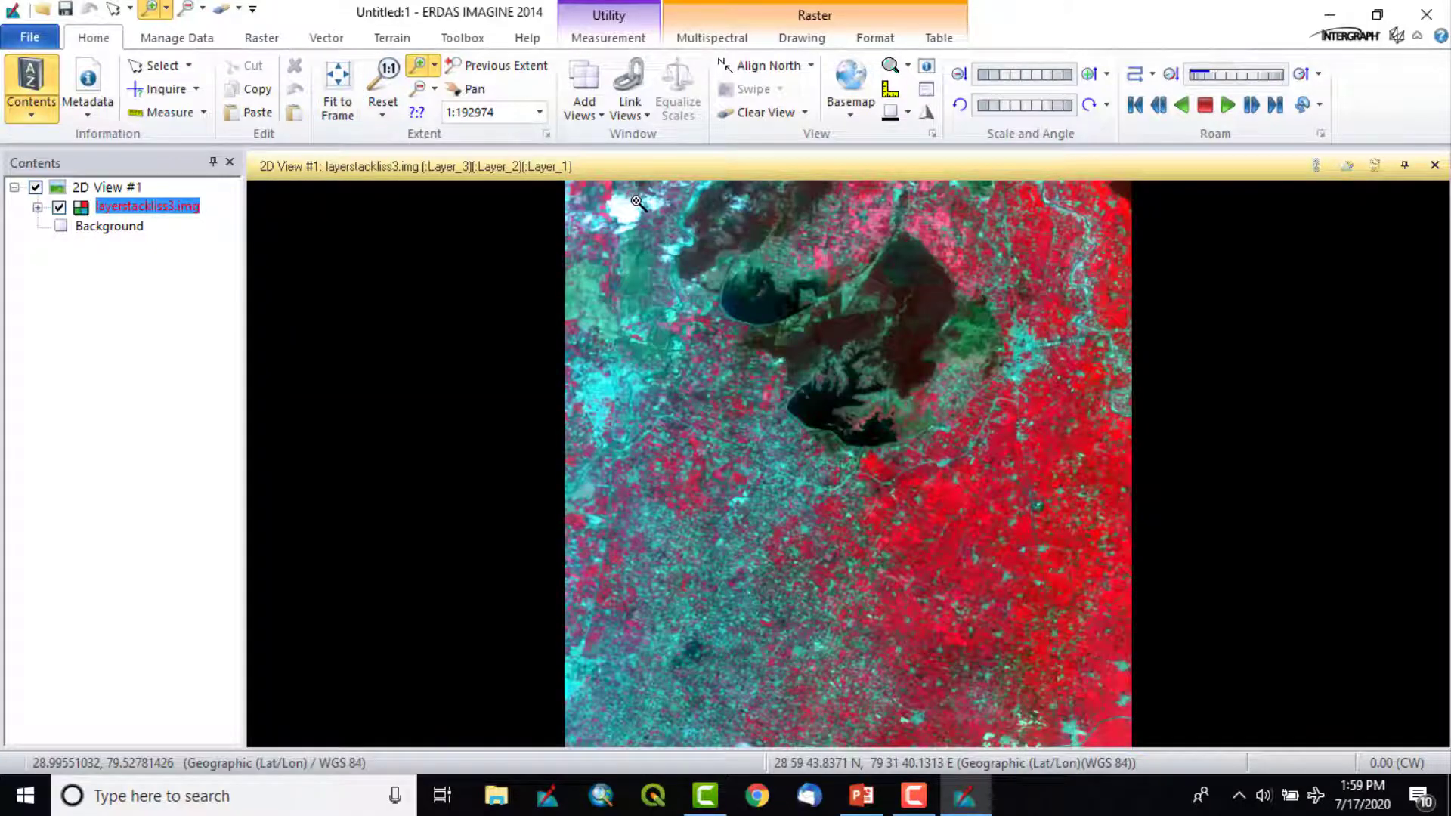